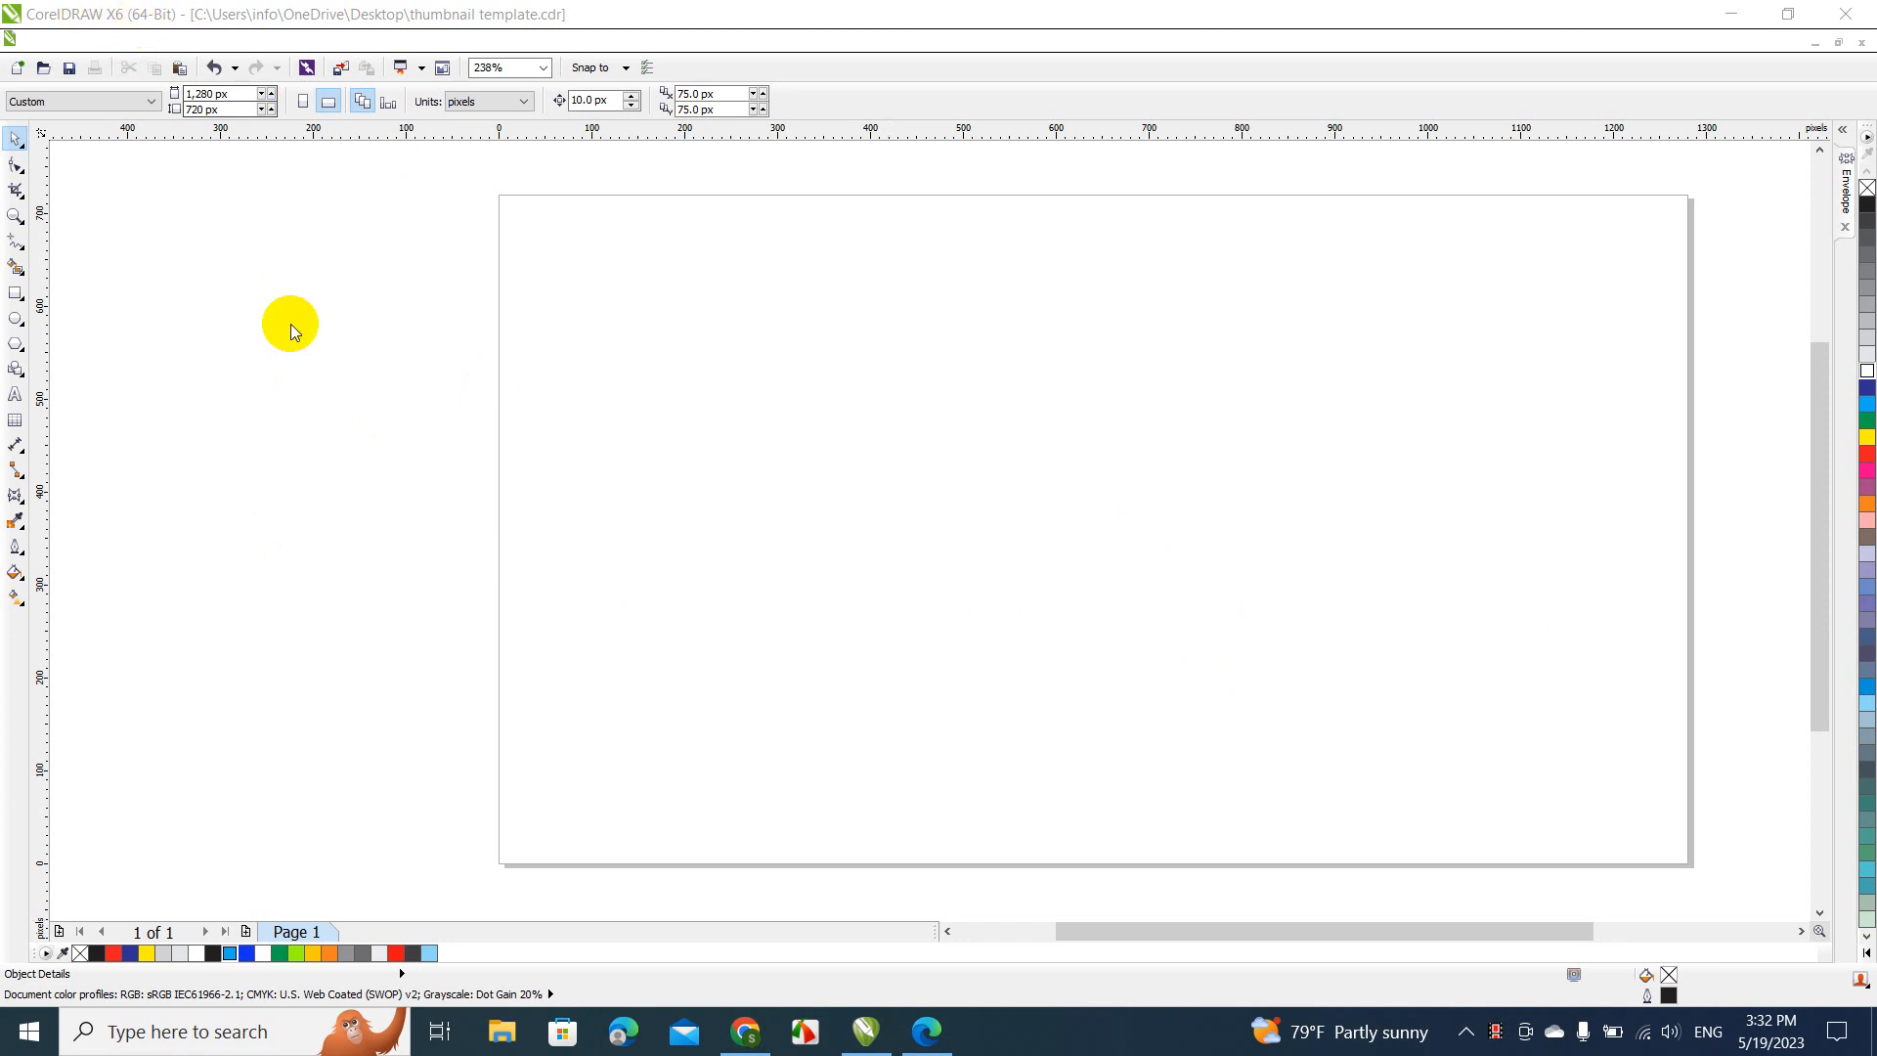
Add the artistic text "Metallic" in the middle of the page
left_click(15, 394)
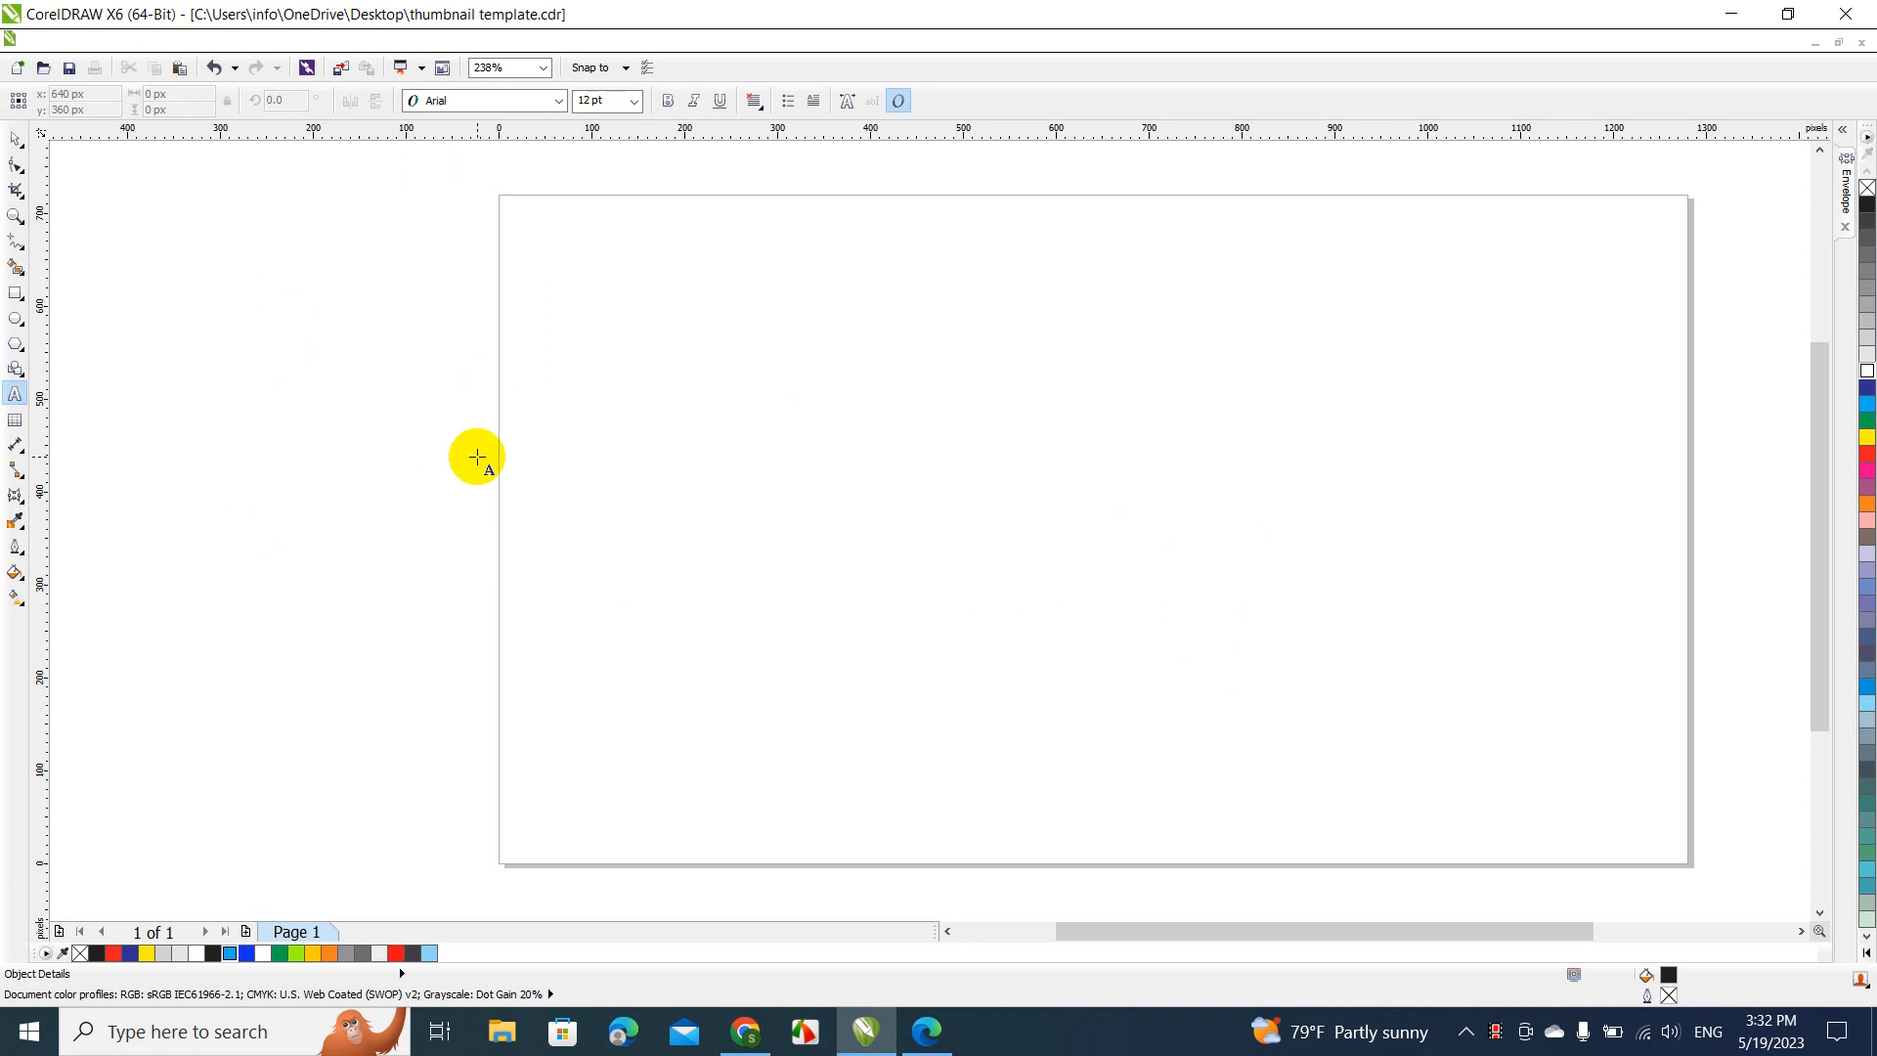
left_click(761, 557)
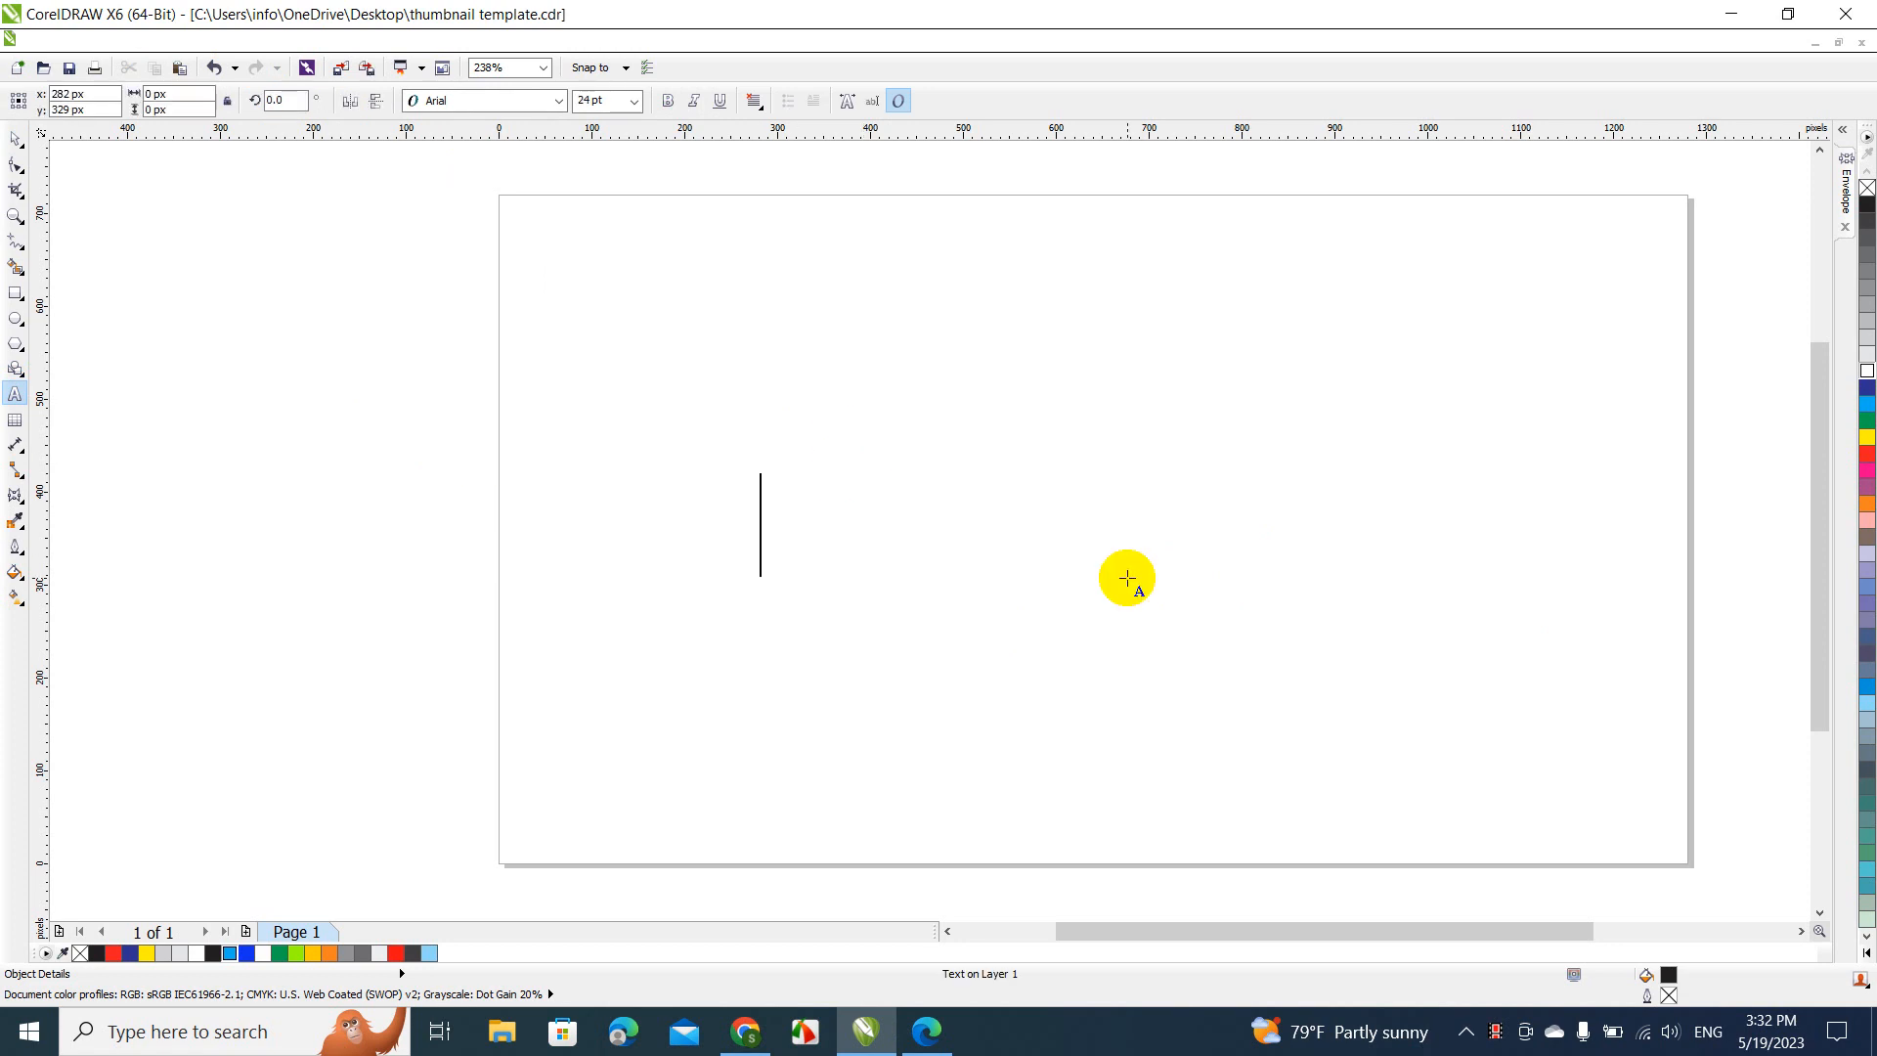
type("Metallic")
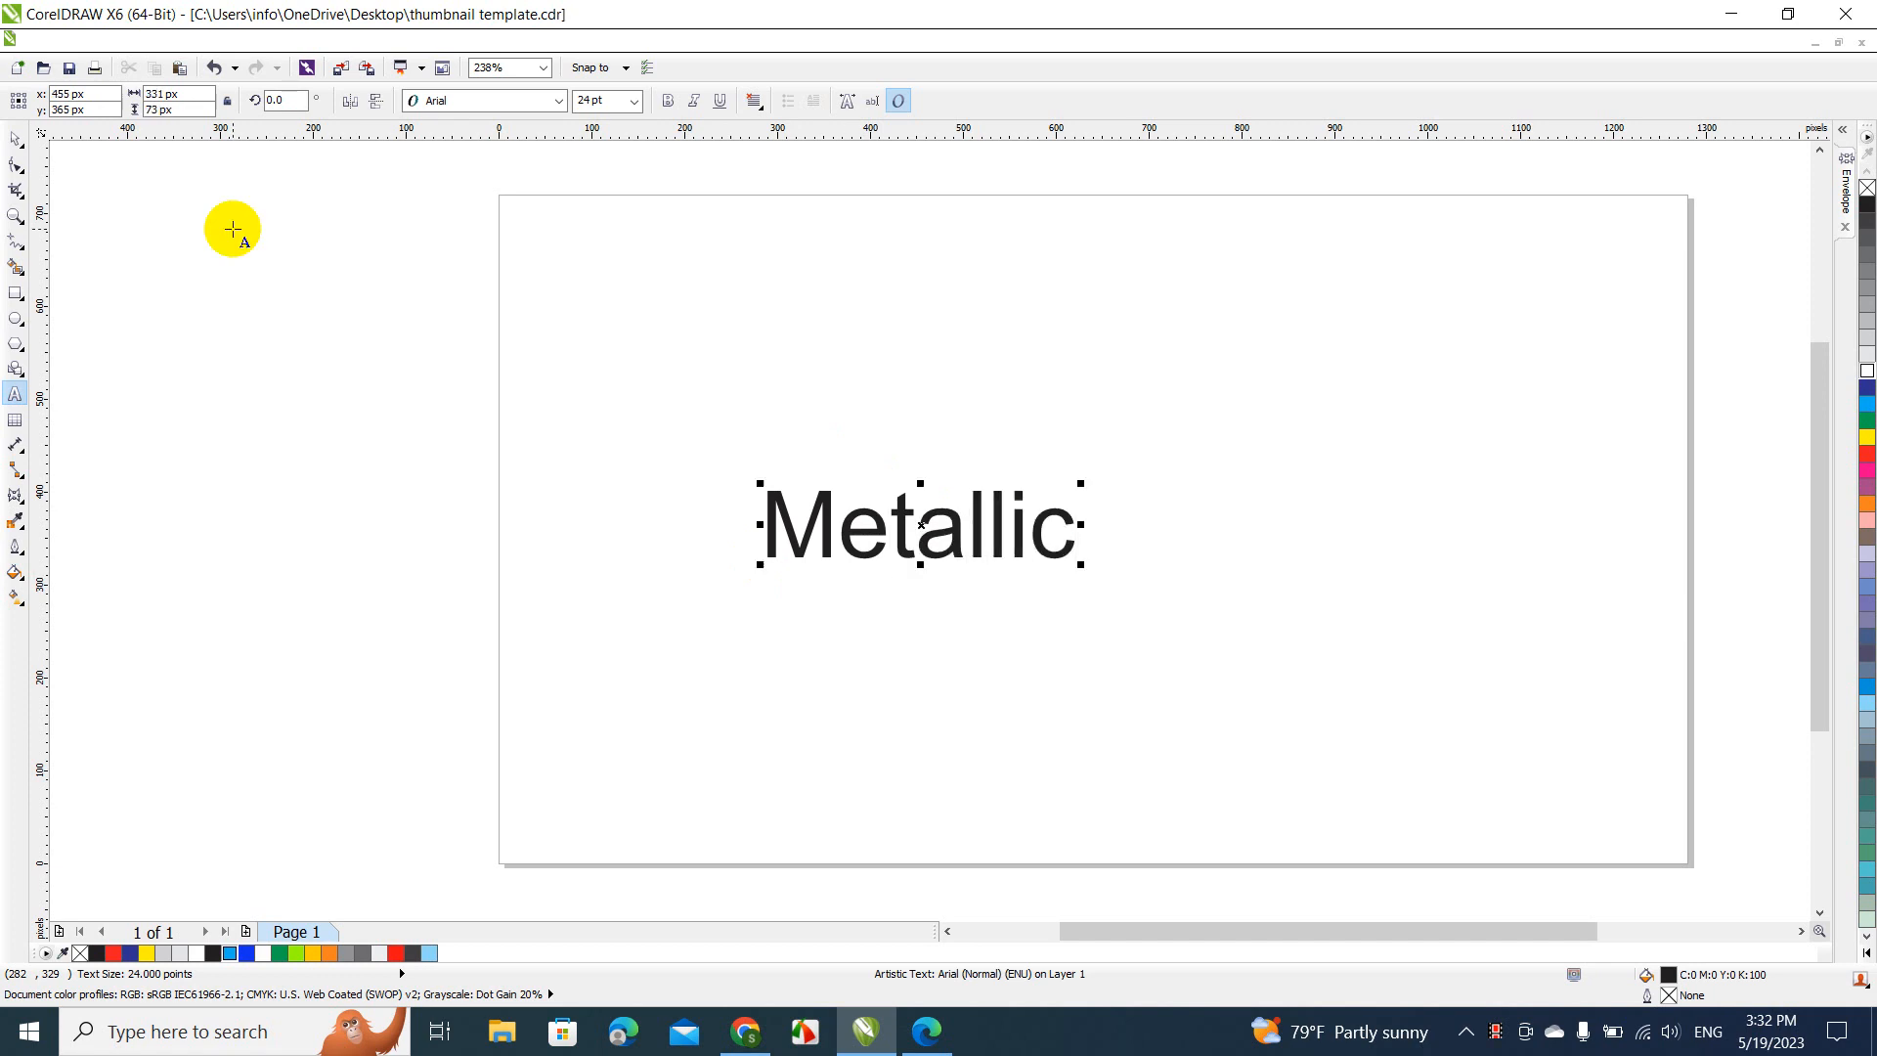
left_click(16, 139)
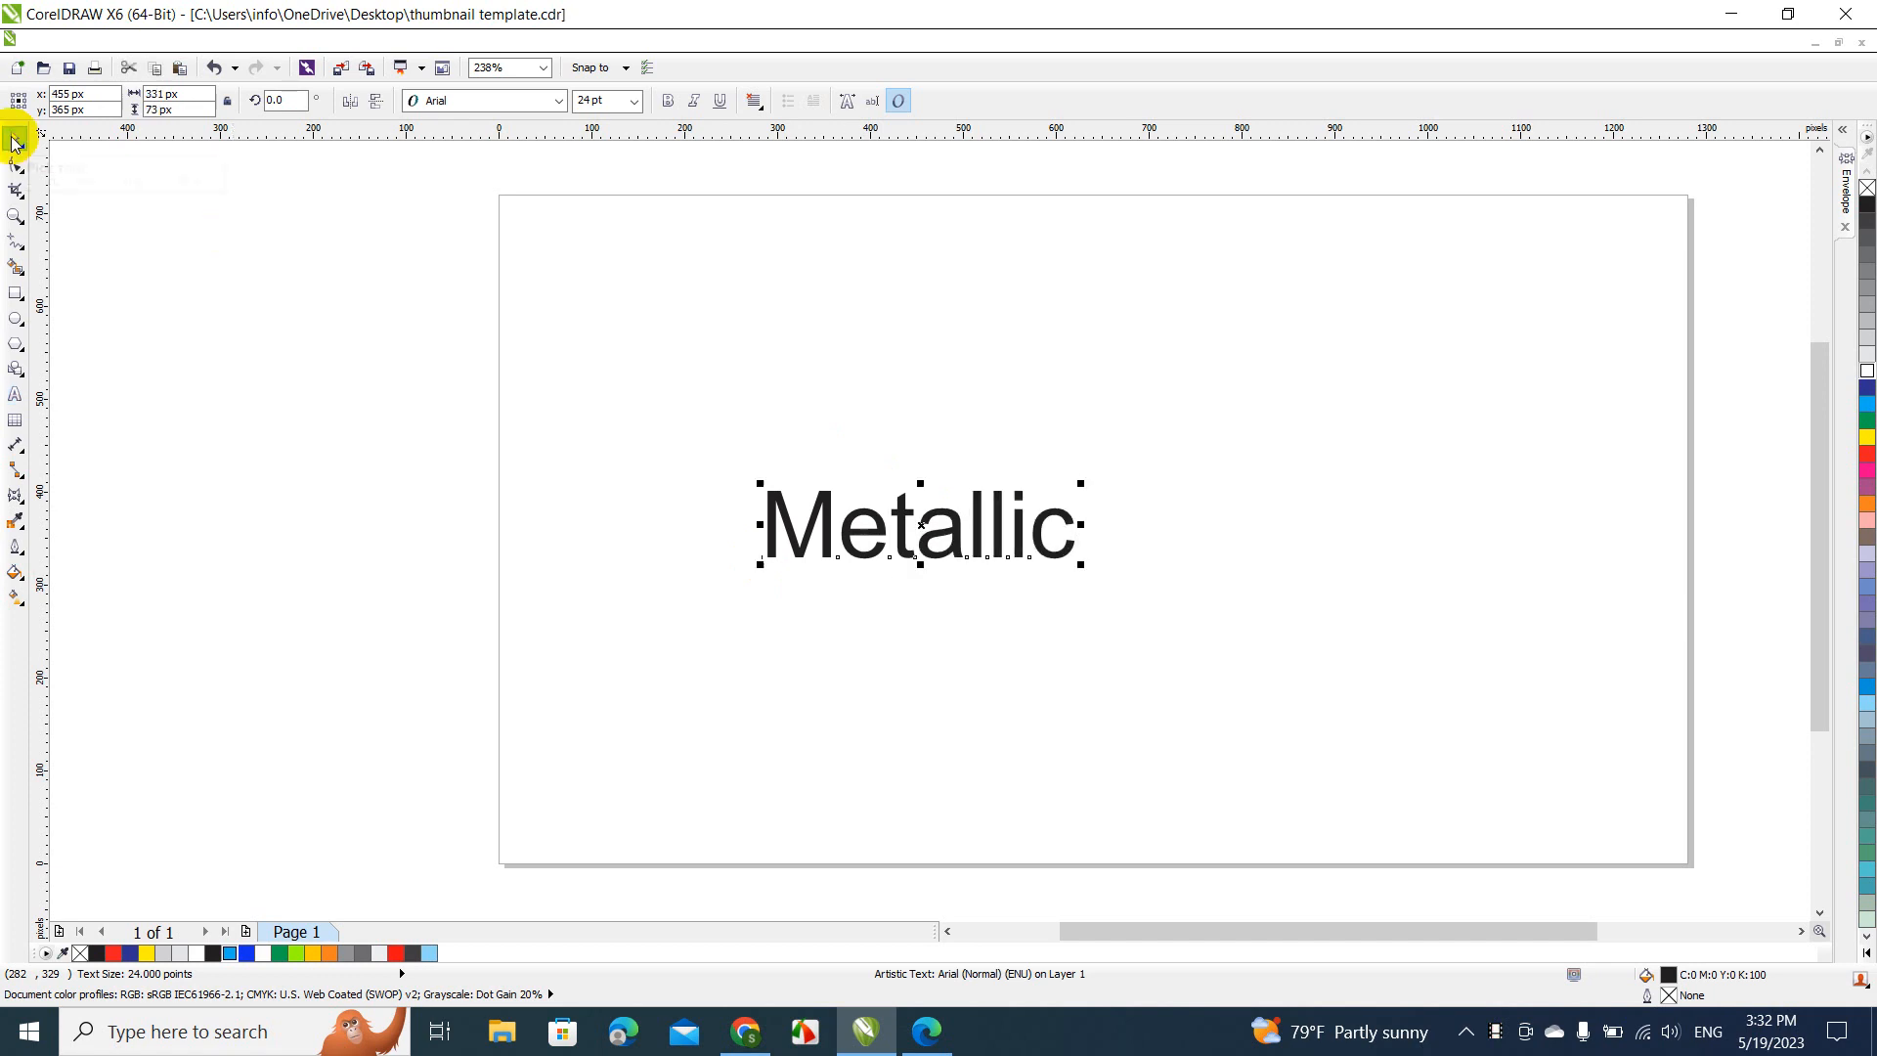
Change the "Metallic" text's font to Angel rhapsody
left_click(454, 101)
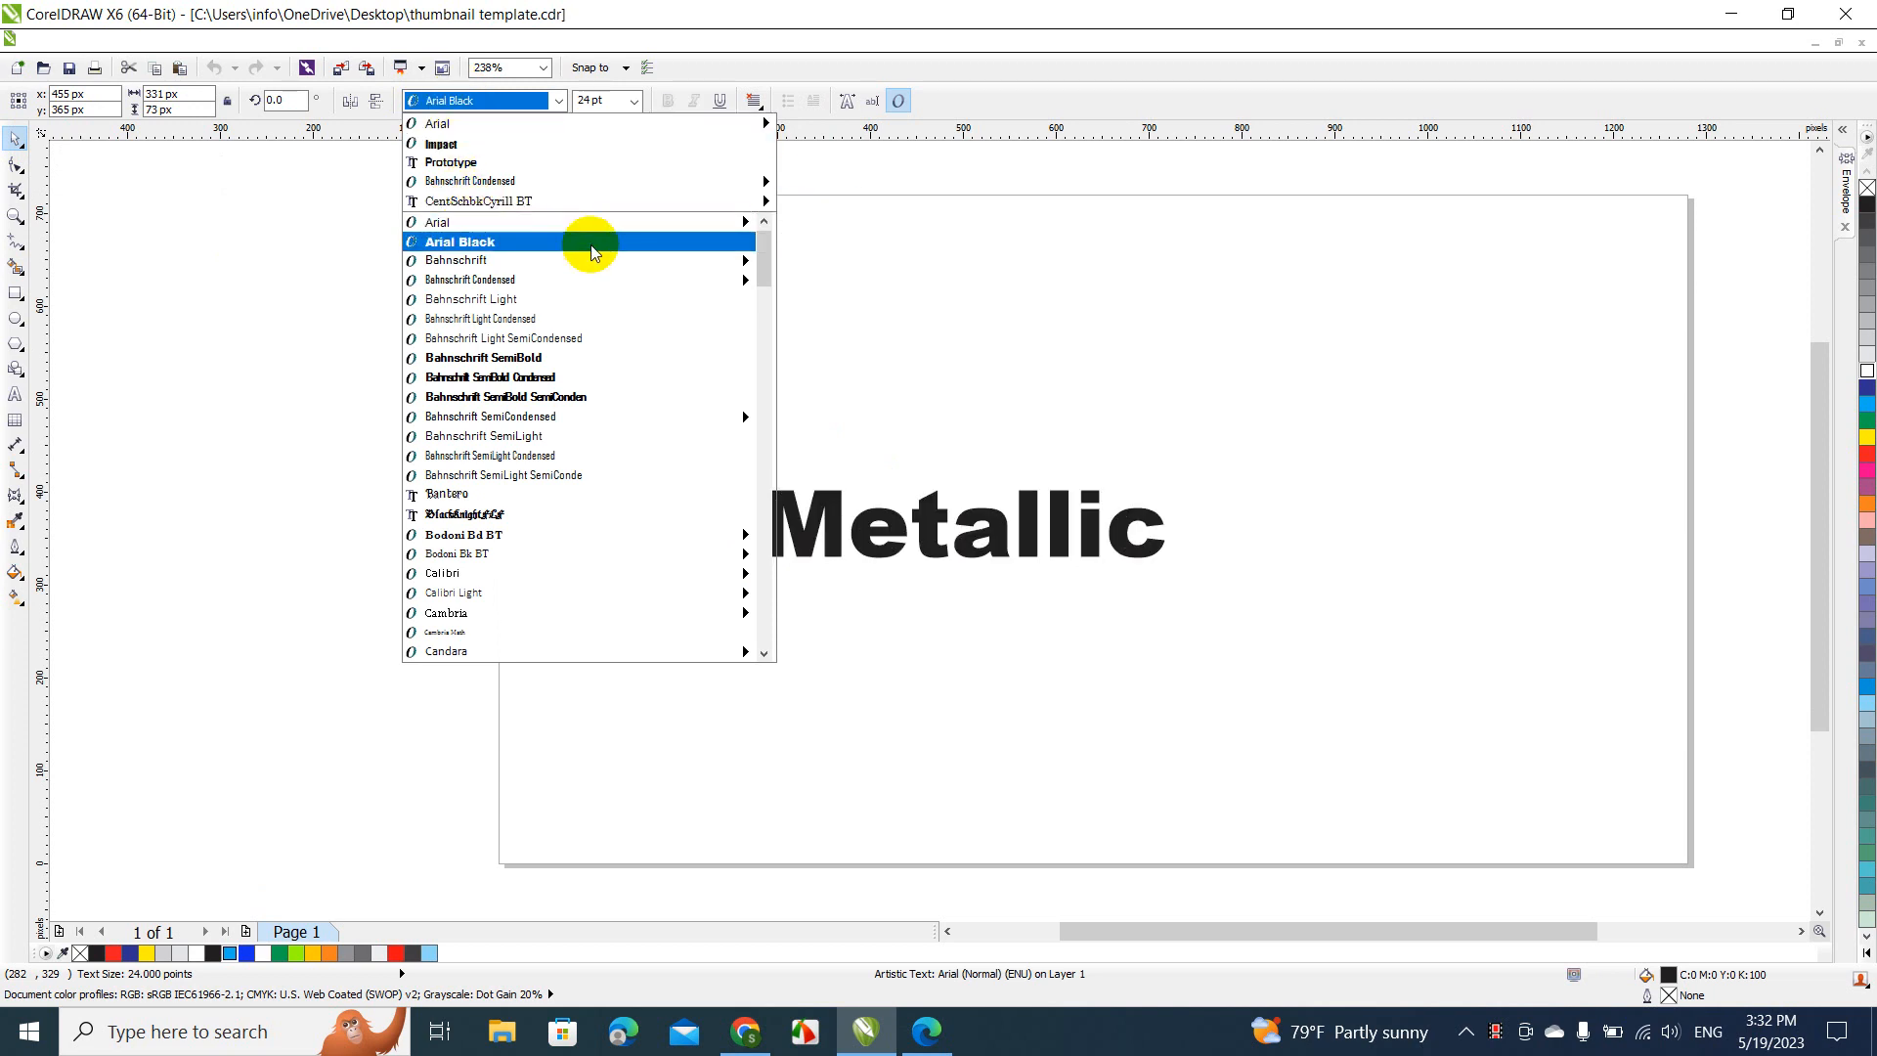
left_click_drag(765, 244, 763, 230)
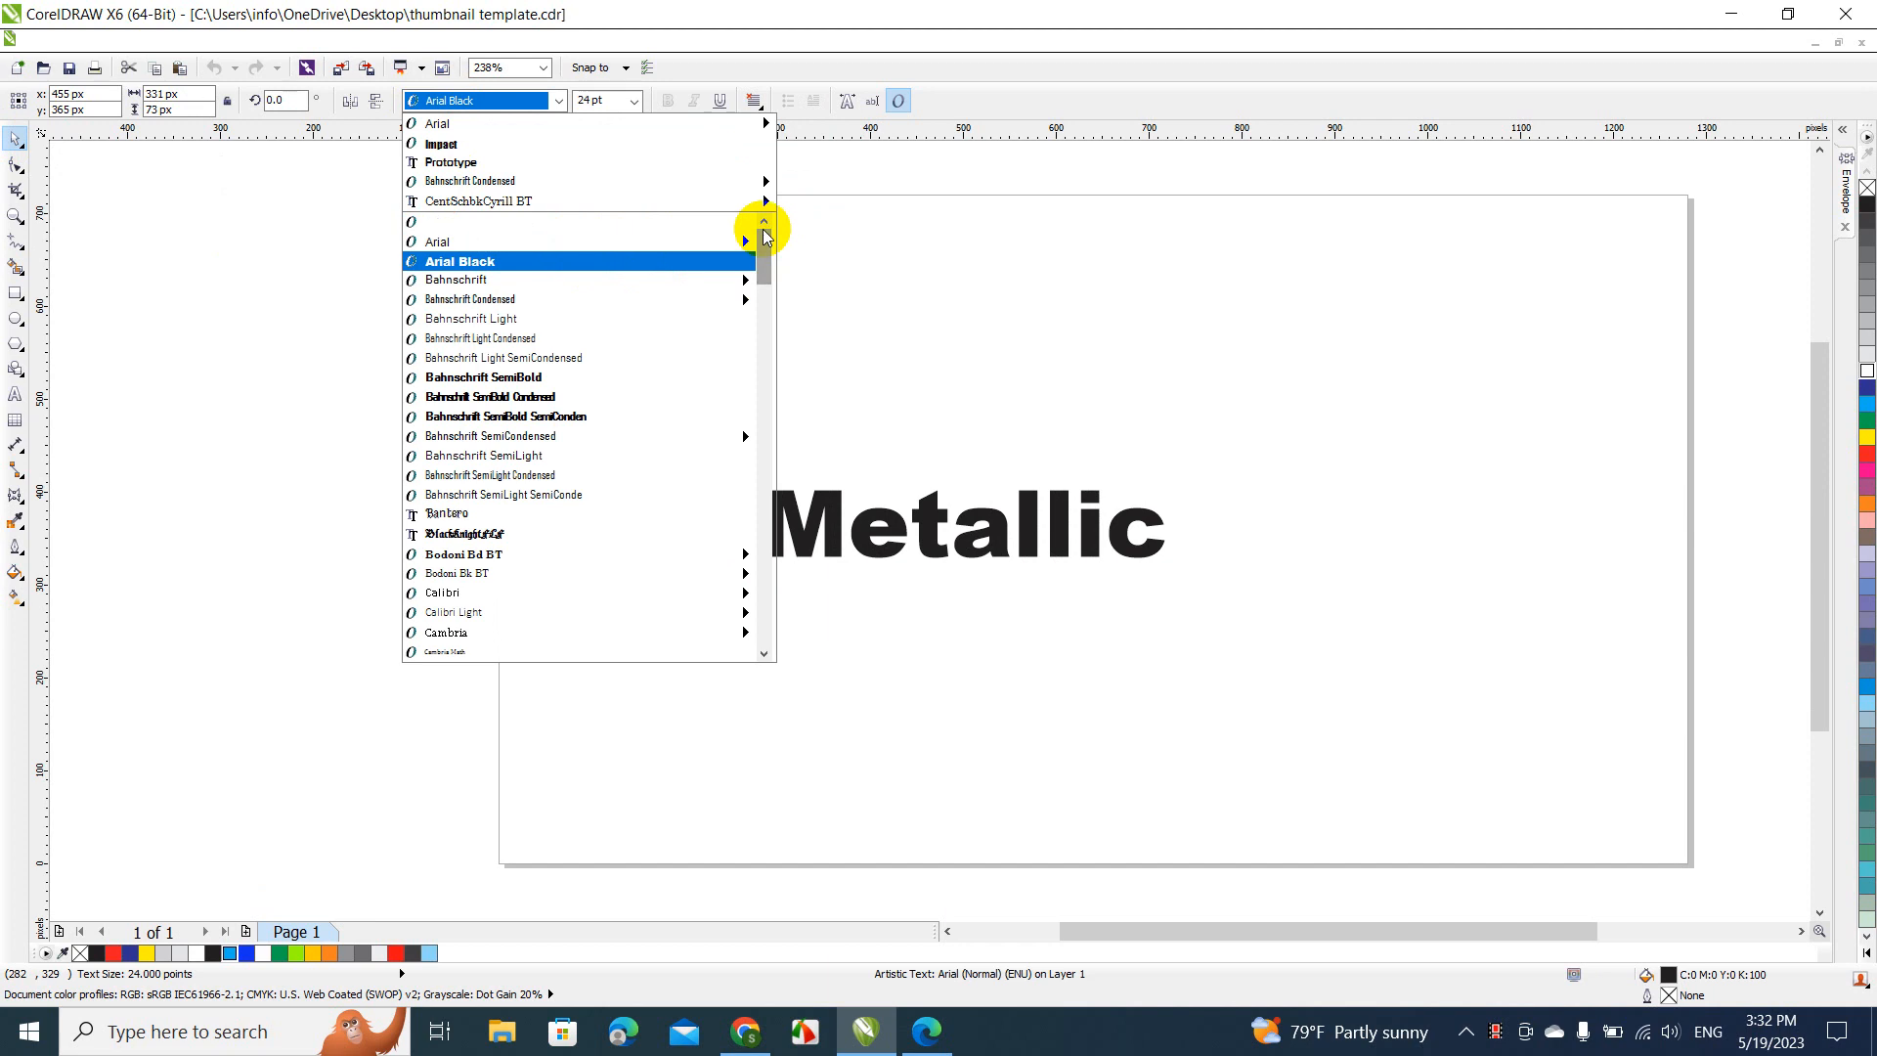
left_click(599, 221)
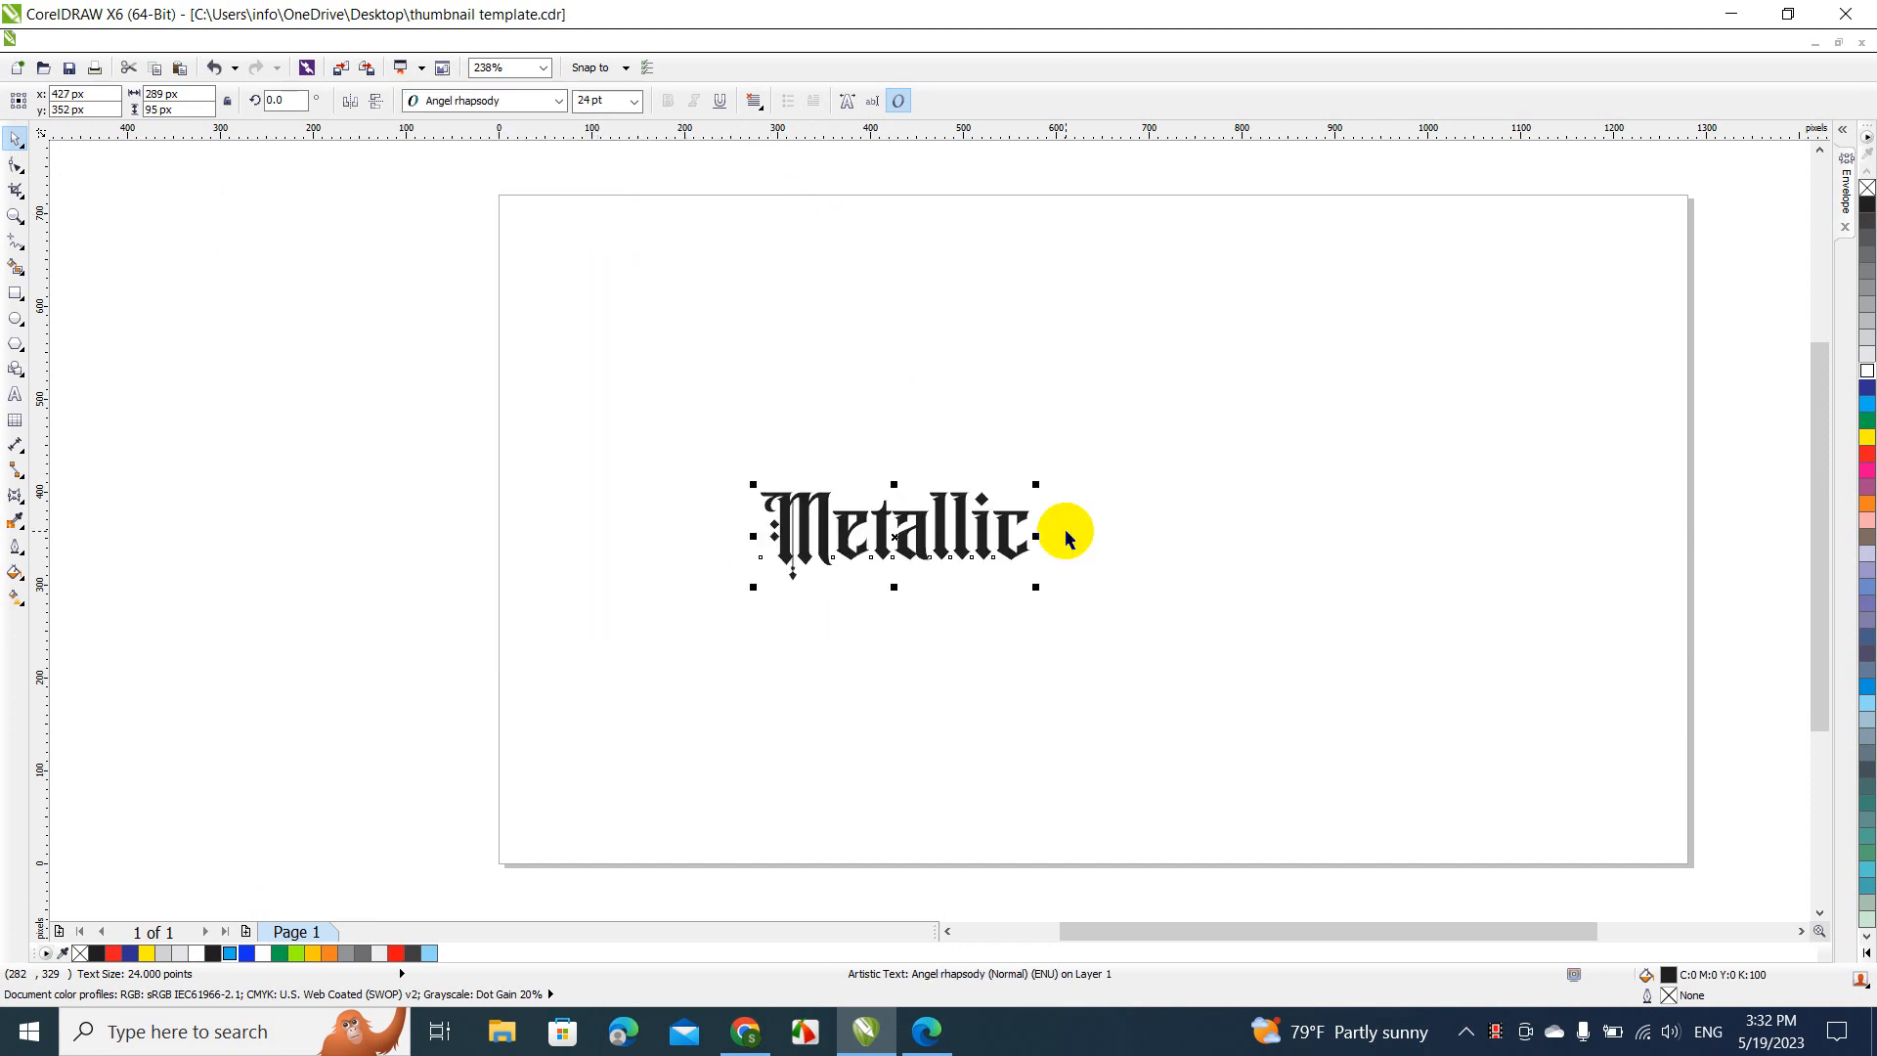
Enlarge the "Metallic" text proportionally to about 823 px wide and place it near the centre of the page
left_click_drag(1035, 485, 1401, 300)
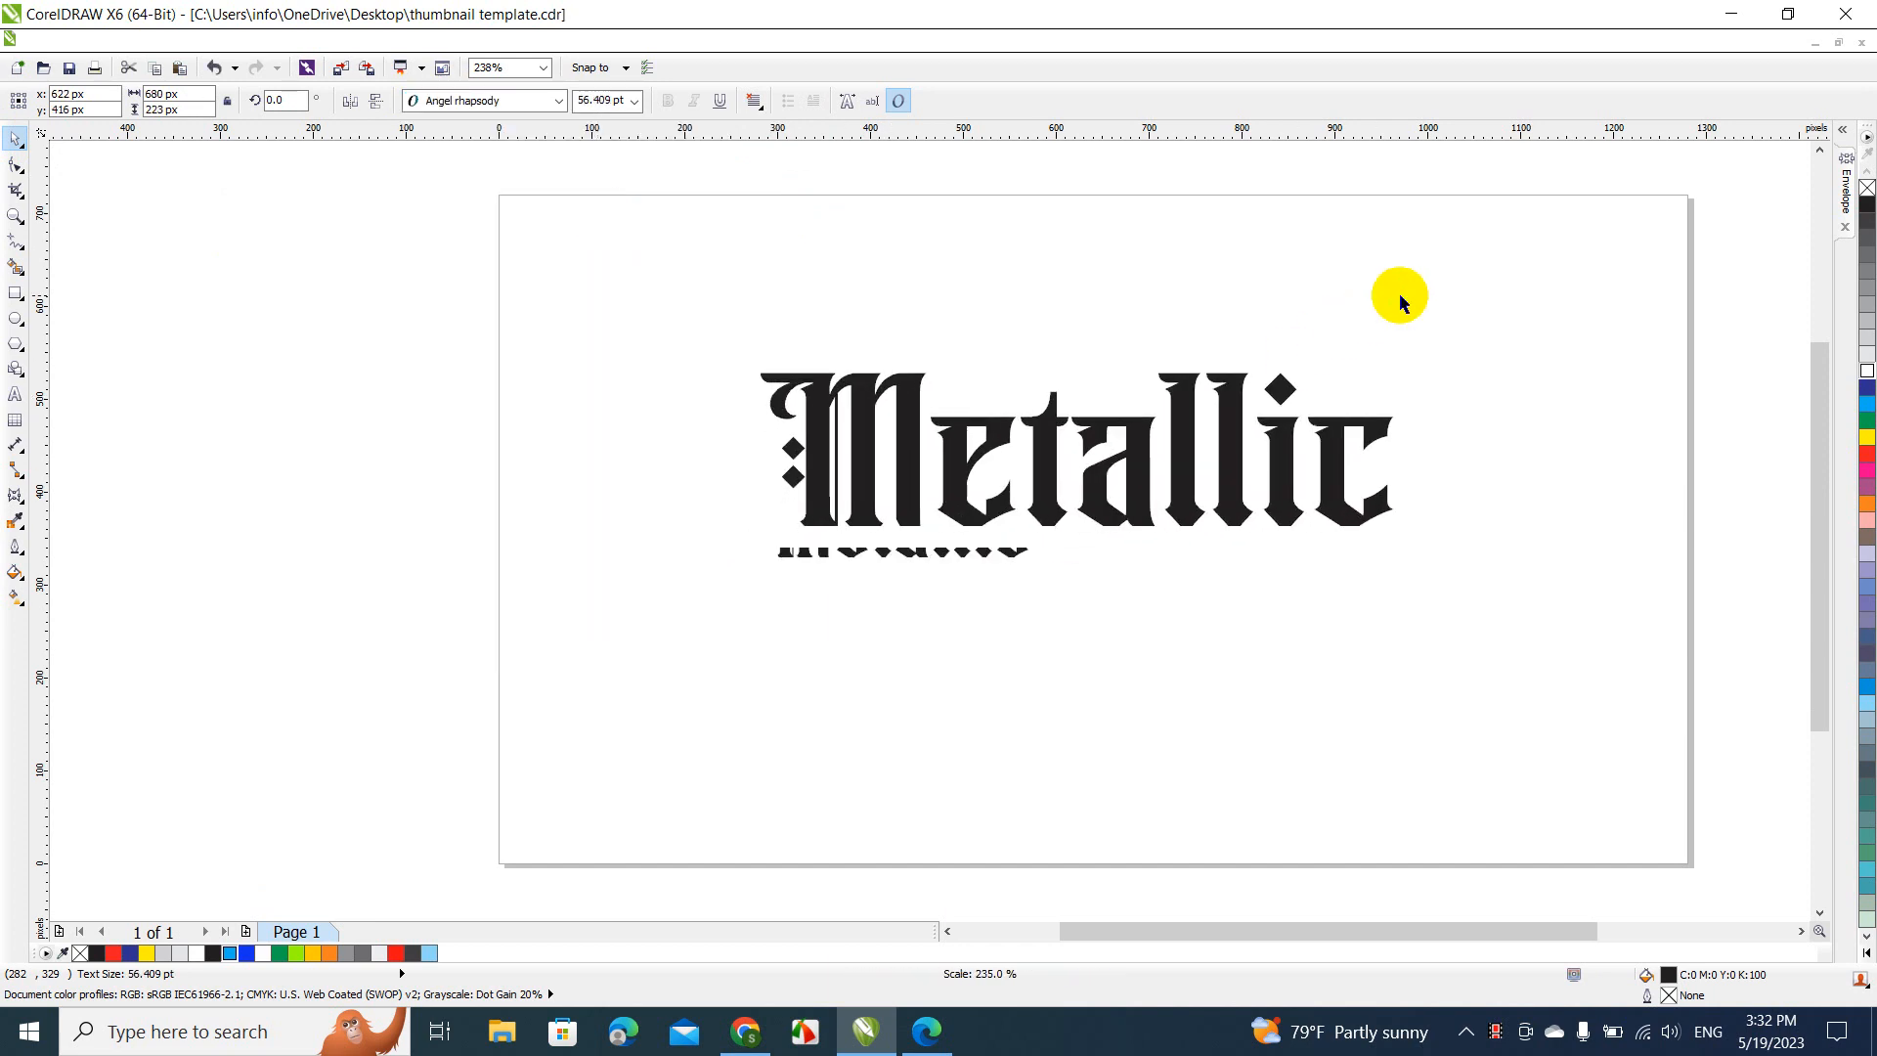
left_click_drag(1079, 479, 892, 360)
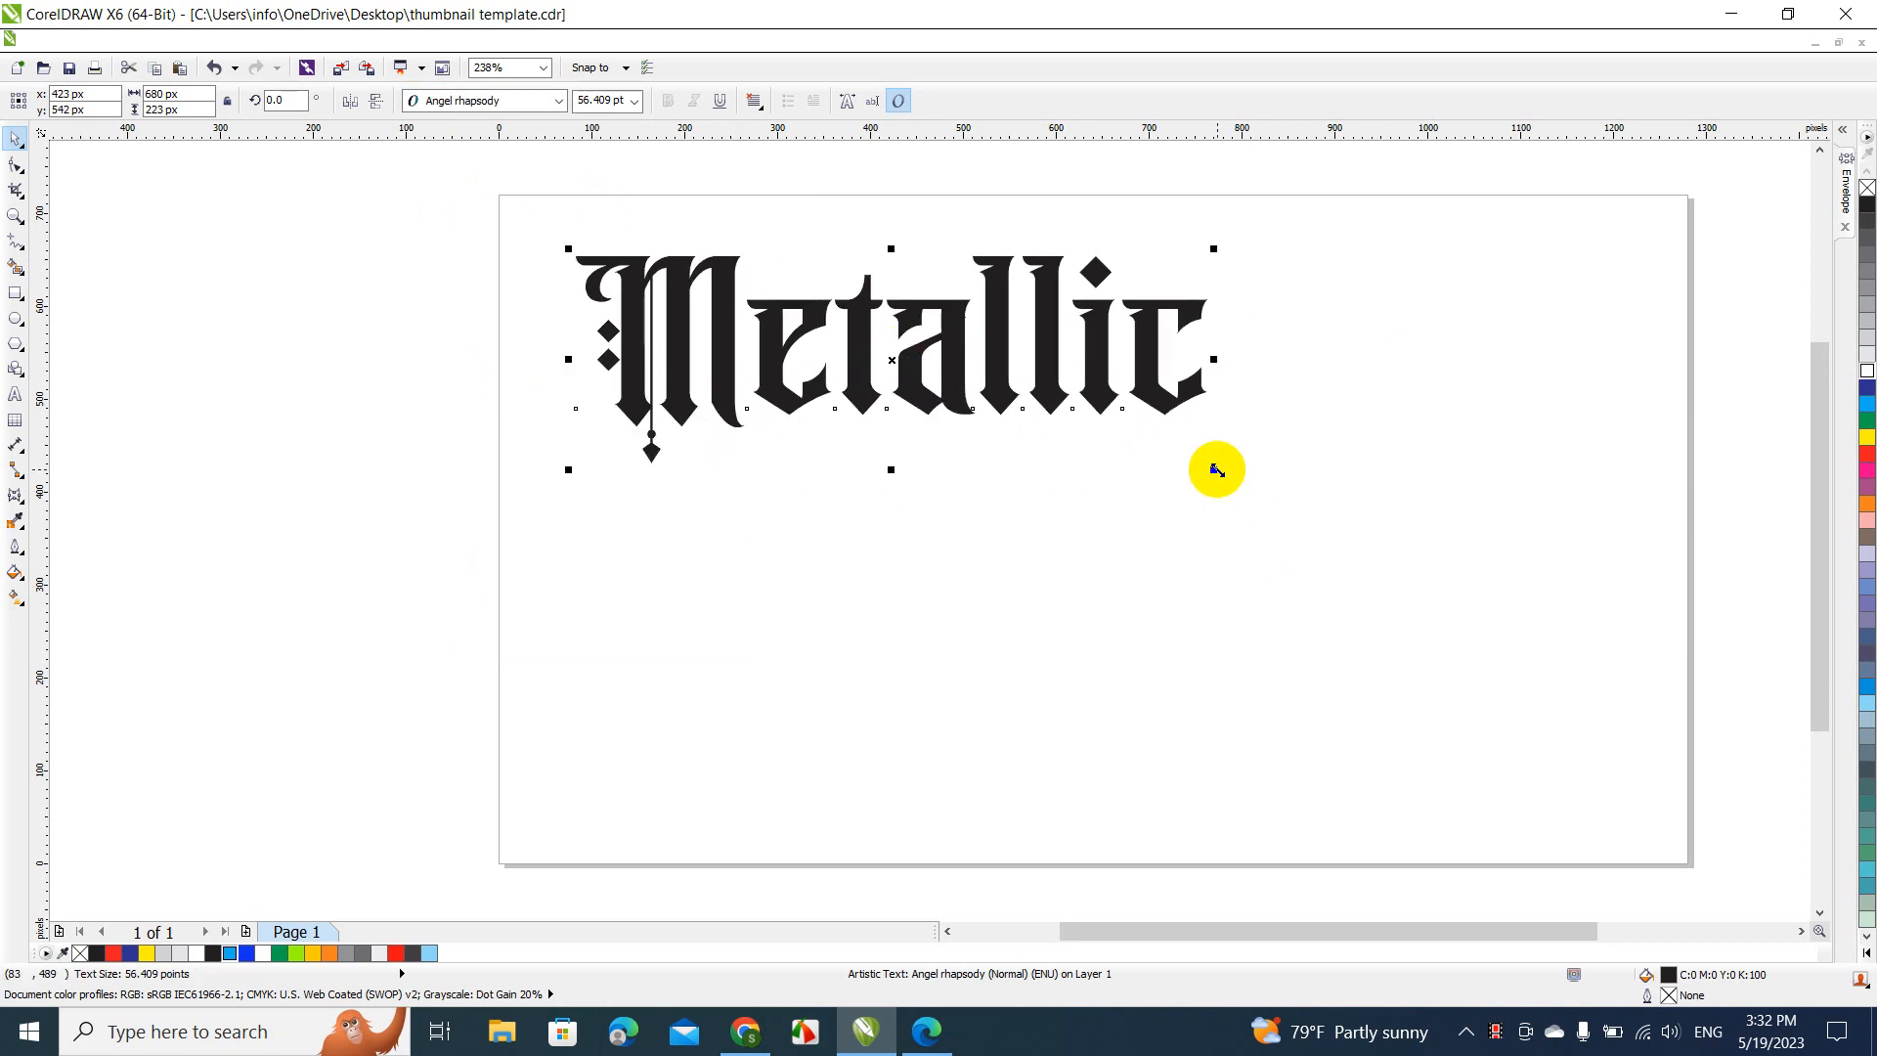
left_click_drag(1216, 470, 1346, 514)
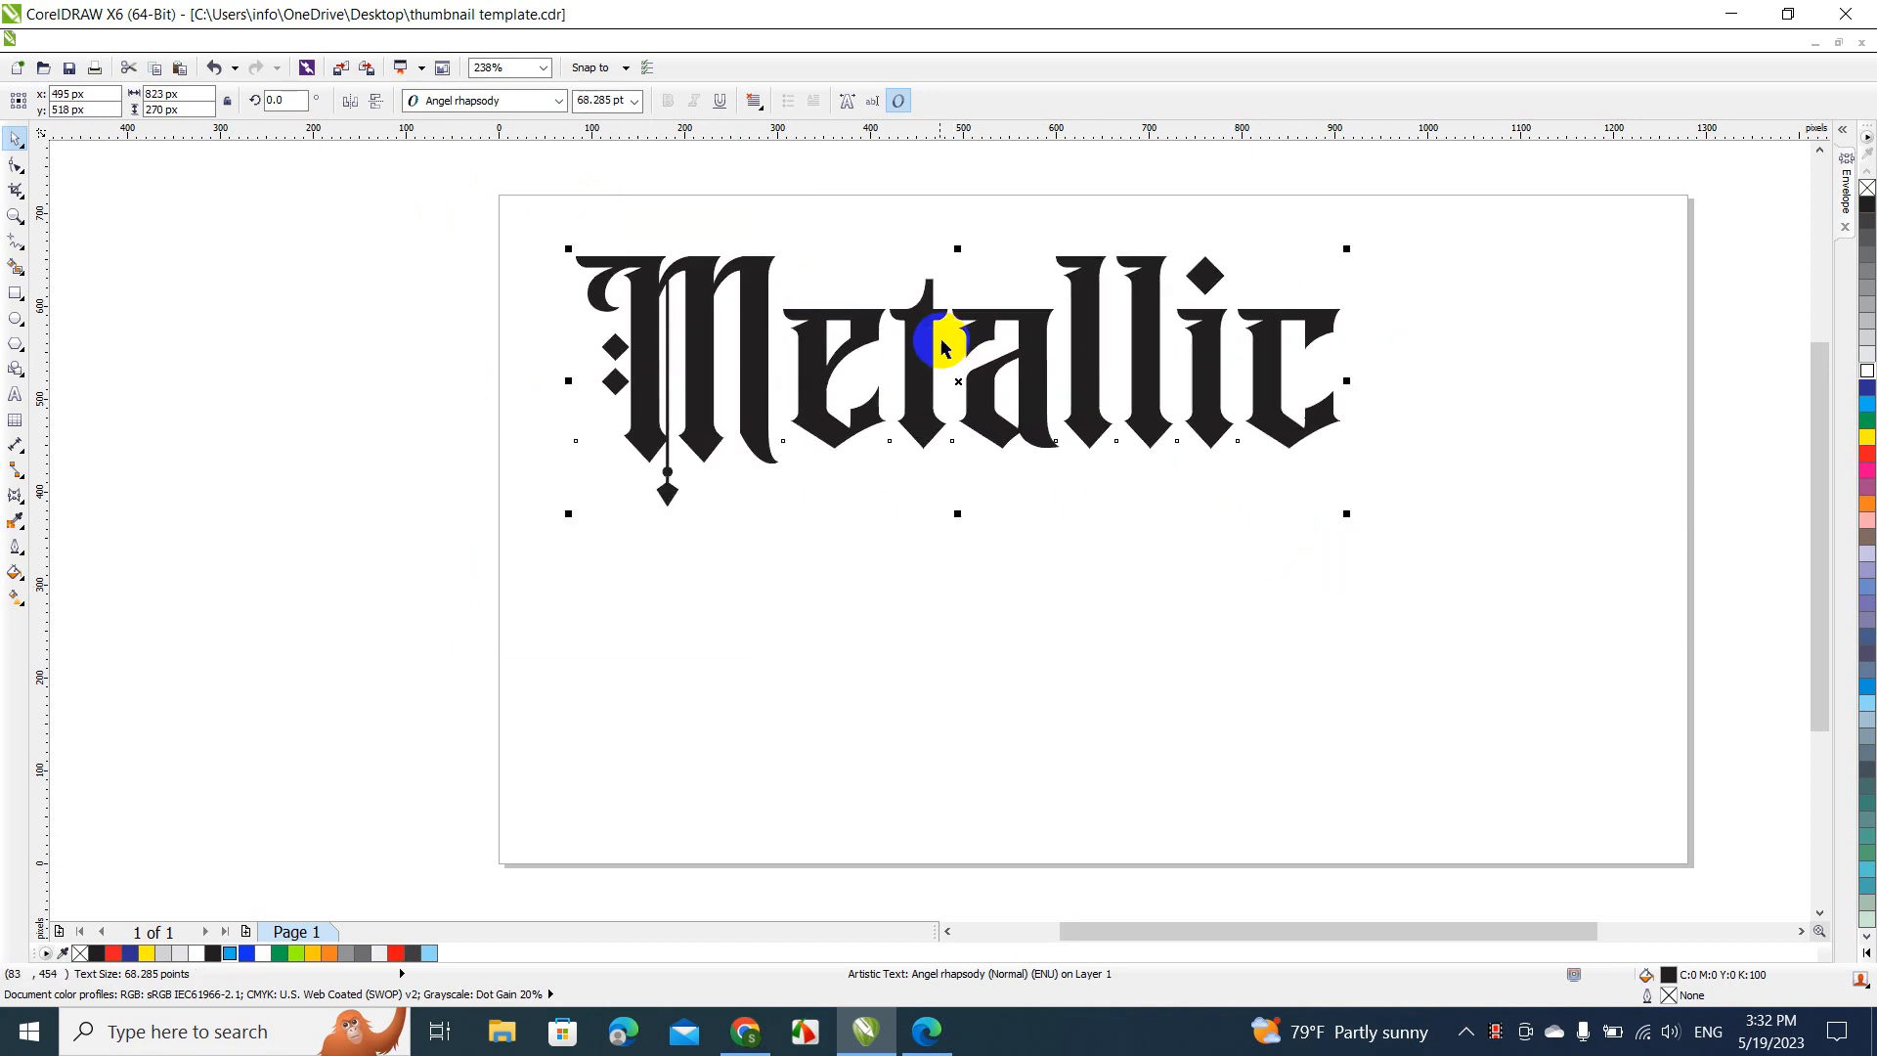
left_click_drag(924, 334, 995, 429)
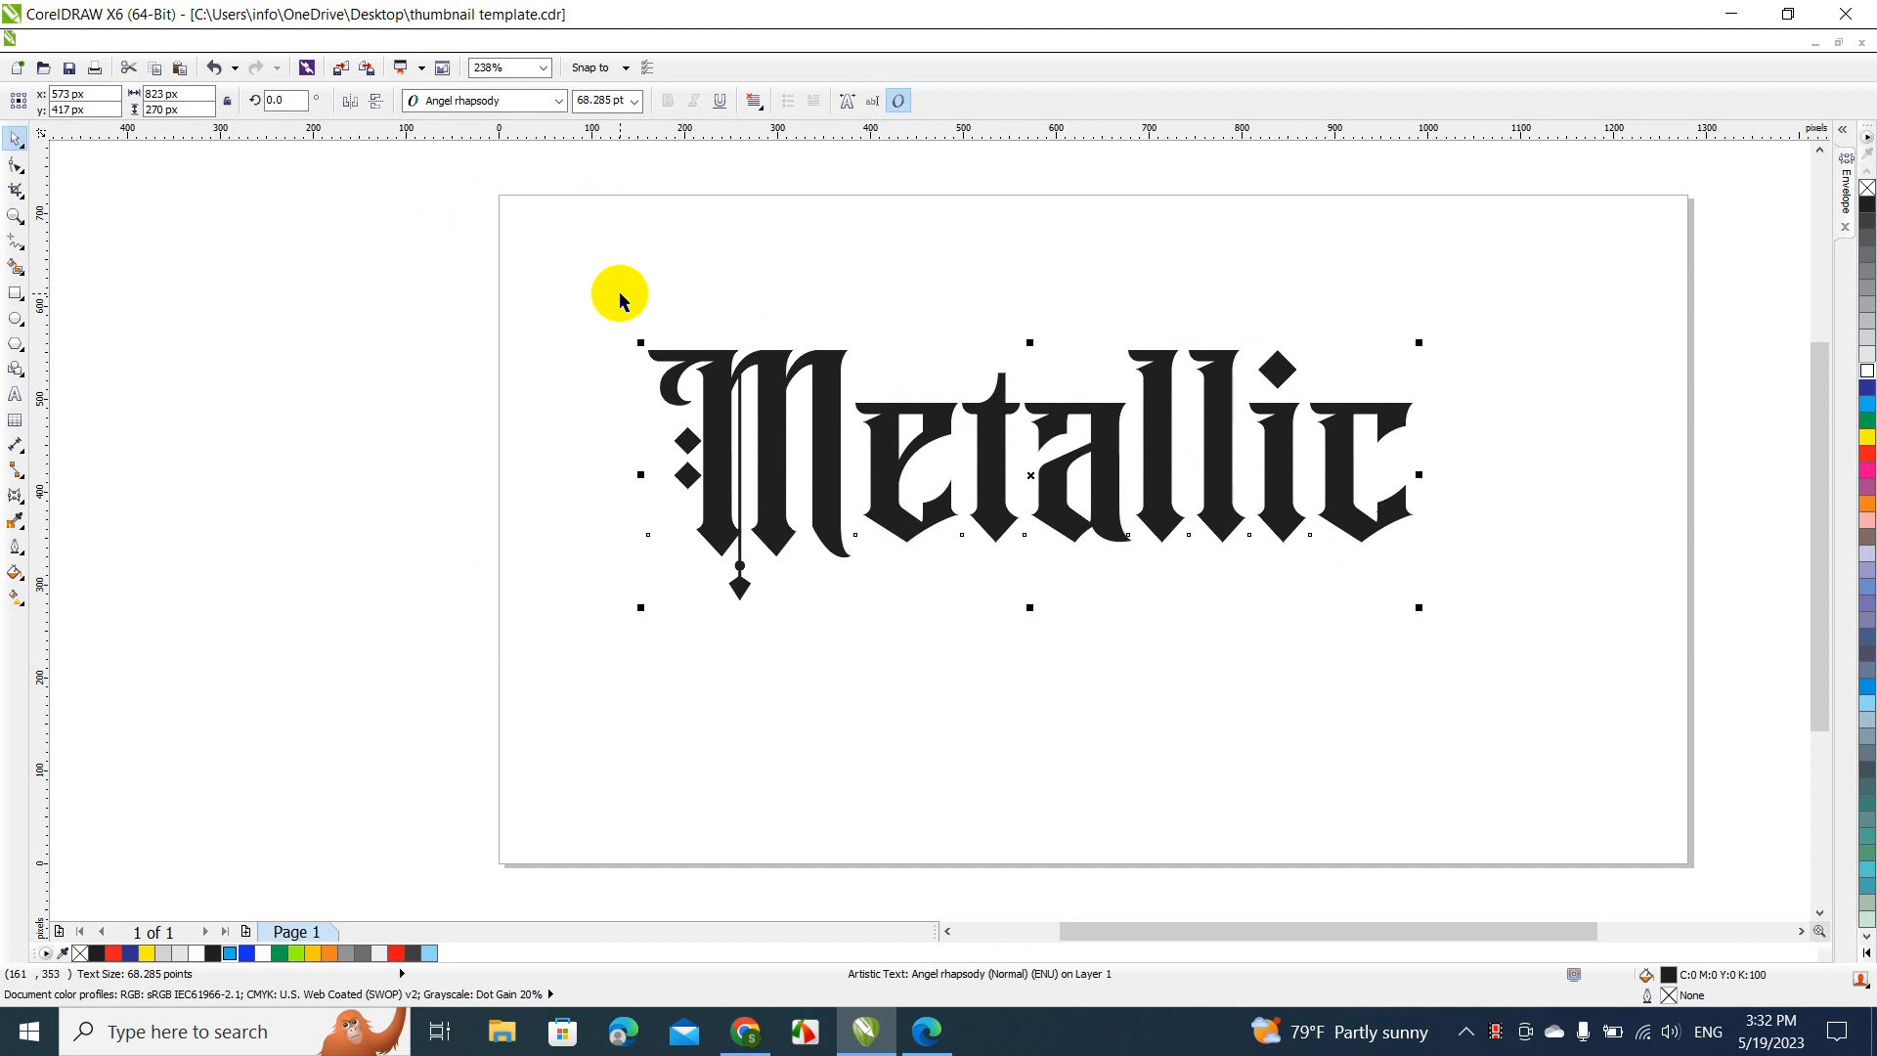
left_click(949, 321)
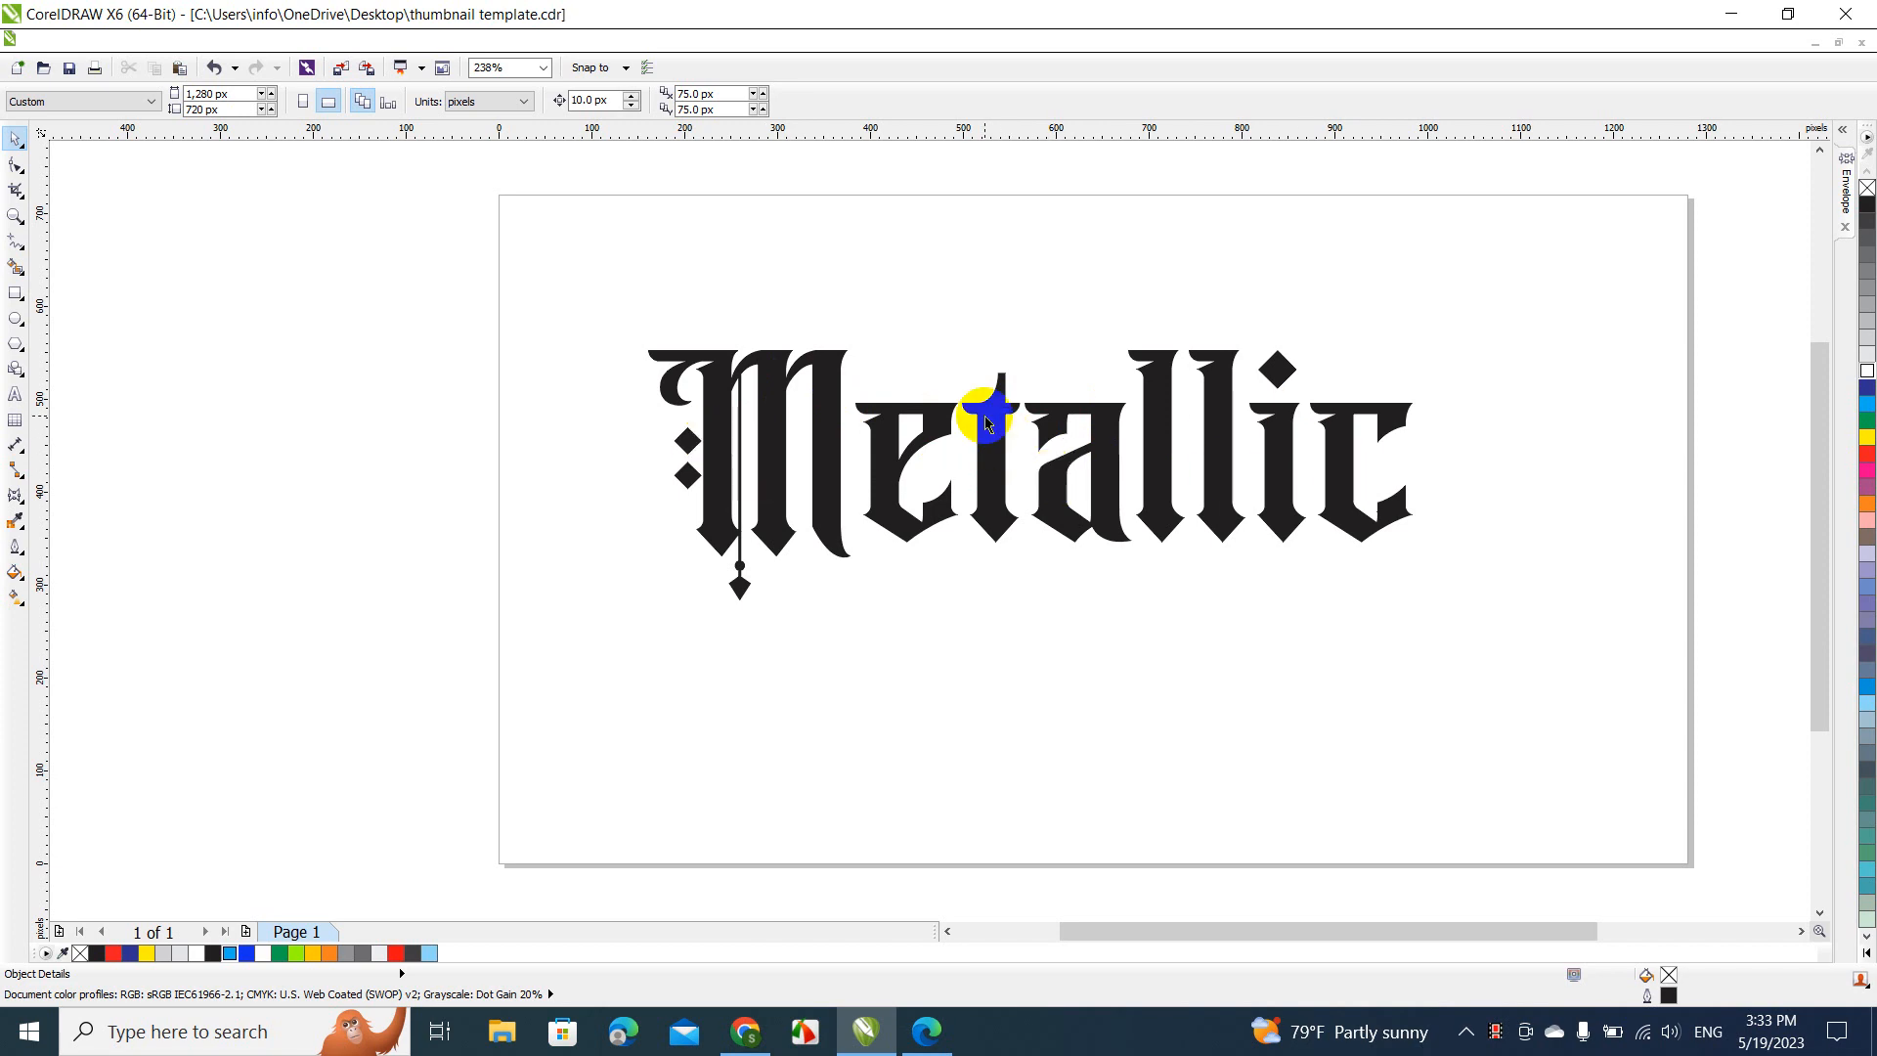
left_click_drag(993, 419, 1024, 474)
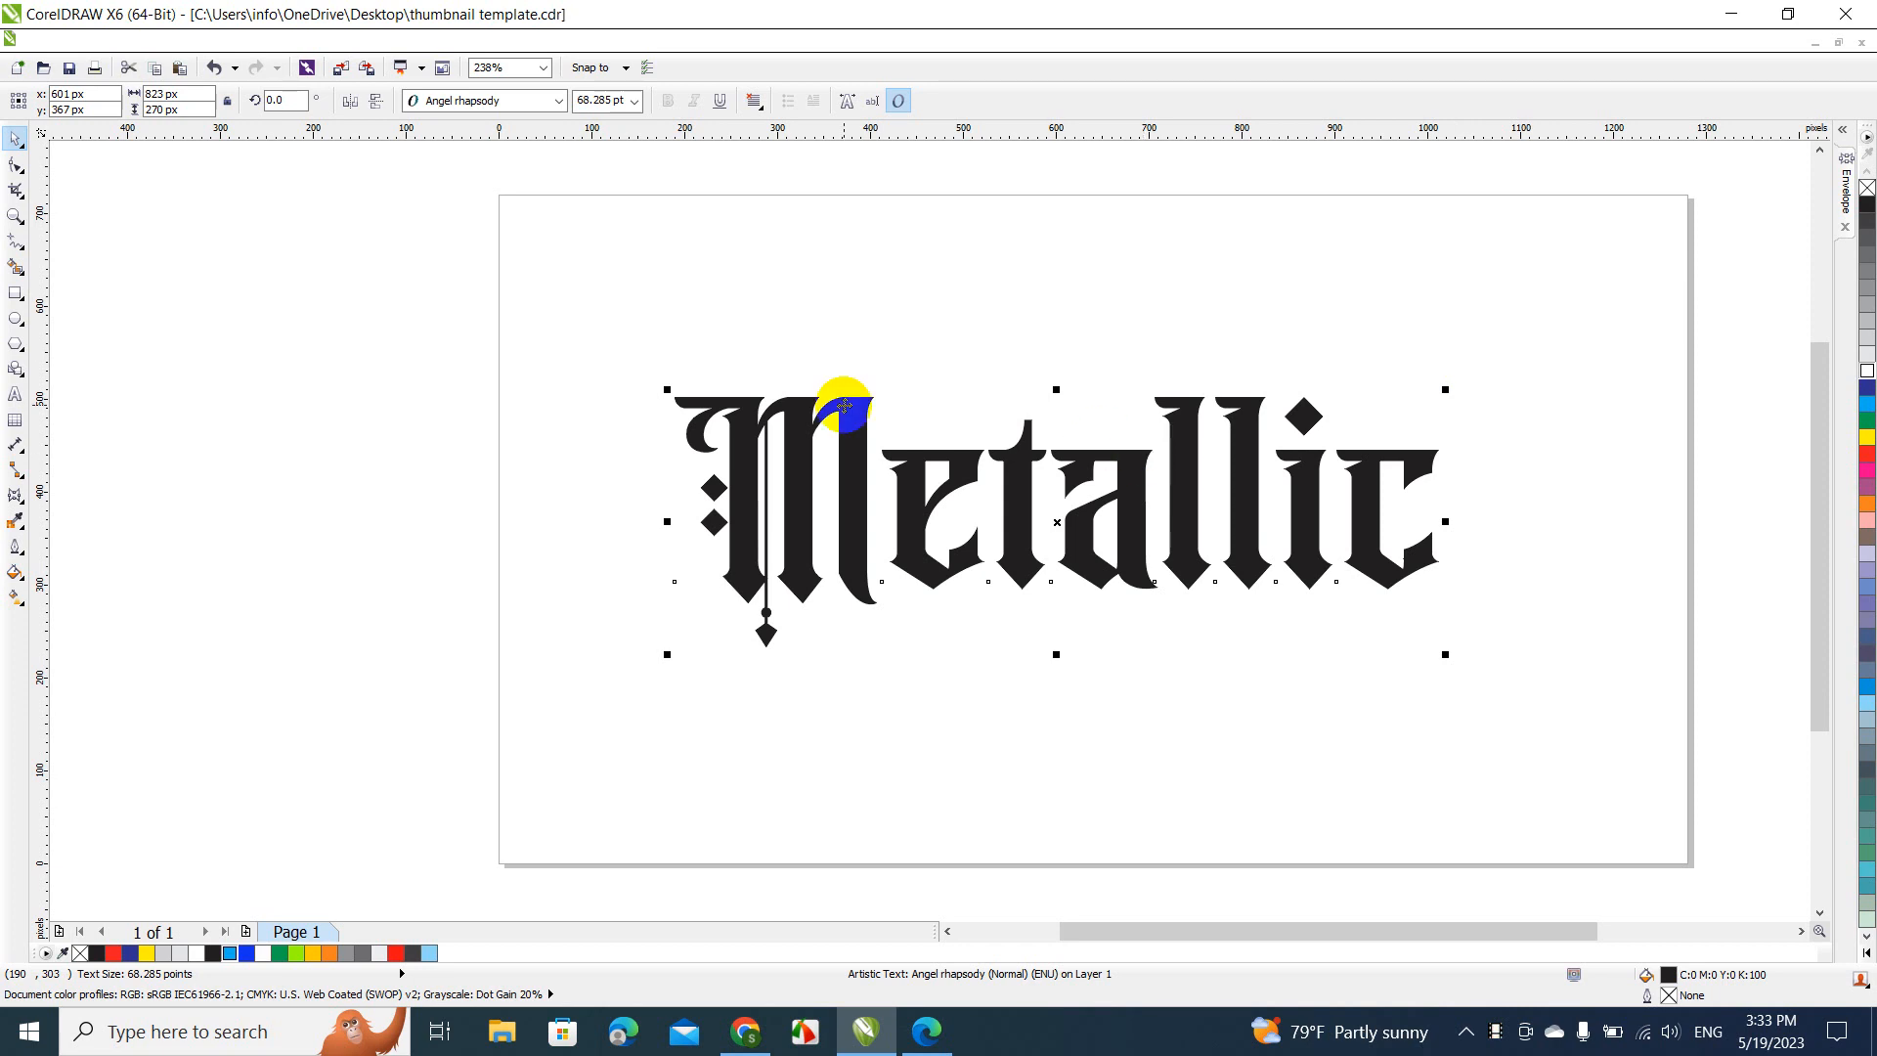
left_click(580, 465)
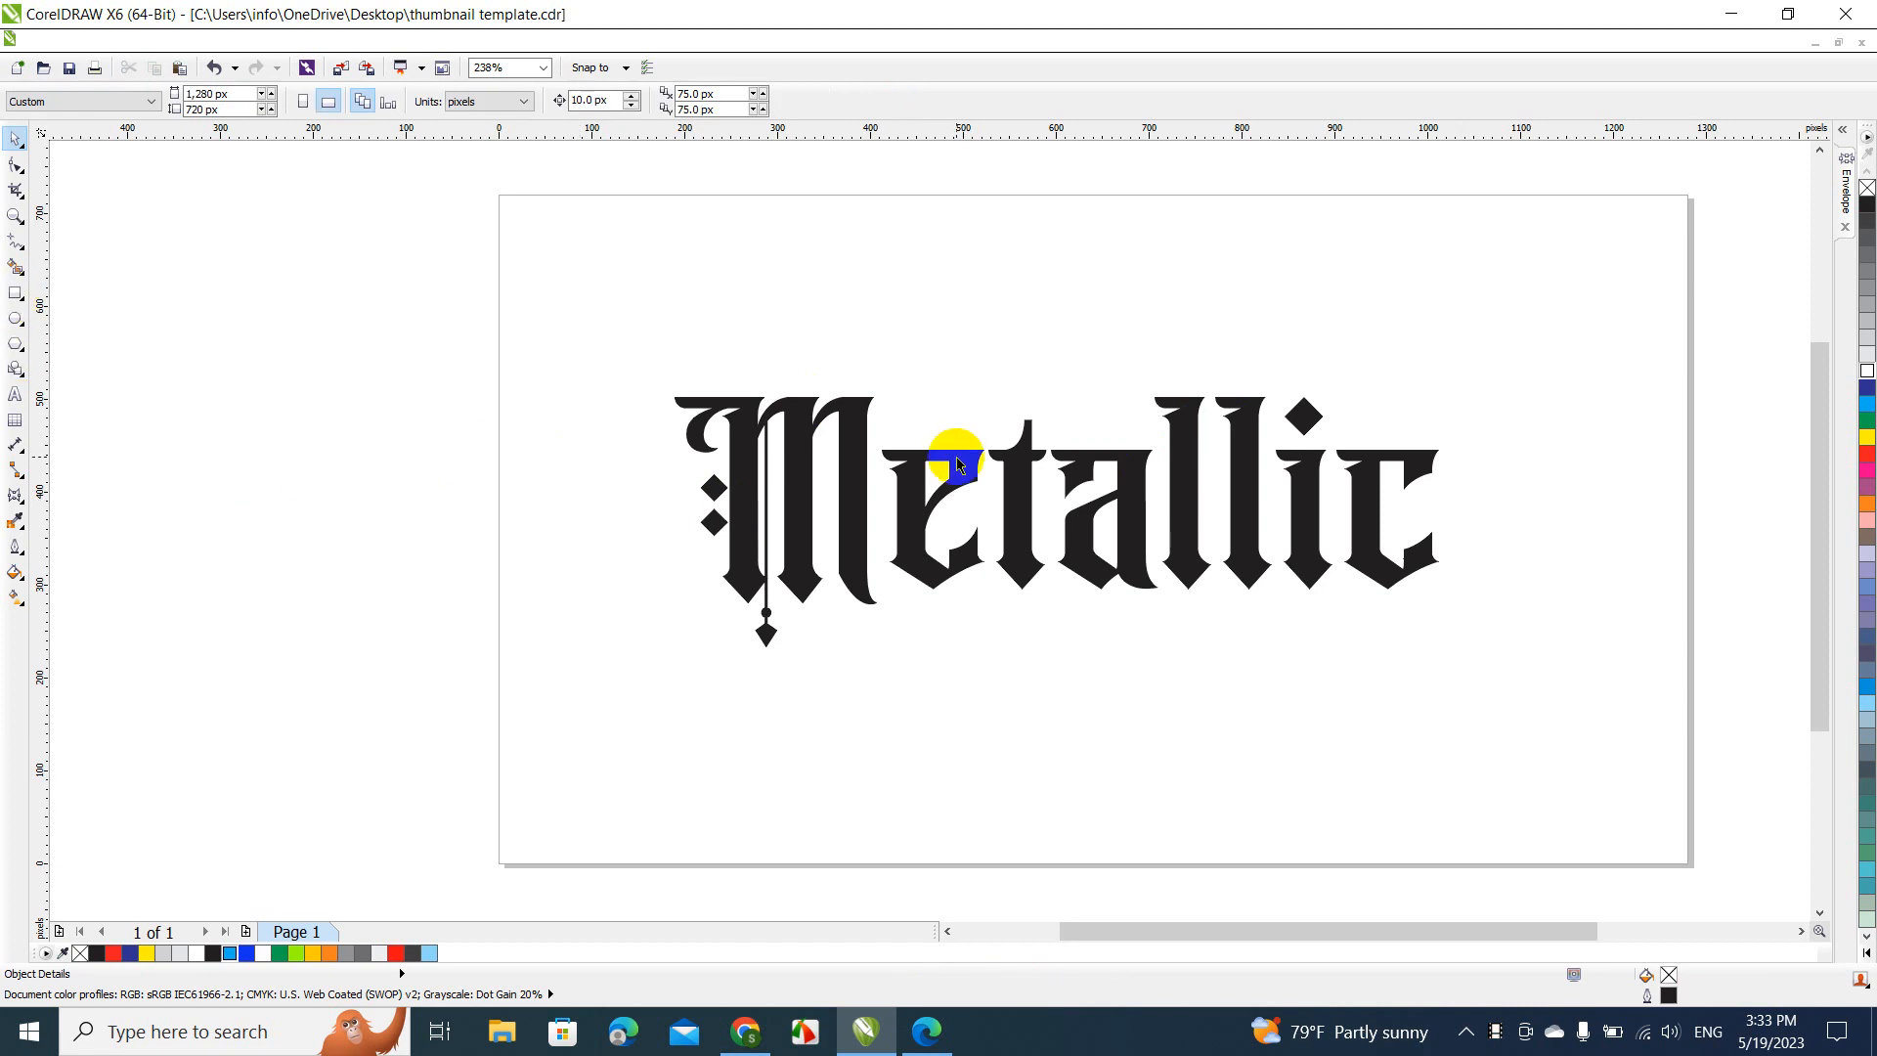
Fill the "Metallic" text with 40% black grey
left_click(865, 442)
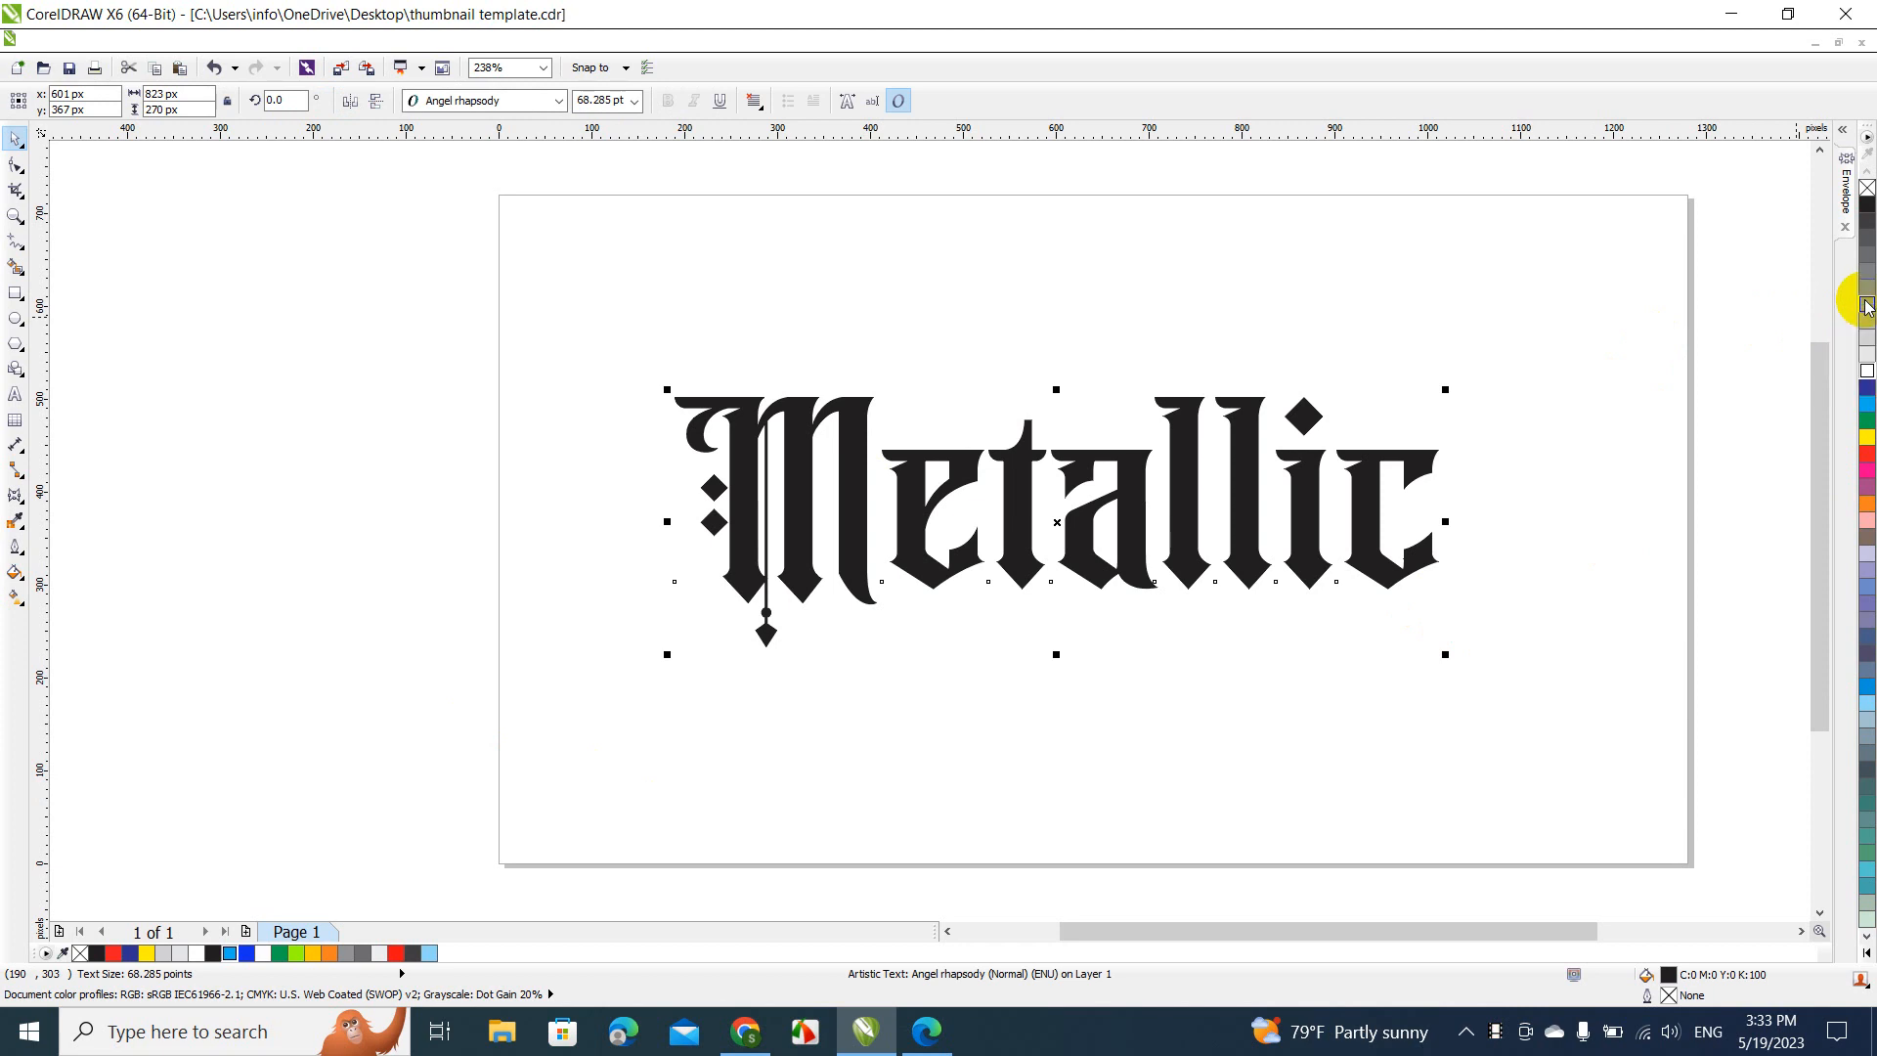
left_click(1868, 307)
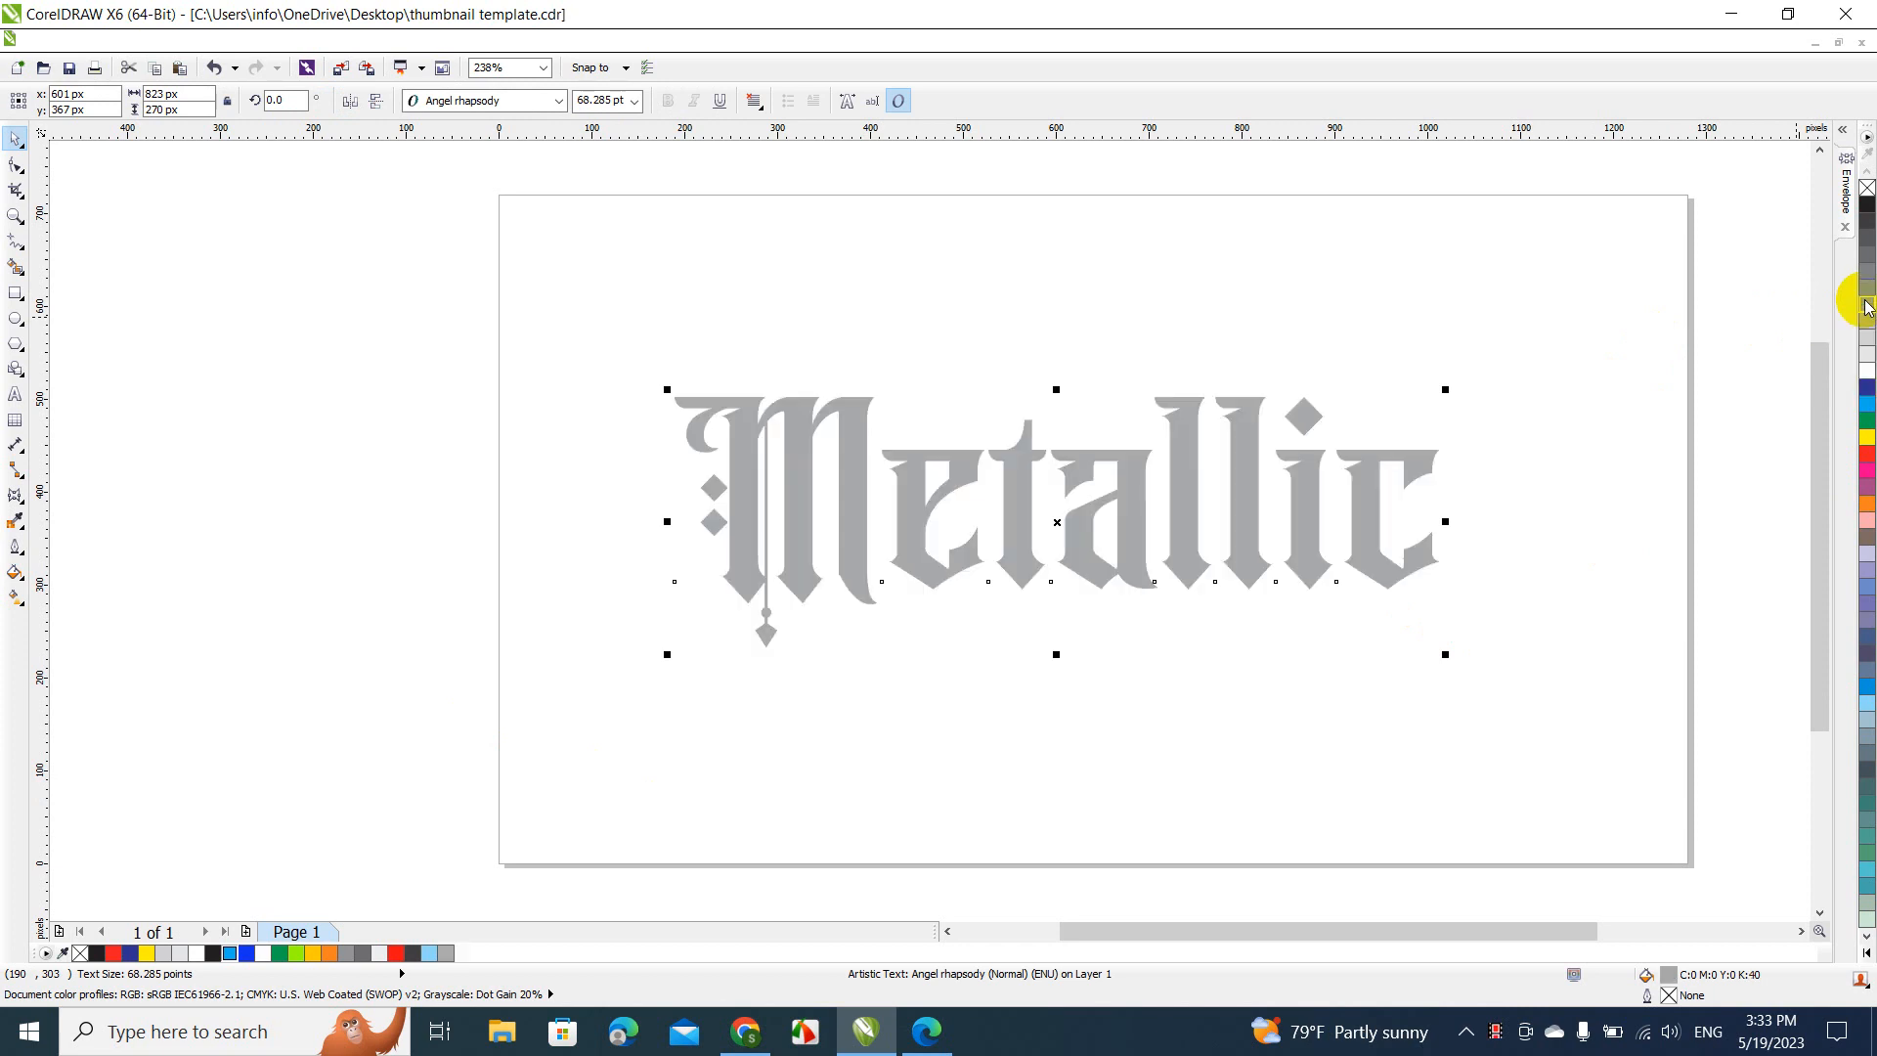
left_click(1491, 350)
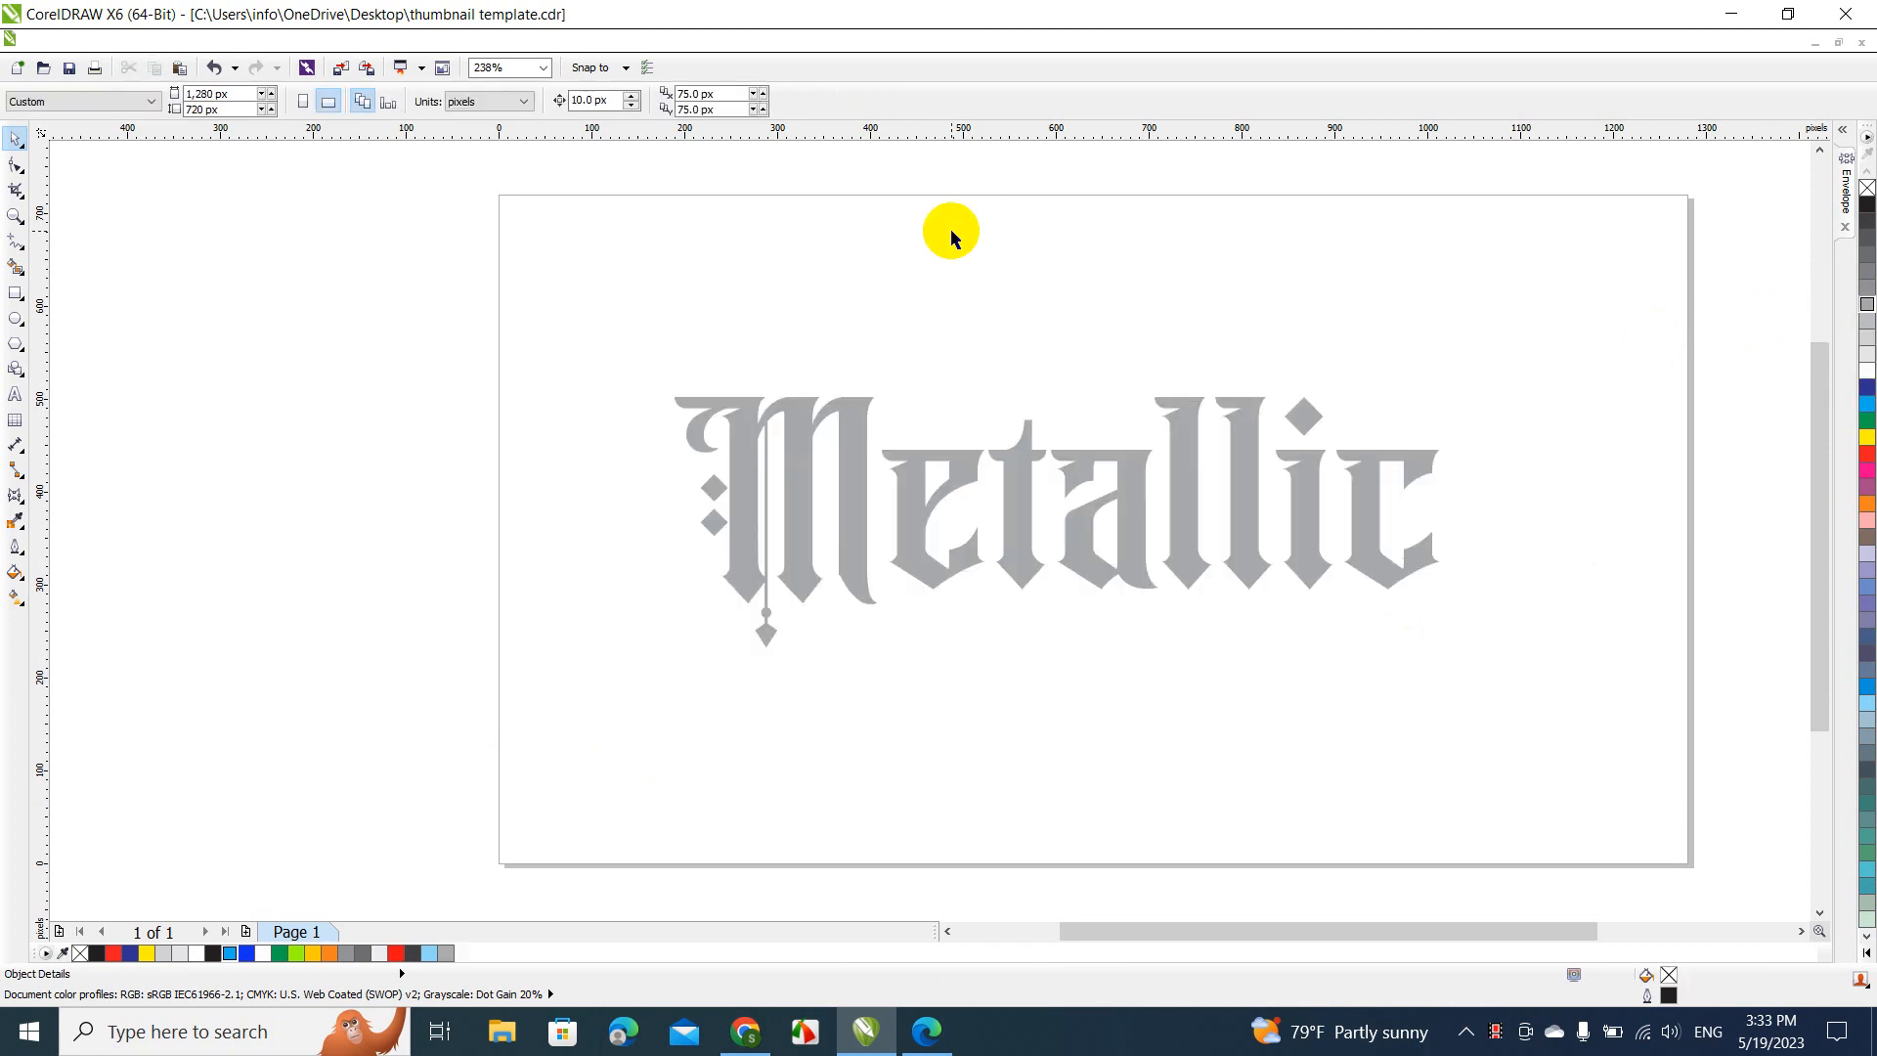
Draw a 1,280 × 720 px rectangle covering the whole page and fill it with black
left_click(15, 292)
left_click_drag(500, 198, 1690, 866)
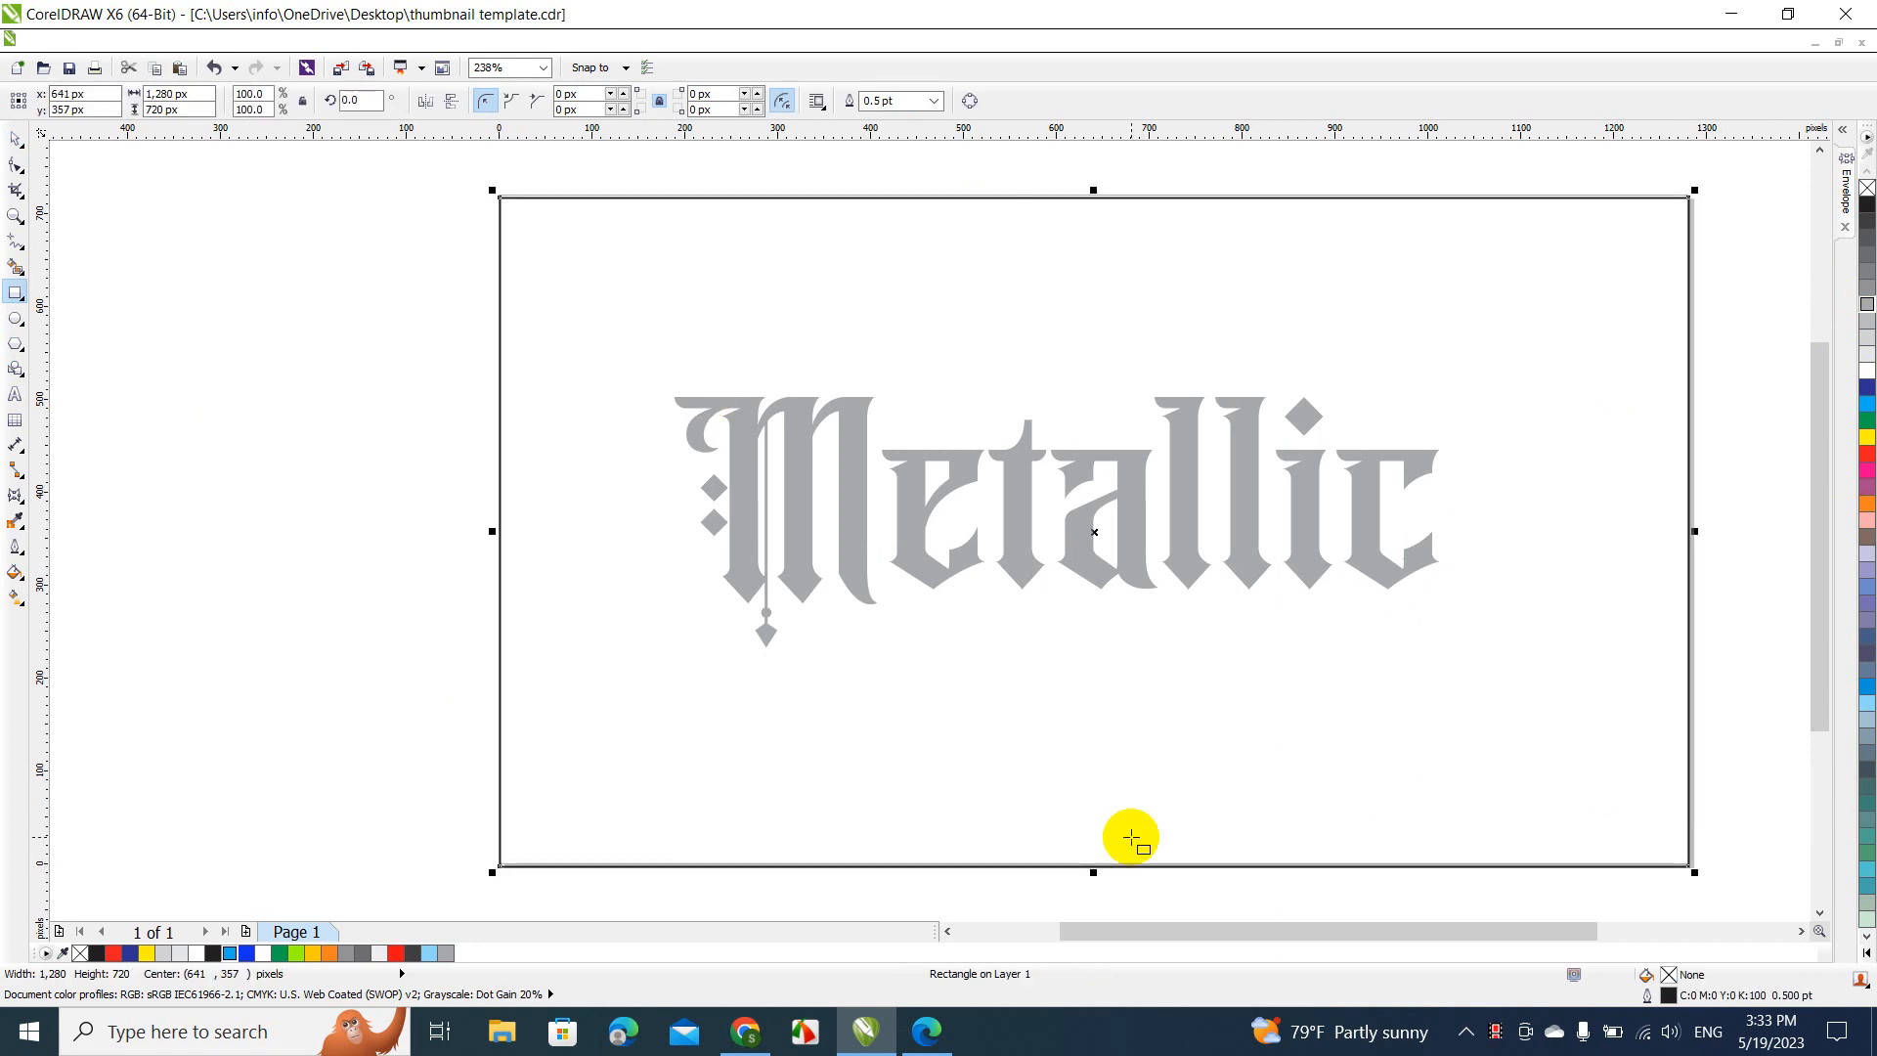
left_click(95, 955)
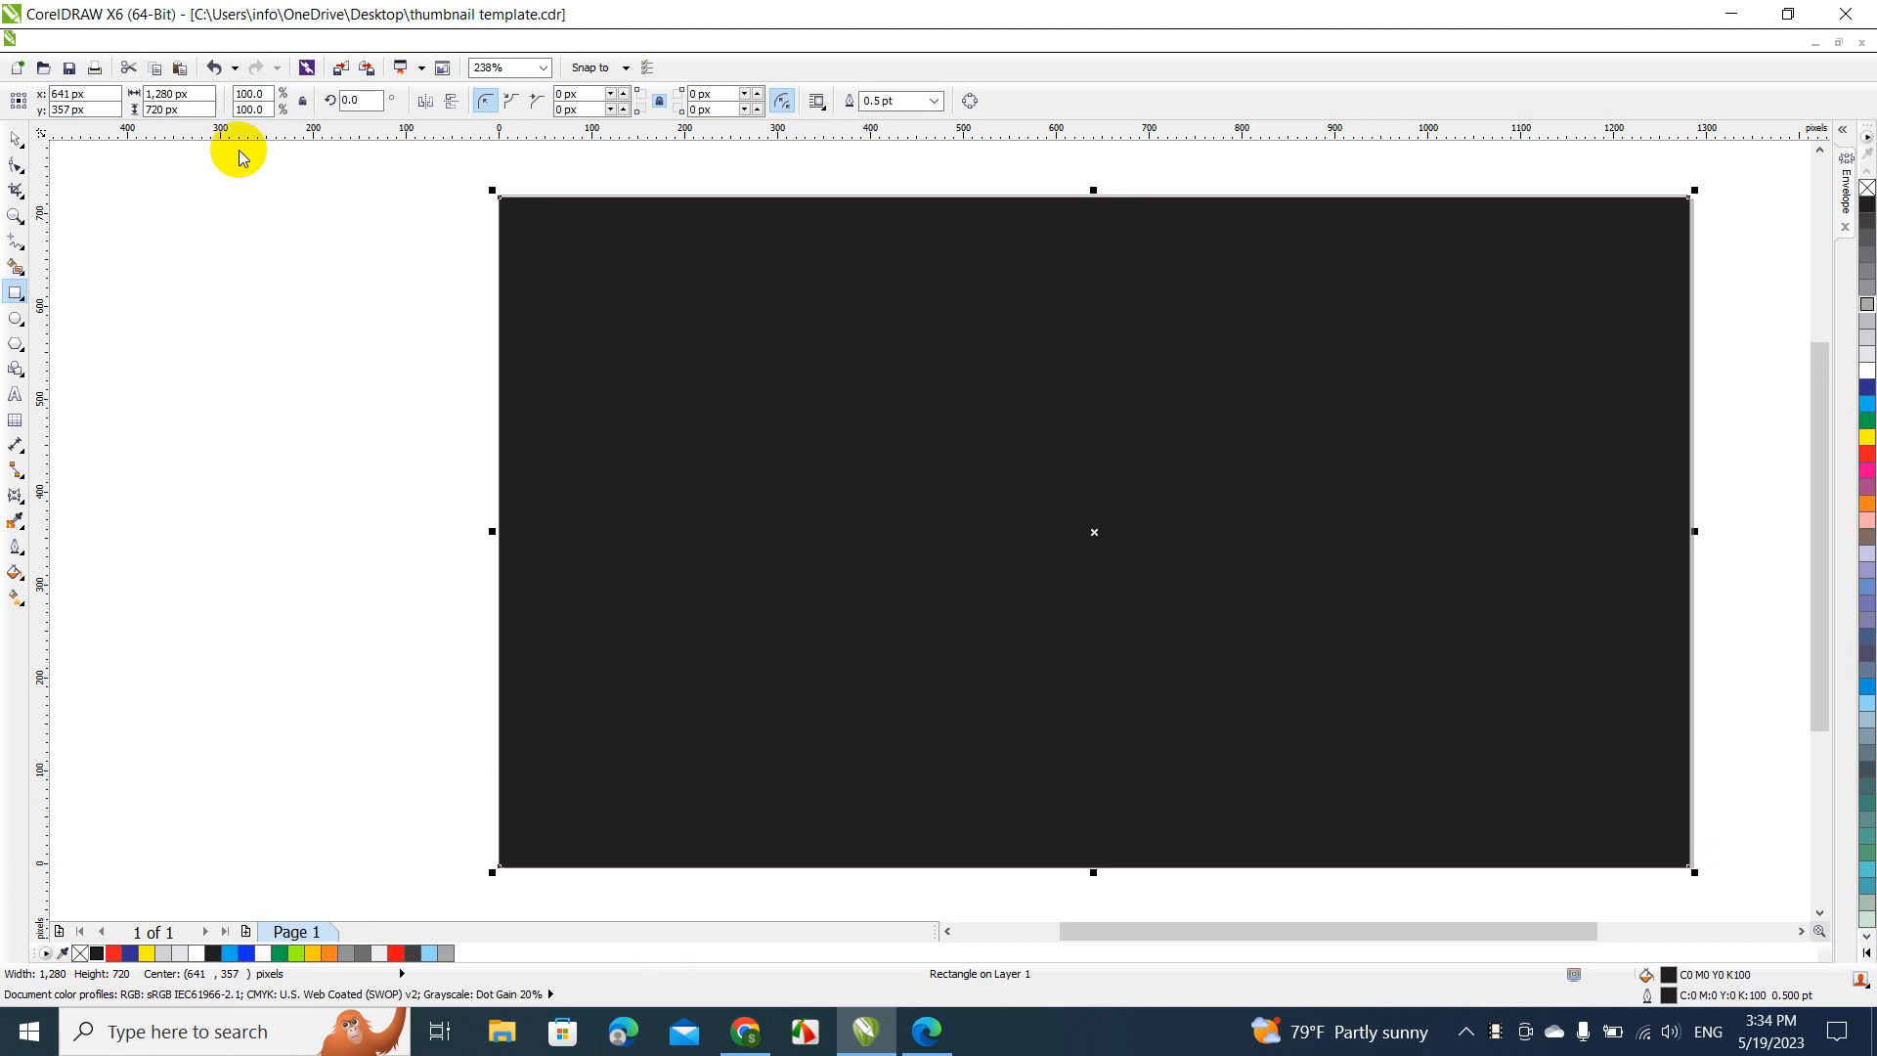
Send the black rectangle to the back of the page, behind the text
left_click(18, 146)
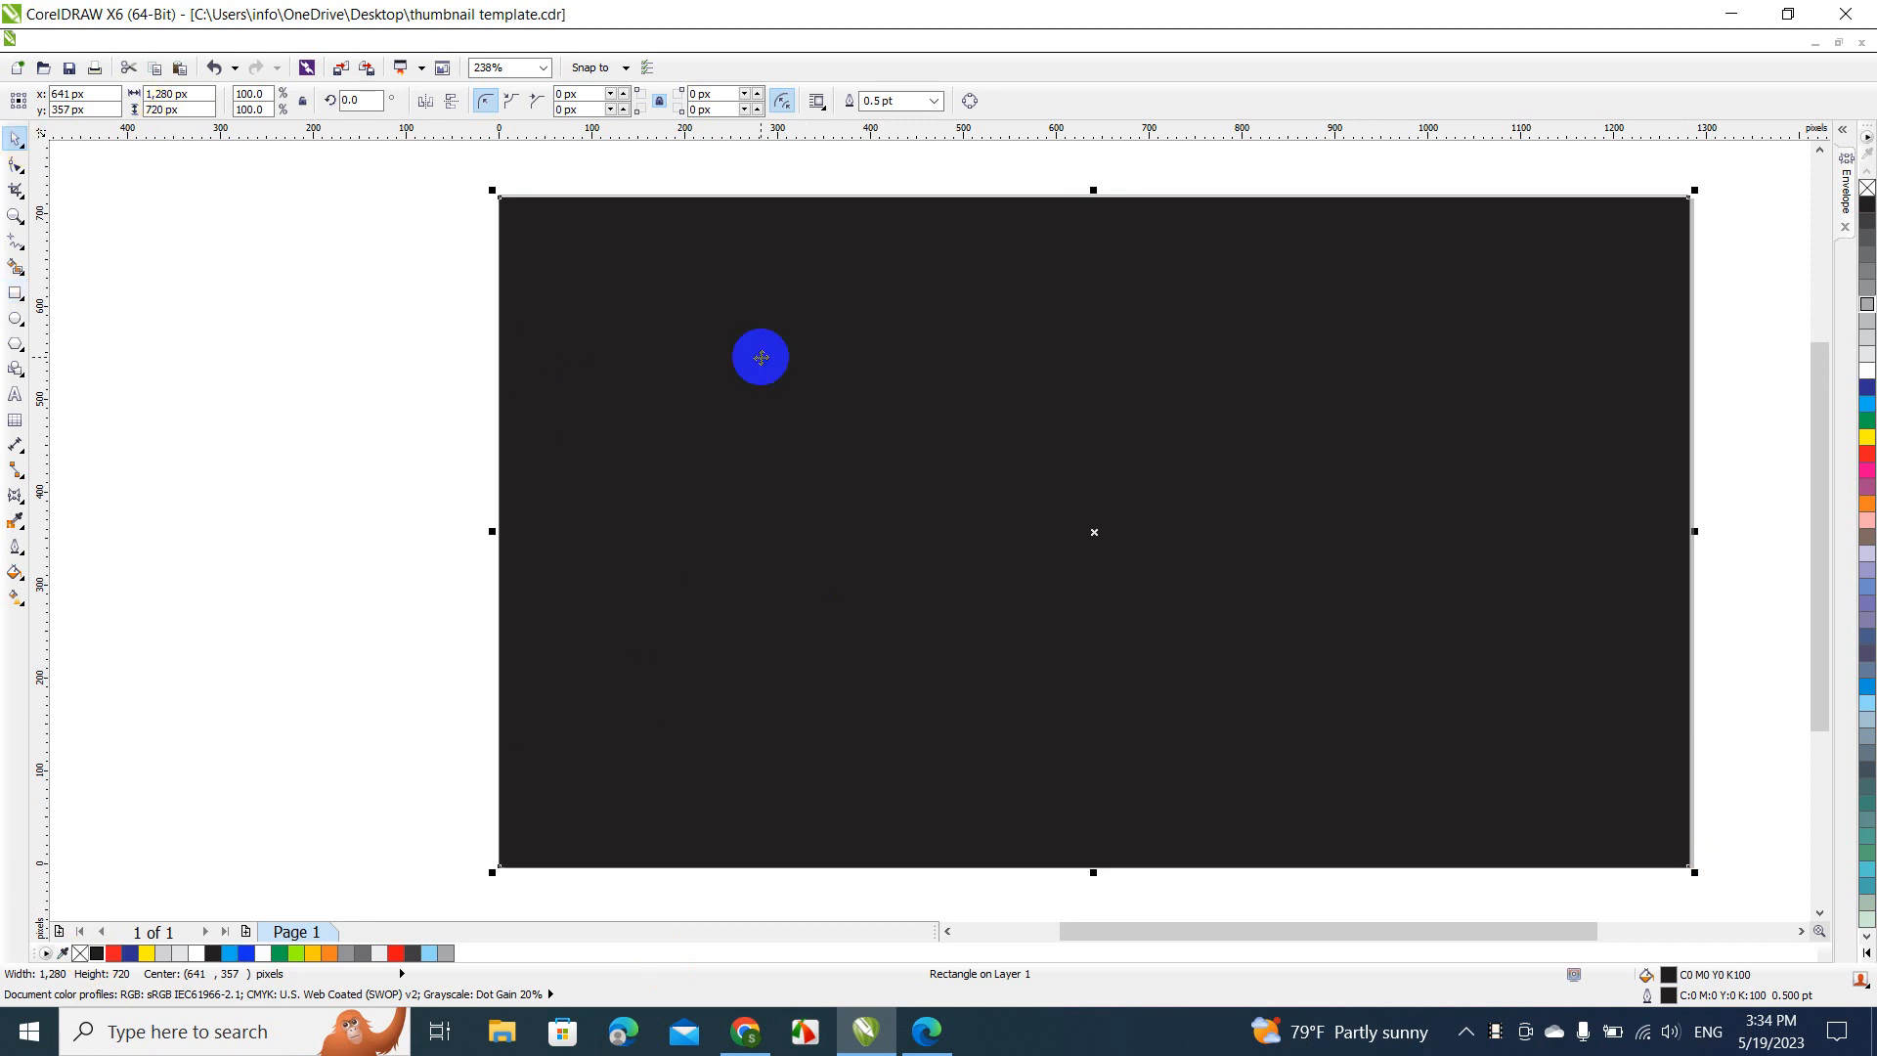
right_click(759, 355)
mouse_move(889, 659)
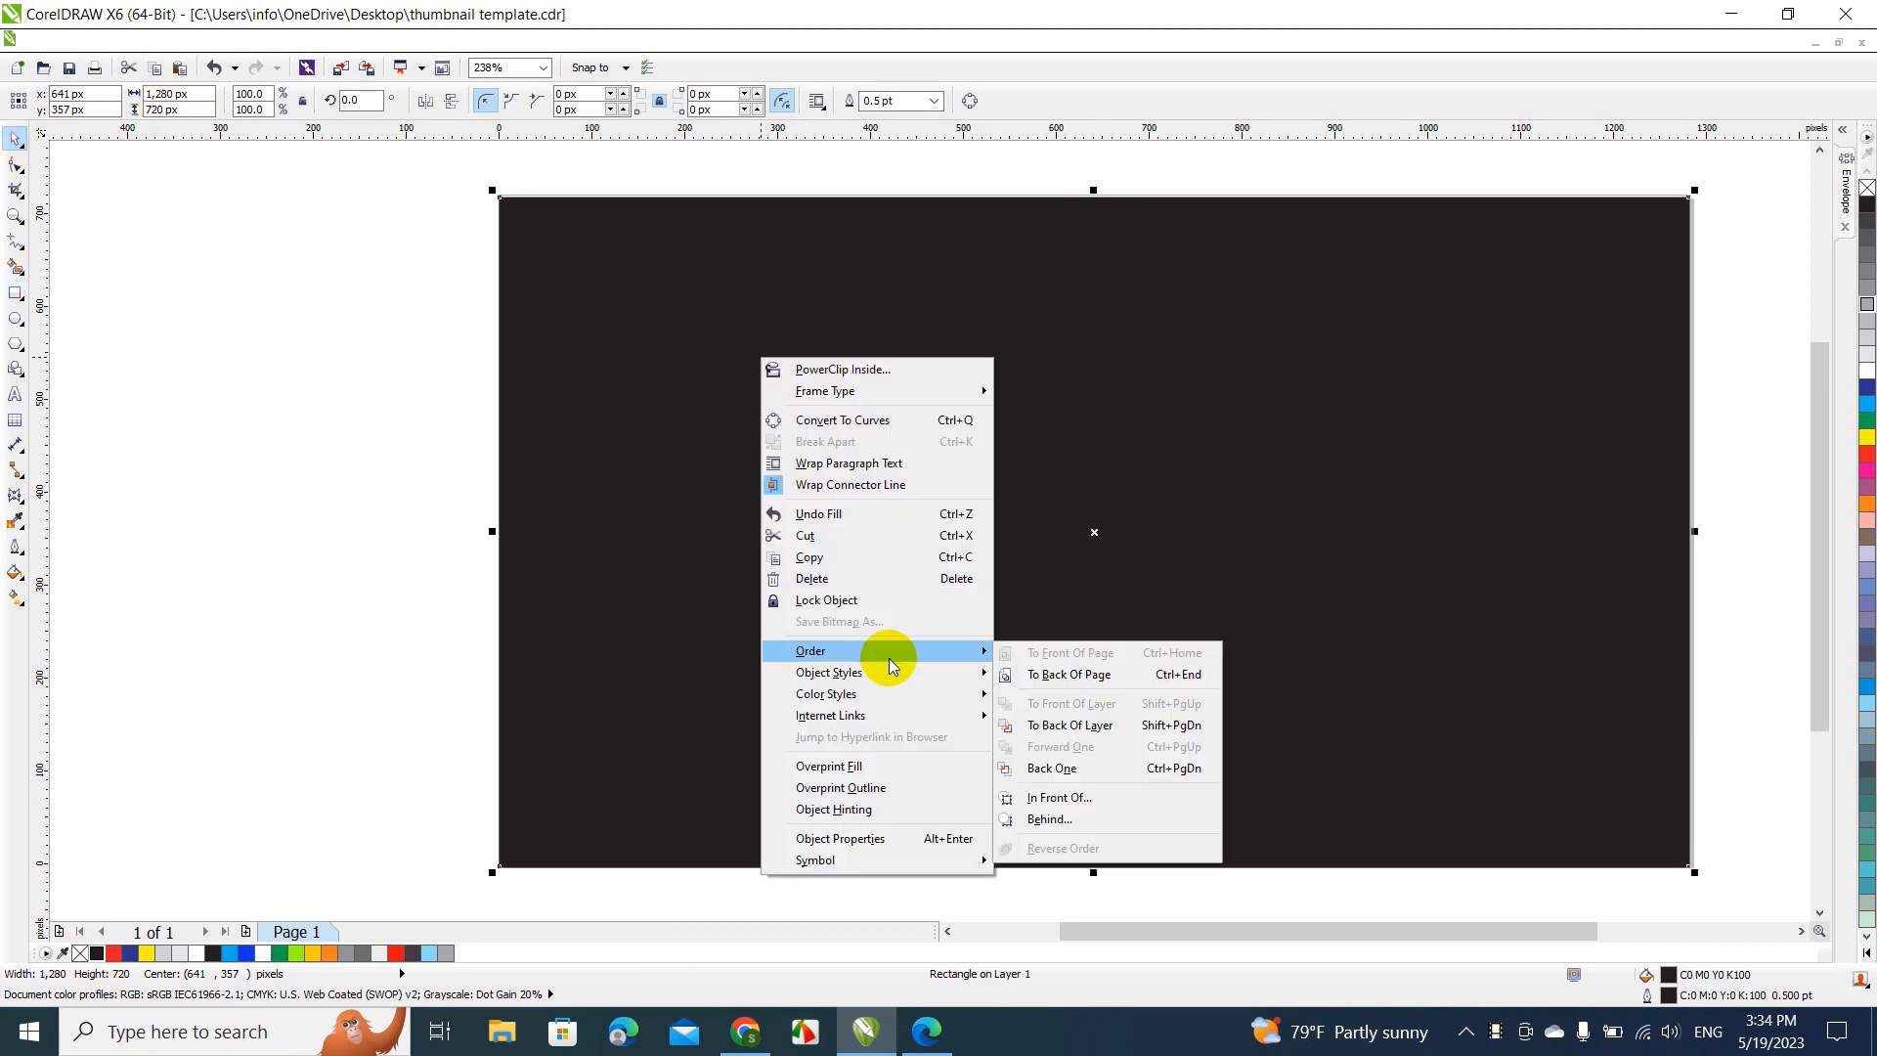
left_click(1052, 675)
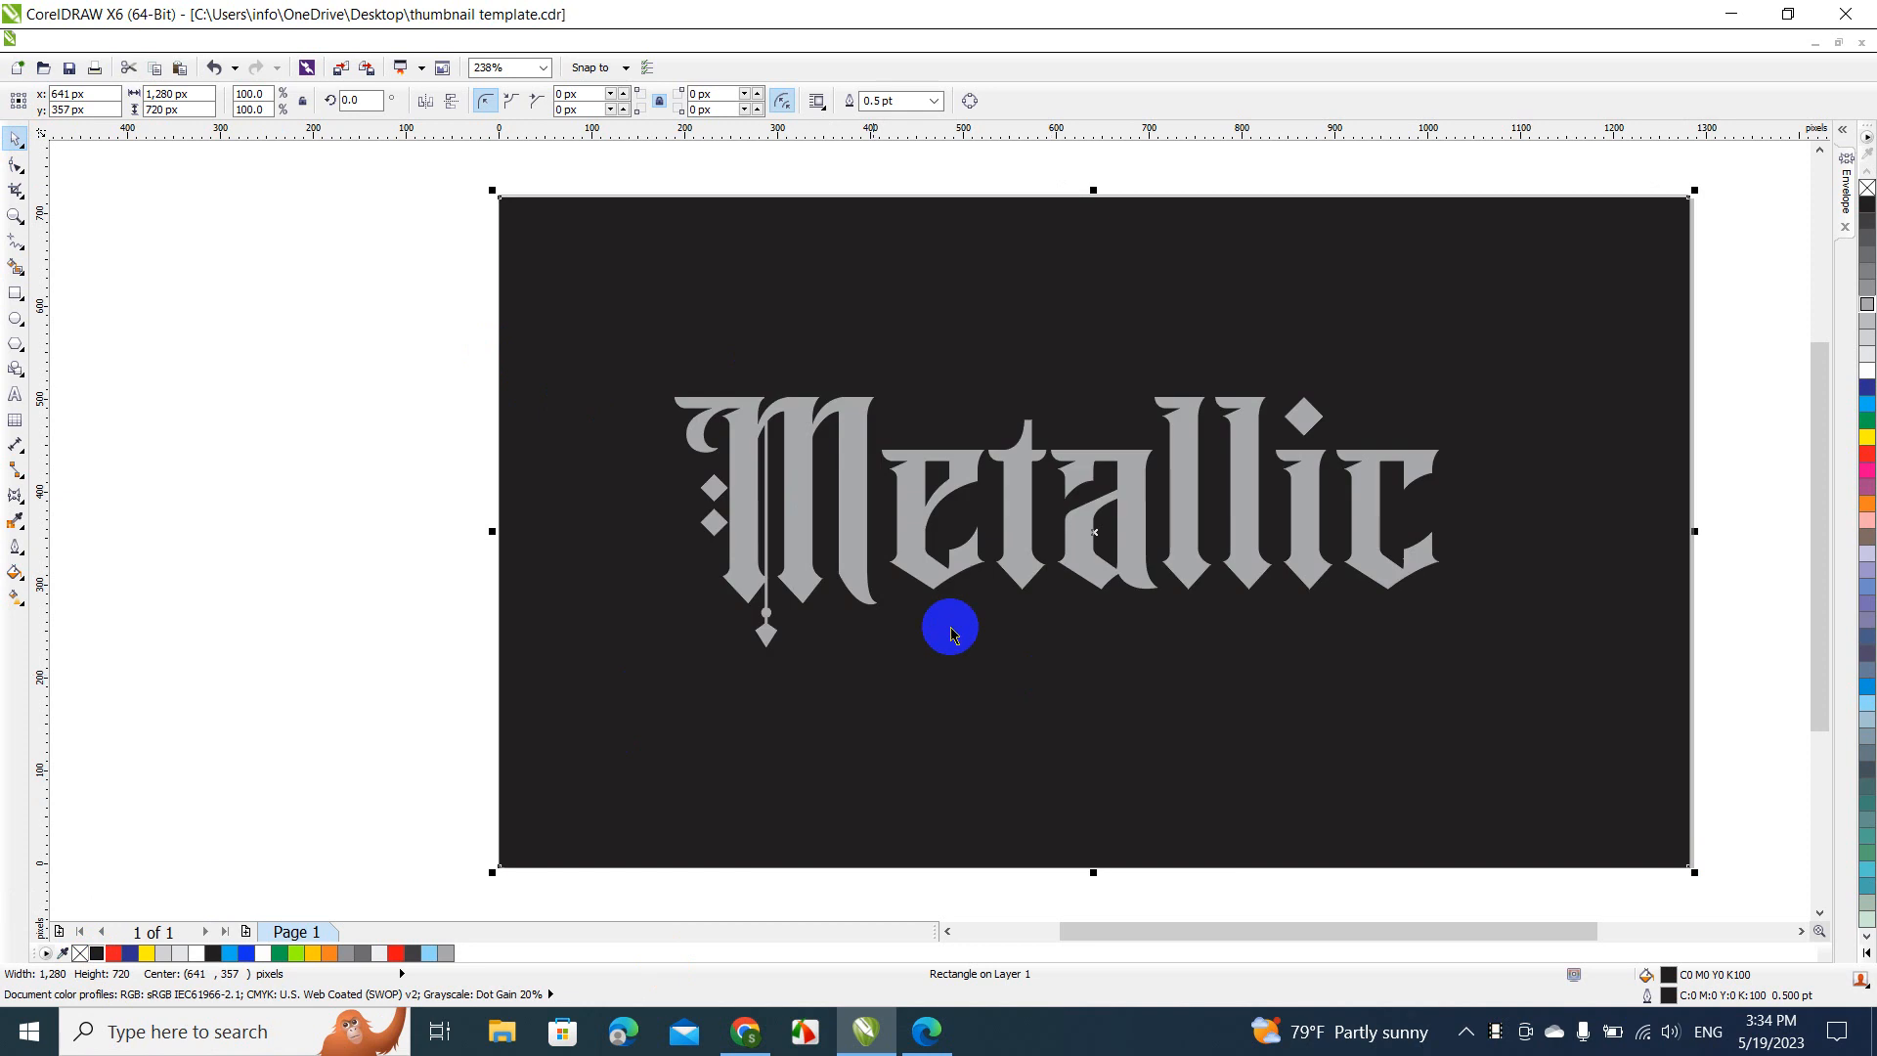
left_click(436, 415)
Set up a linear two-color fountain fill for the "Metallic" text, blending from grey to white
left_click(802, 498)
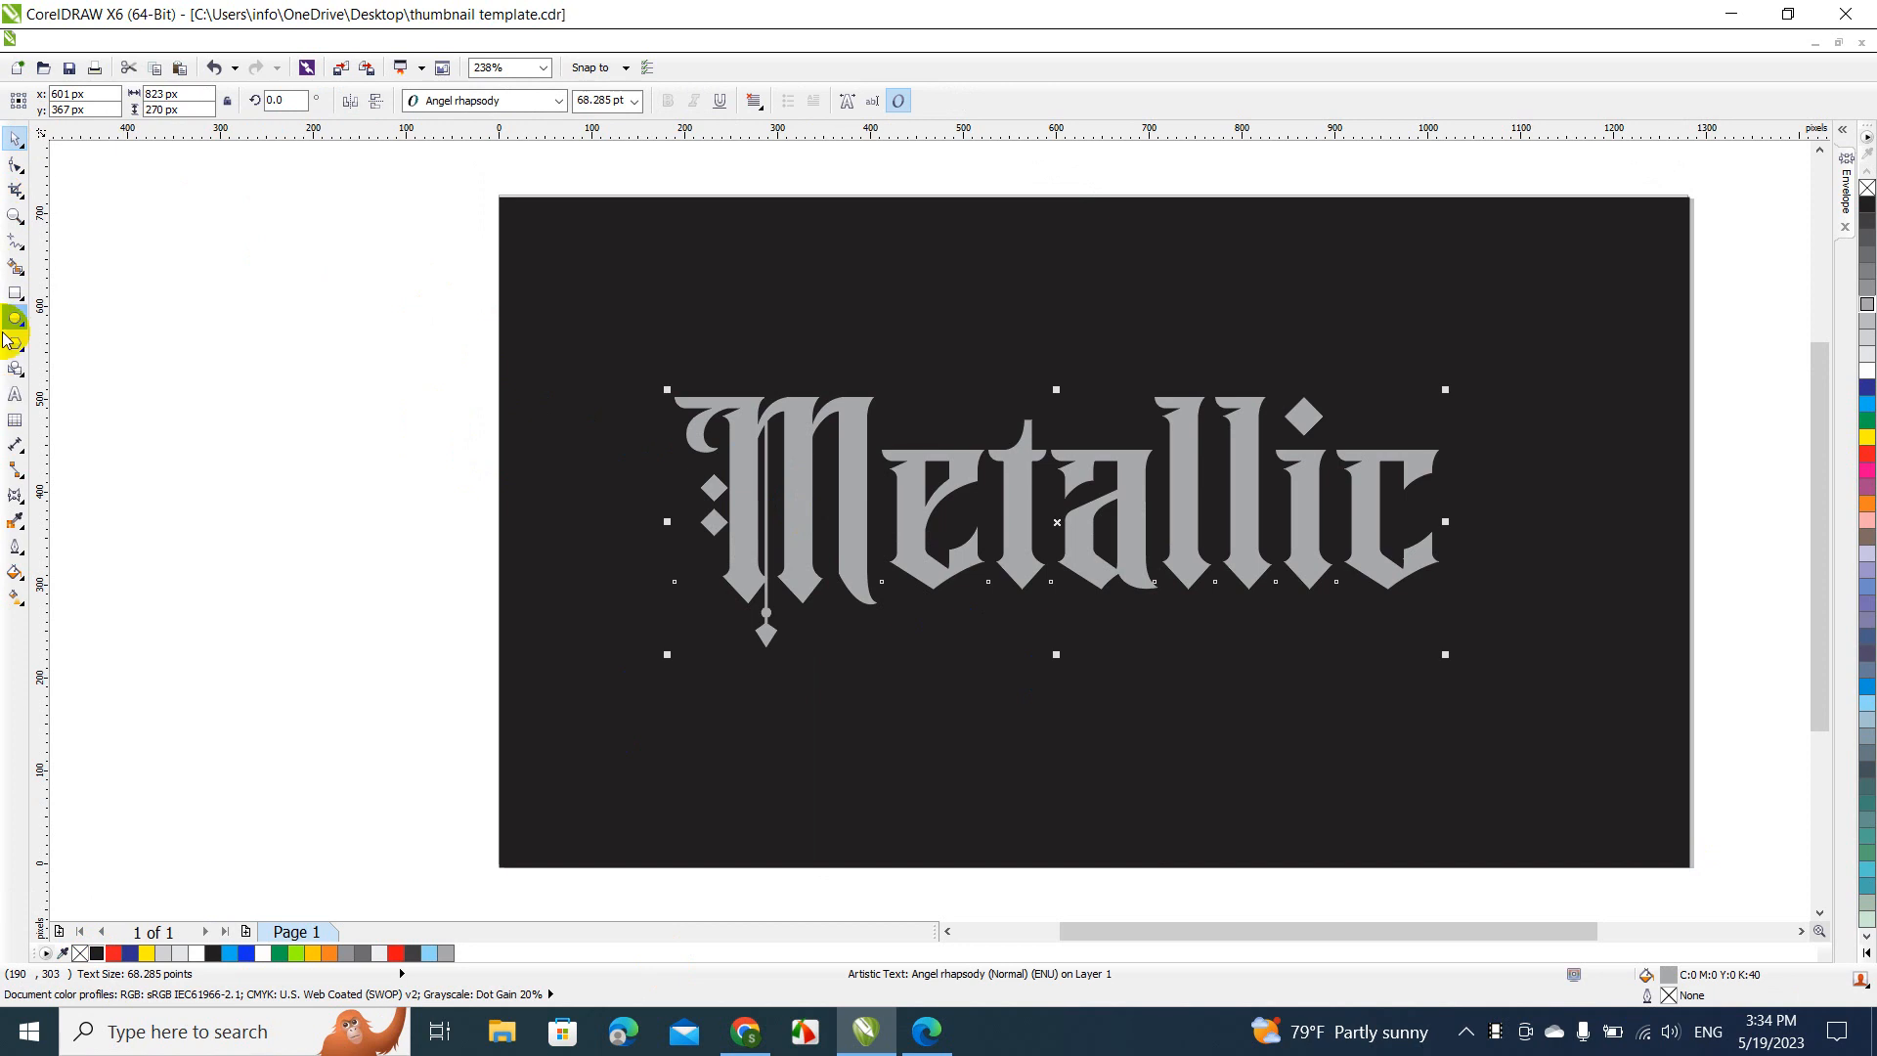
left_click(25, 583)
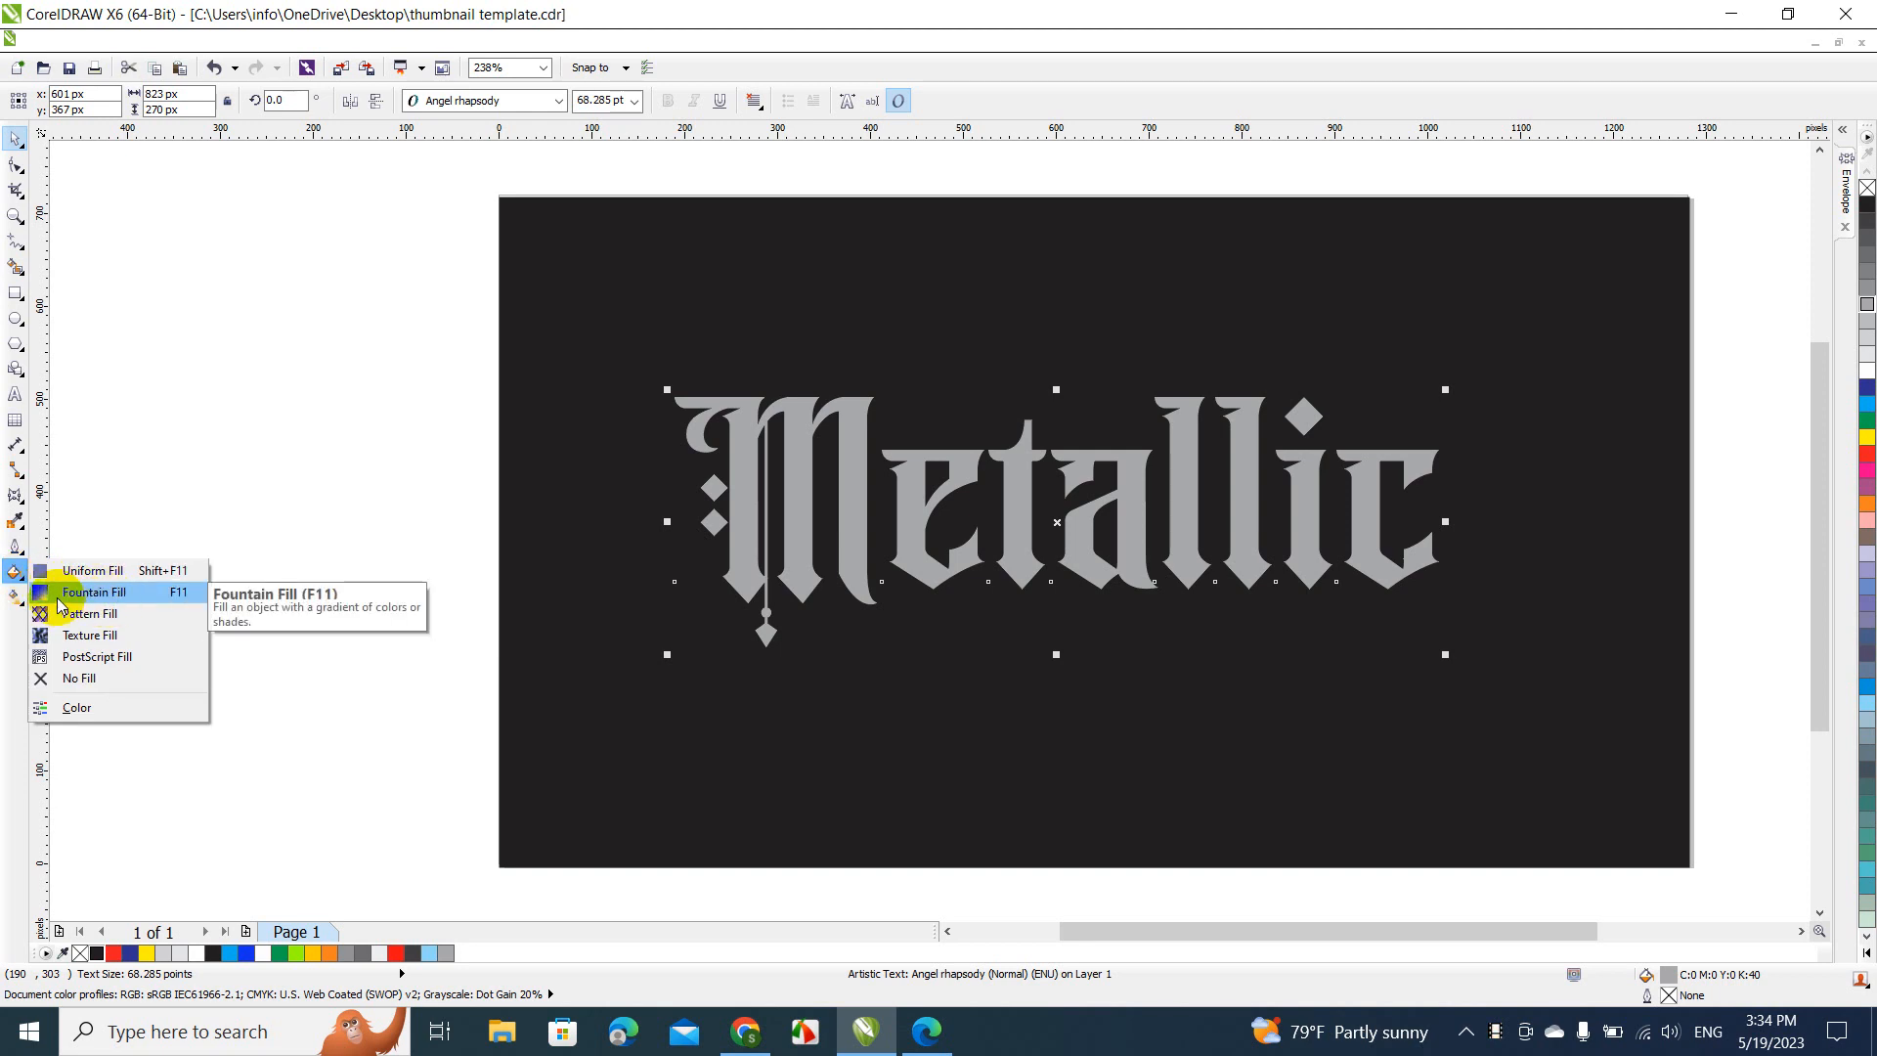
left_click(108, 594)
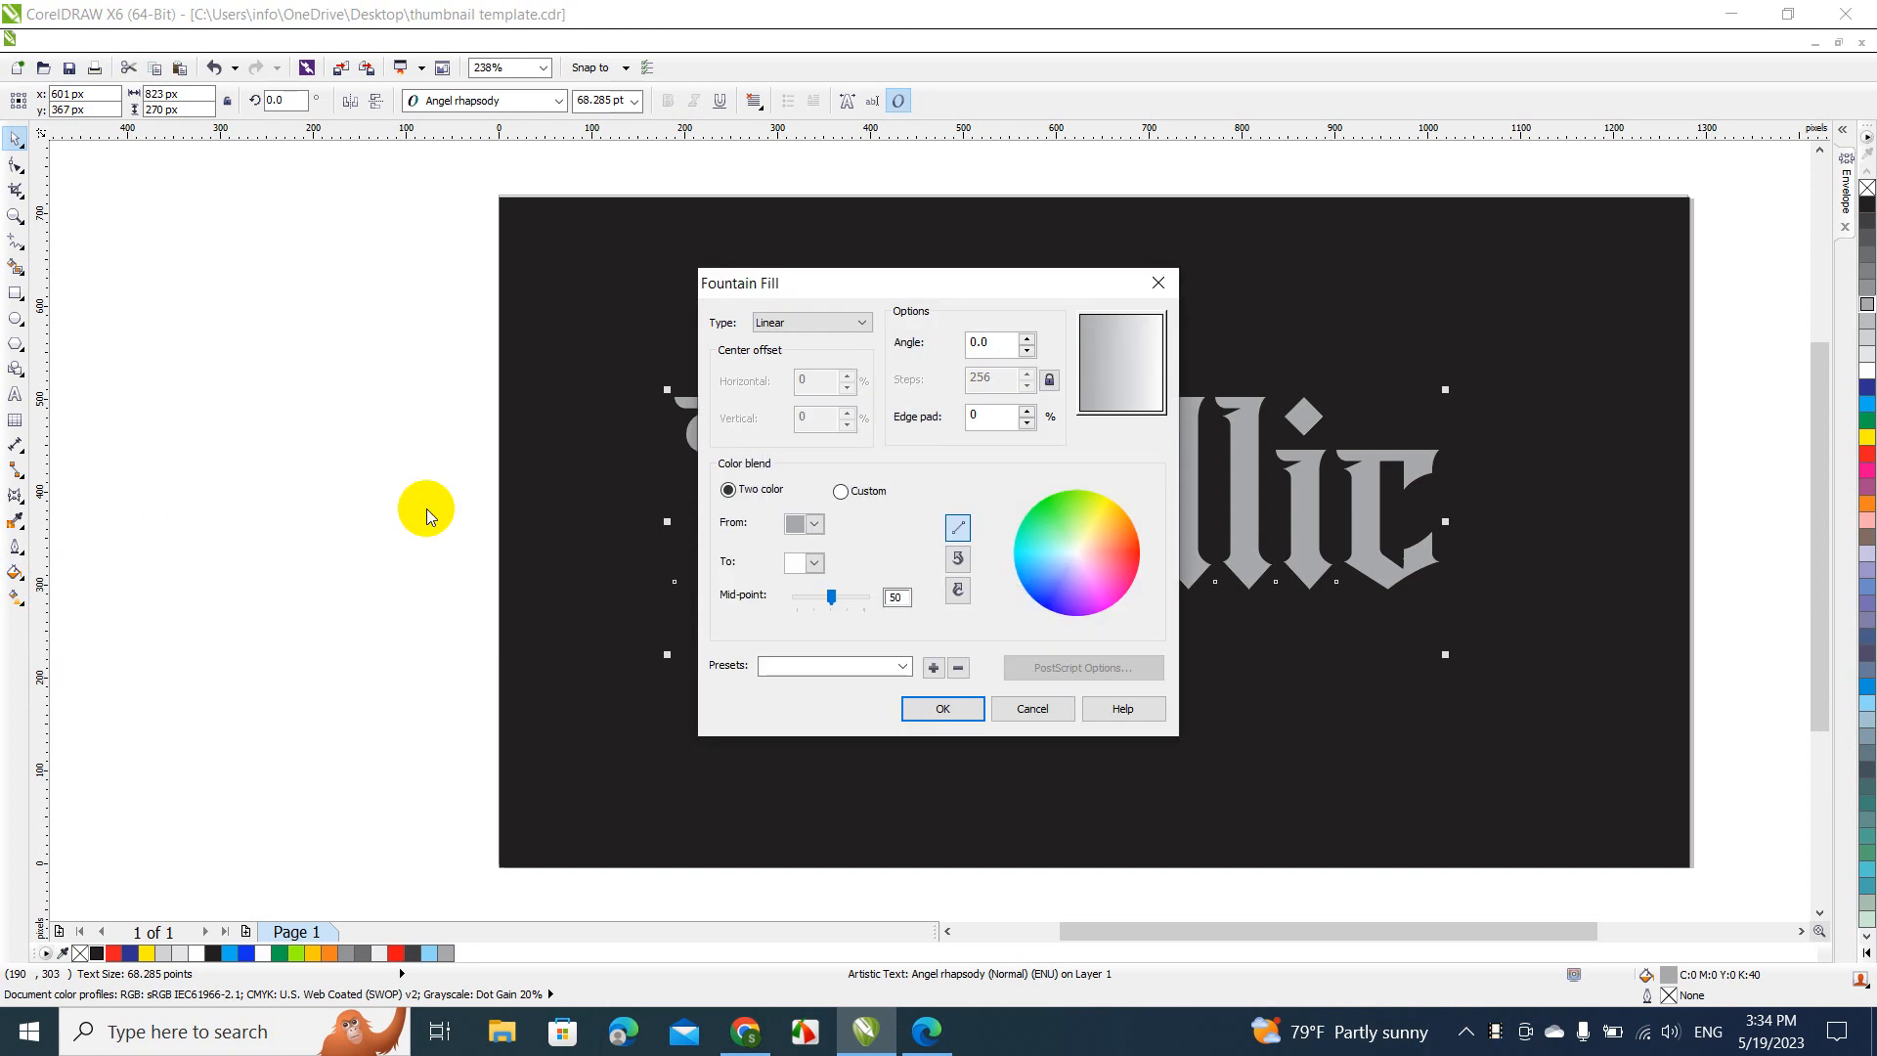
left_click(816, 564)
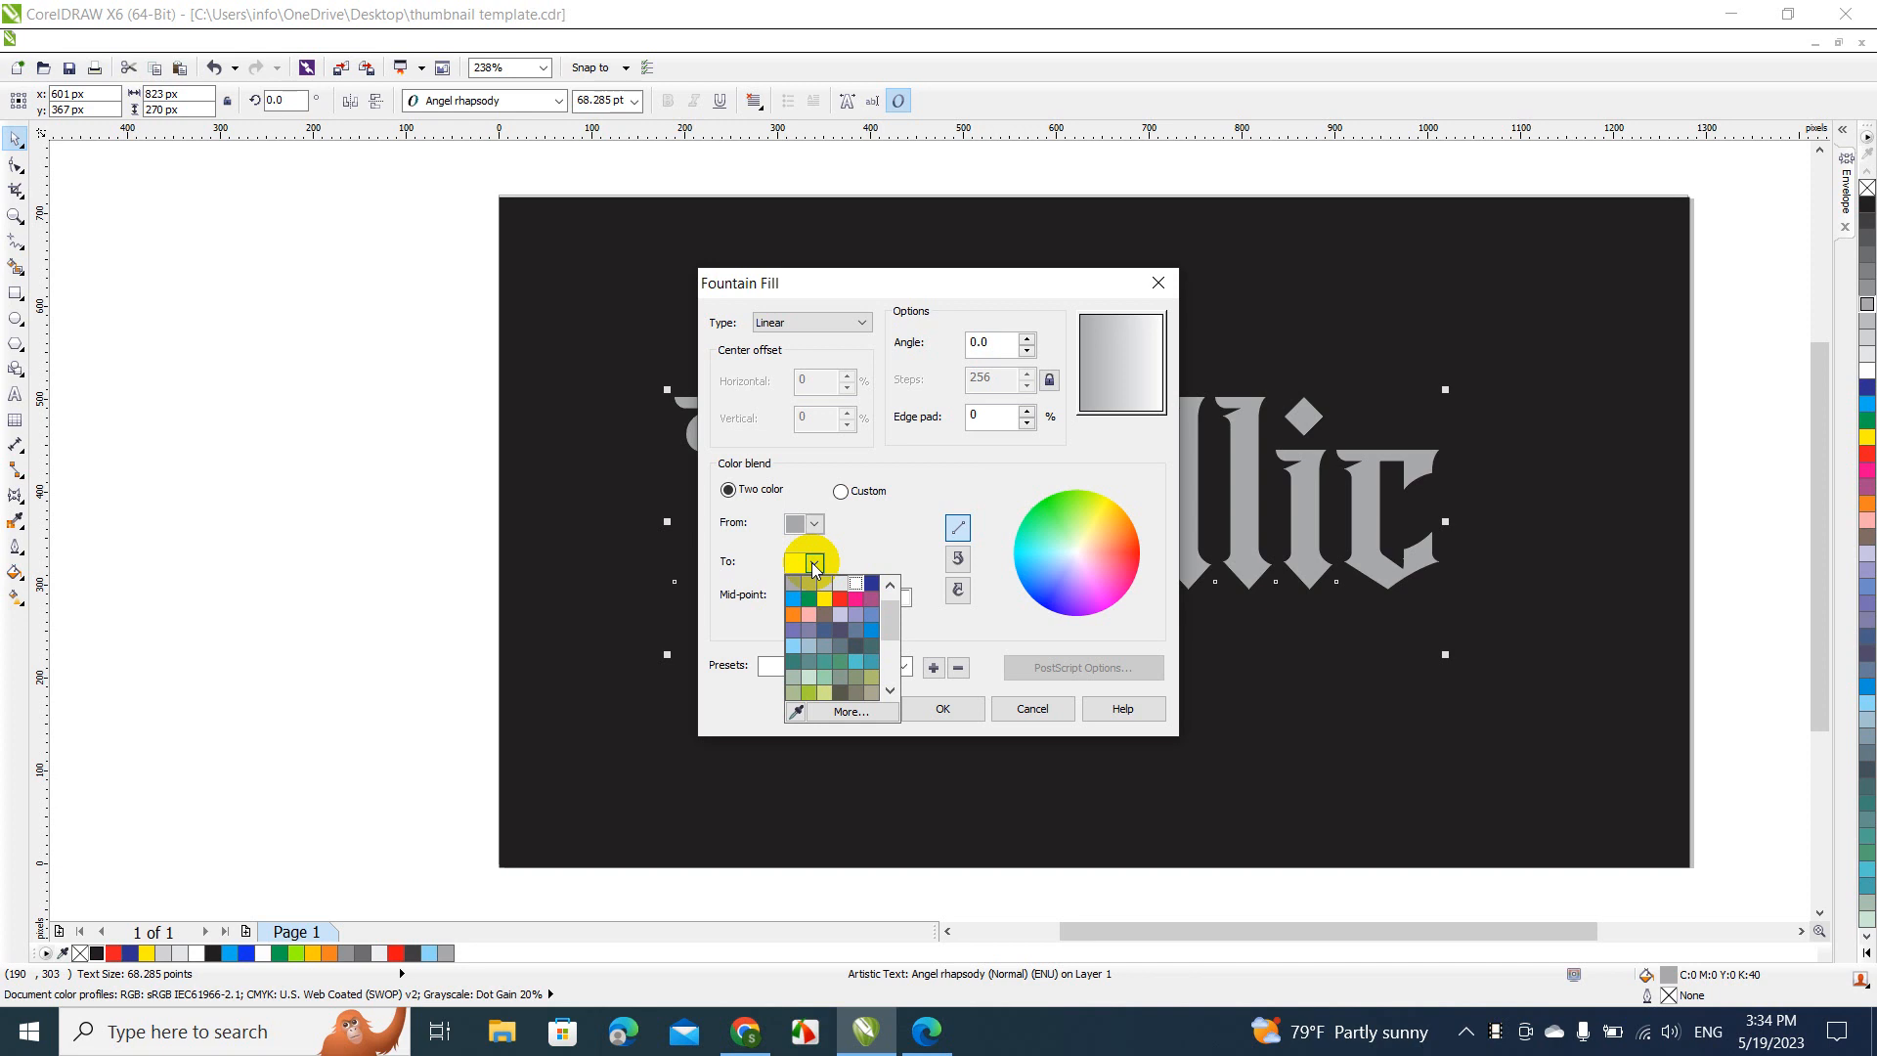
left_click(857, 584)
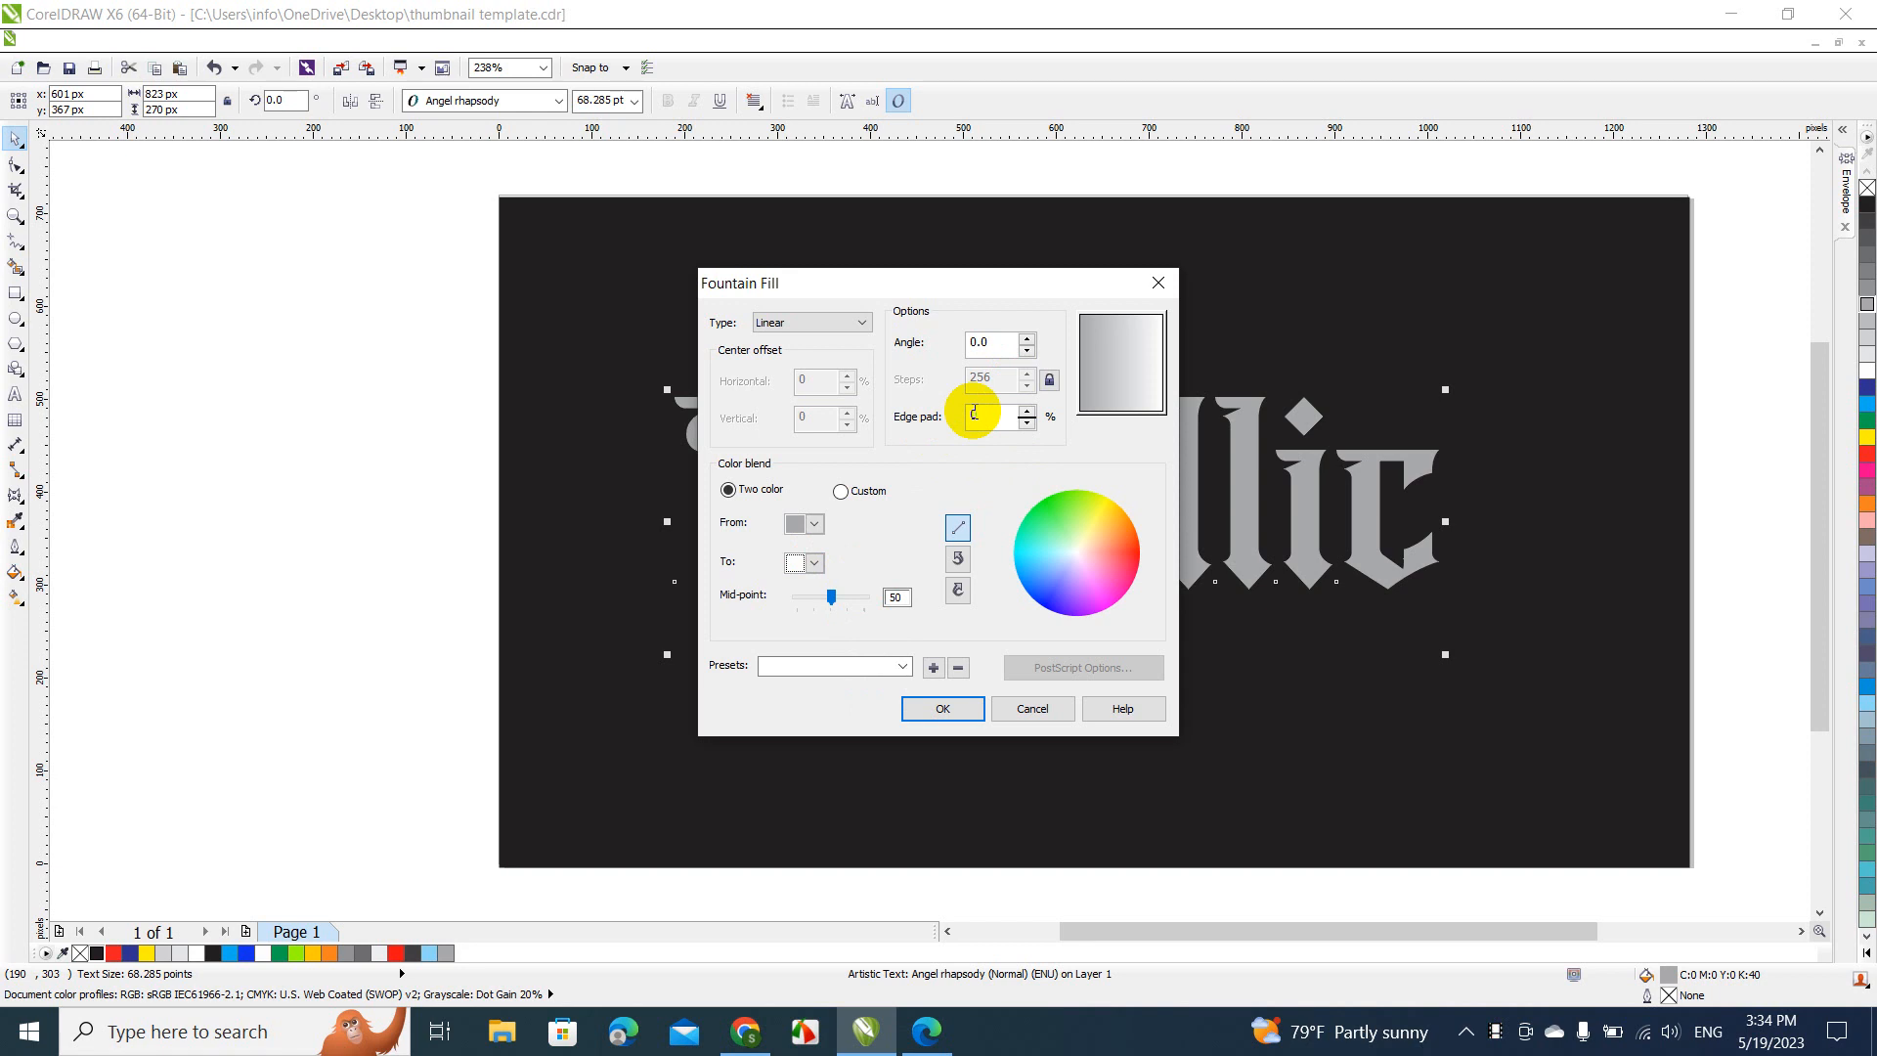
Set the fountain fill's angle to 90 degrees and apply it to the text
left_click(1026, 336)
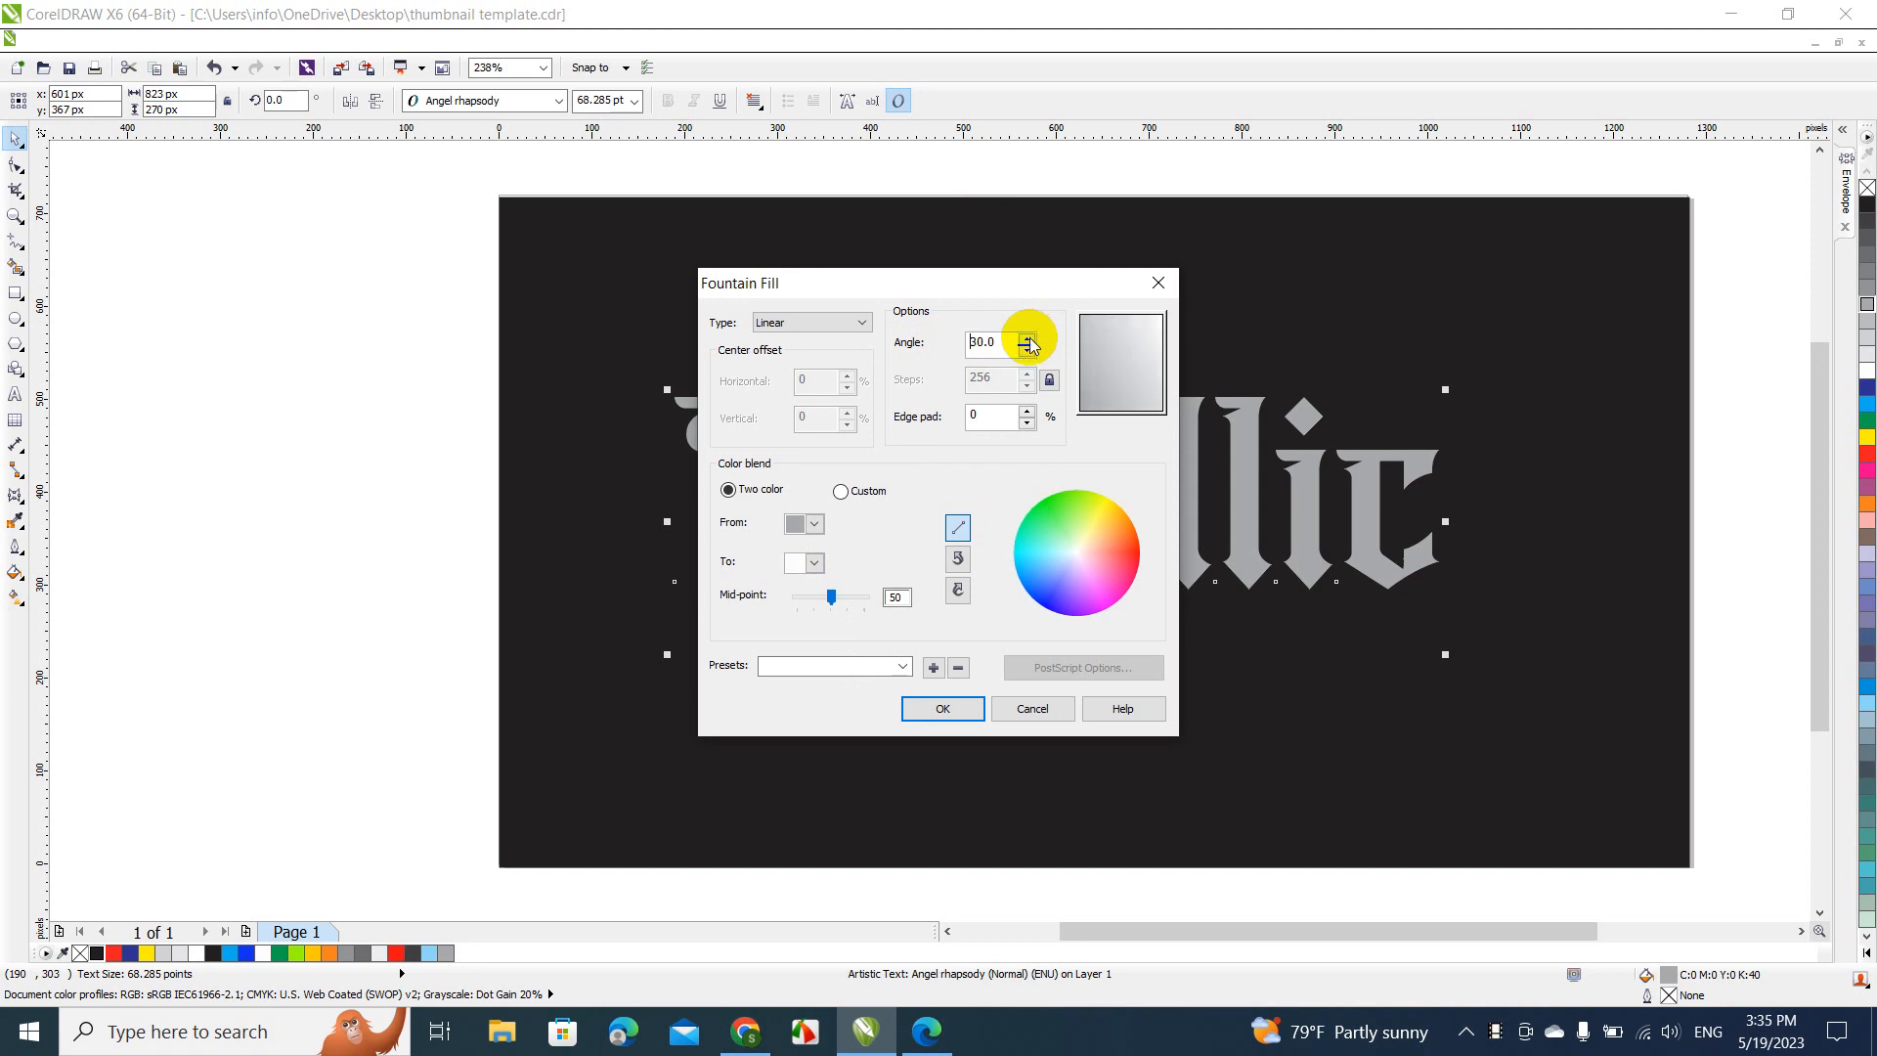
left_click(1027, 338)
left_click(1028, 337)
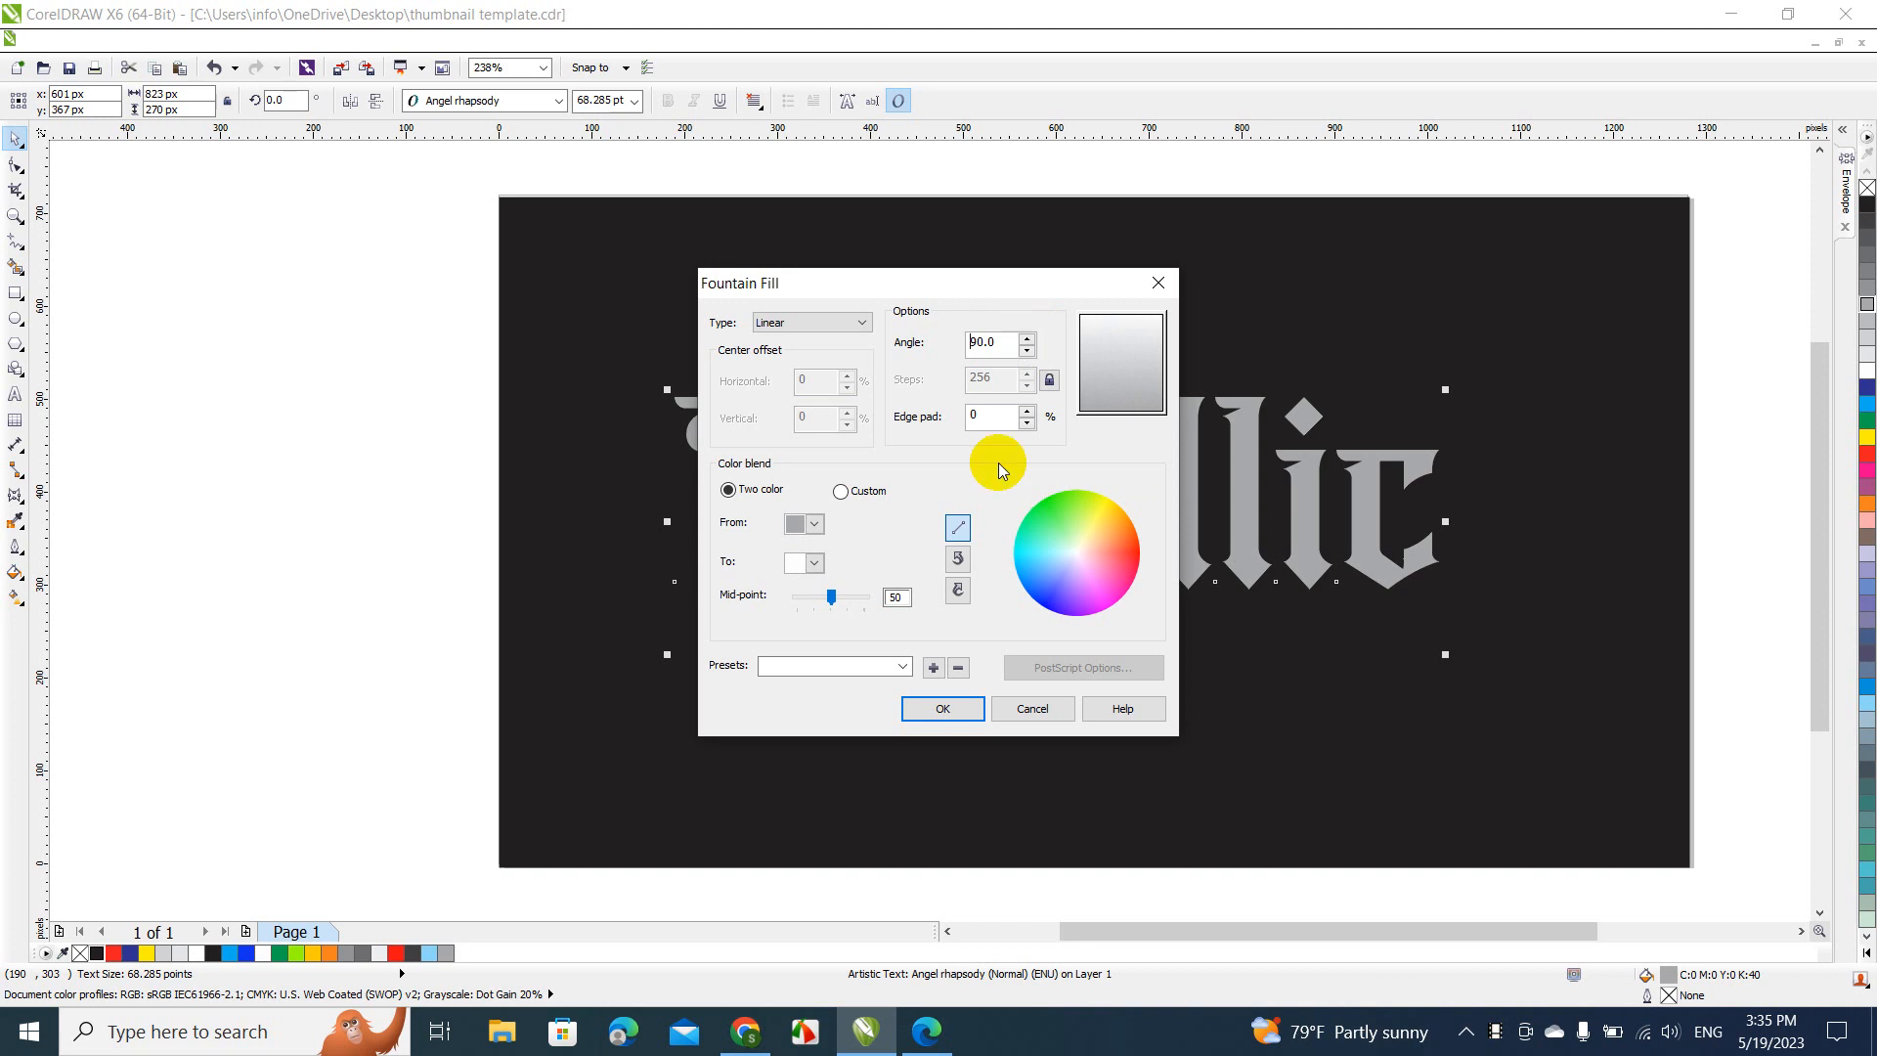
left_click(943, 709)
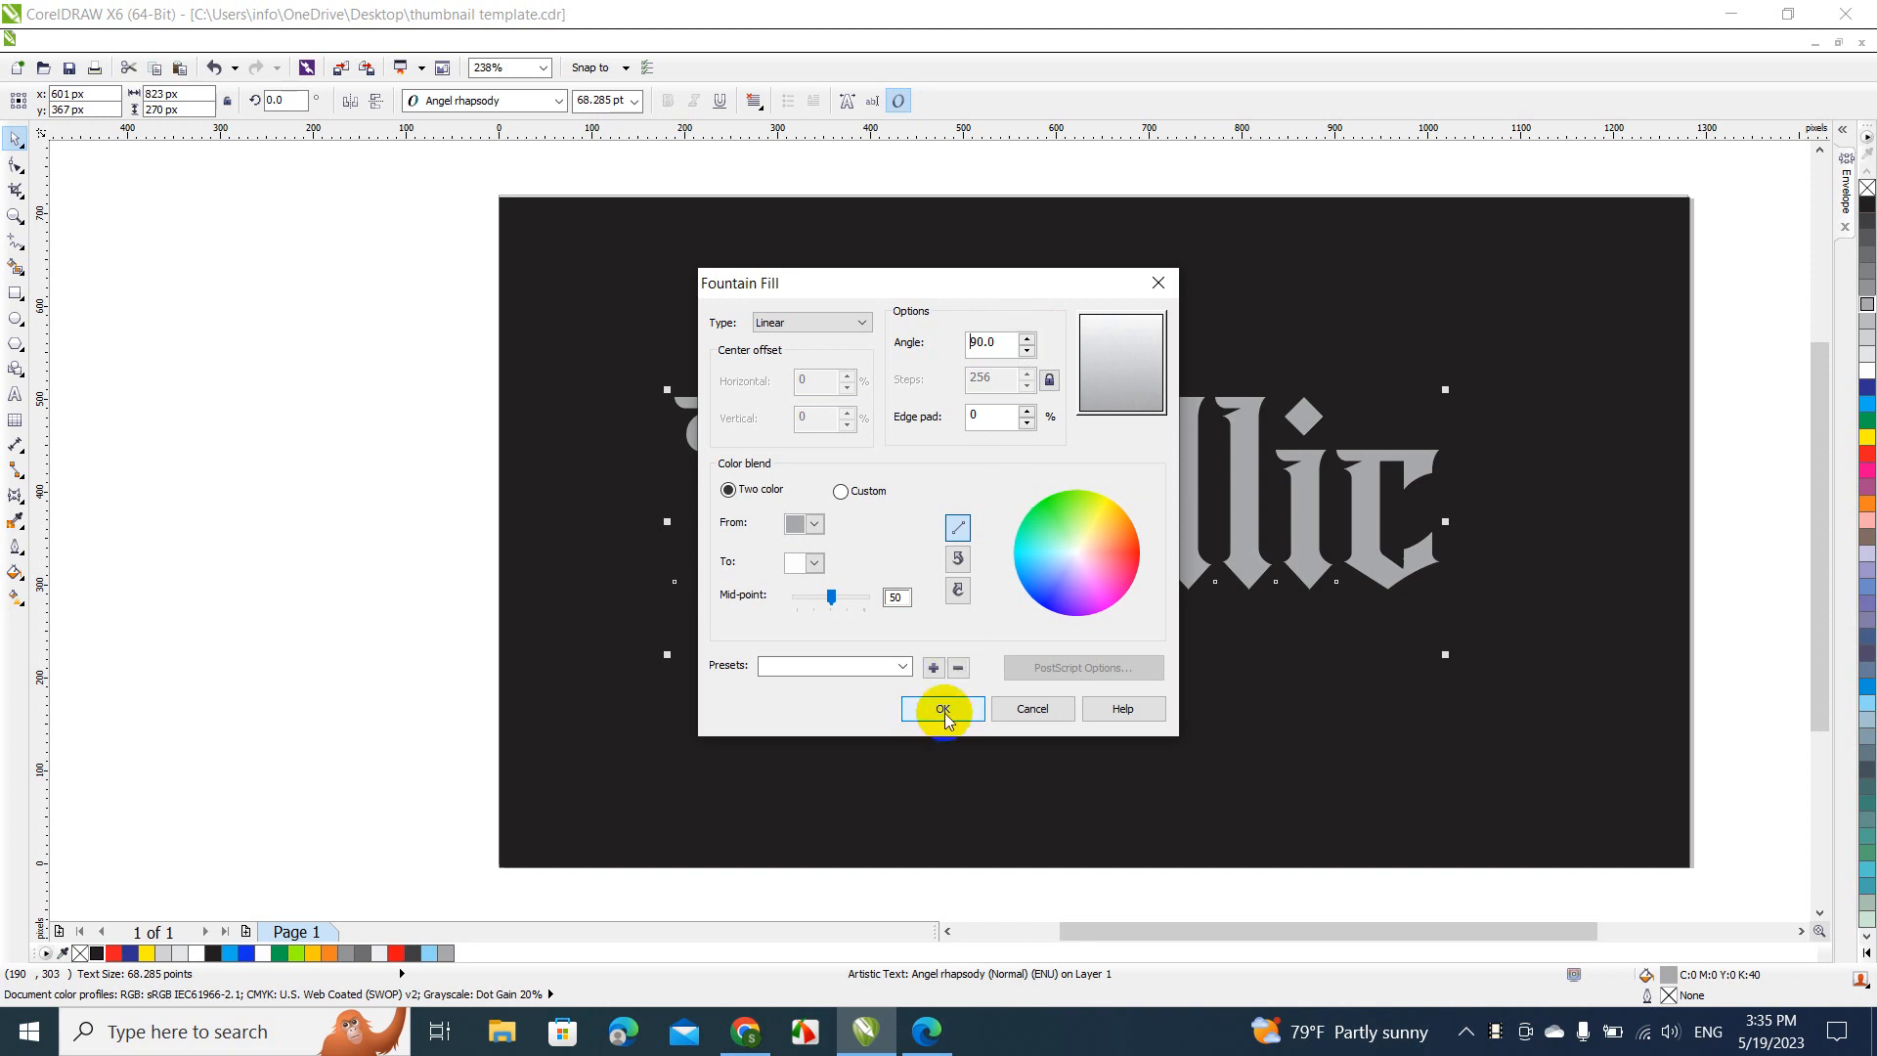
left_click(943, 709)
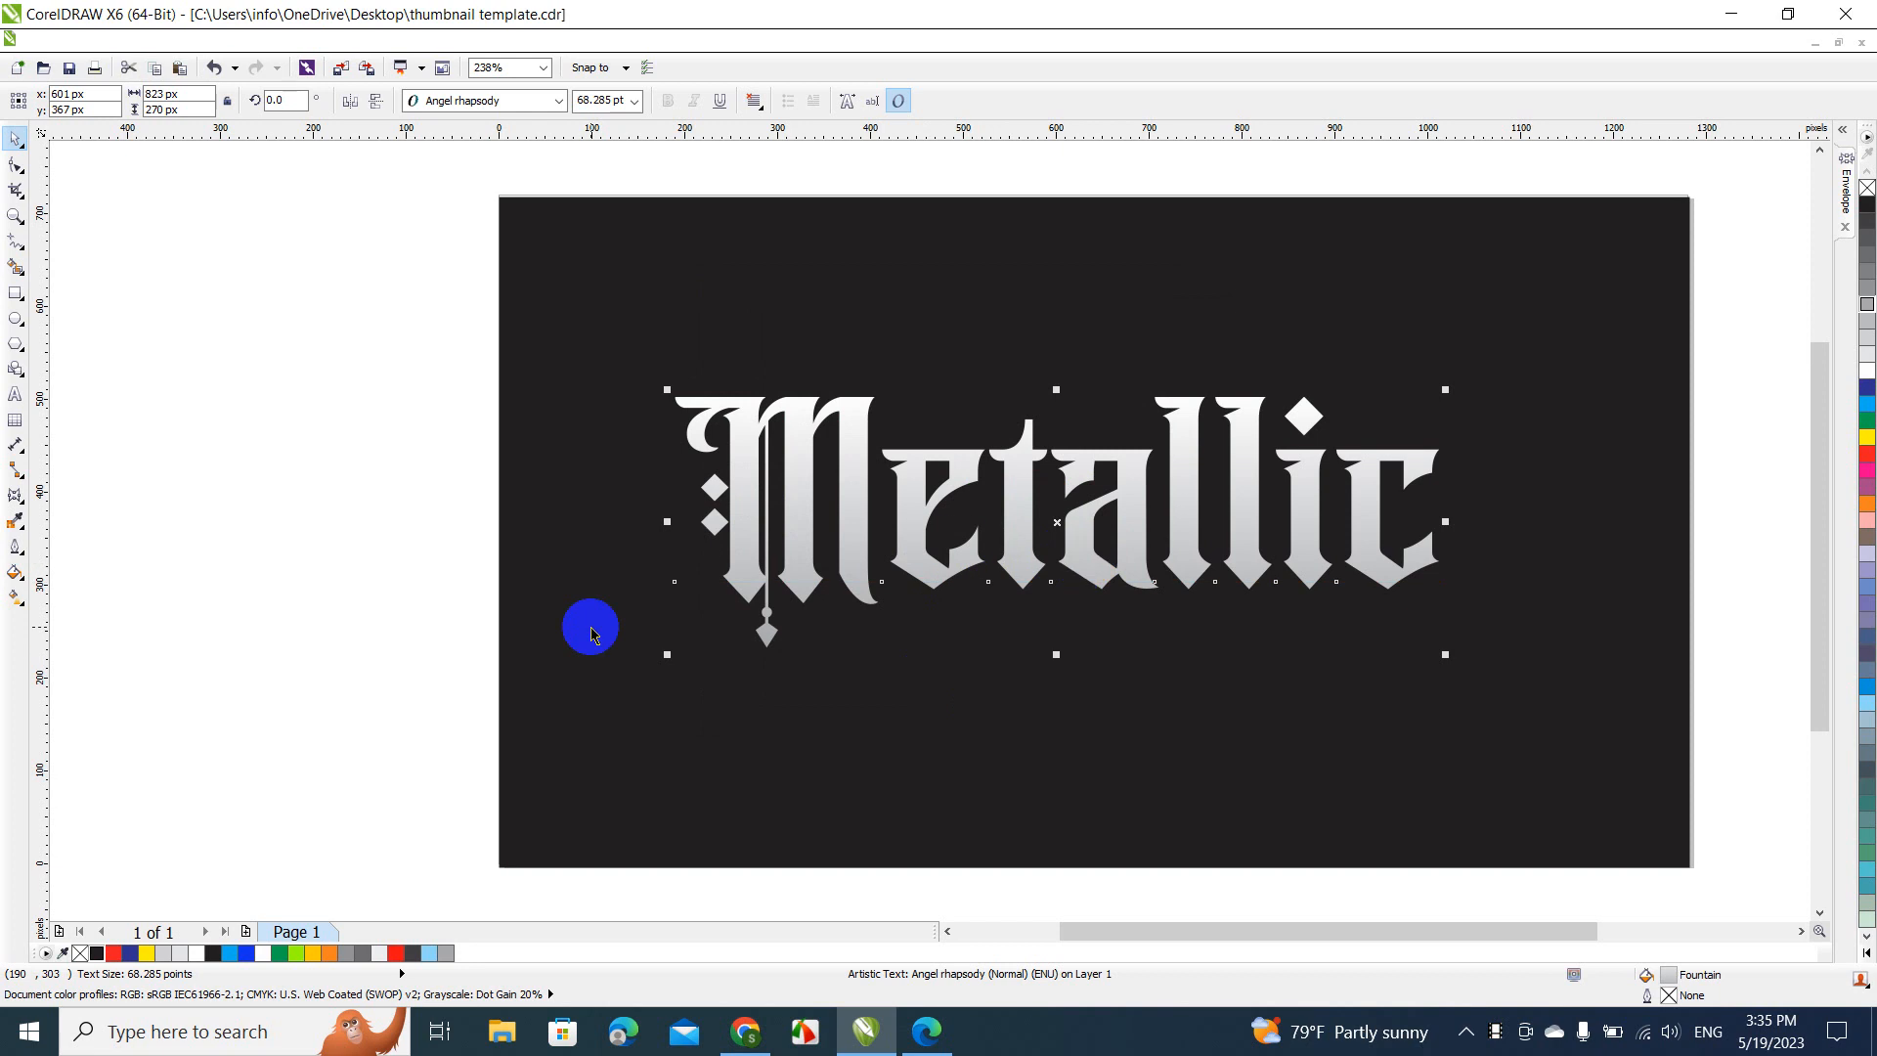
Shift the mid-point of the text's fountain fill to about 63, and move the text straight down by about 86 px
left_click(17, 576)
left_click(61, 589)
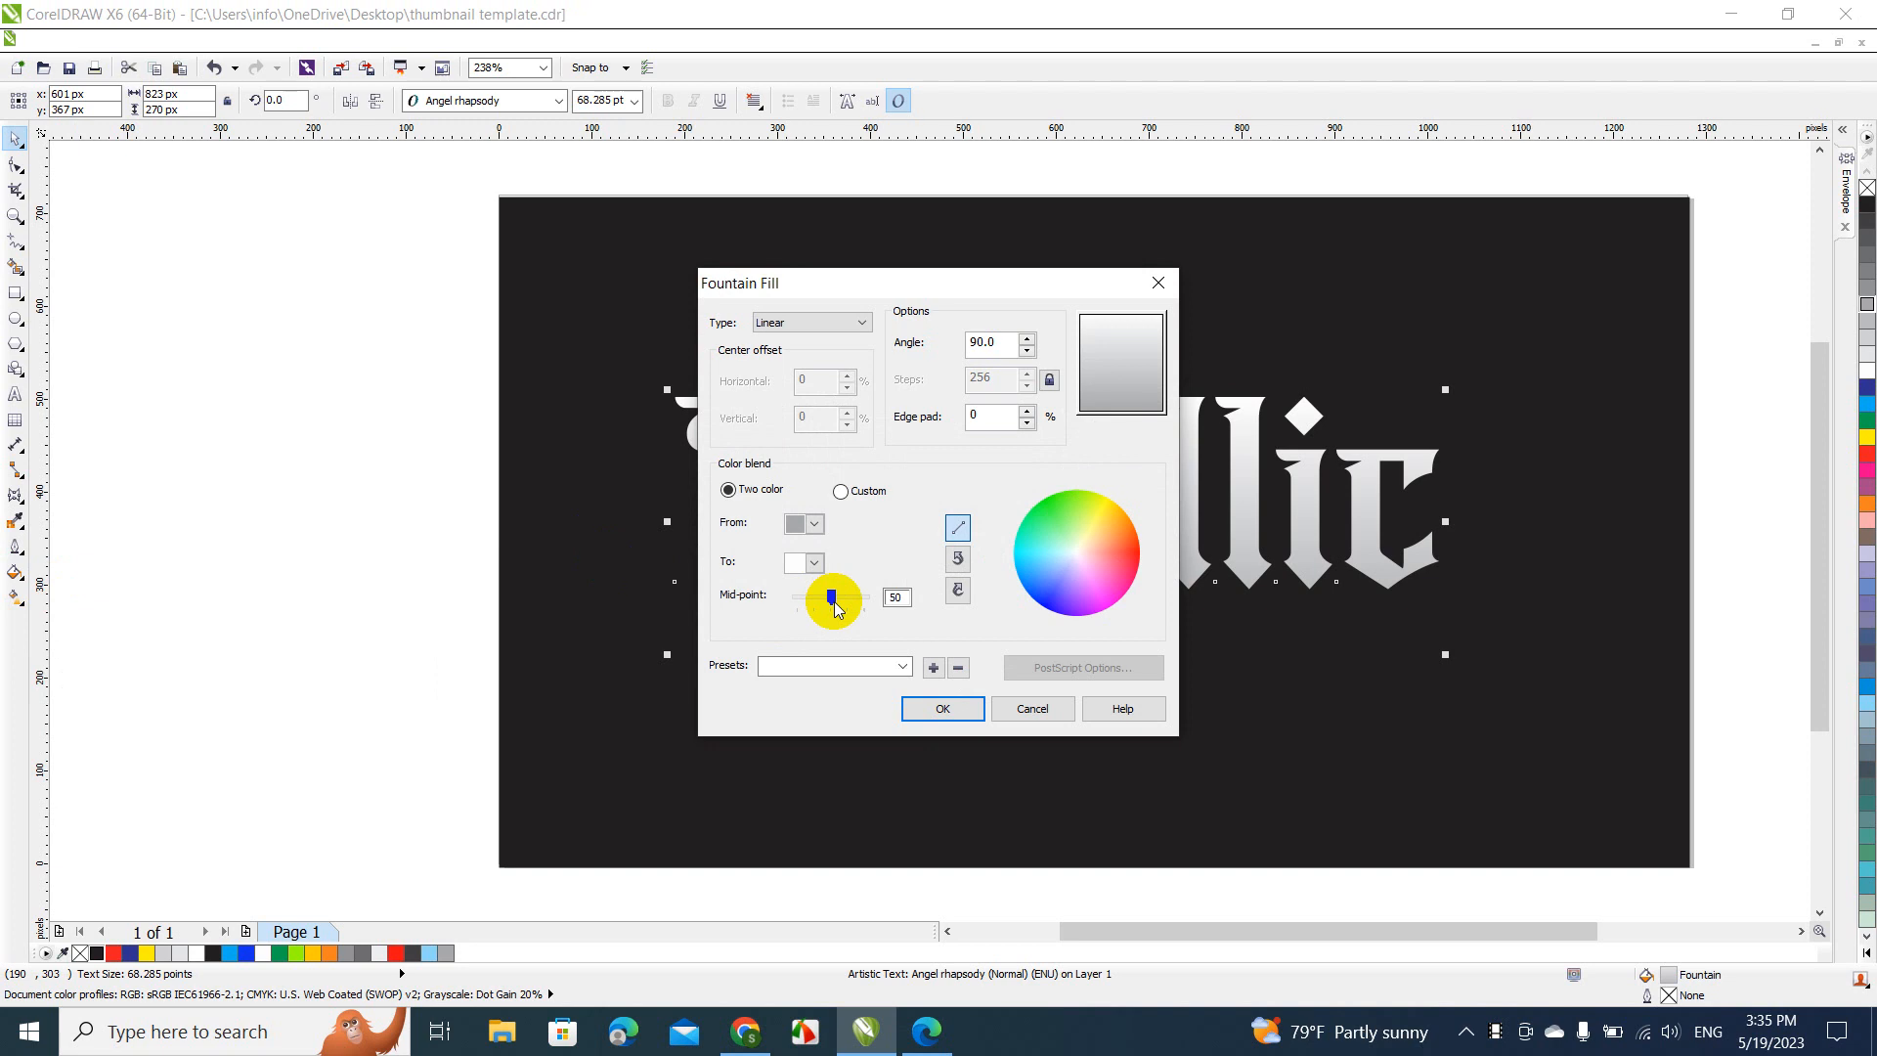
left_click_drag(836, 609, 842, 608)
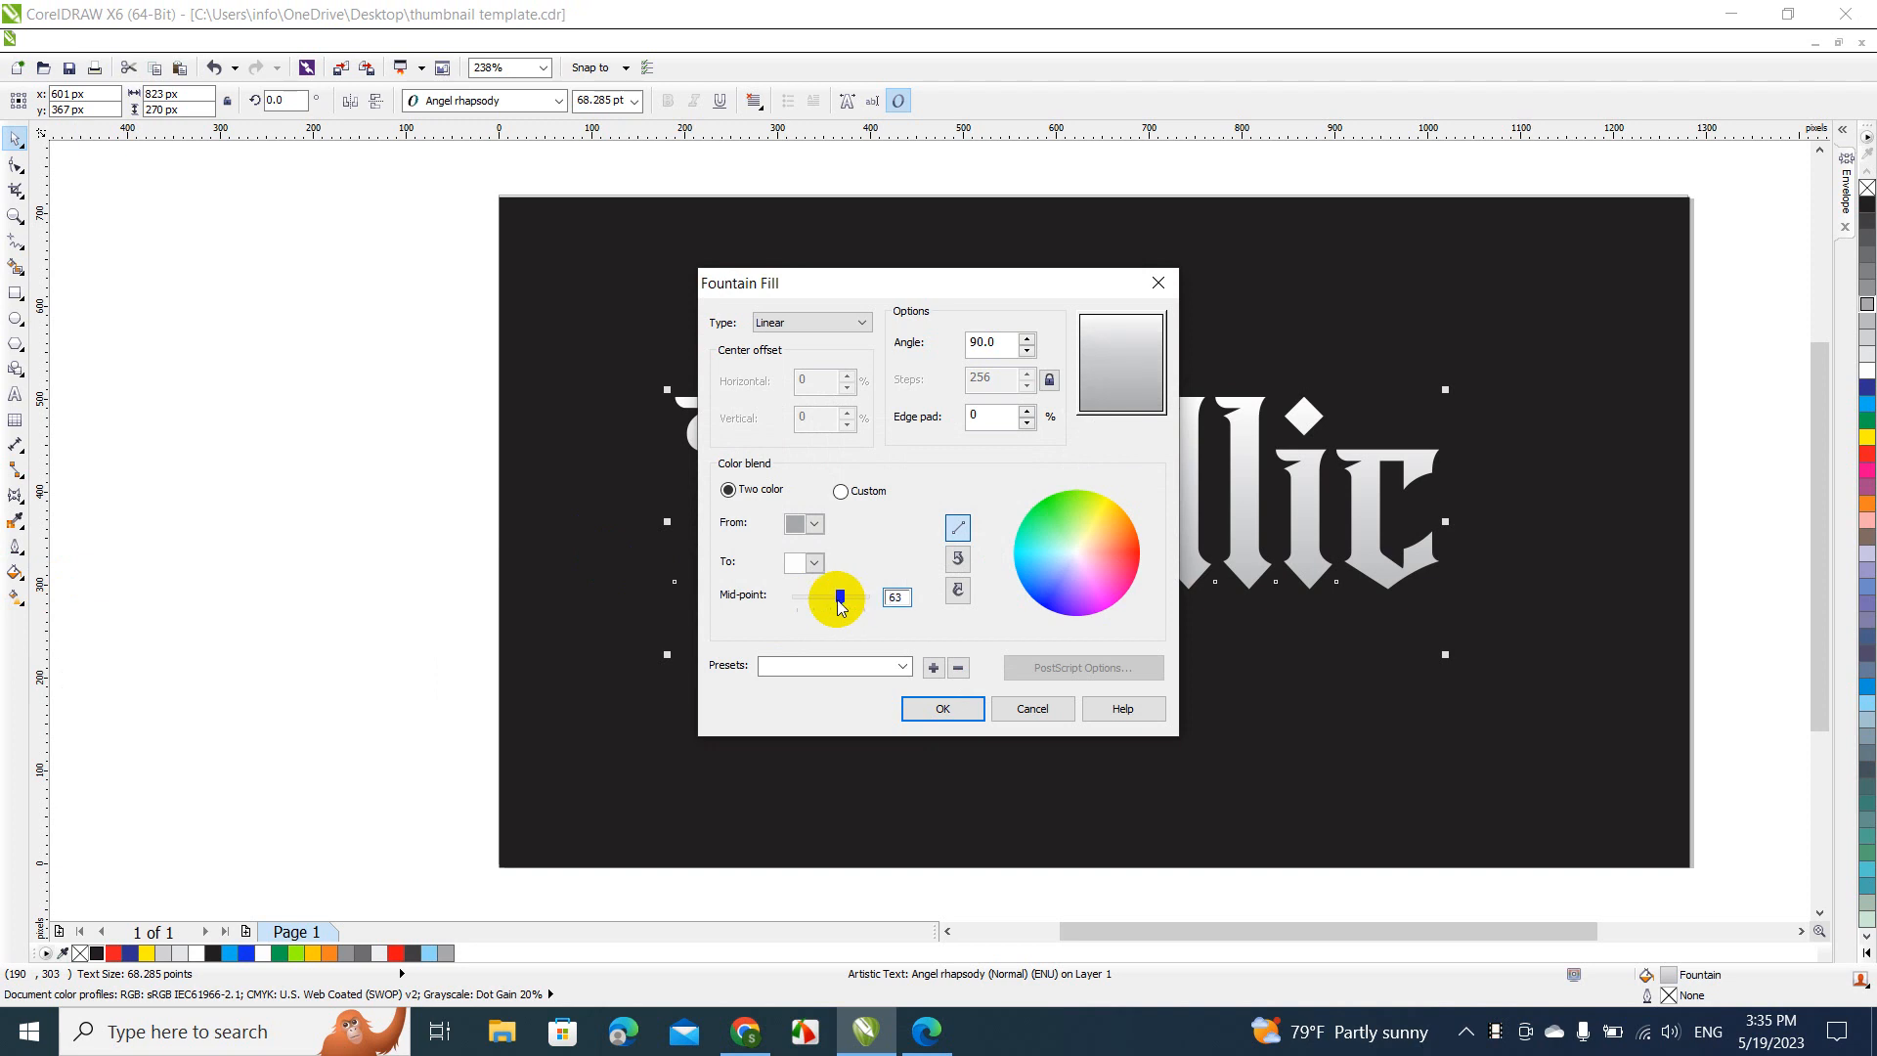
left_click(941, 706)
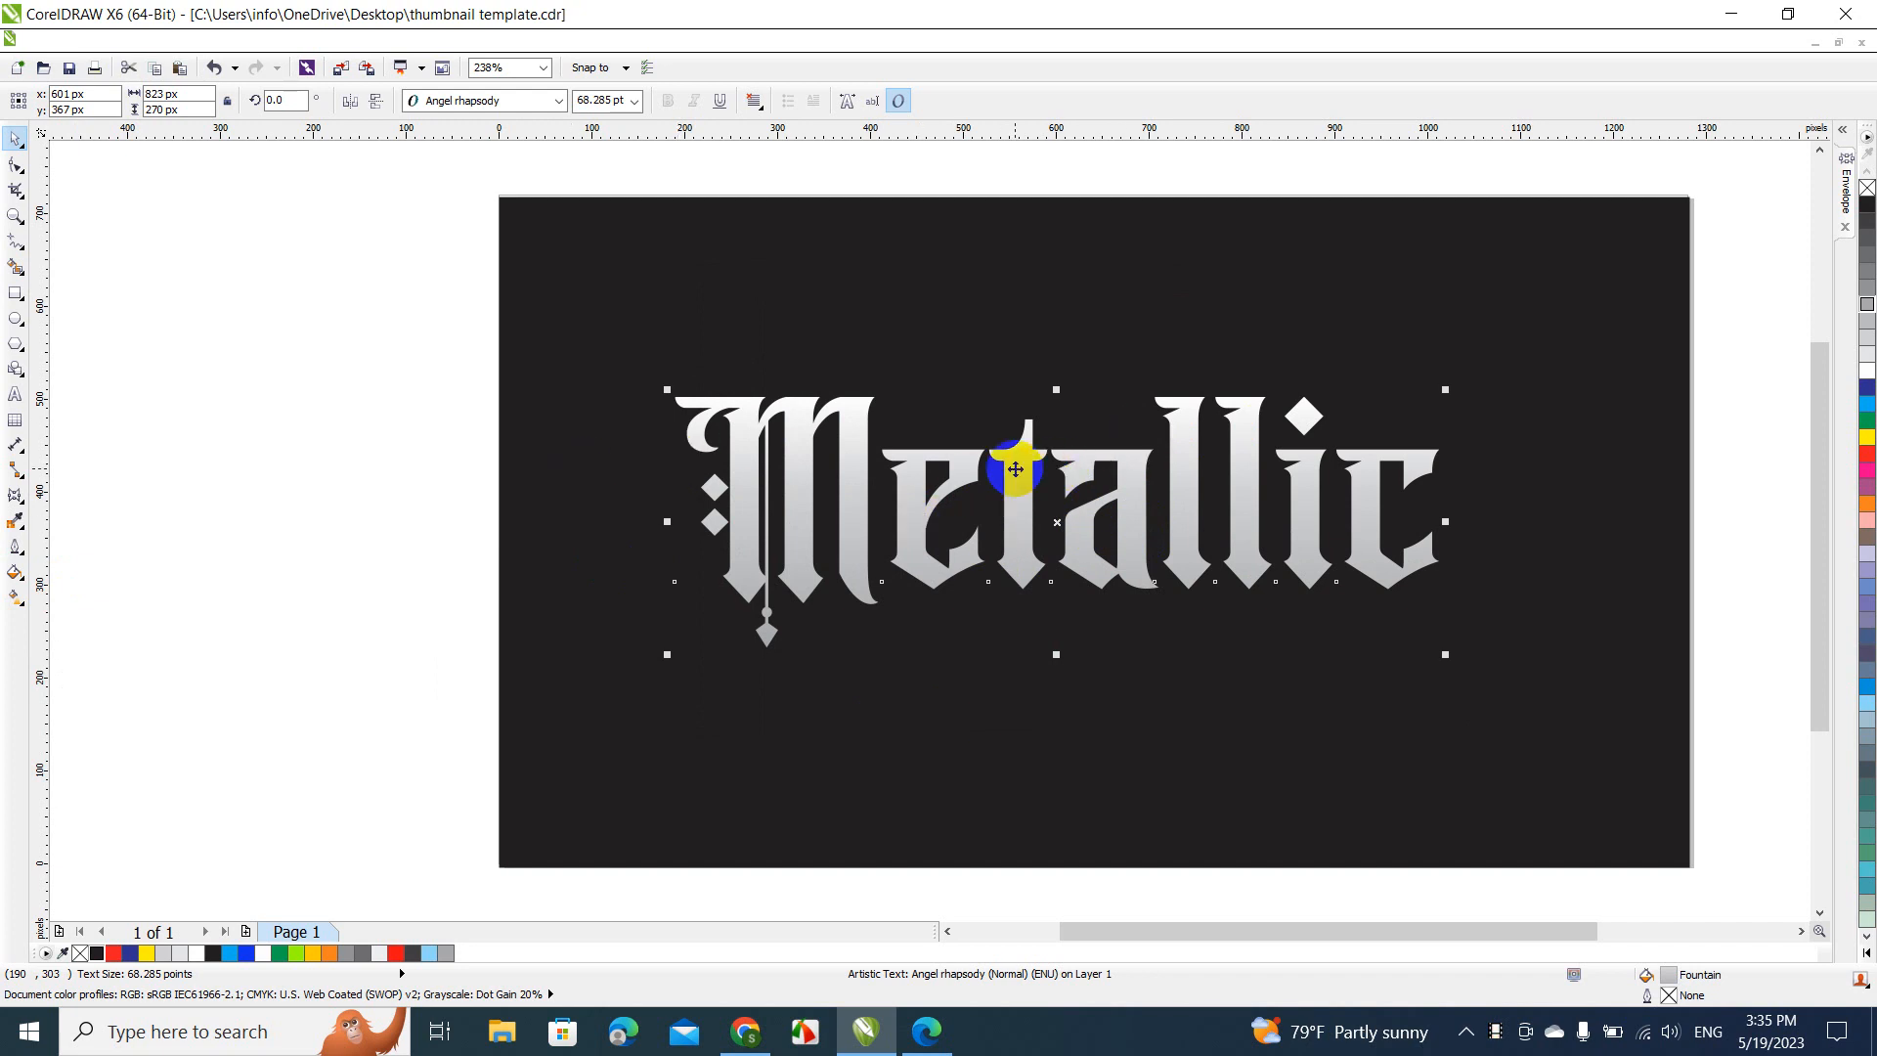
left_click_drag(1018, 469, 1016, 533)
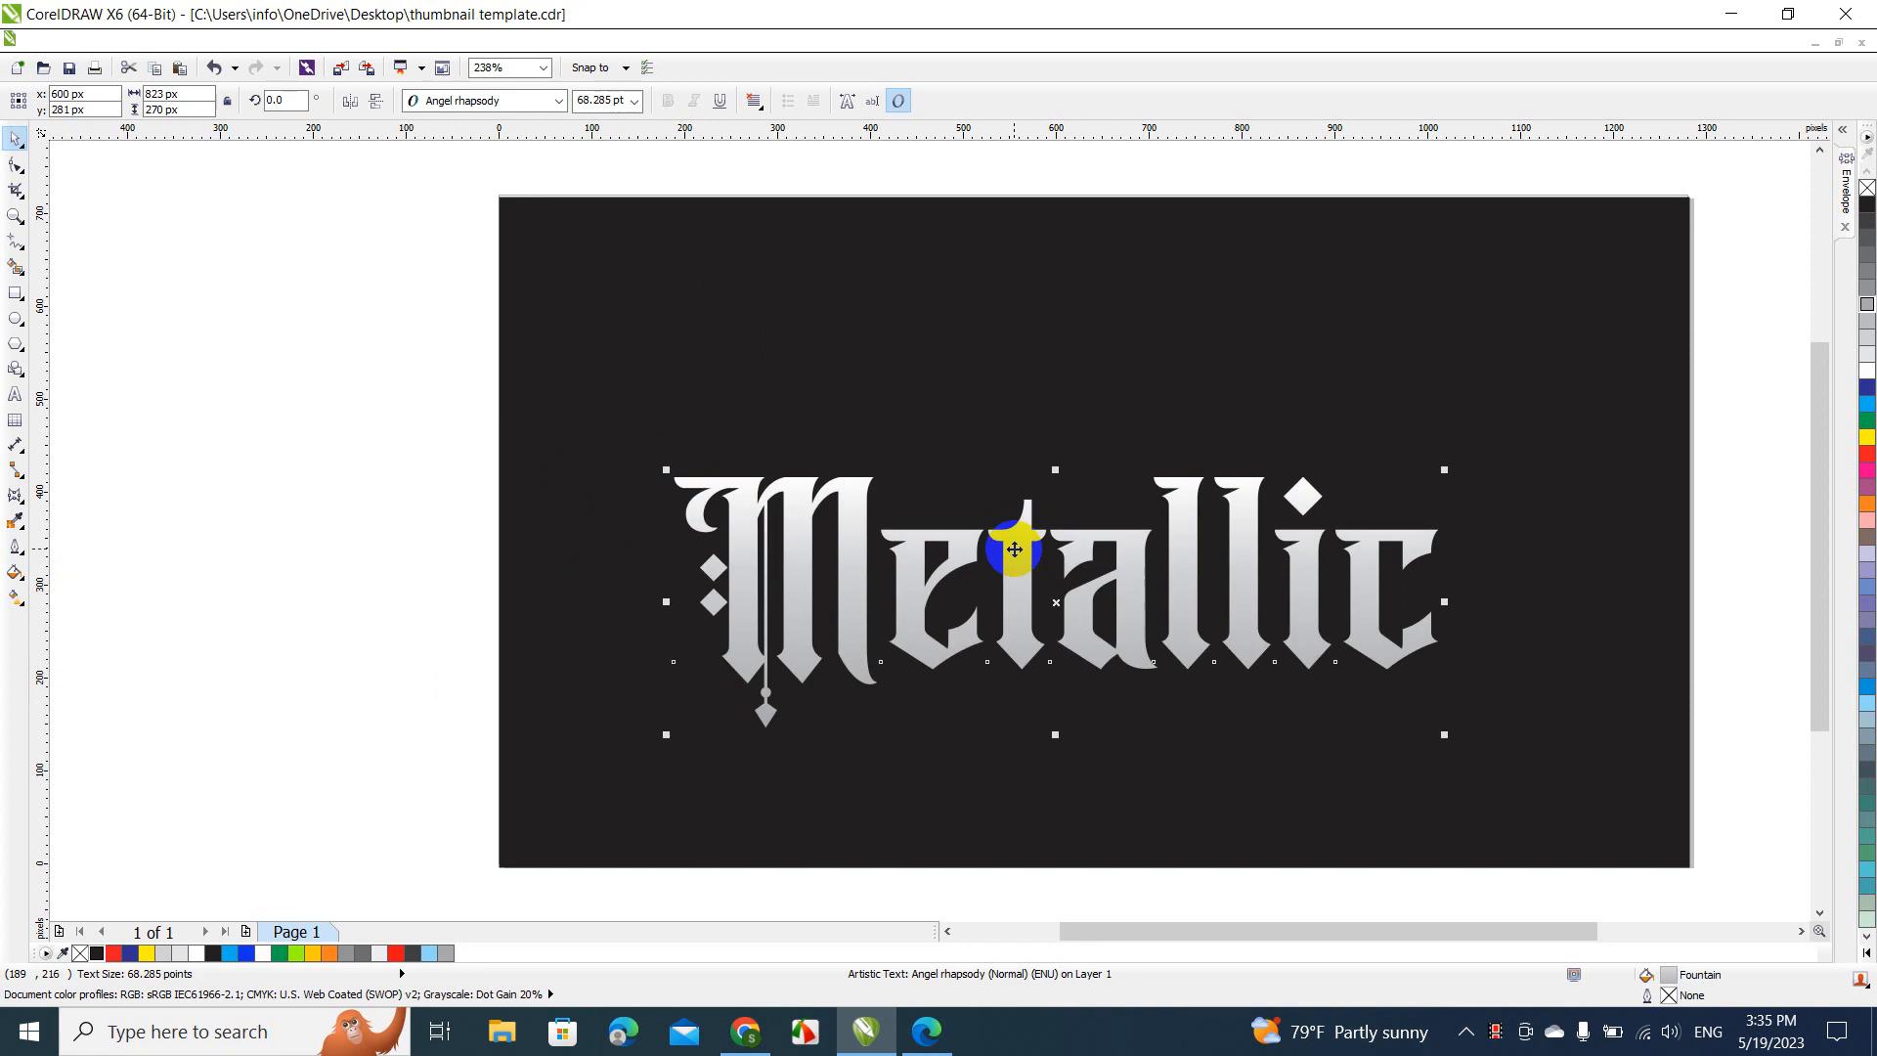
Refill the "Metallic" text with a linear 70% black-to-white fountain fill at 90 degrees, and move it up about 171 px
left_click(362, 954)
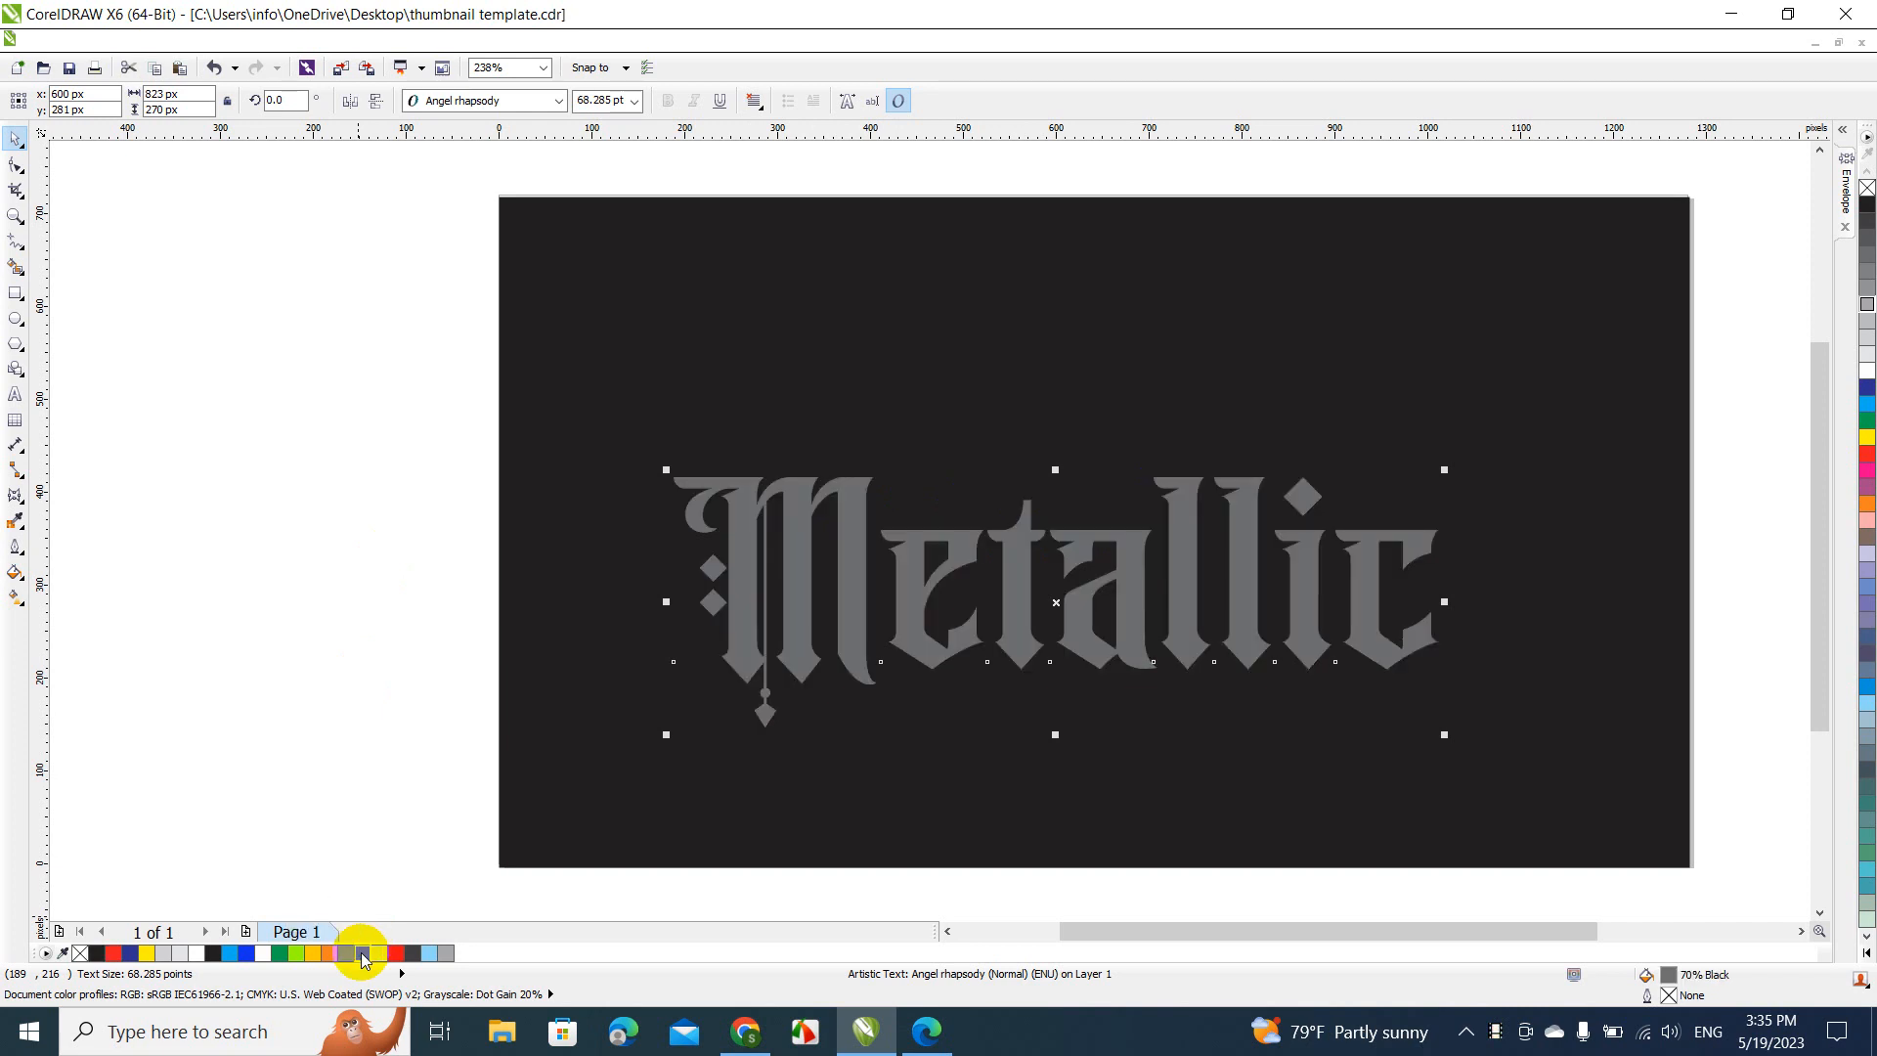
left_click(28, 584)
left_click(72, 594)
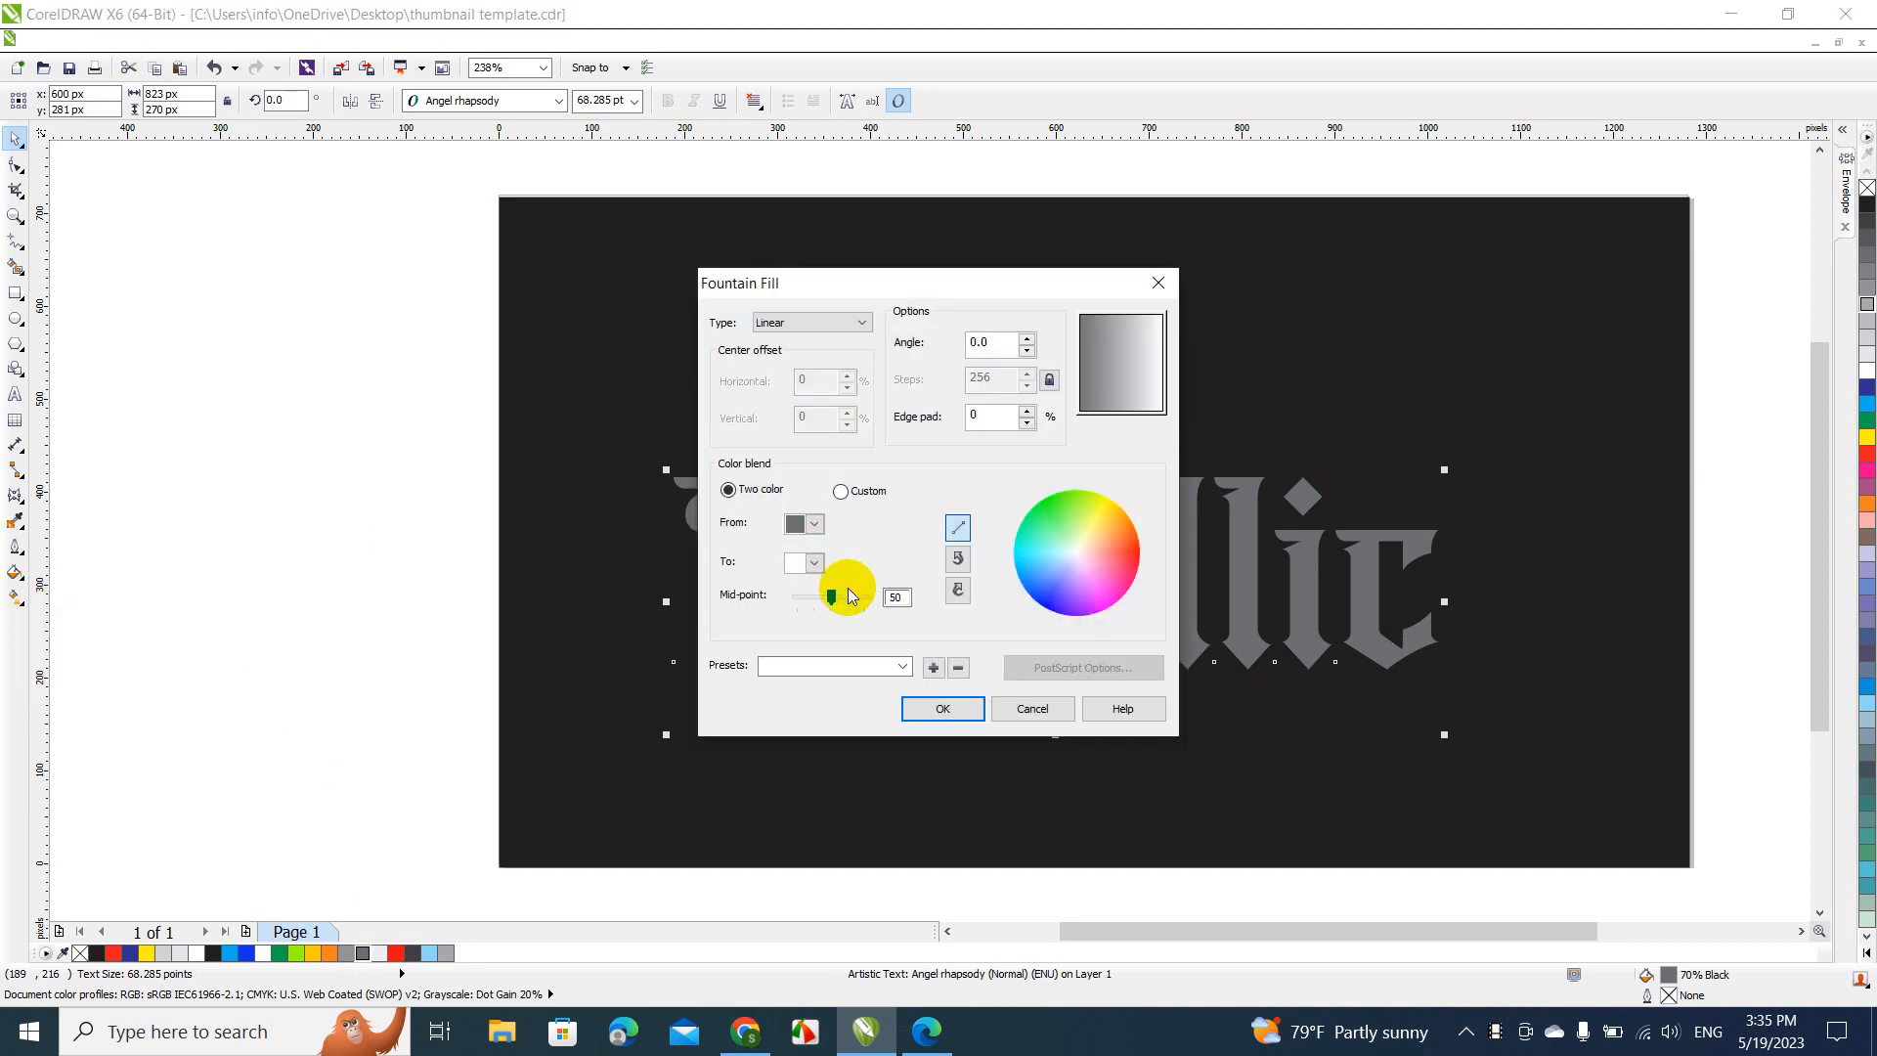
left_click_drag(1018, 342, 982, 342)
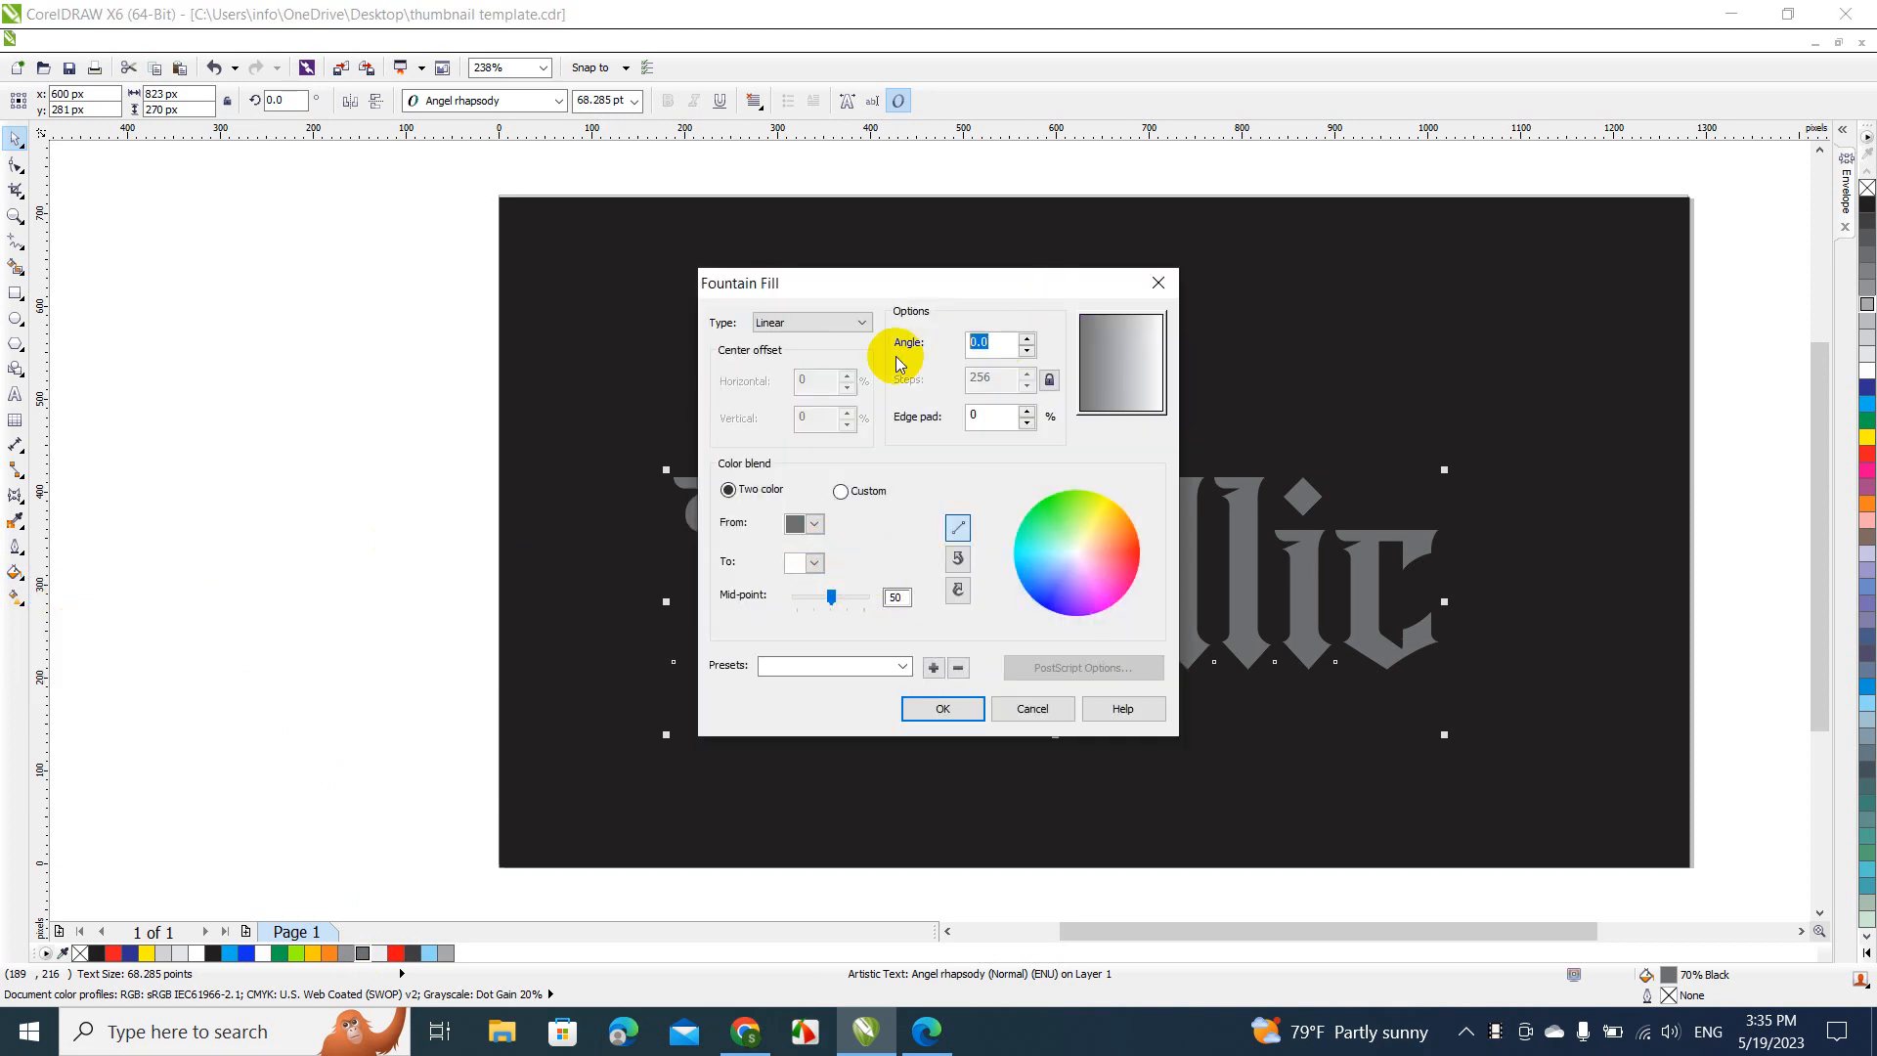
type("90")
key("Return")
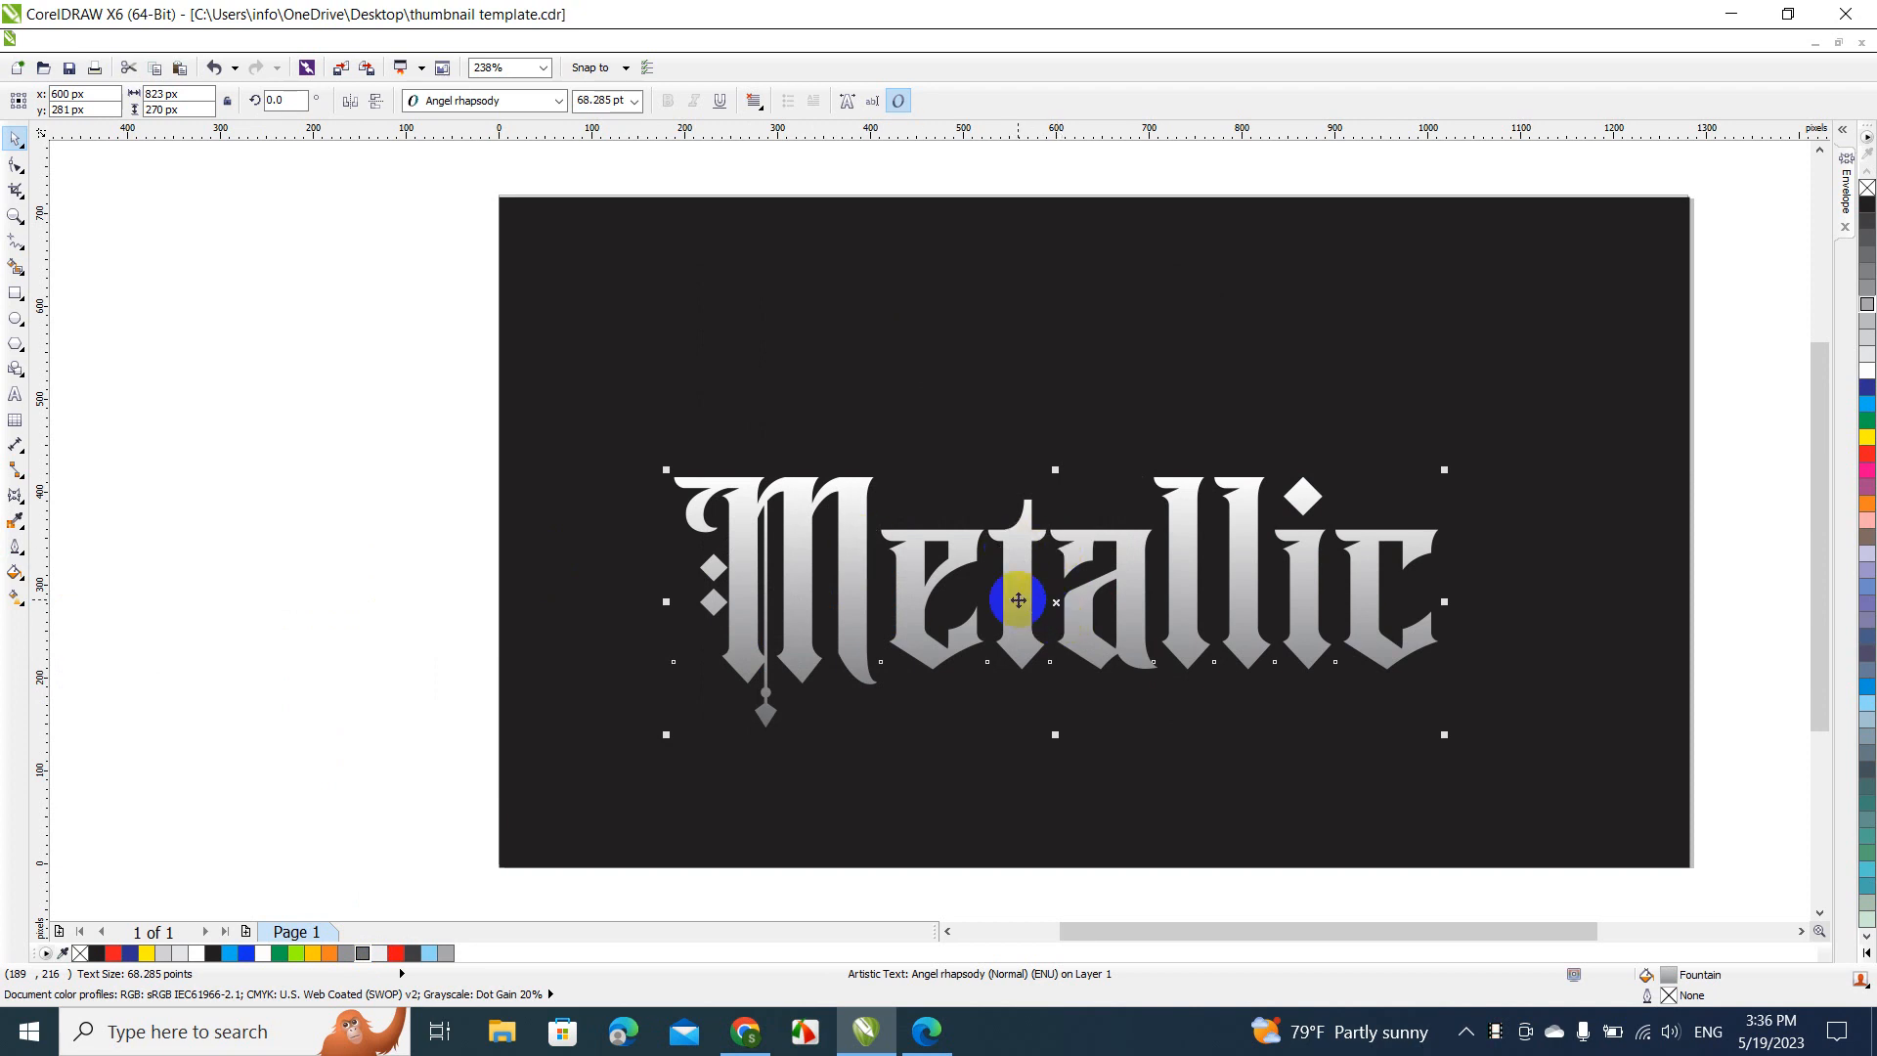
left_click_drag(1019, 604, 1002, 441)
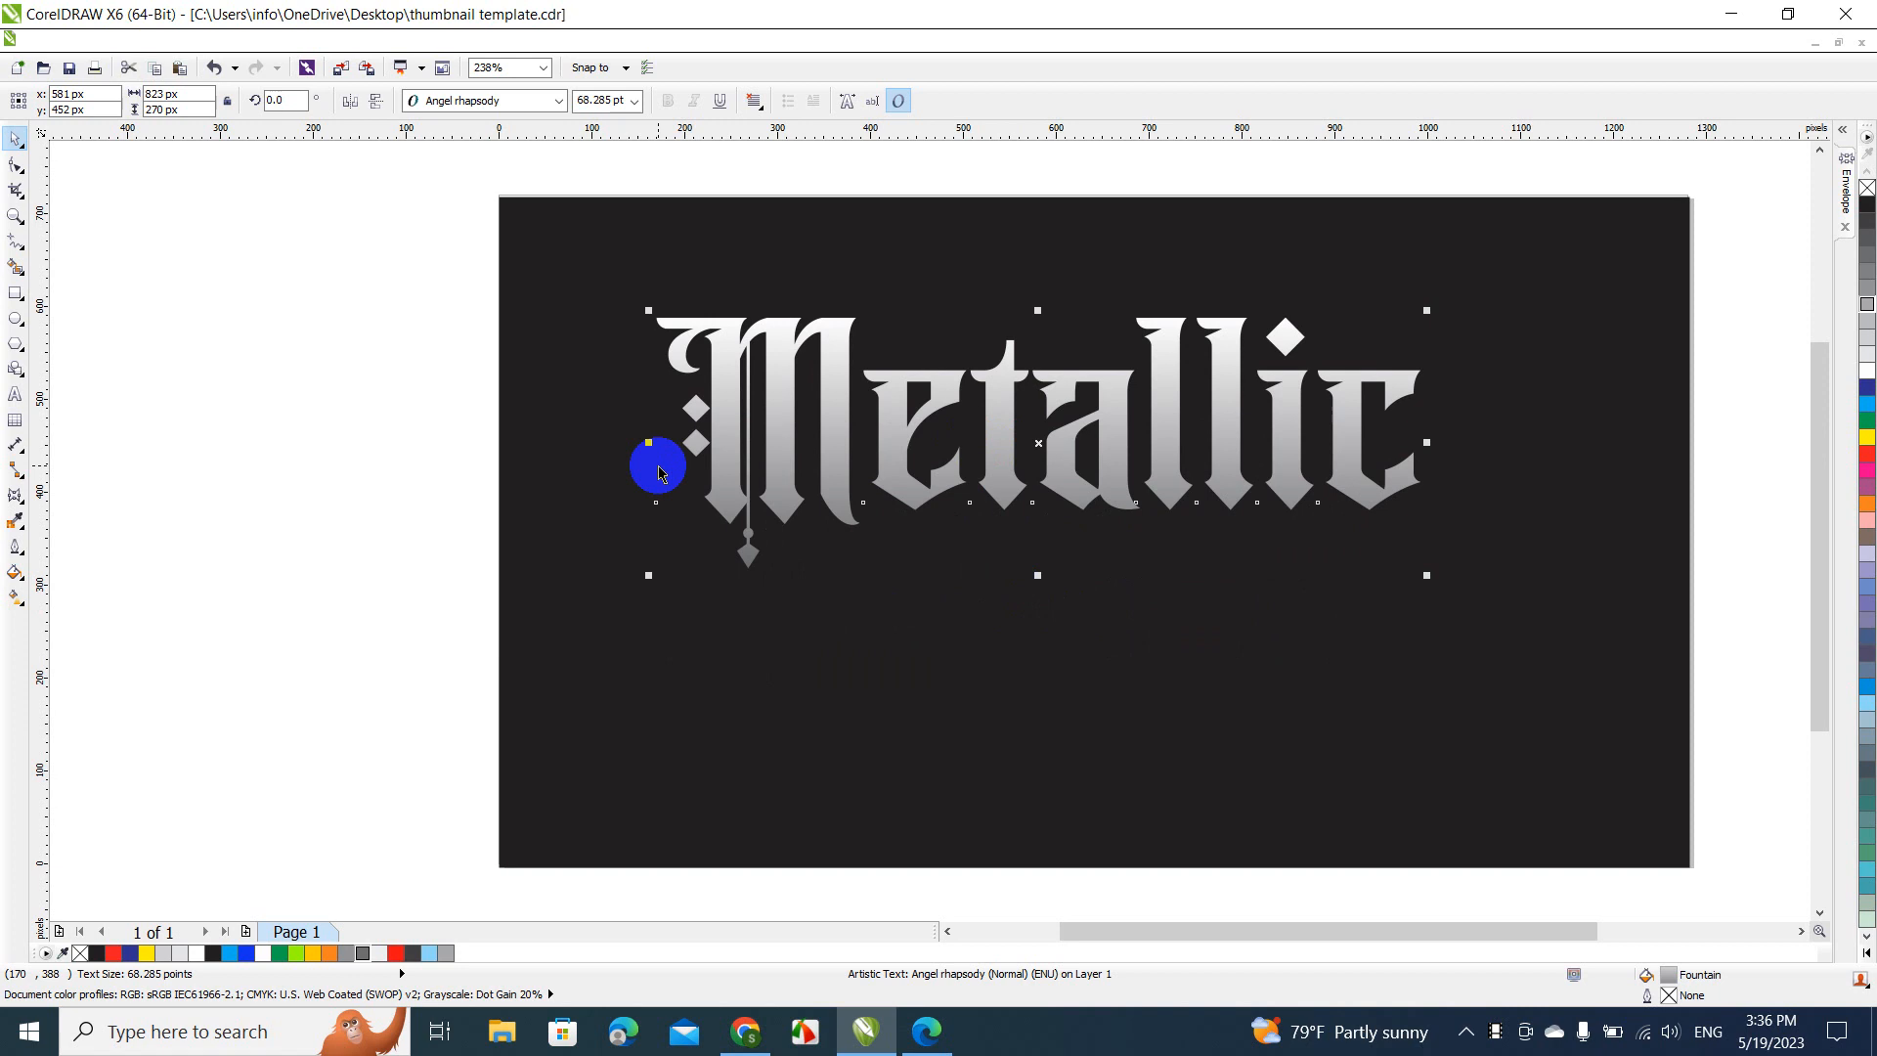
left_click(318, 454)
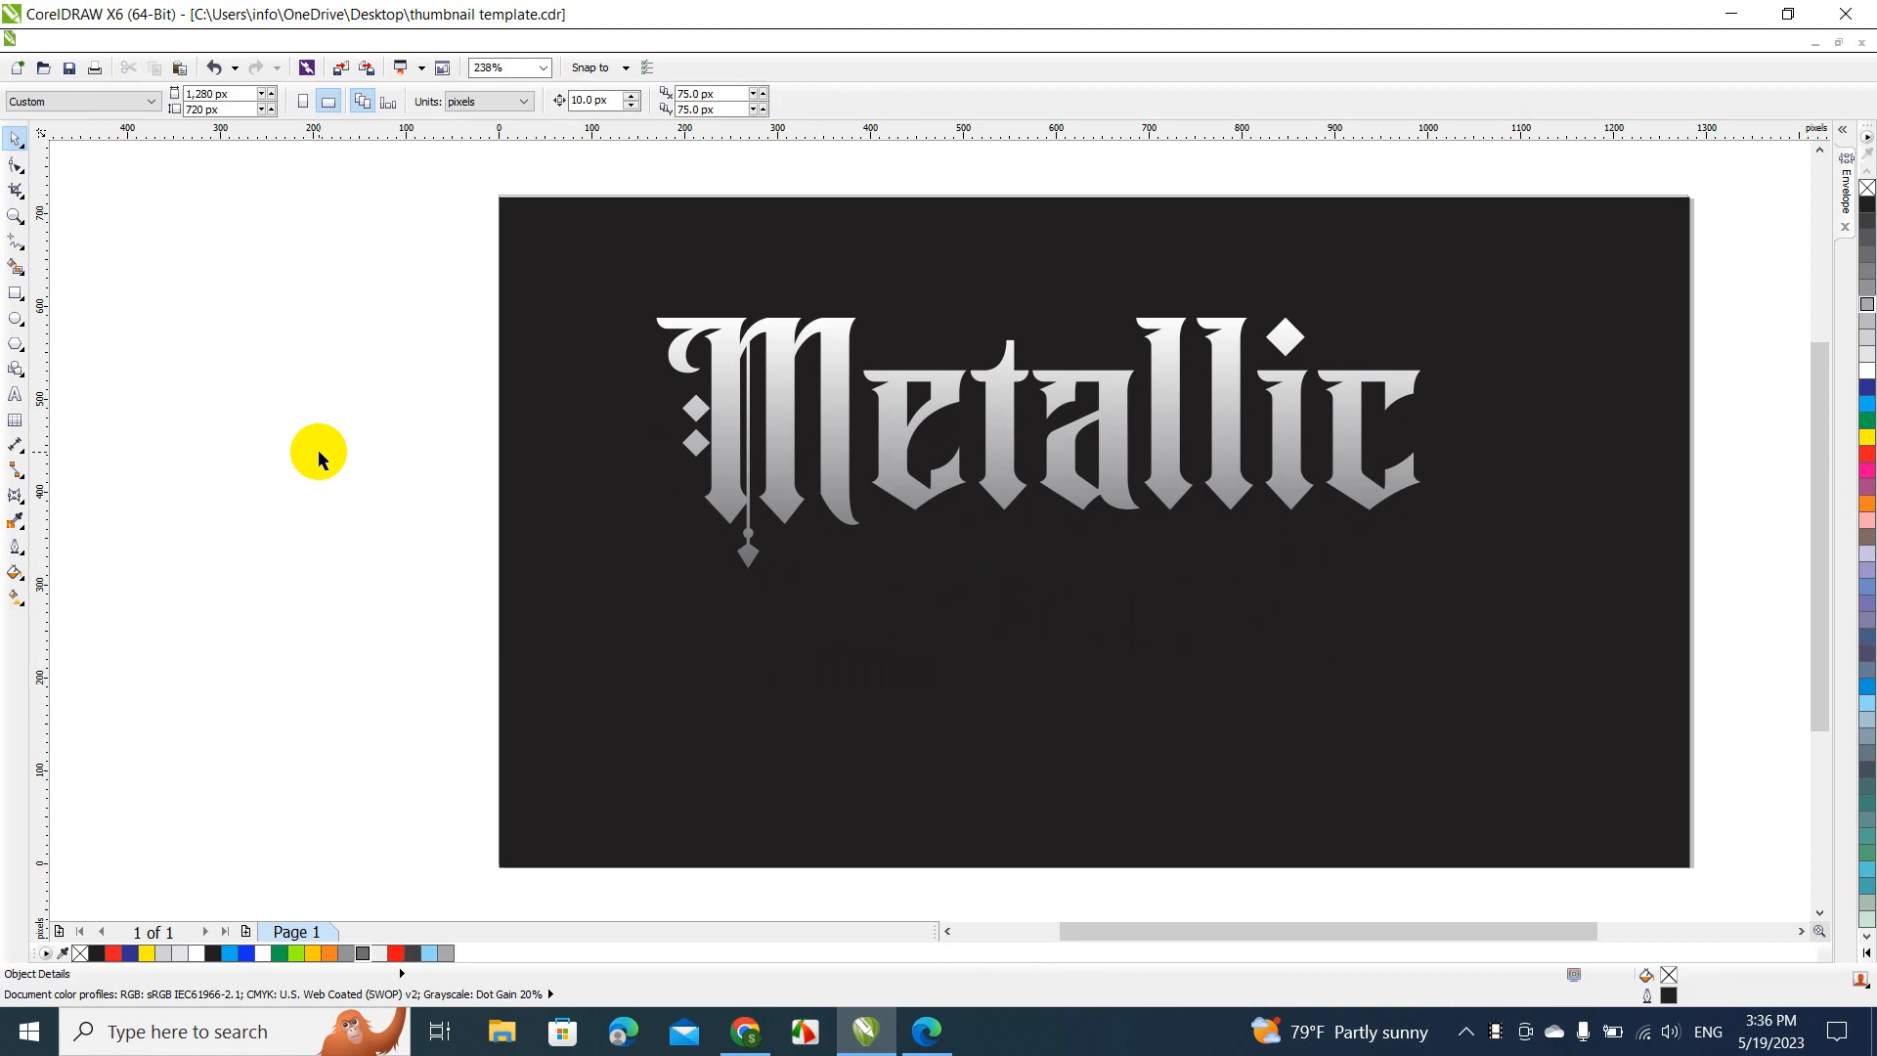
Break the "Metallic" artistic text apart into separate letters and deselect them
left_click(778, 458)
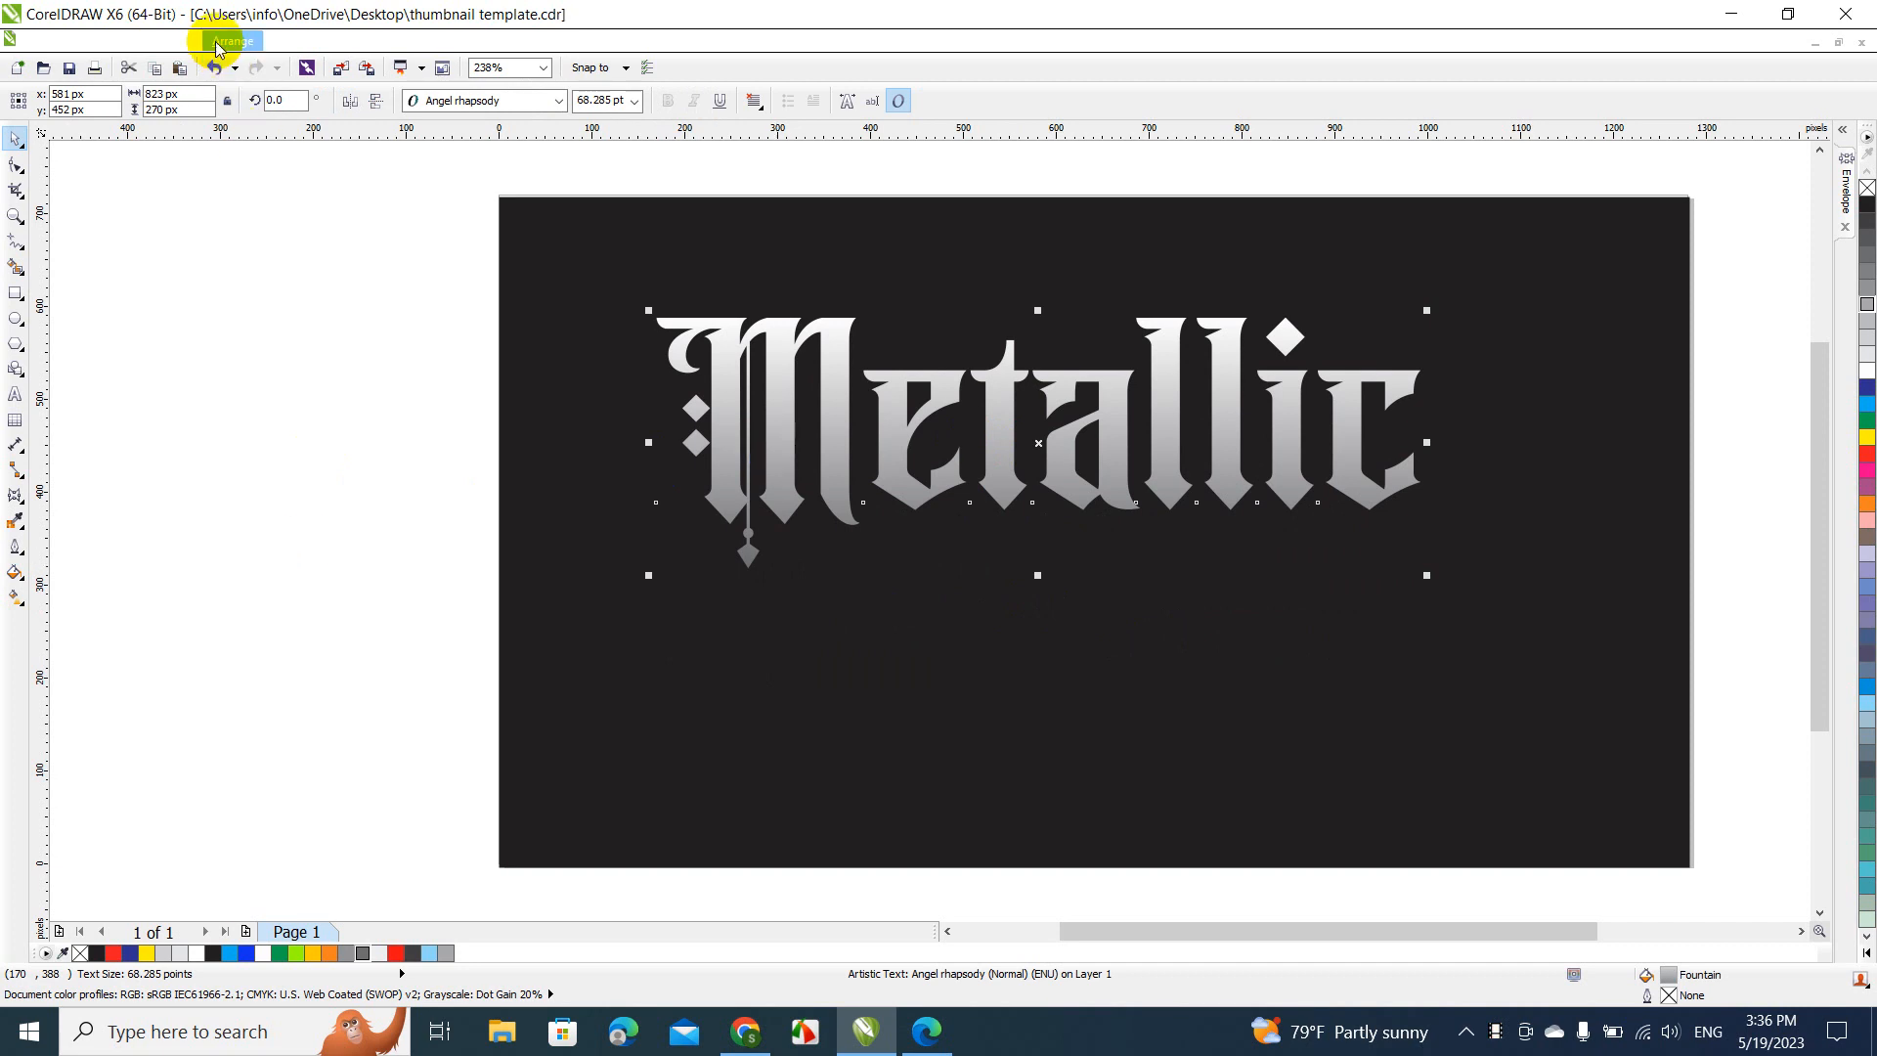
left_click(217, 48)
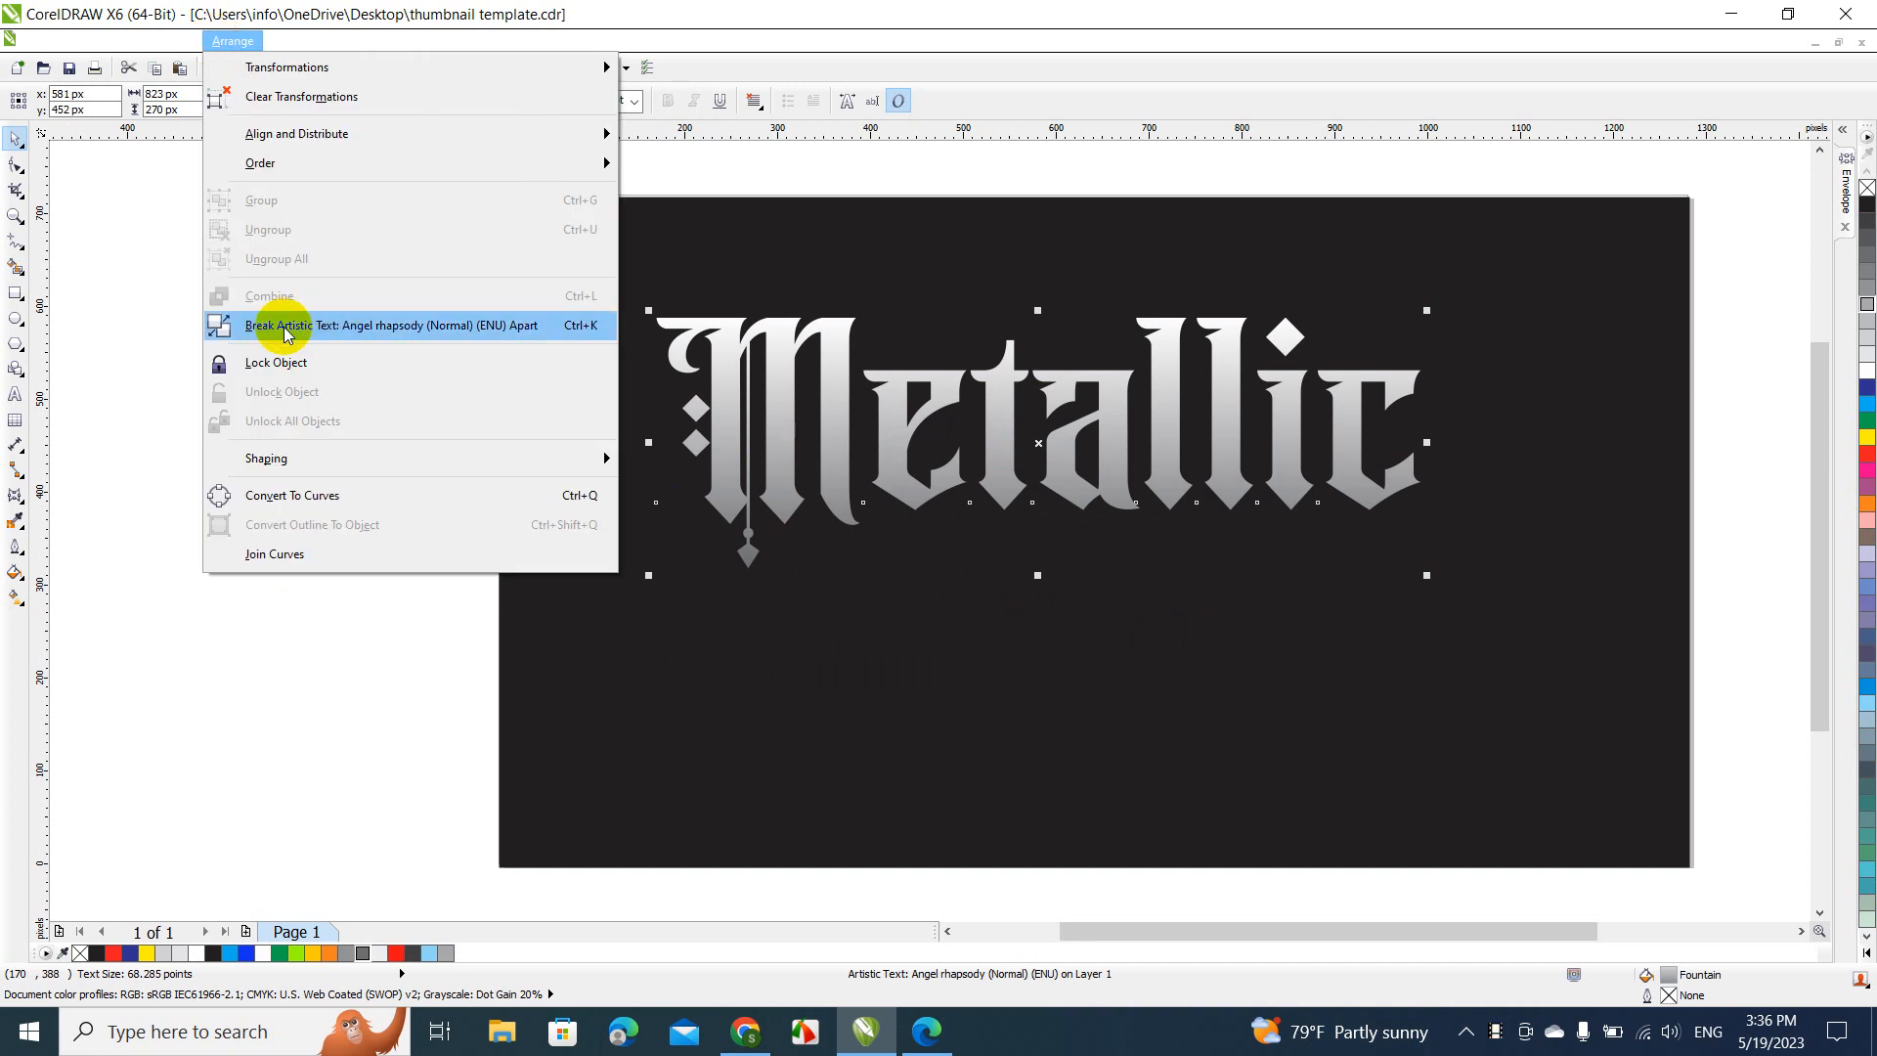
left_click(319, 325)
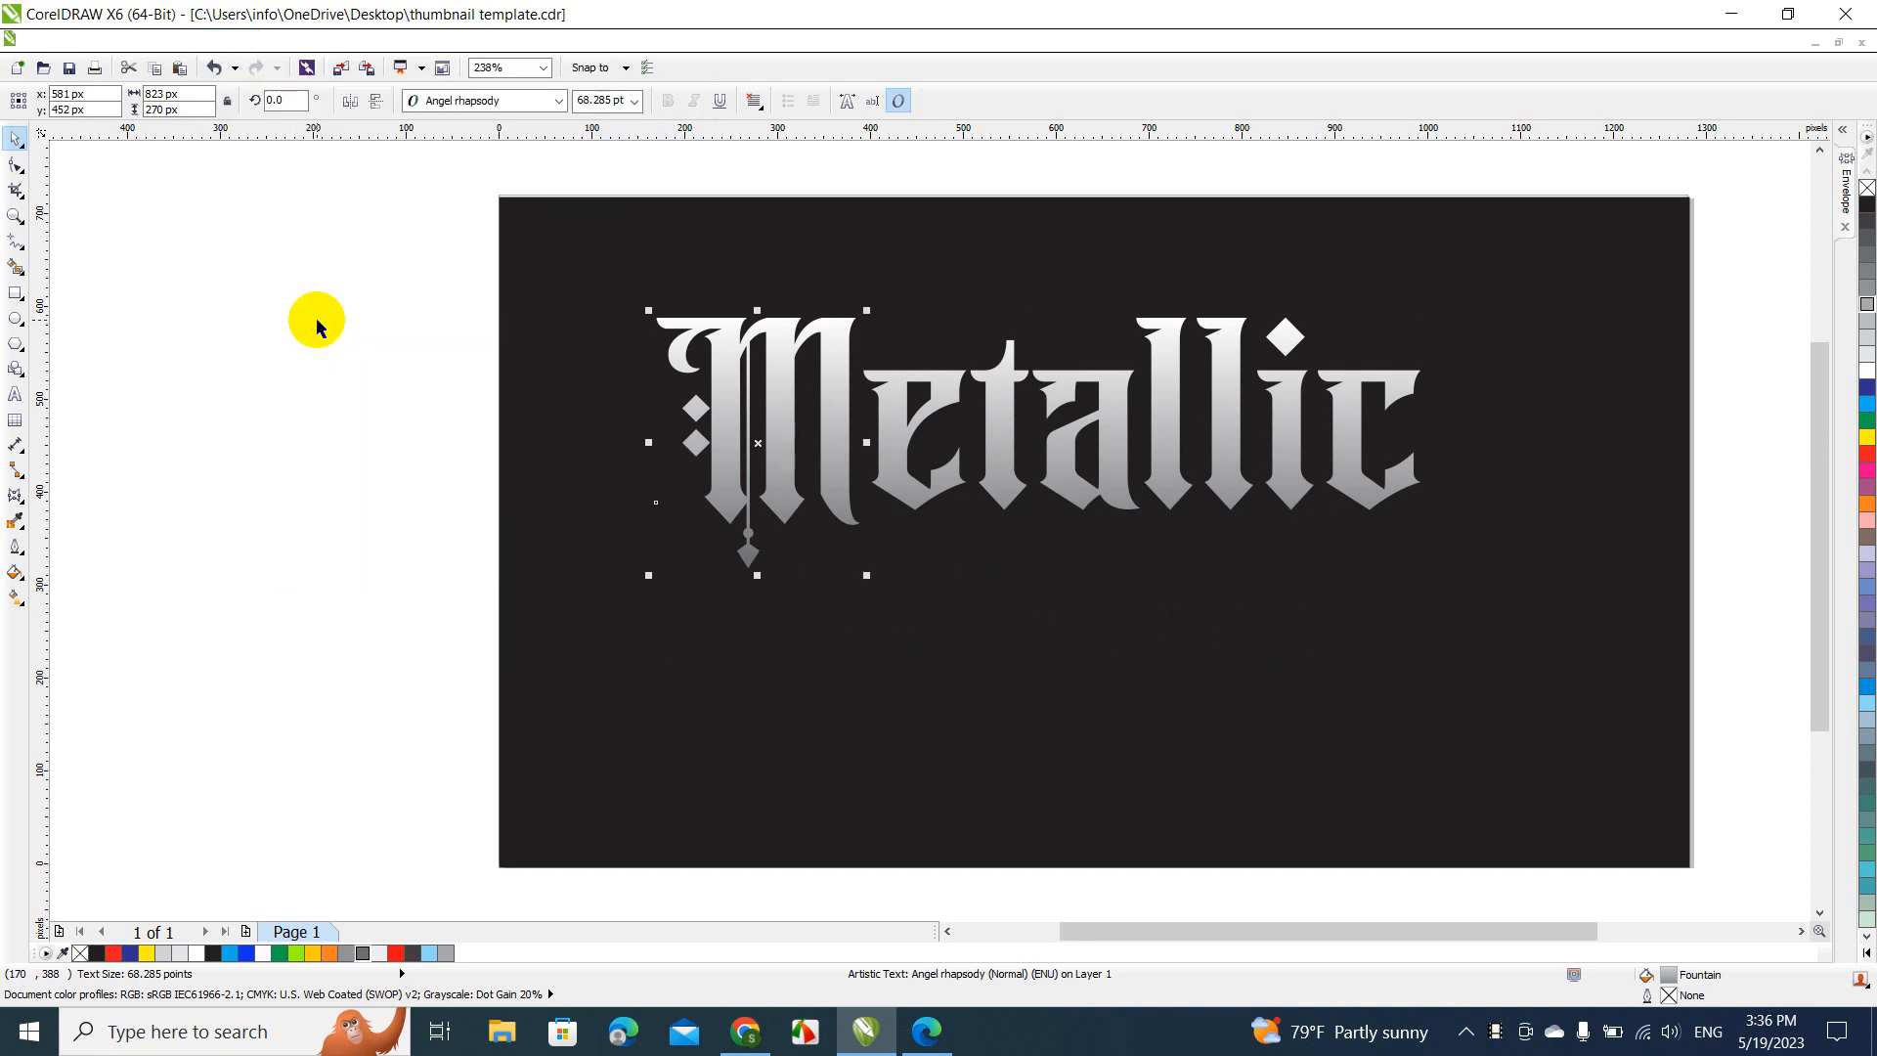
left_click(317, 324)
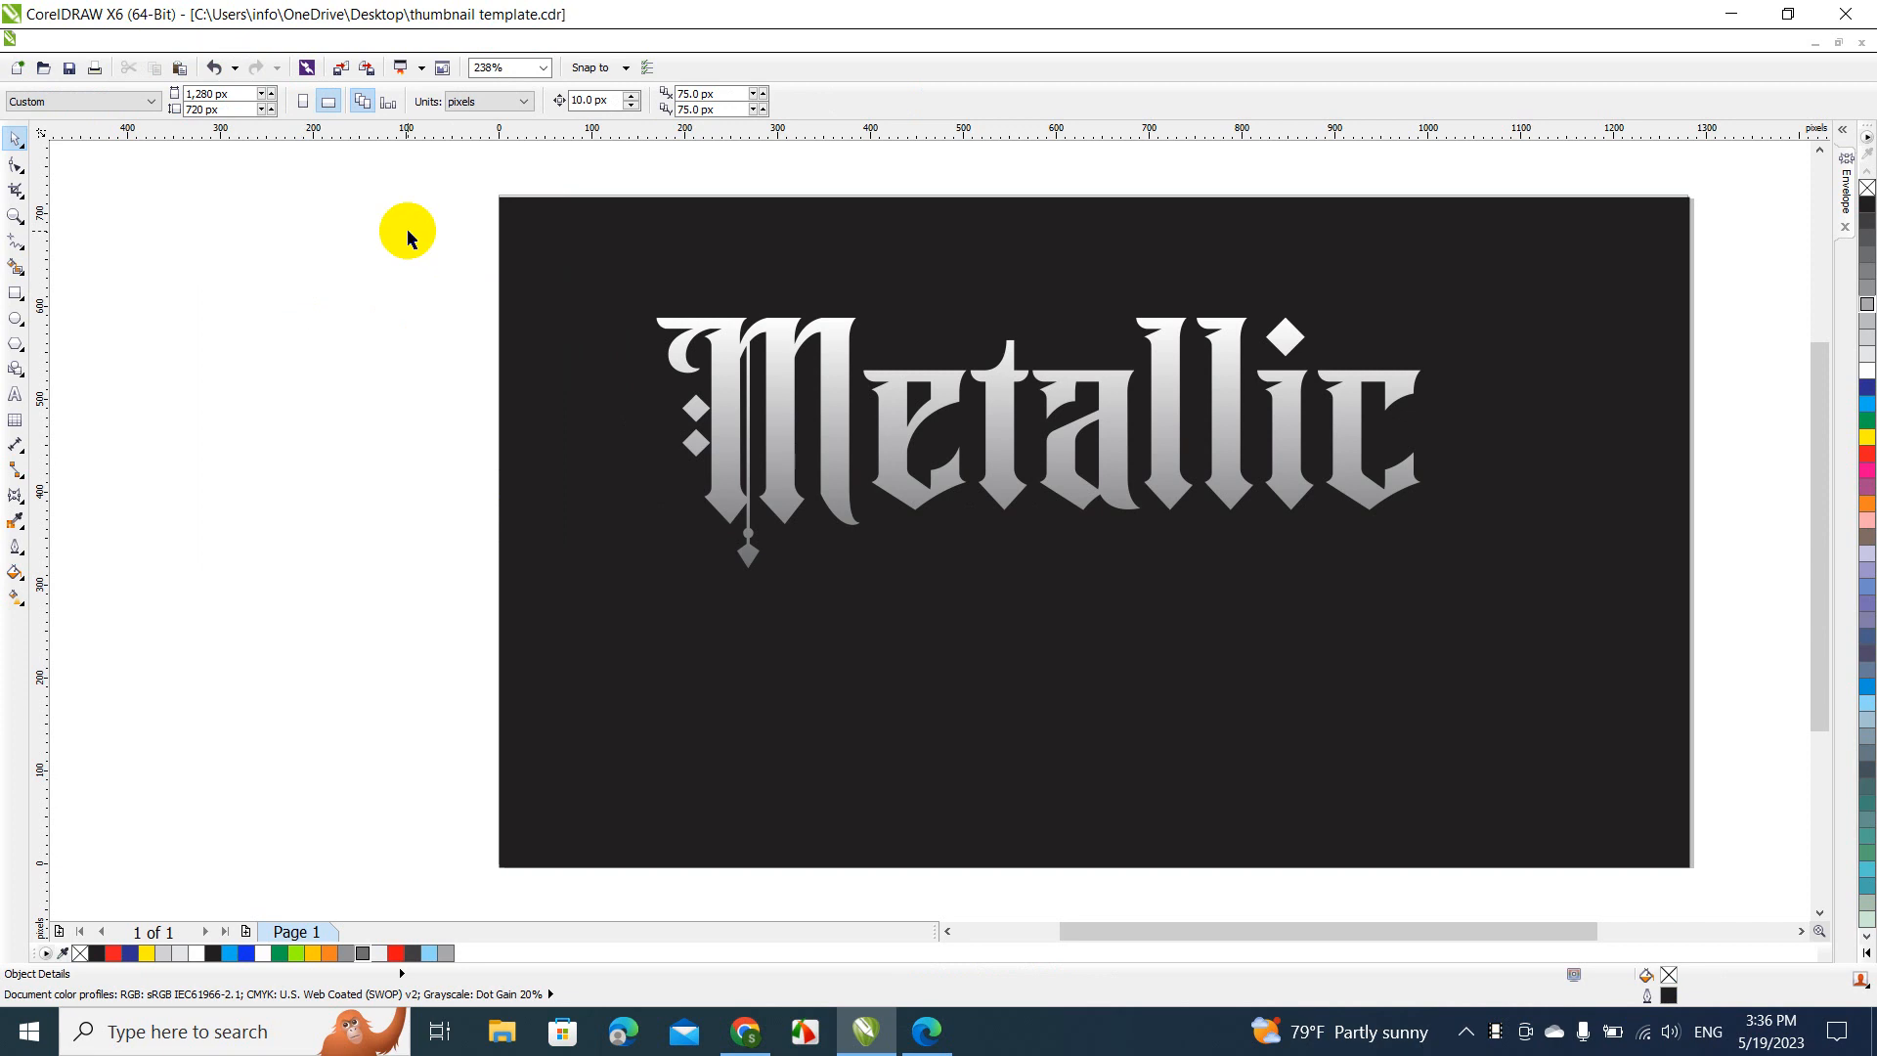
Select all the letters and apply a linear grey-to-white fountain fill with an 85 degree angle and 10% edge pad
left_click_drag(408, 232, 1538, 662)
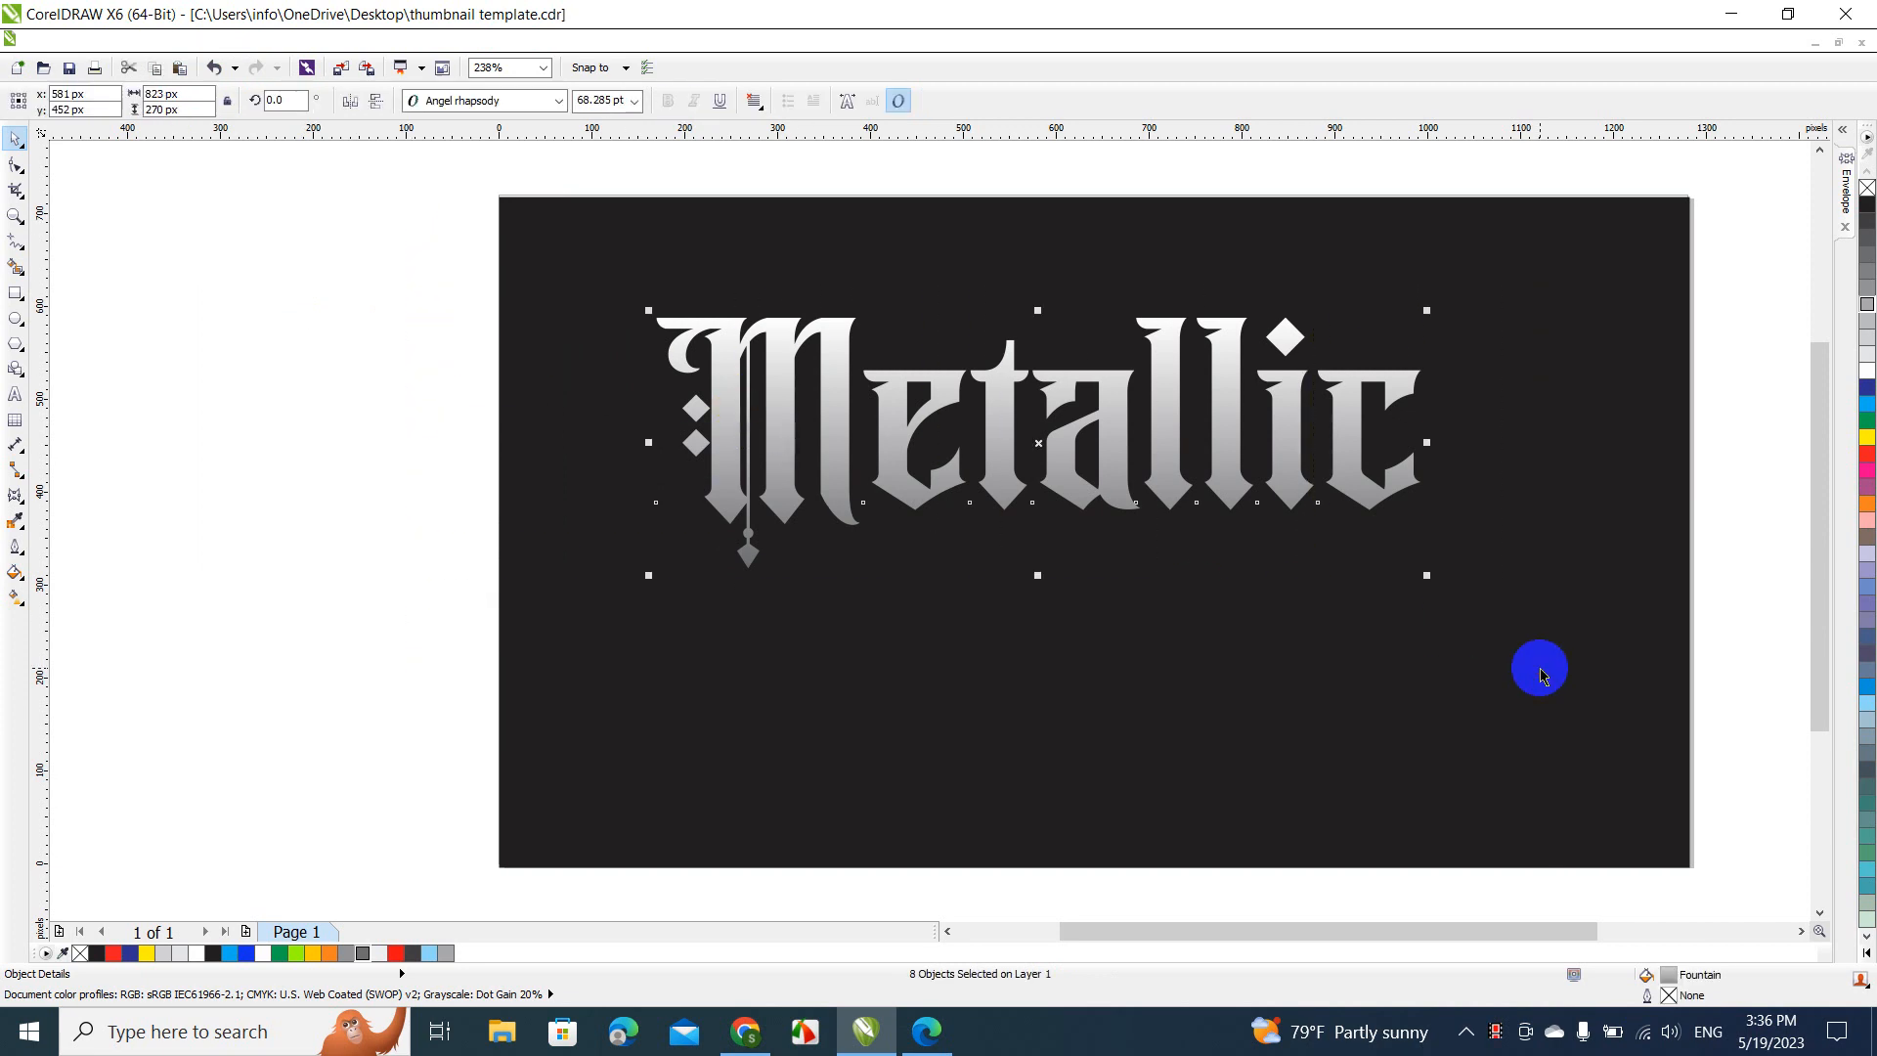
left_click(17, 574)
left_click(49, 587)
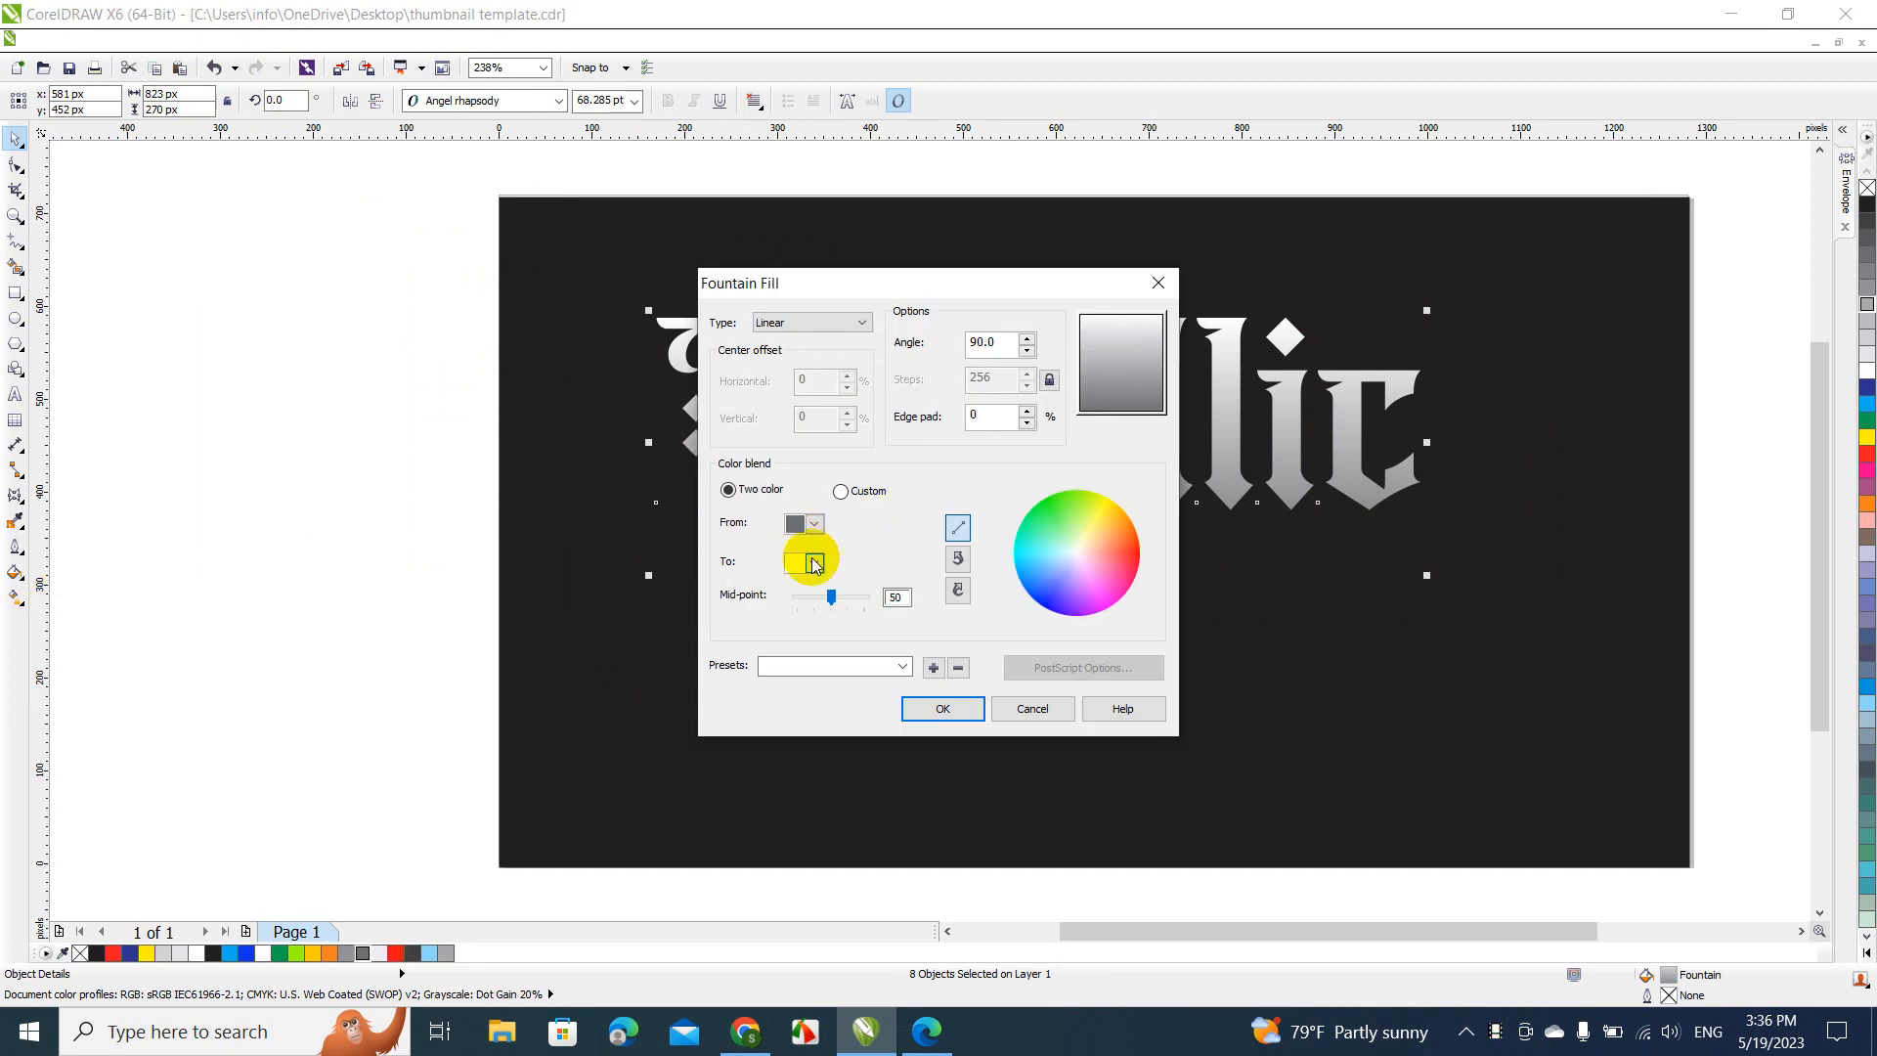
left_click(816, 564)
left_click(858, 584)
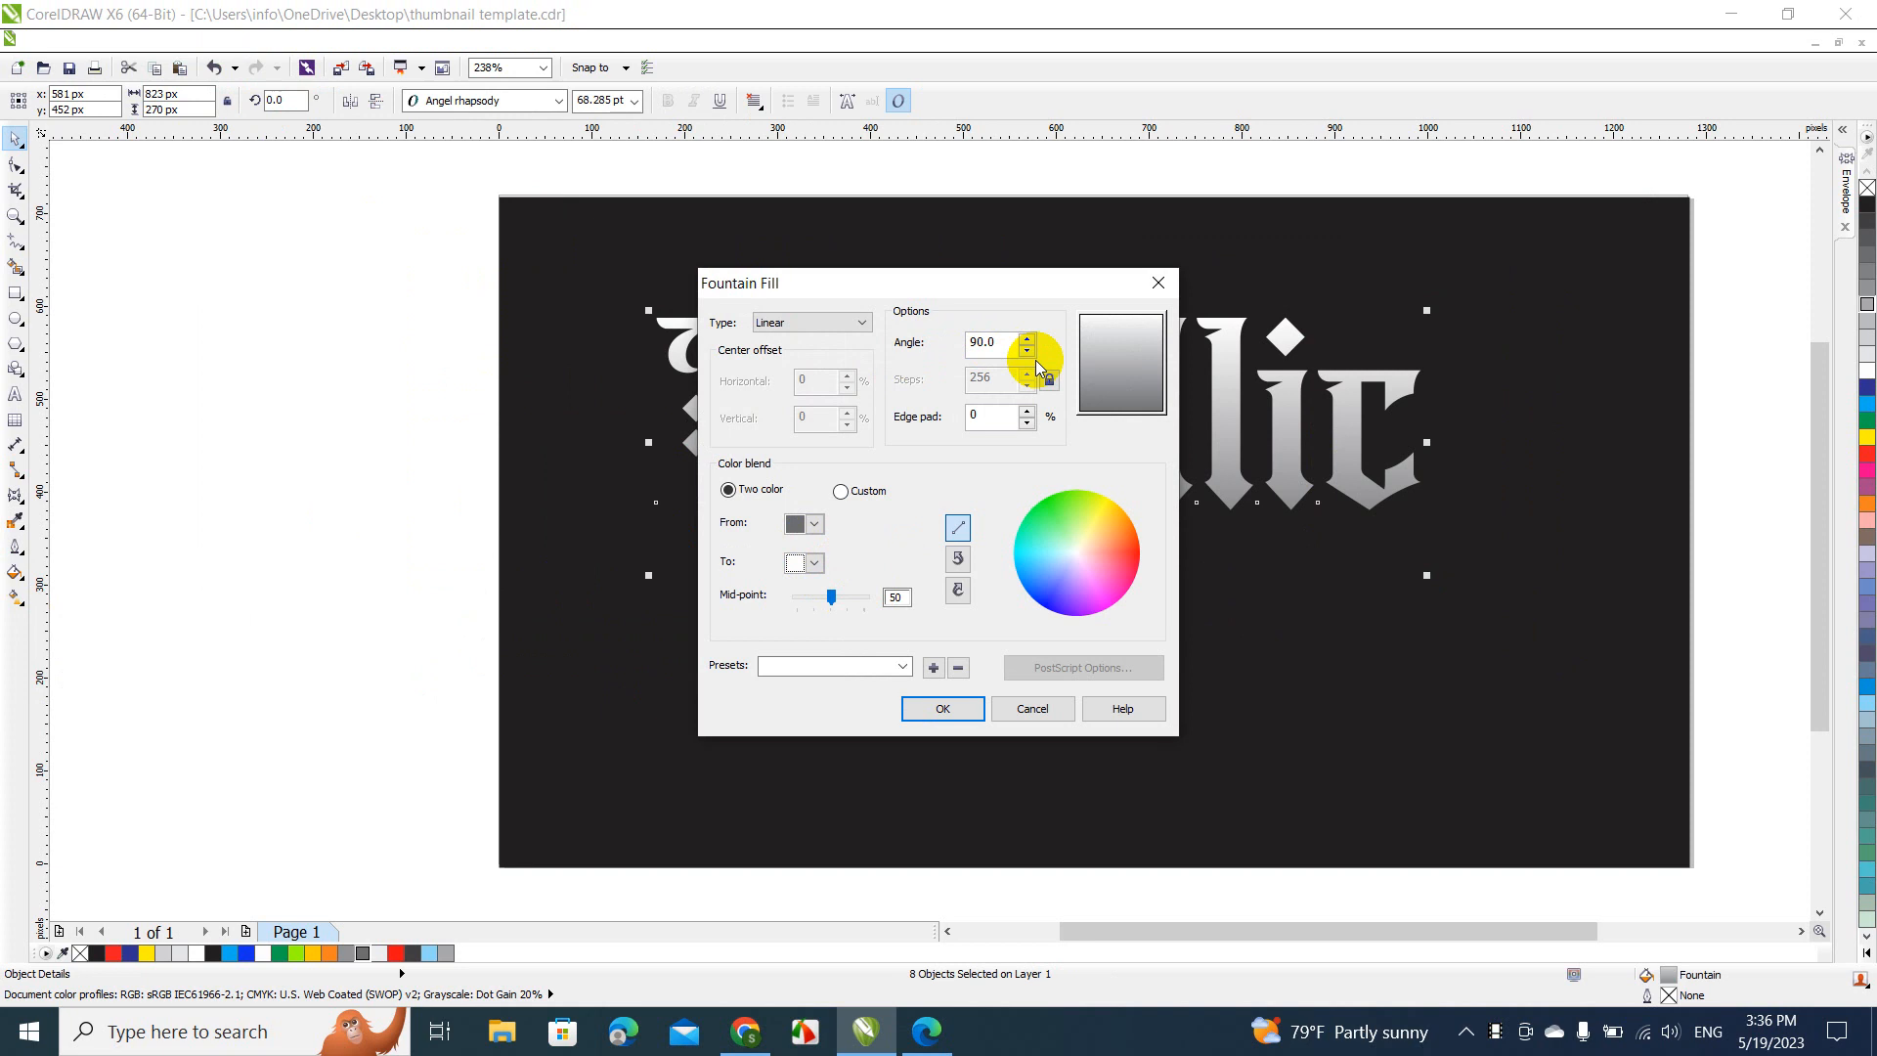
left_click(947, 706)
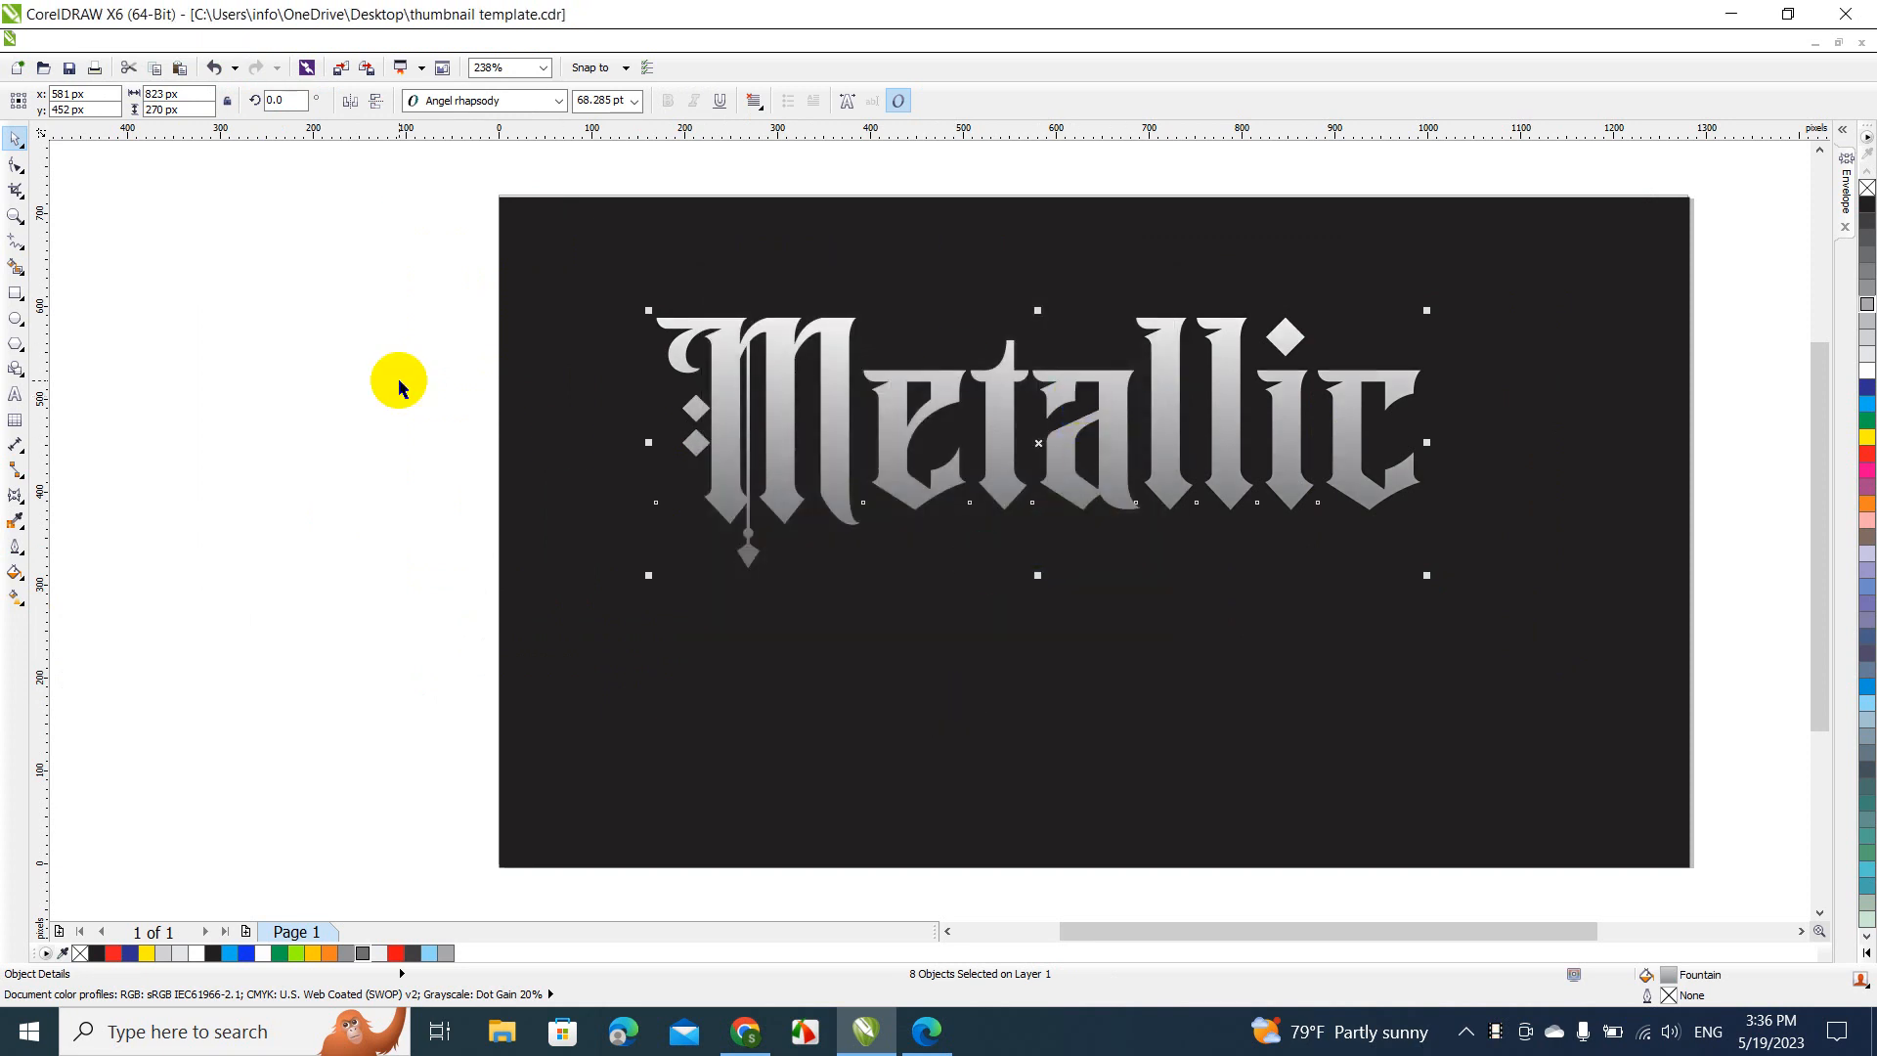
Set the fountain fill mid-point of the letter "e" to 27 and deselect it
left_click(435, 367)
left_click(762, 354)
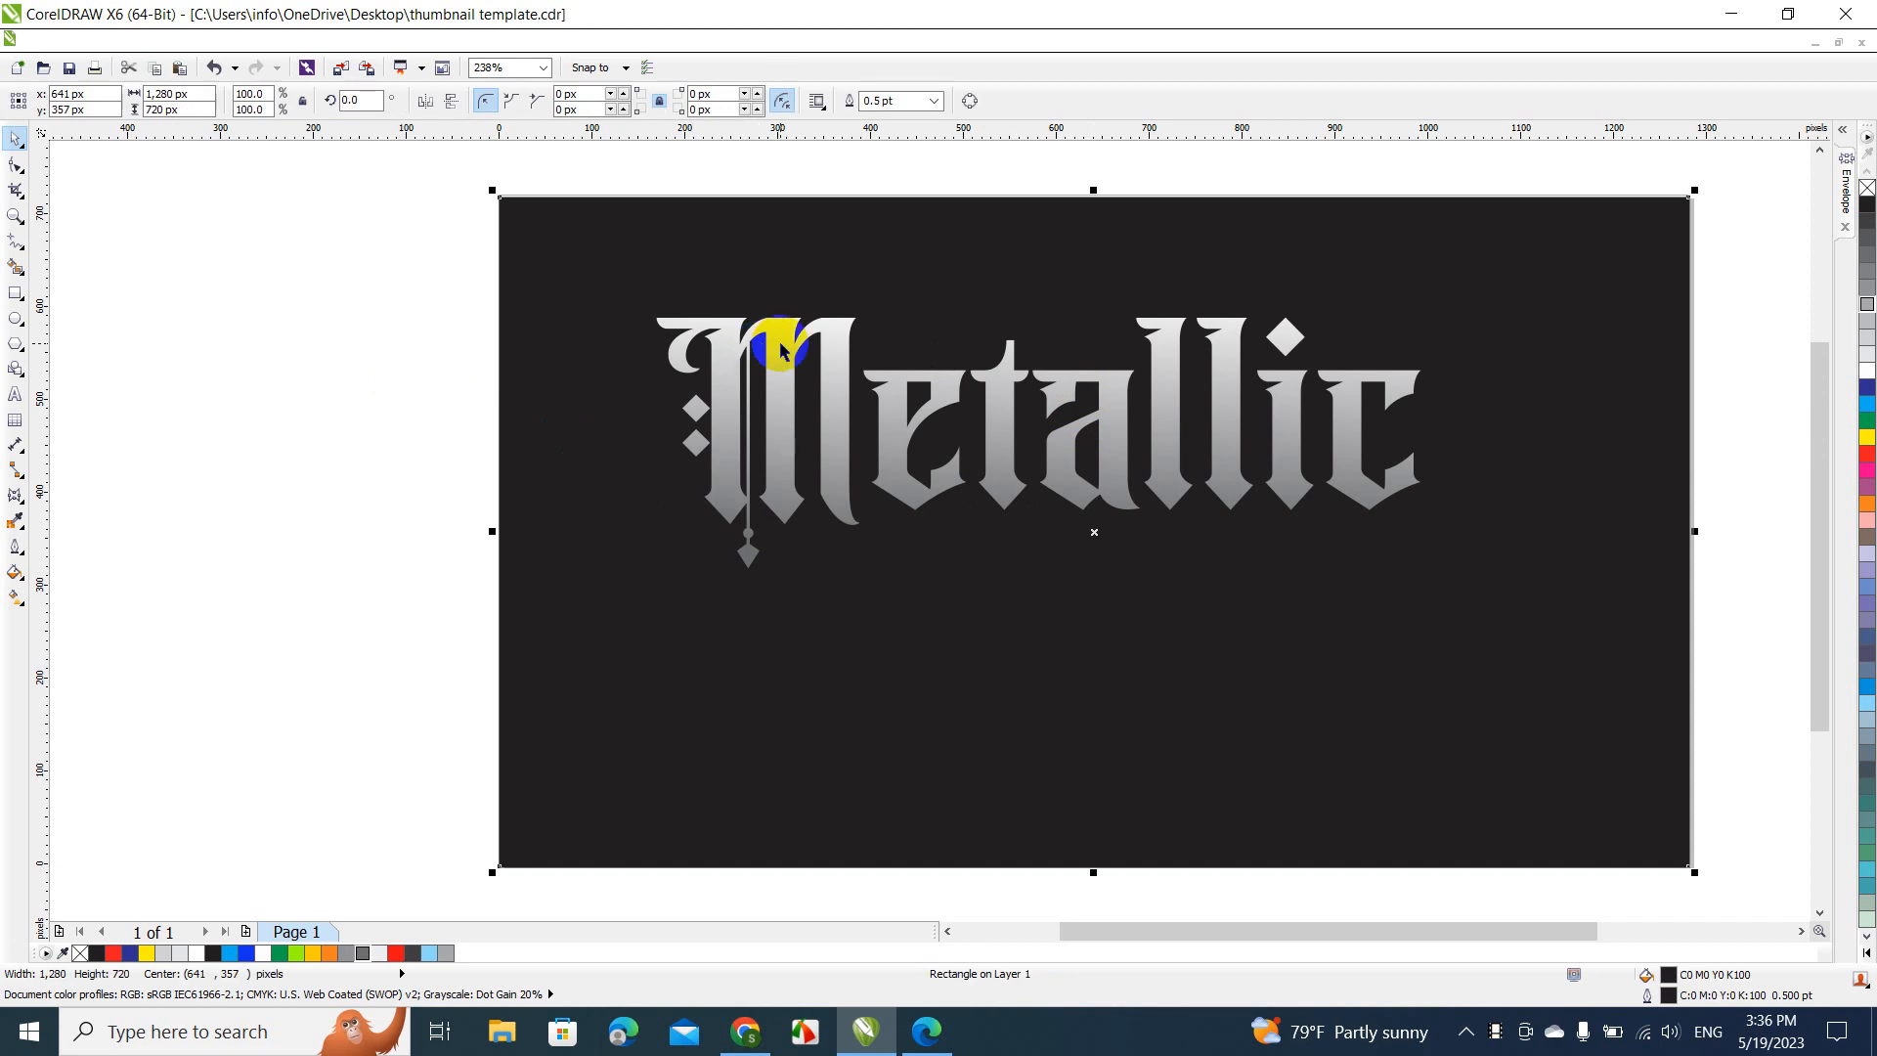
left_click(781, 344)
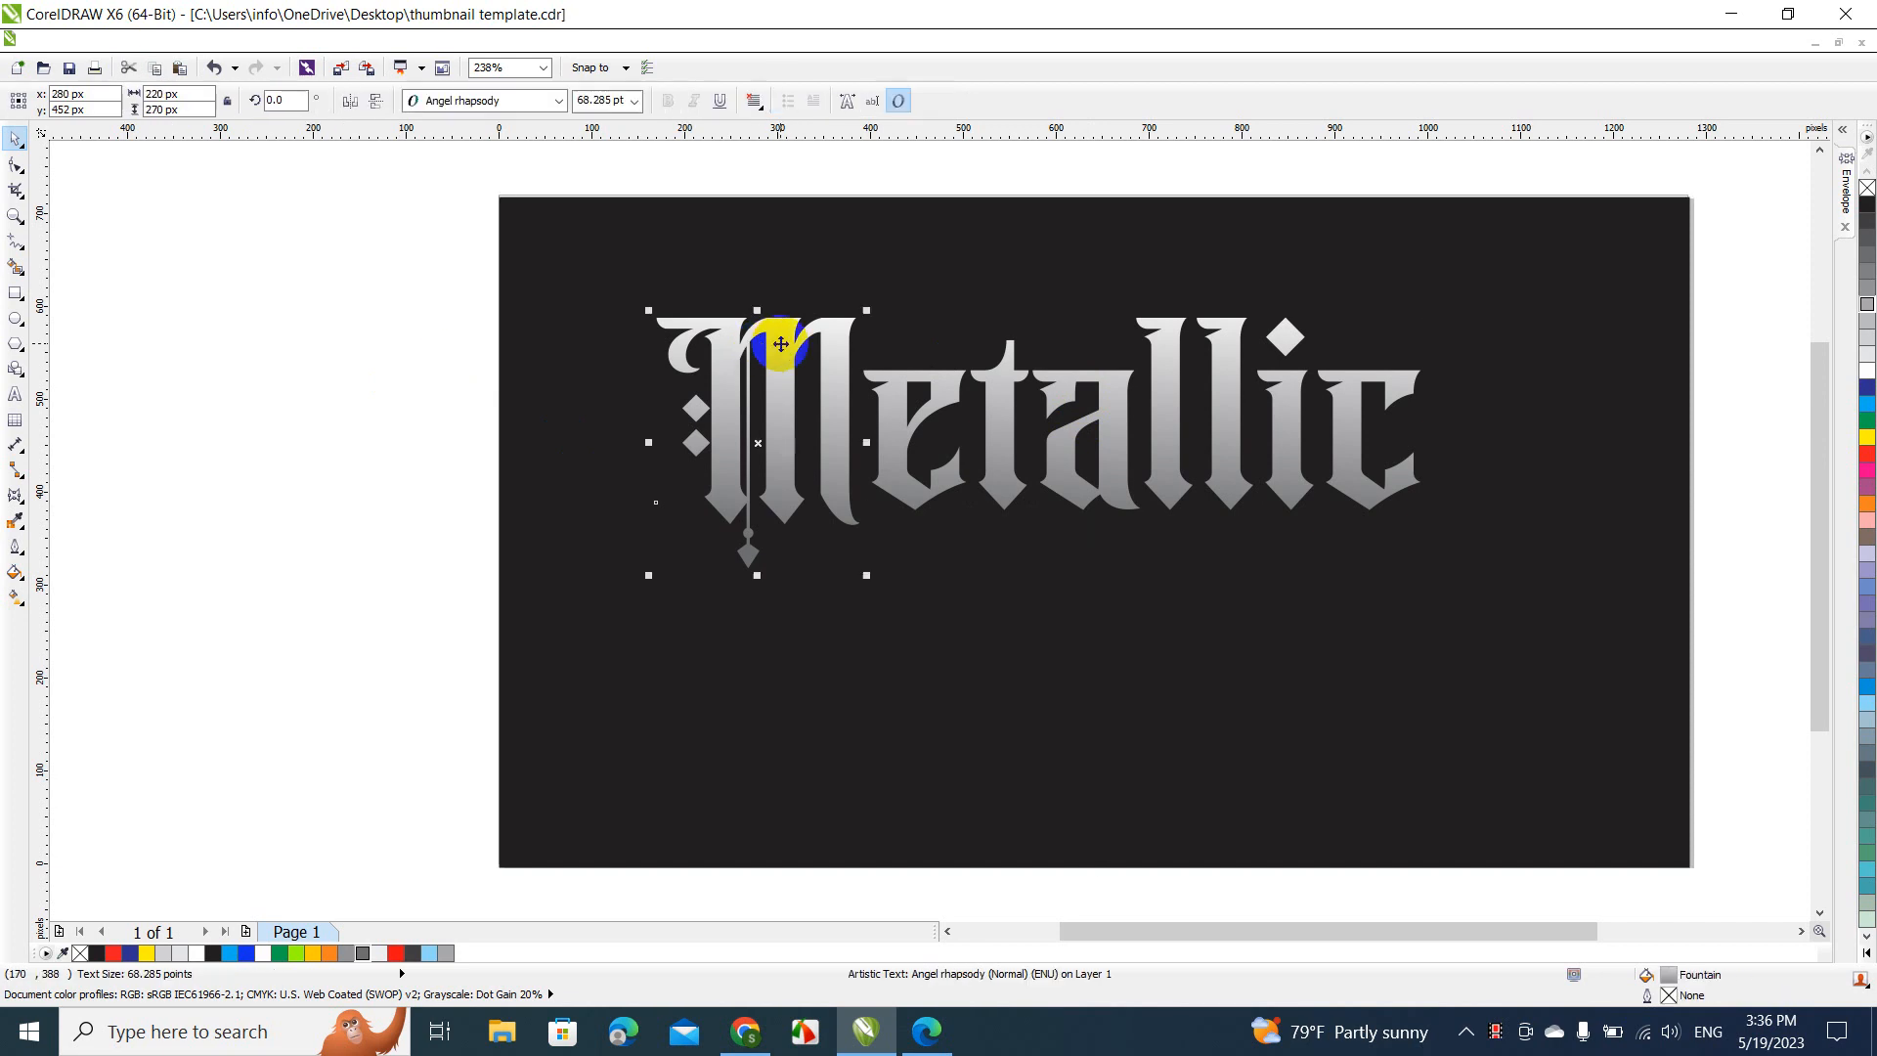
left_click(949, 380)
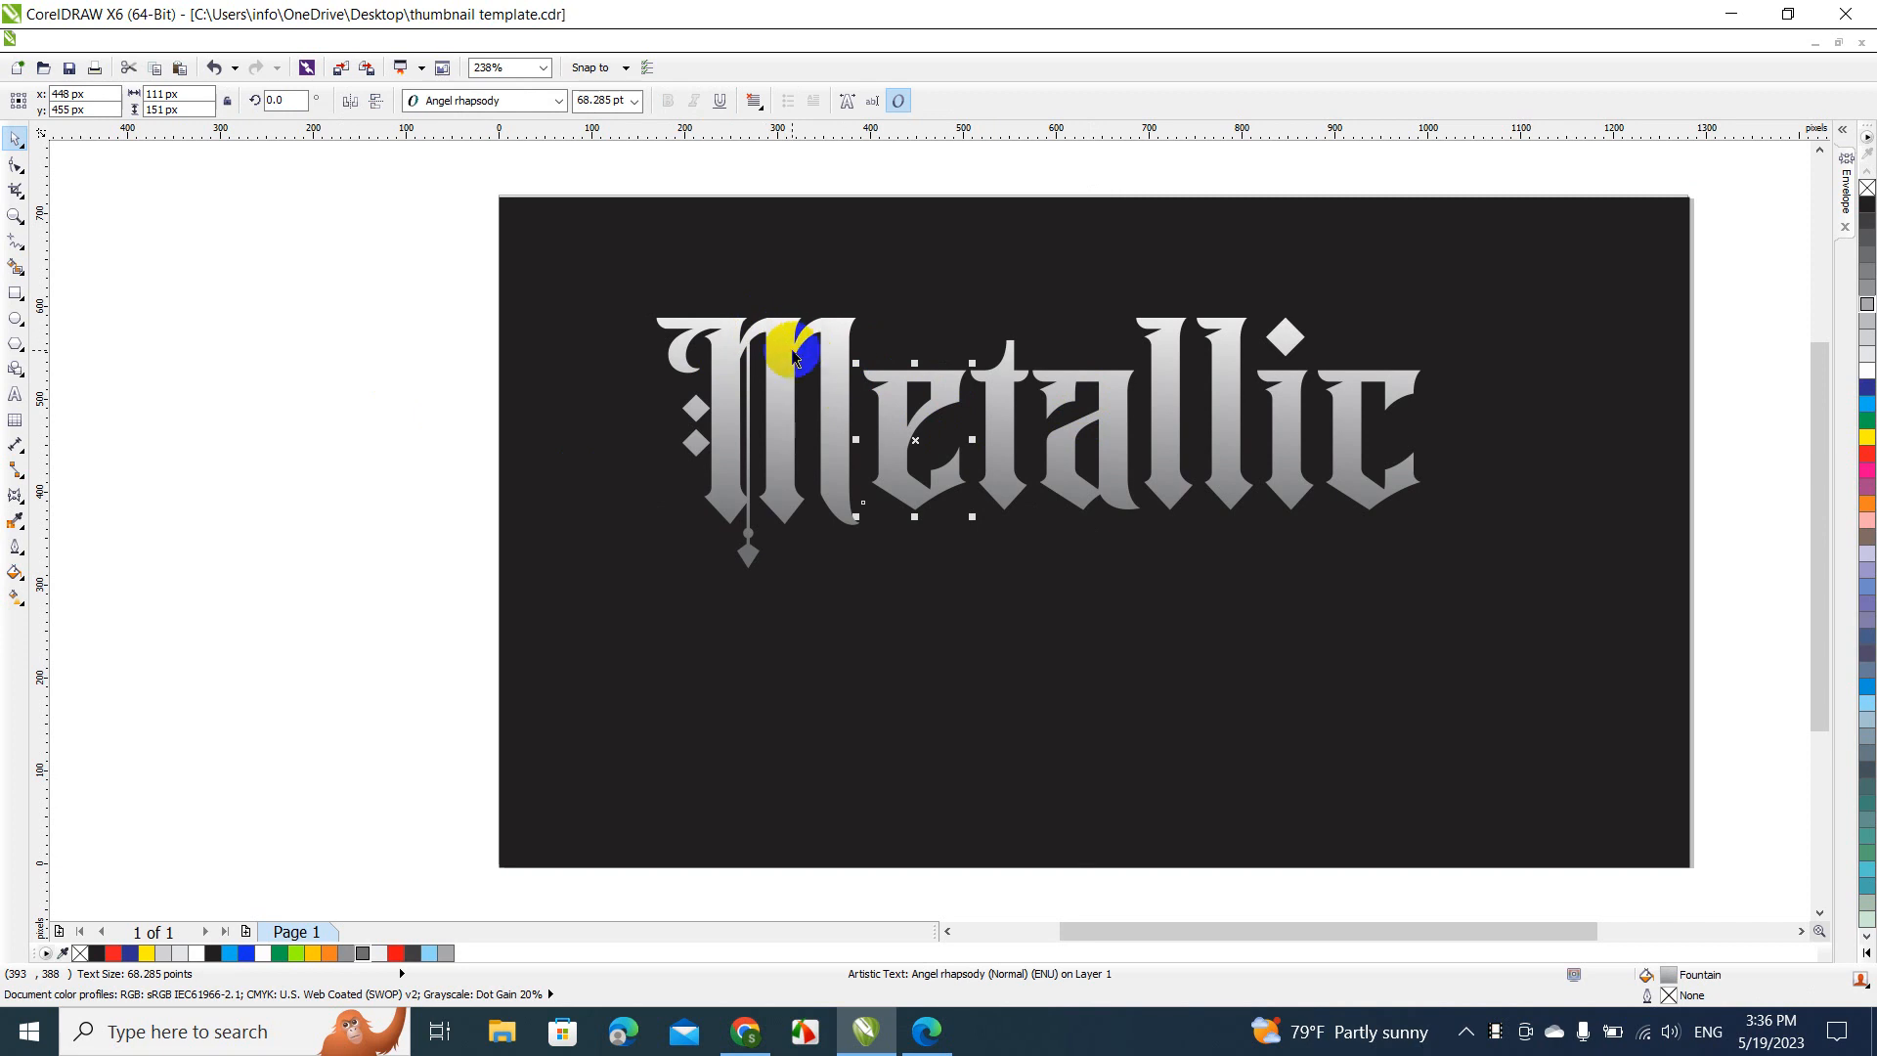
left_click(15, 575)
left_click(16, 597)
left_click(15, 575)
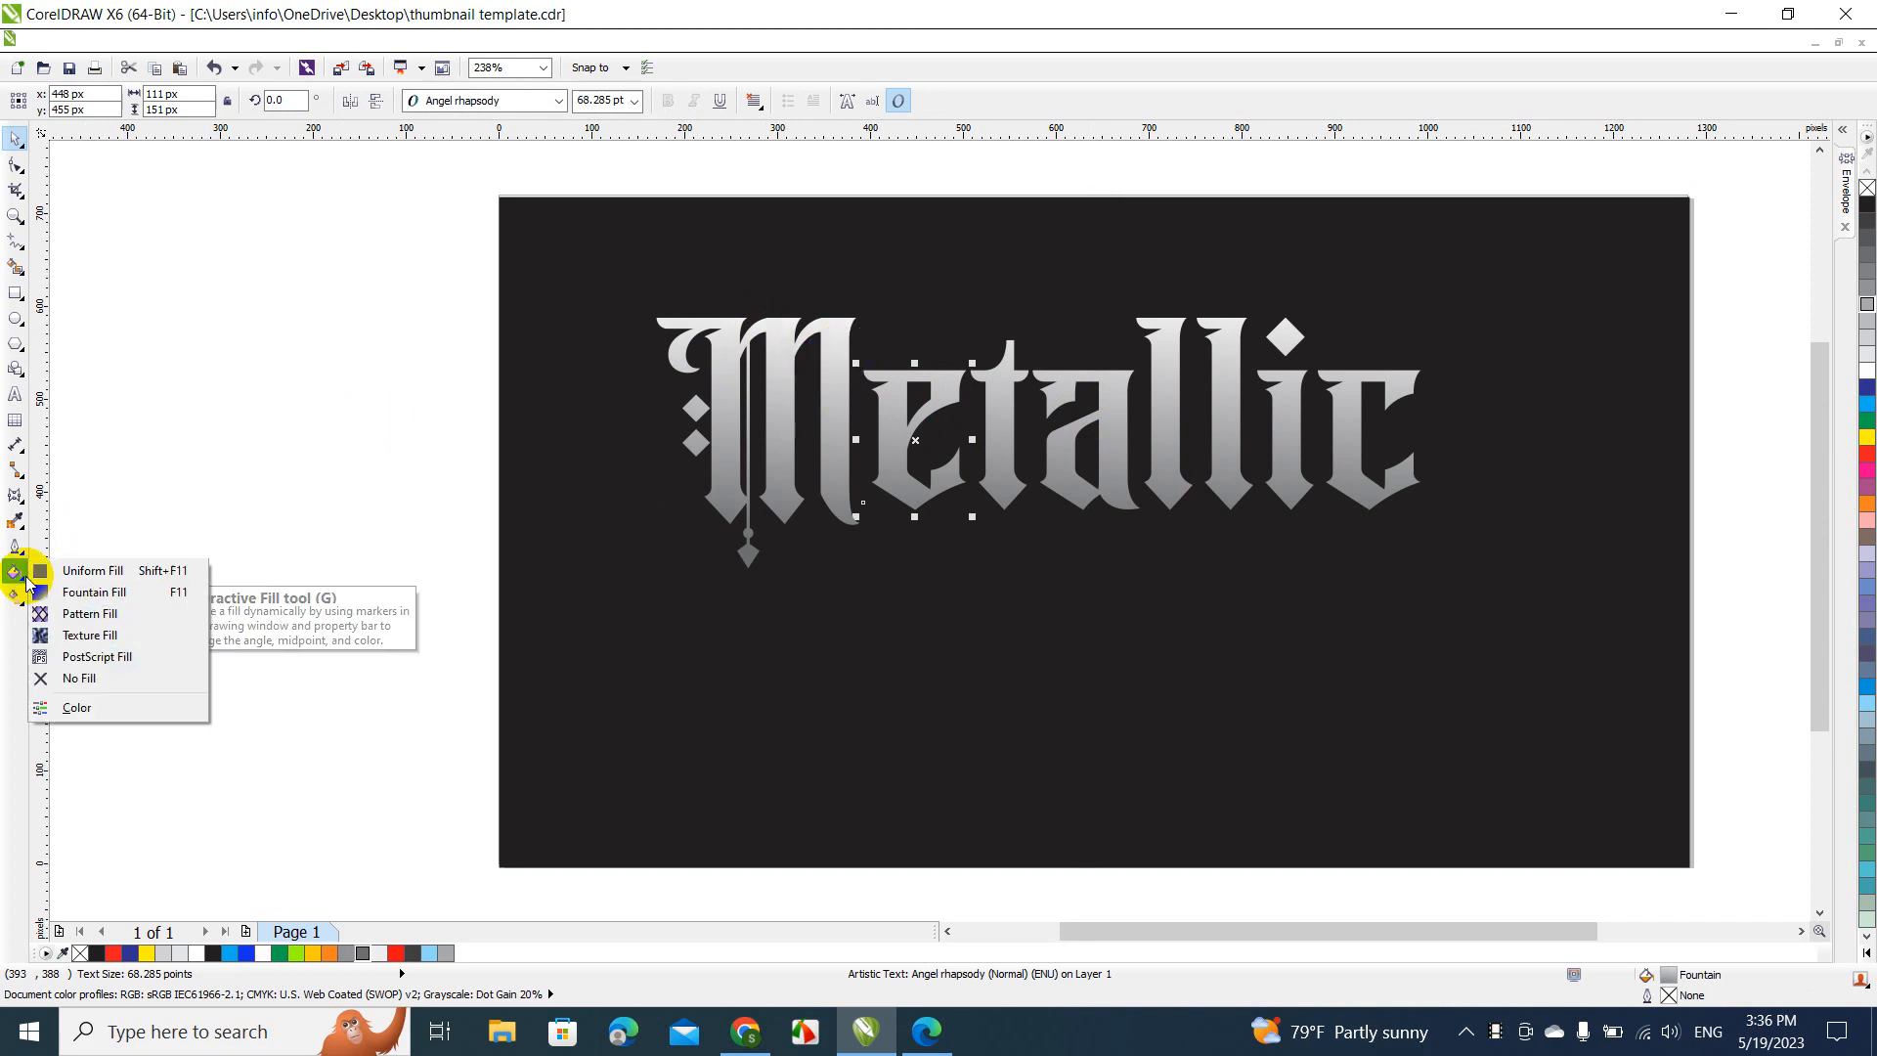
left_click(78, 596)
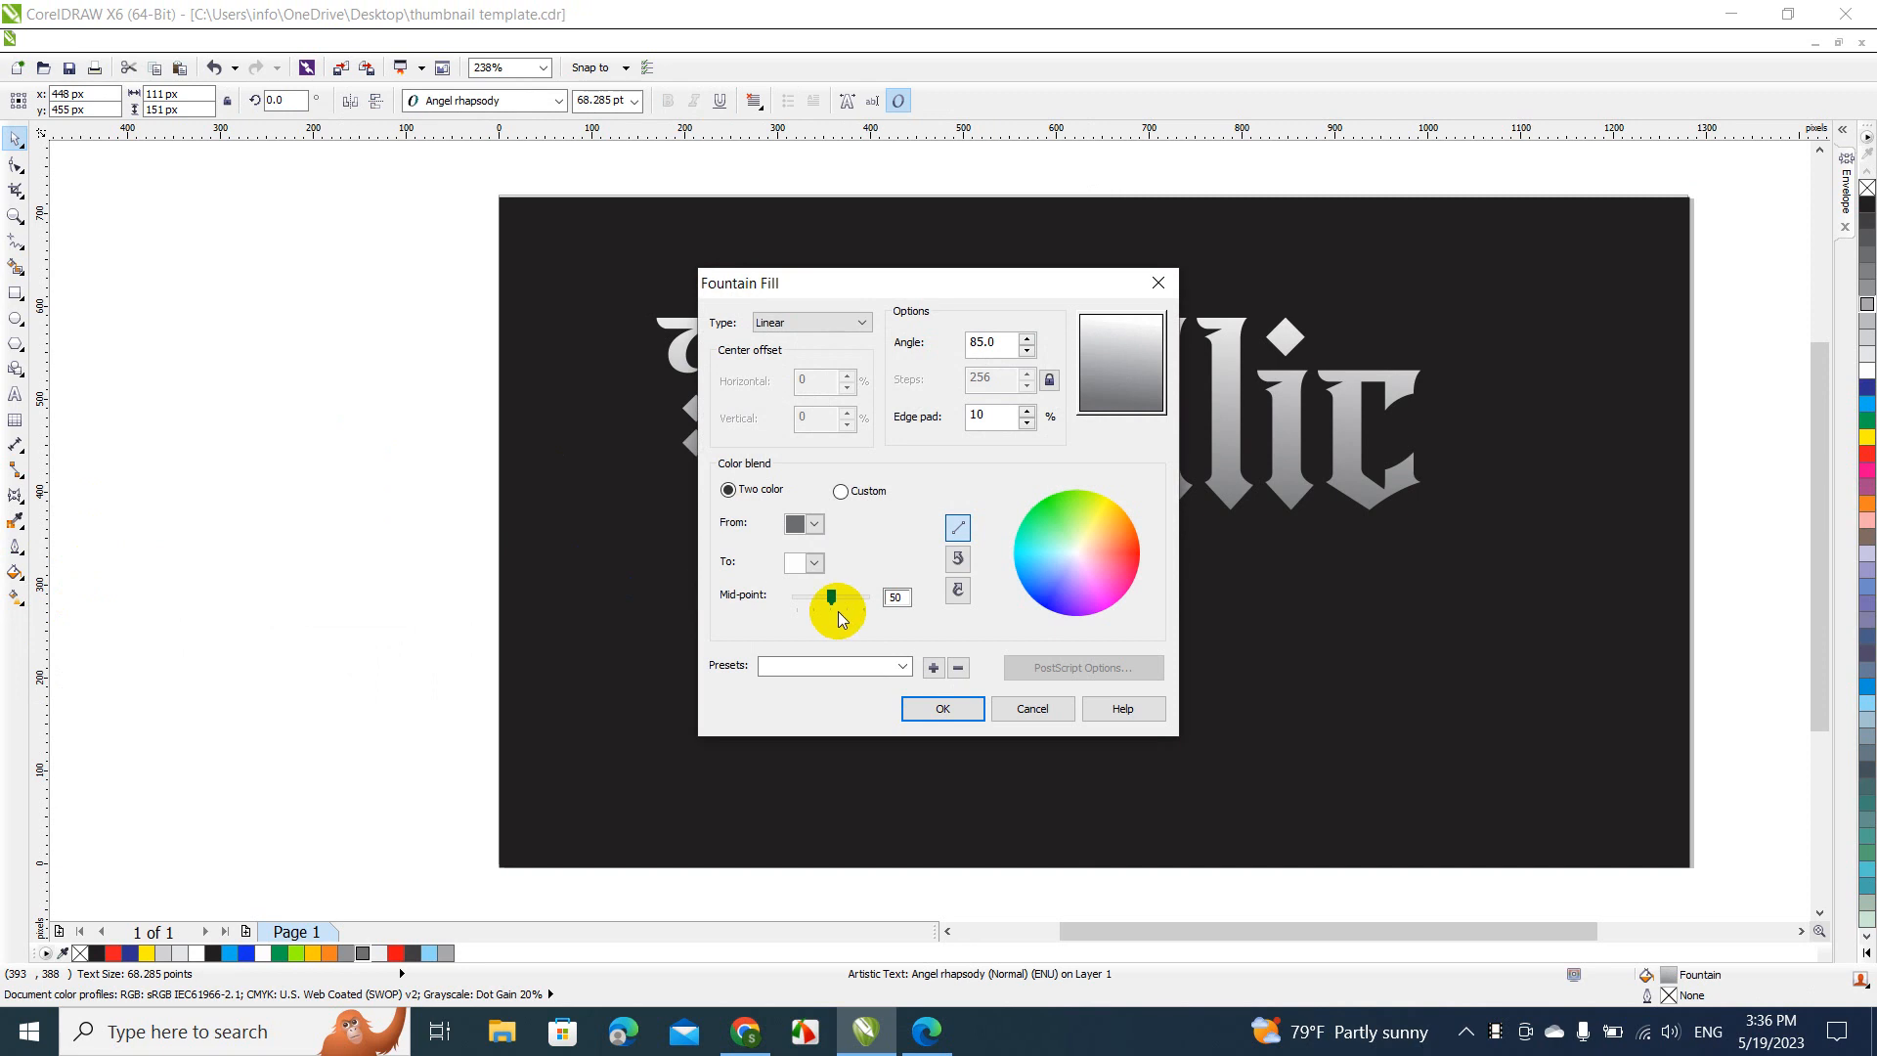
left_click_drag(833, 601, 817, 600)
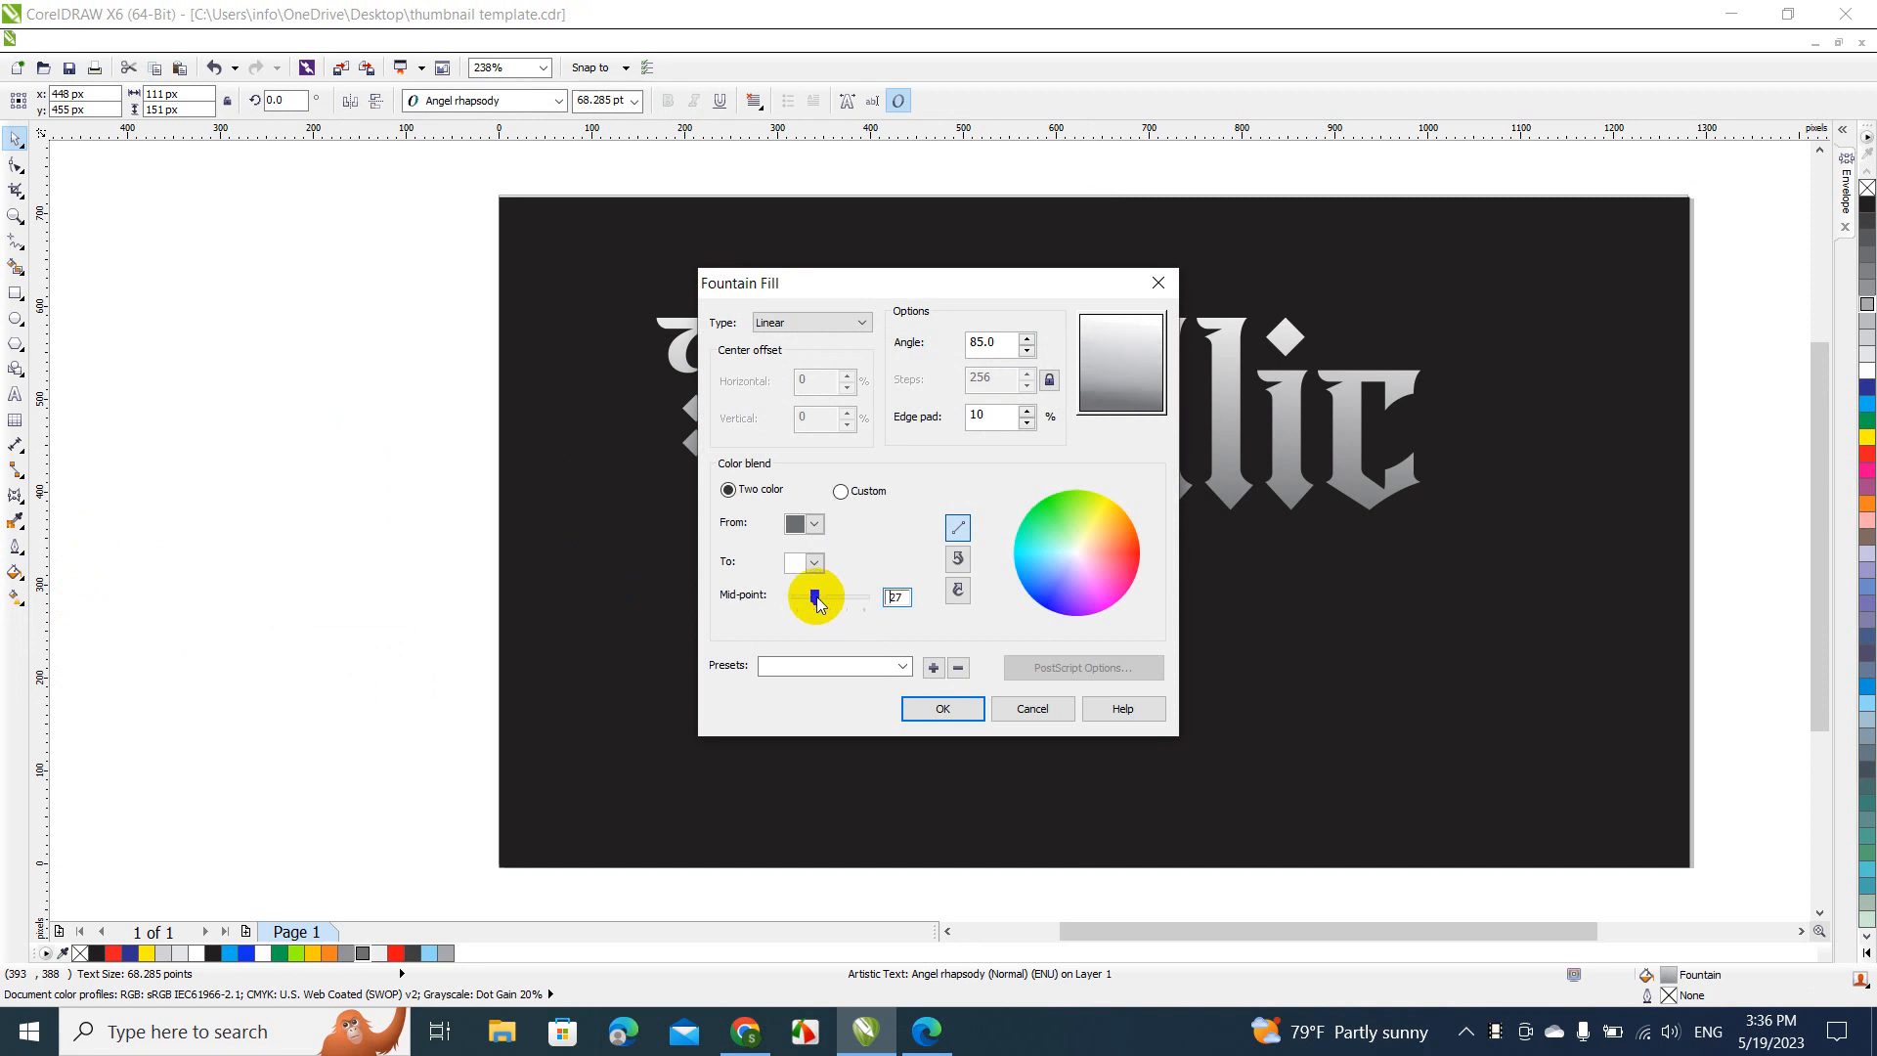
left_click(940, 708)
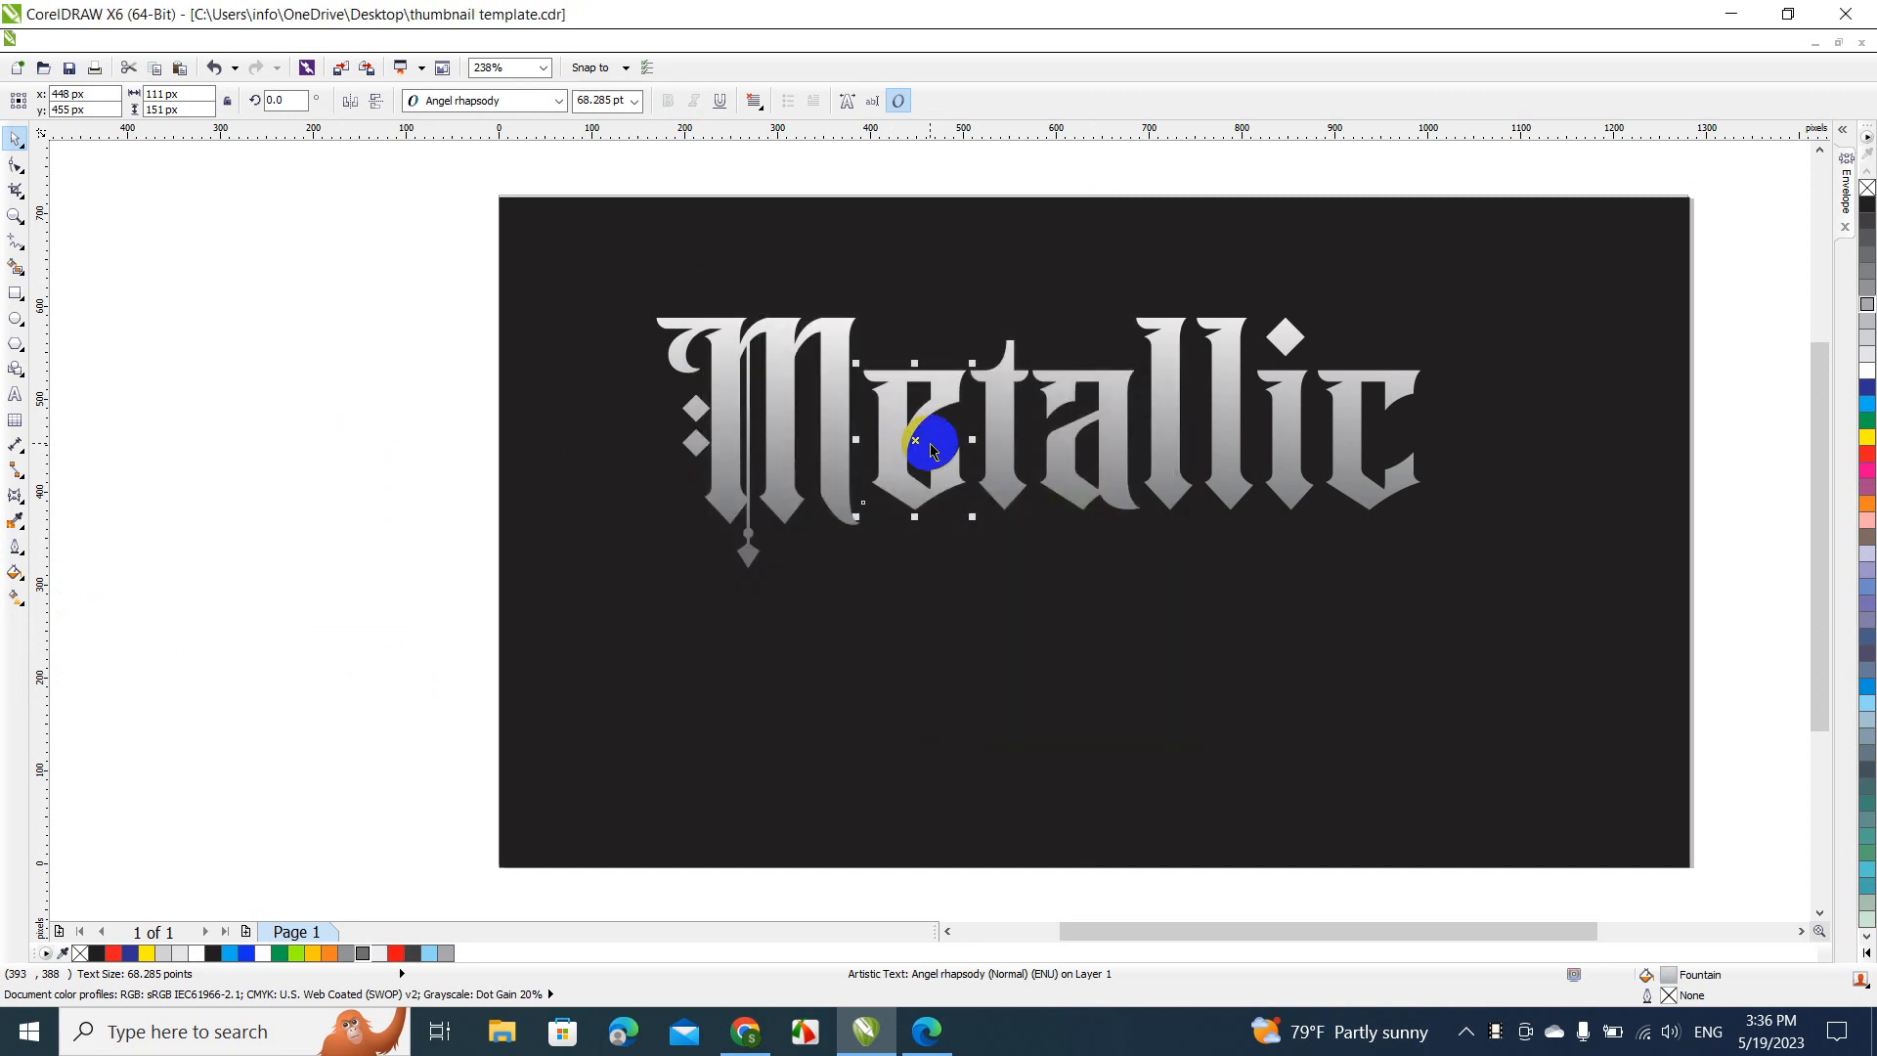
left_click(520, 462)
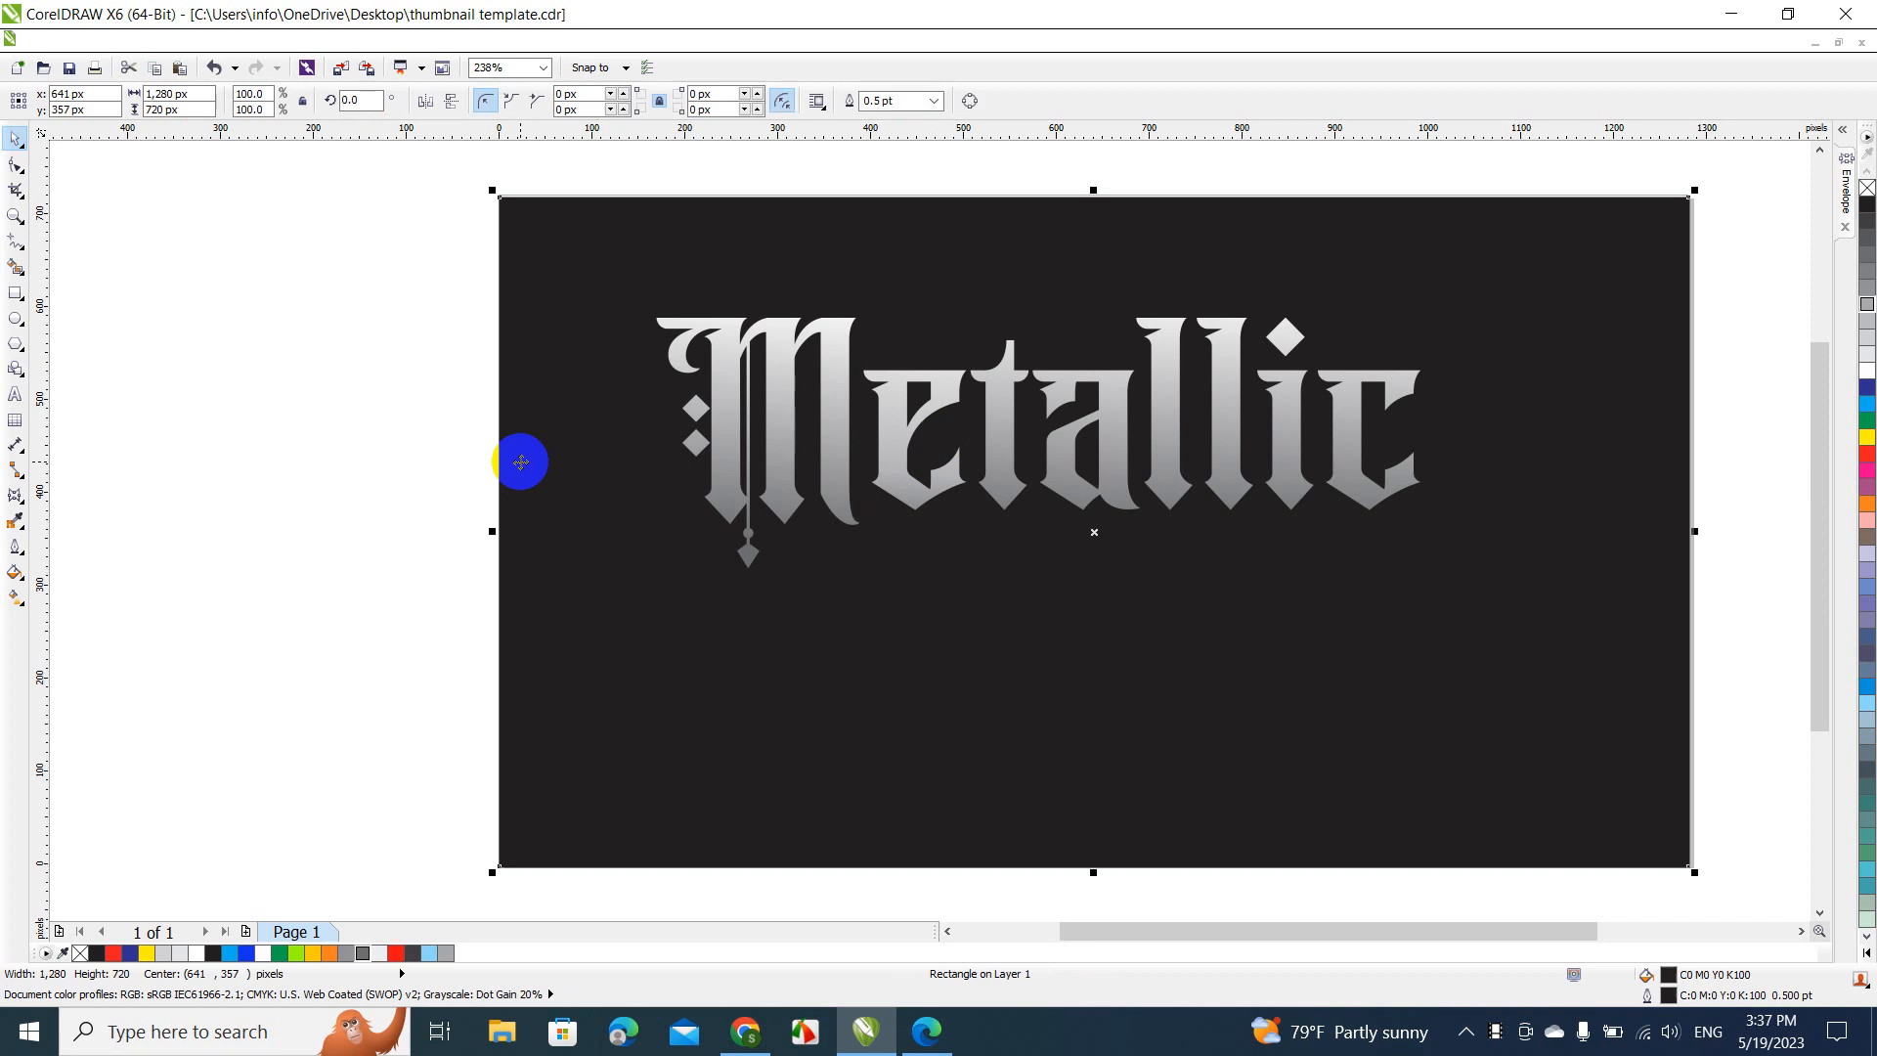
left_click(385, 445)
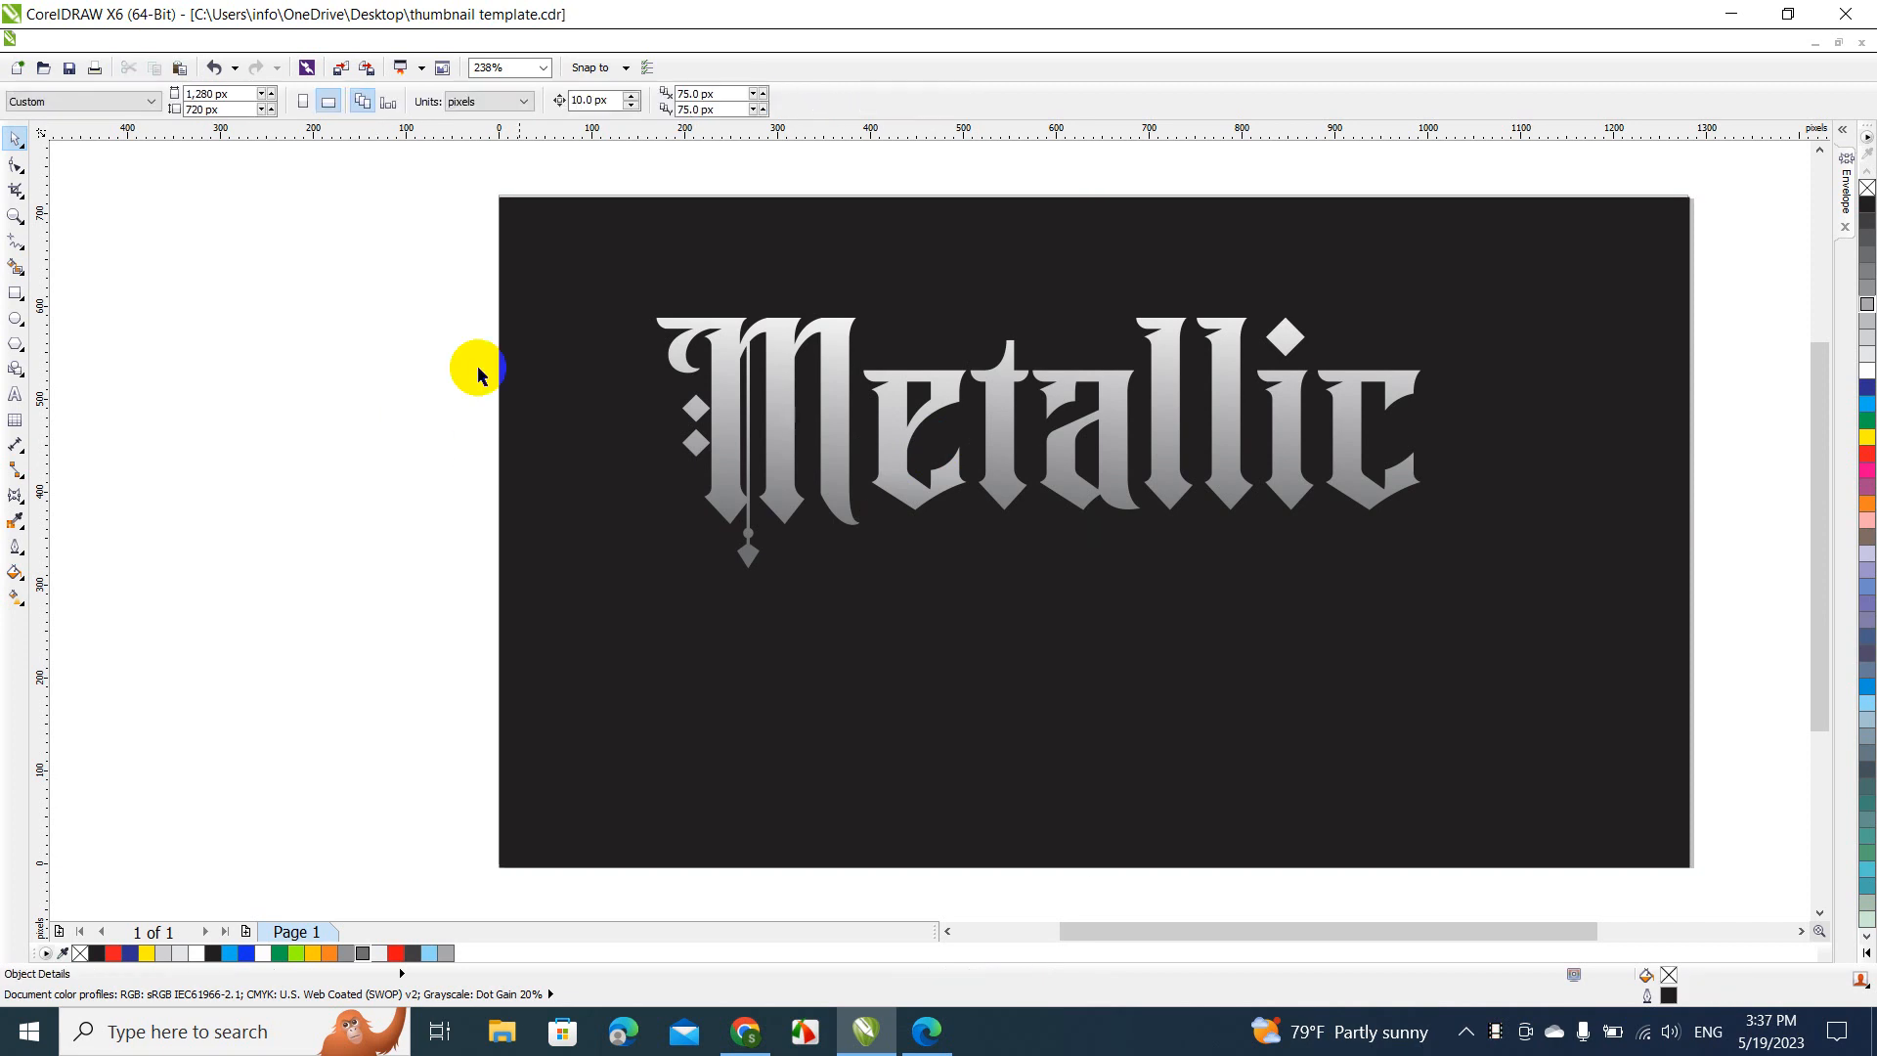
Undo the letter fill changes and the break-apart of the "Metallic" text
left_click(673, 330)
key("ctrl+k")
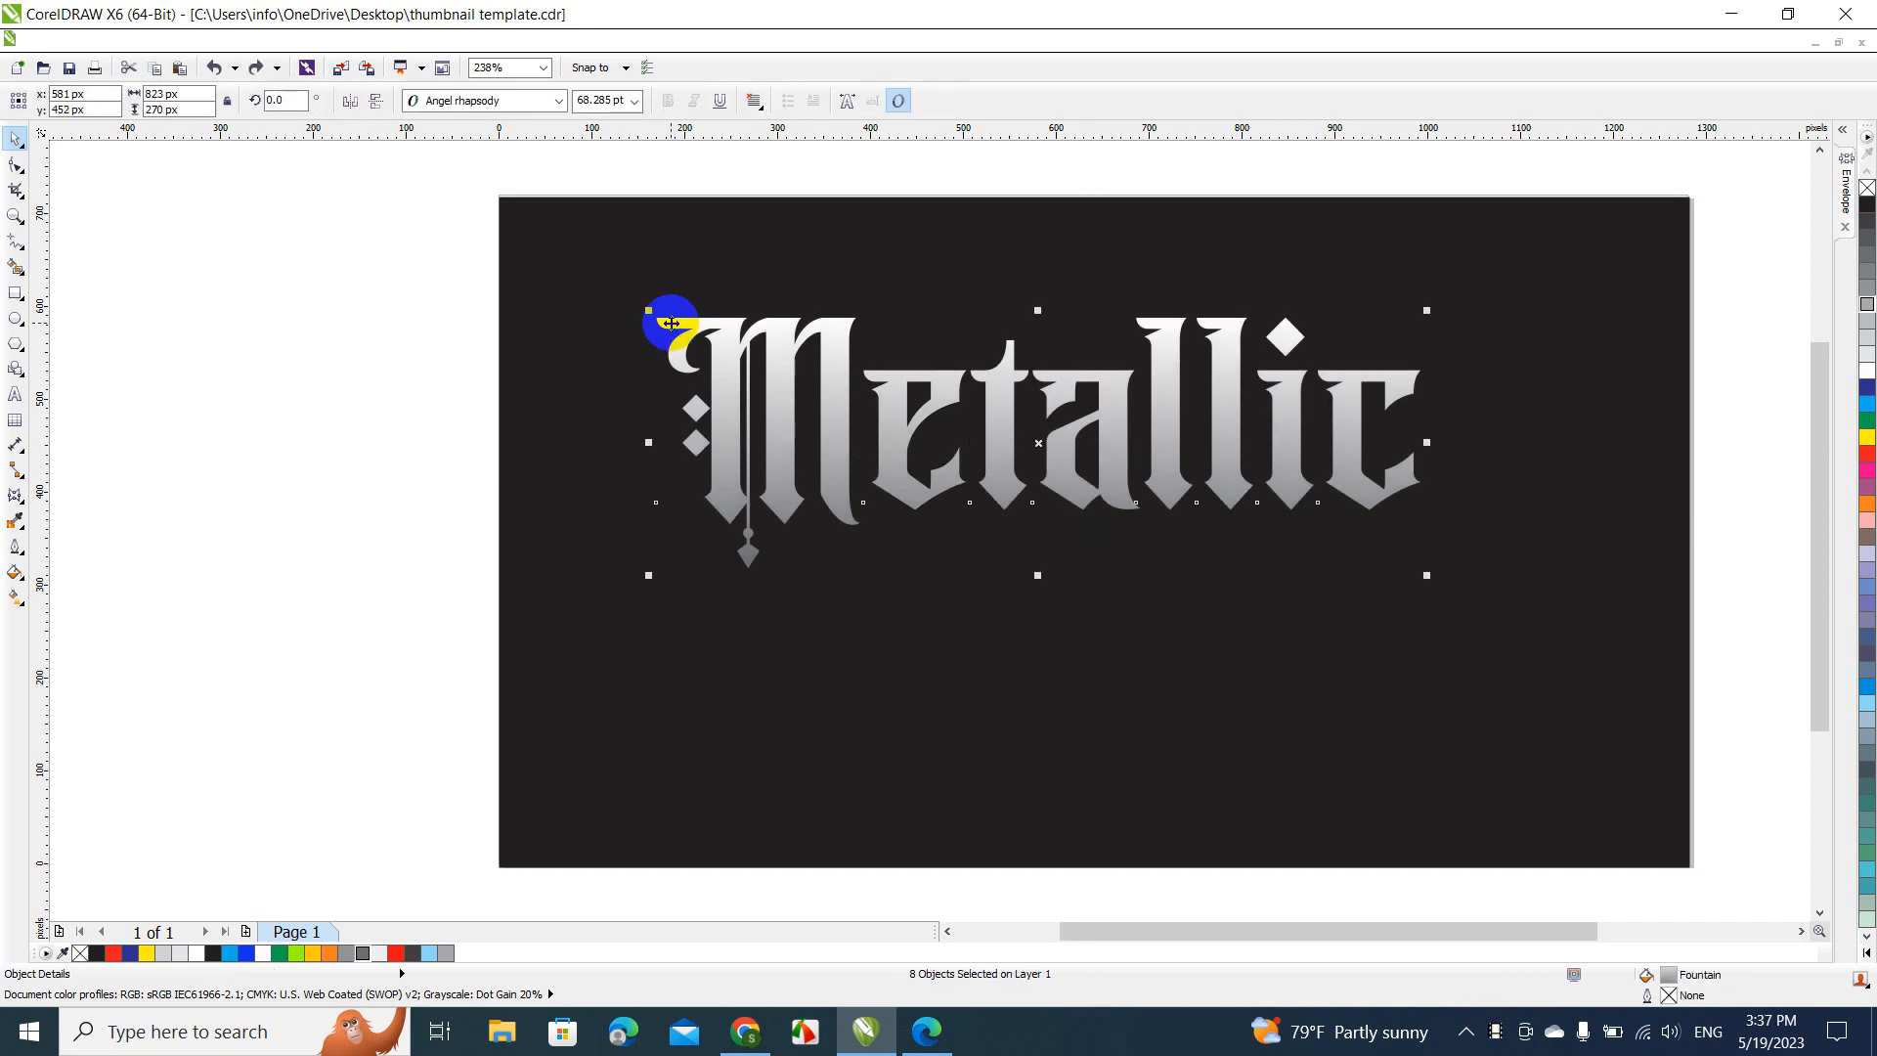
left_click(671, 323)
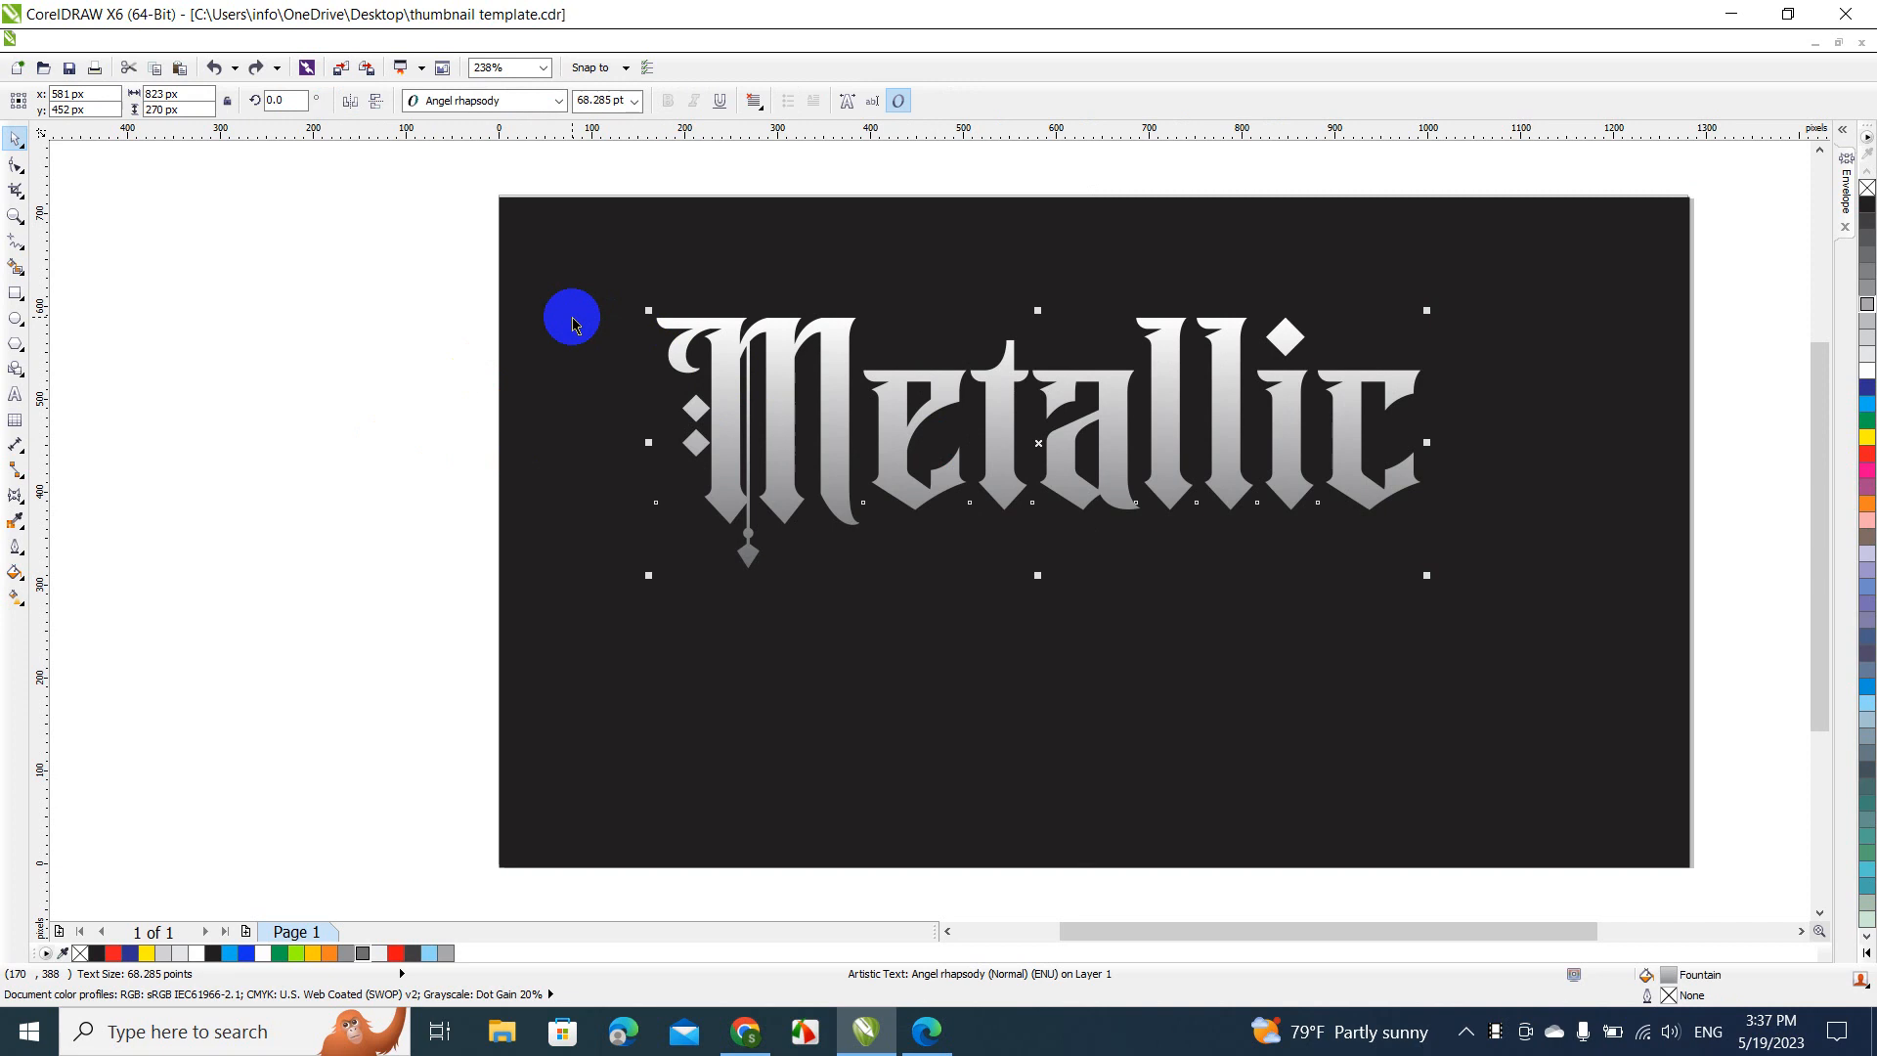
Move the whole "Metallic" text down by about 106 px, toward the middle of the black rectangle
left_click(748, 339)
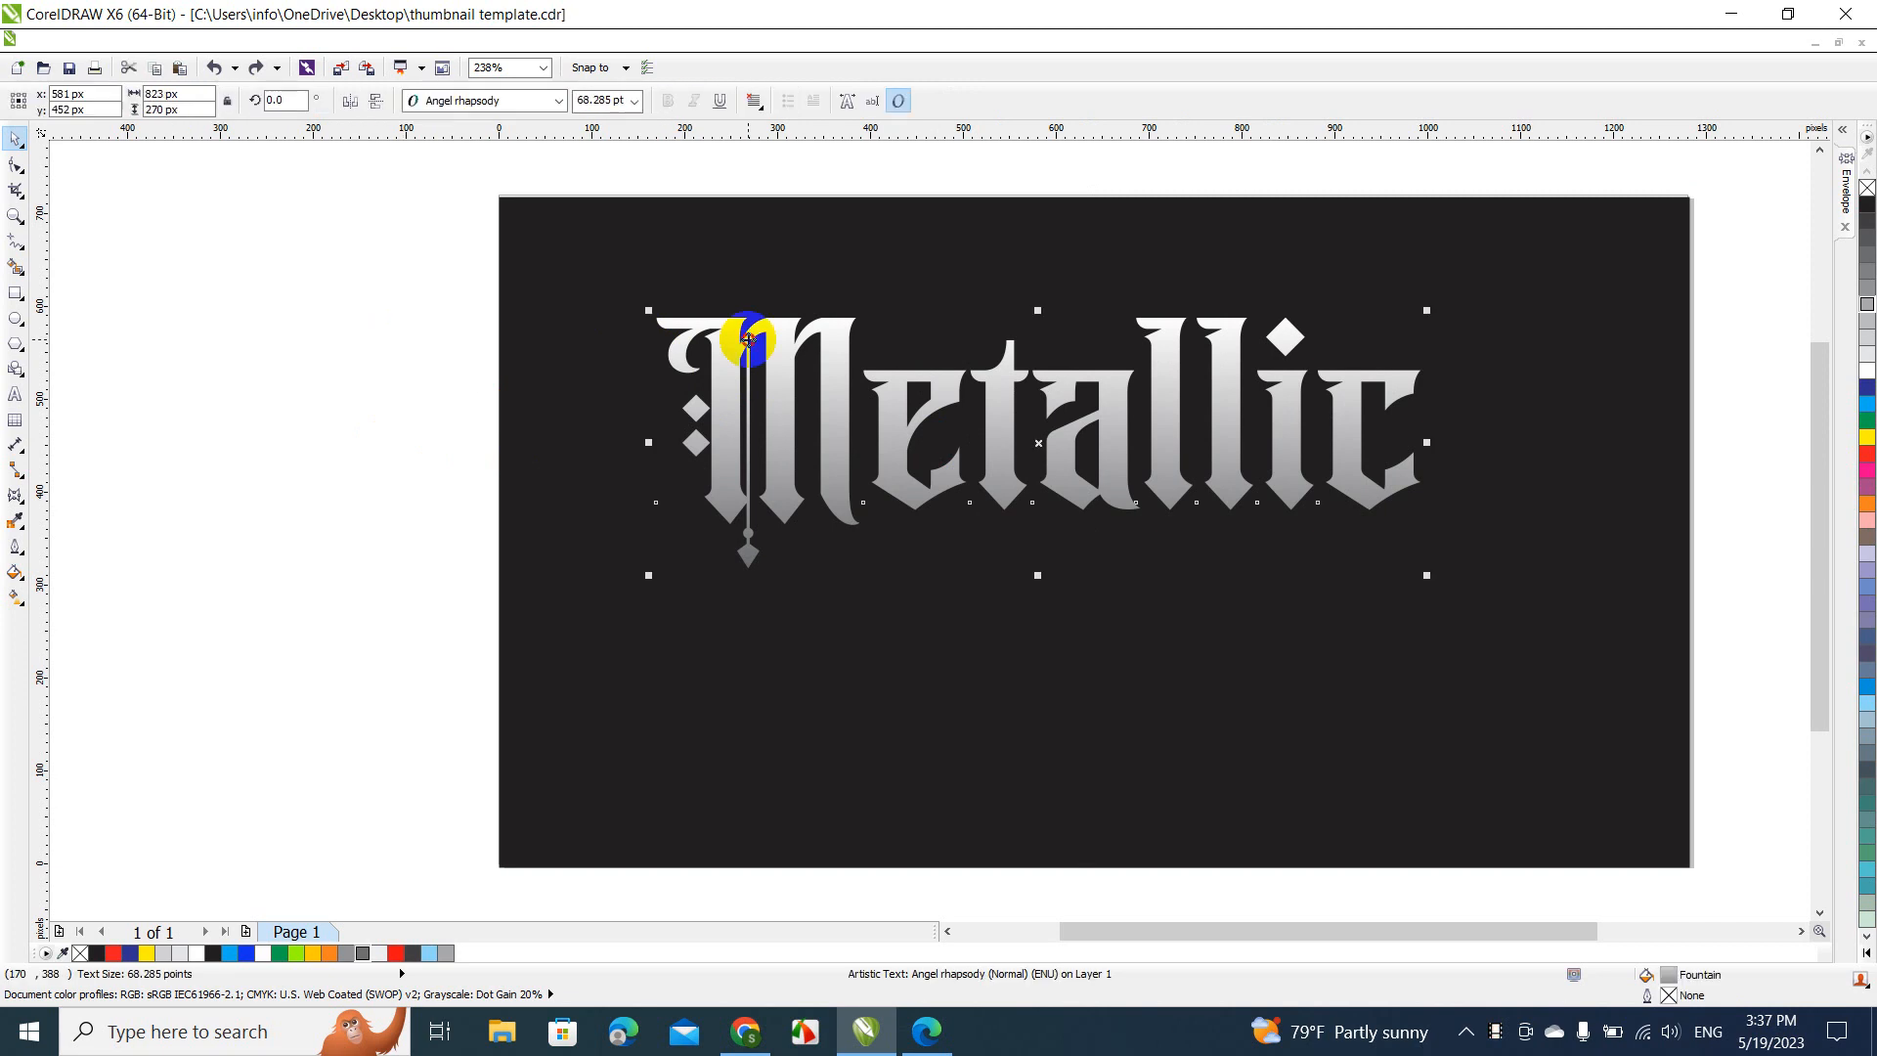
left_click_drag(748, 340, 751, 438)
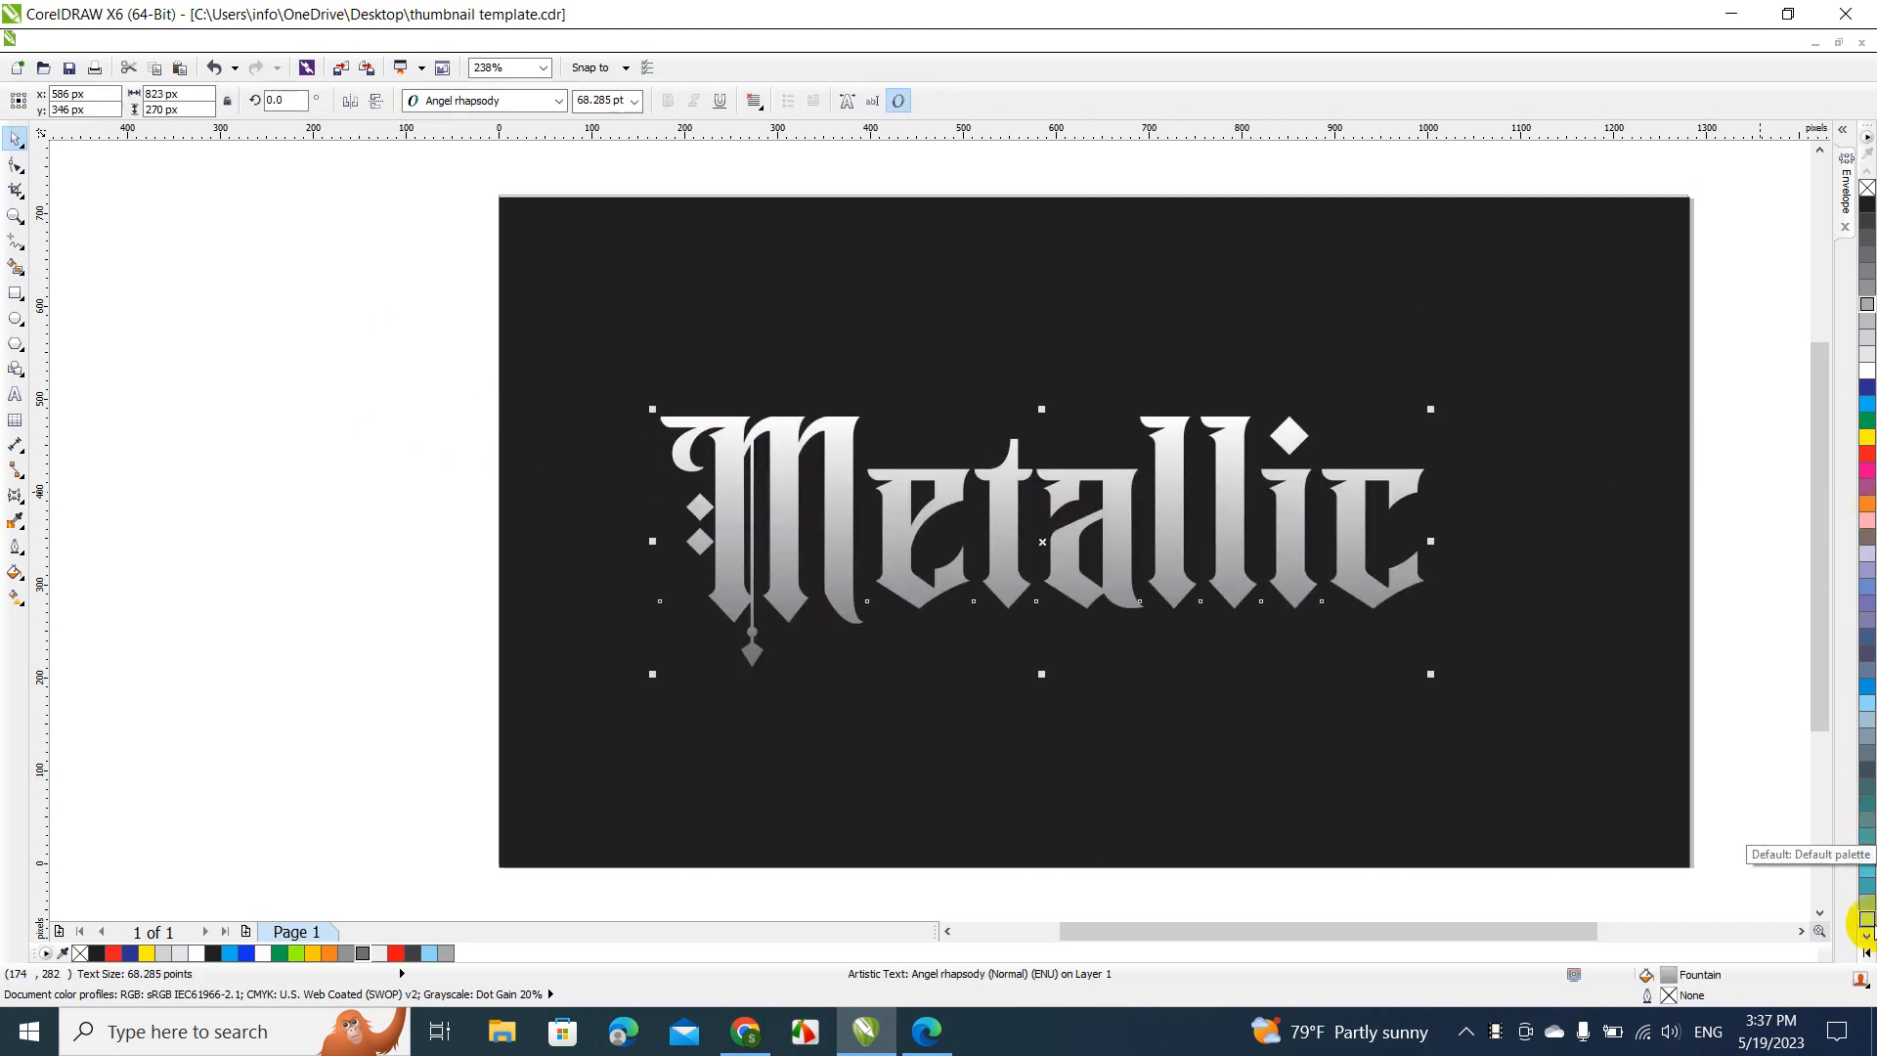
Try yellow and gold palette colors on the "Metallic" text, and settle on a uniform green fill of C40 M0 Y100 K0
left_click(1866, 936)
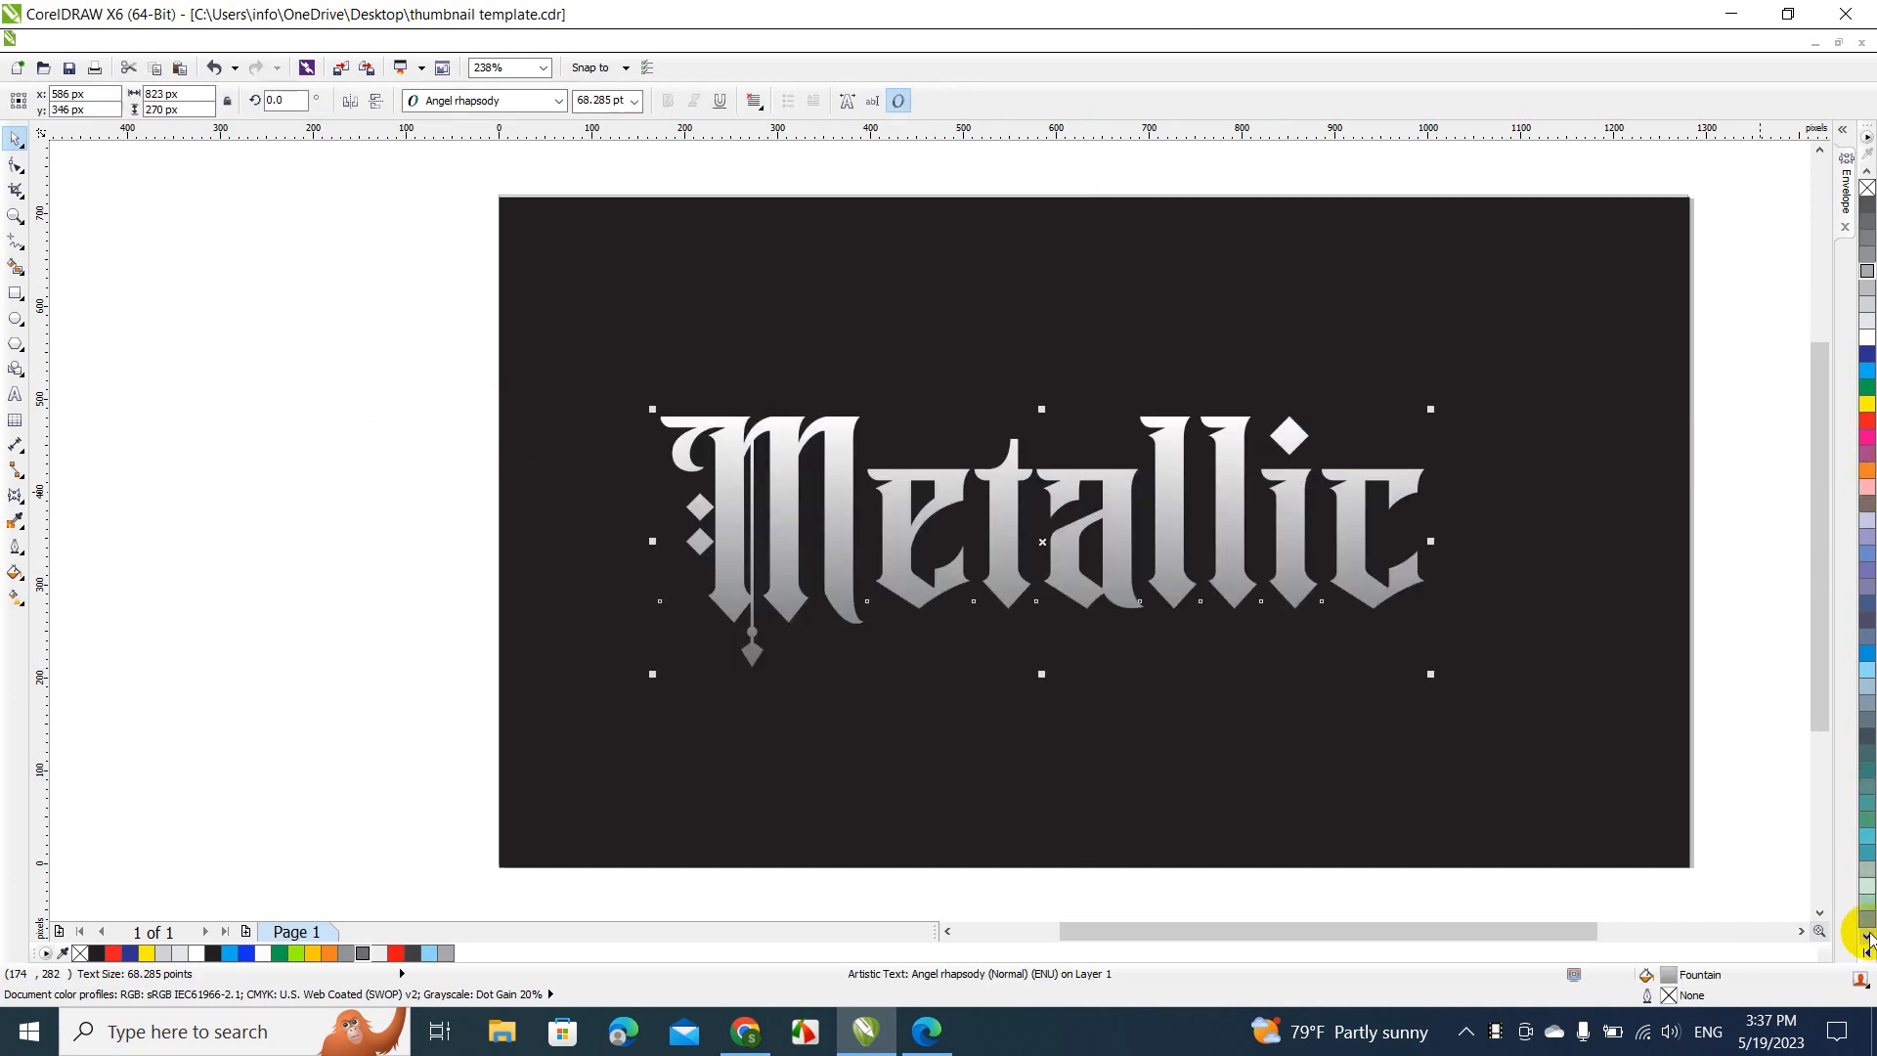
left_click(1867, 941)
left_click(1867, 941)
left_click(1867, 941)
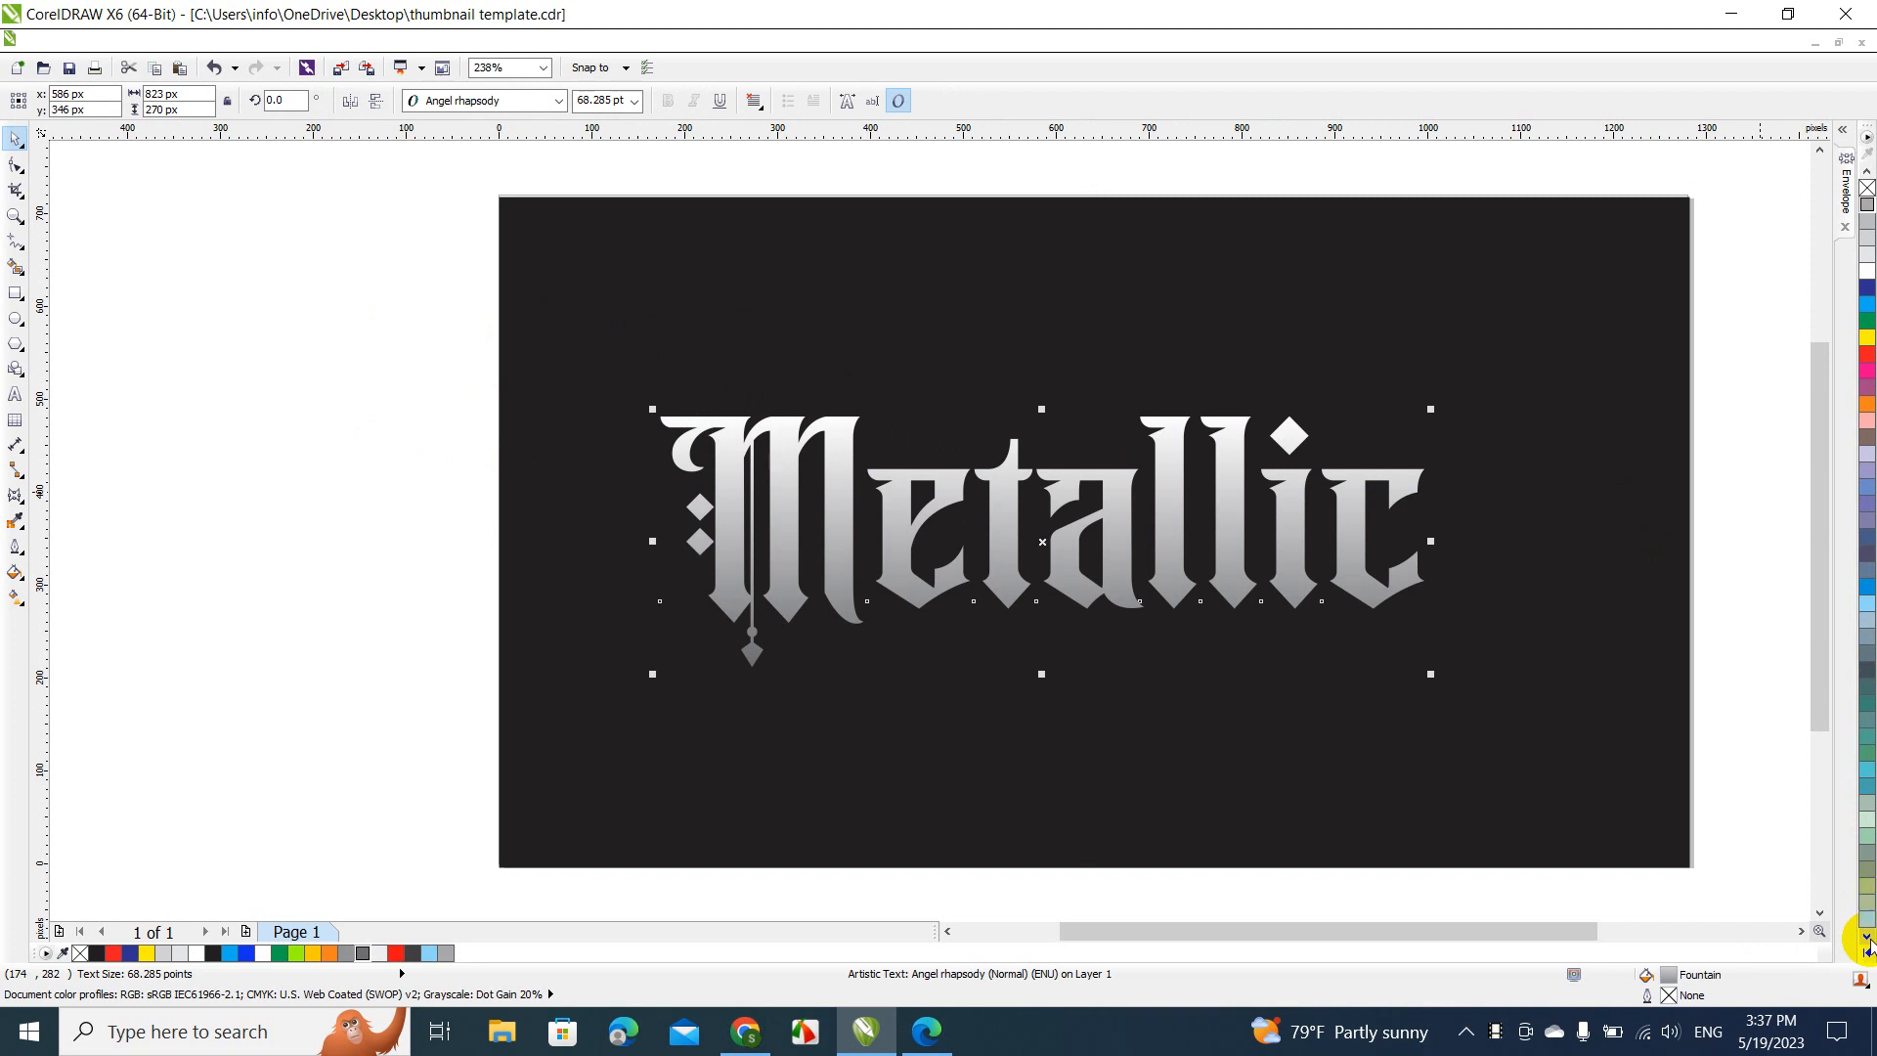
left_click(1866, 941)
left_click(1867, 941)
left_click(1867, 941)
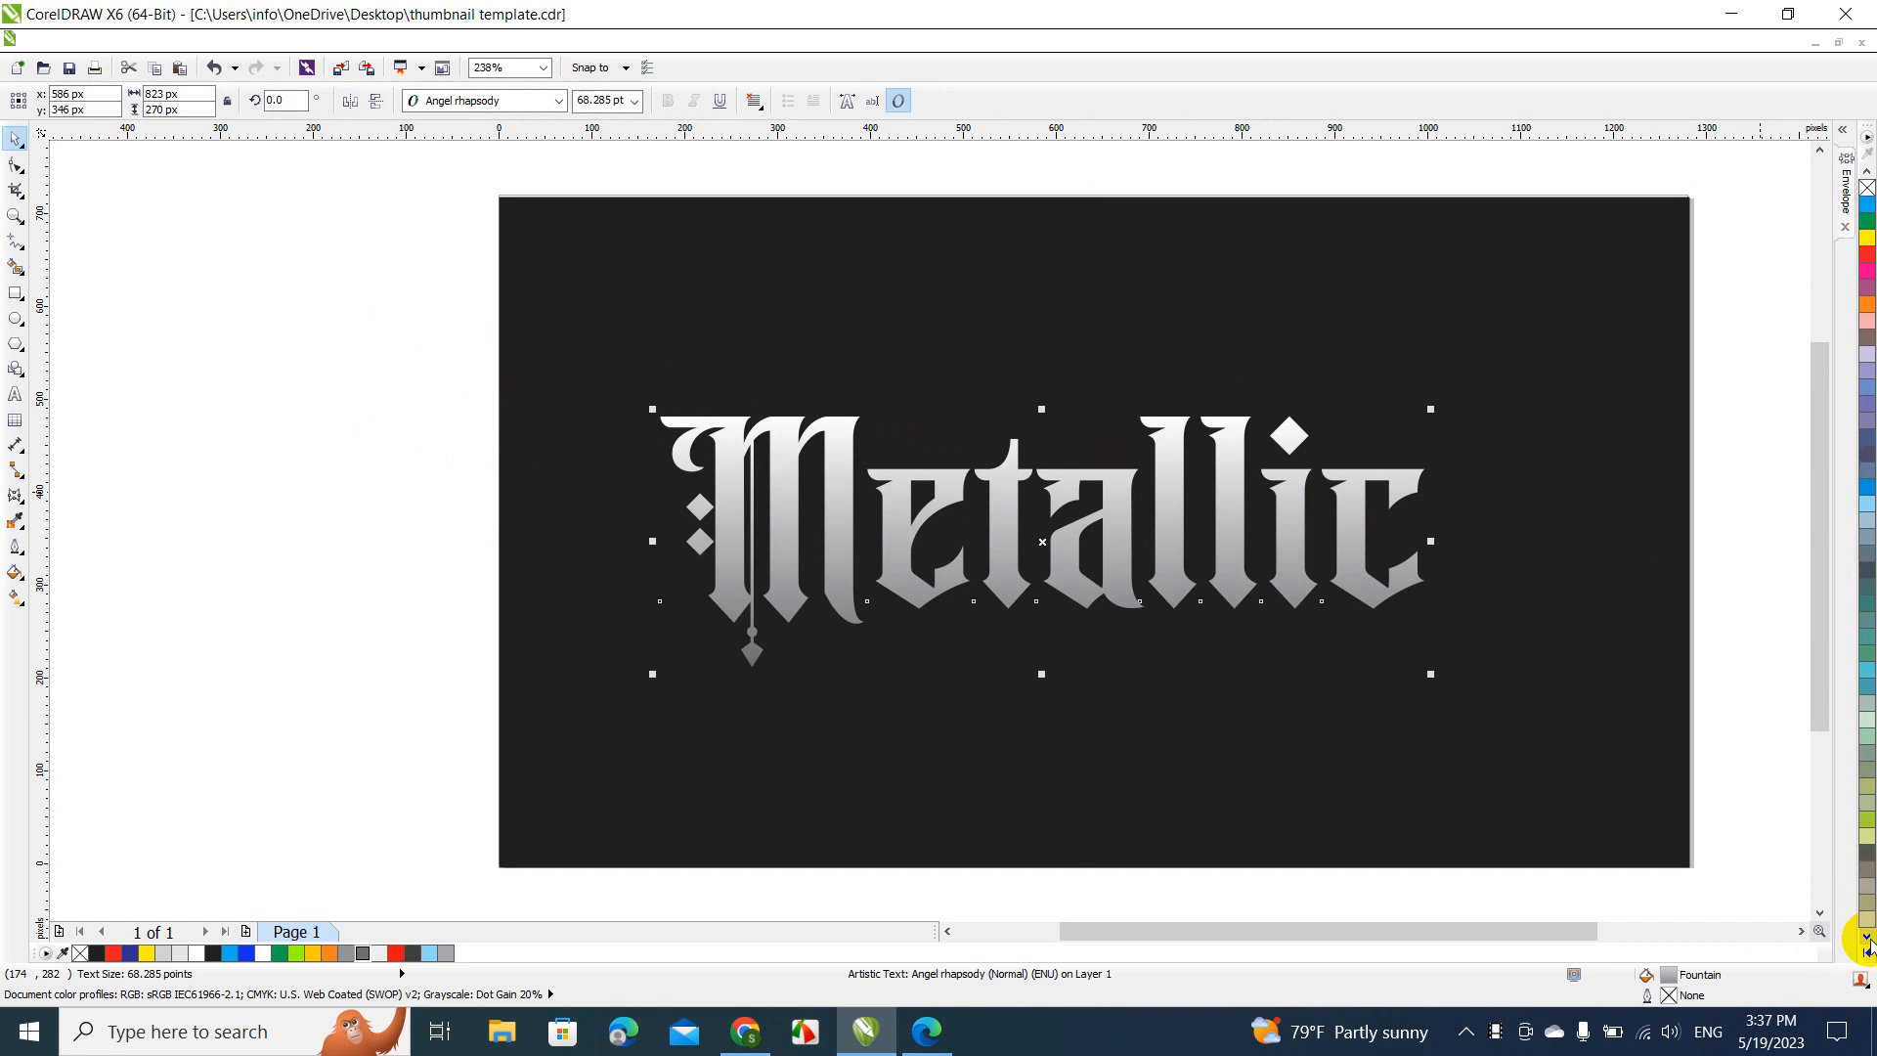
left_click(1867, 940)
left_click(1867, 941)
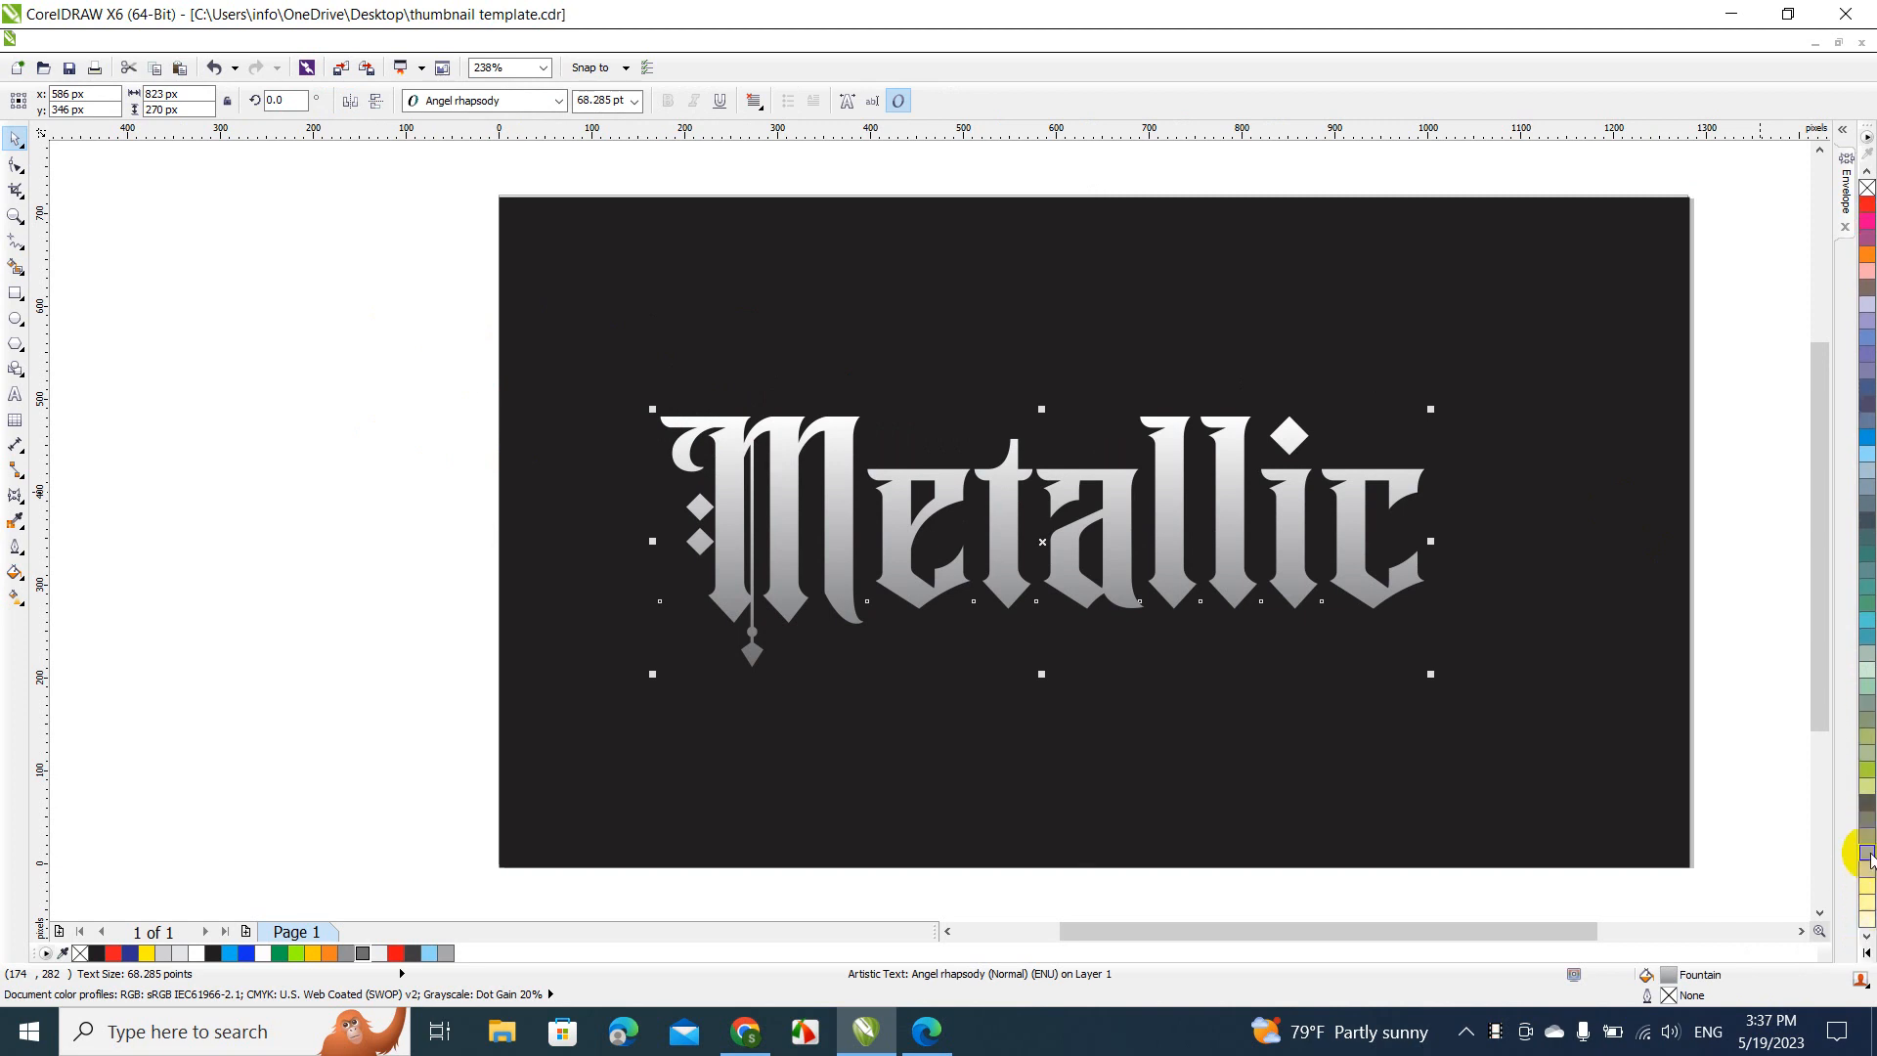
left_click(1868, 886)
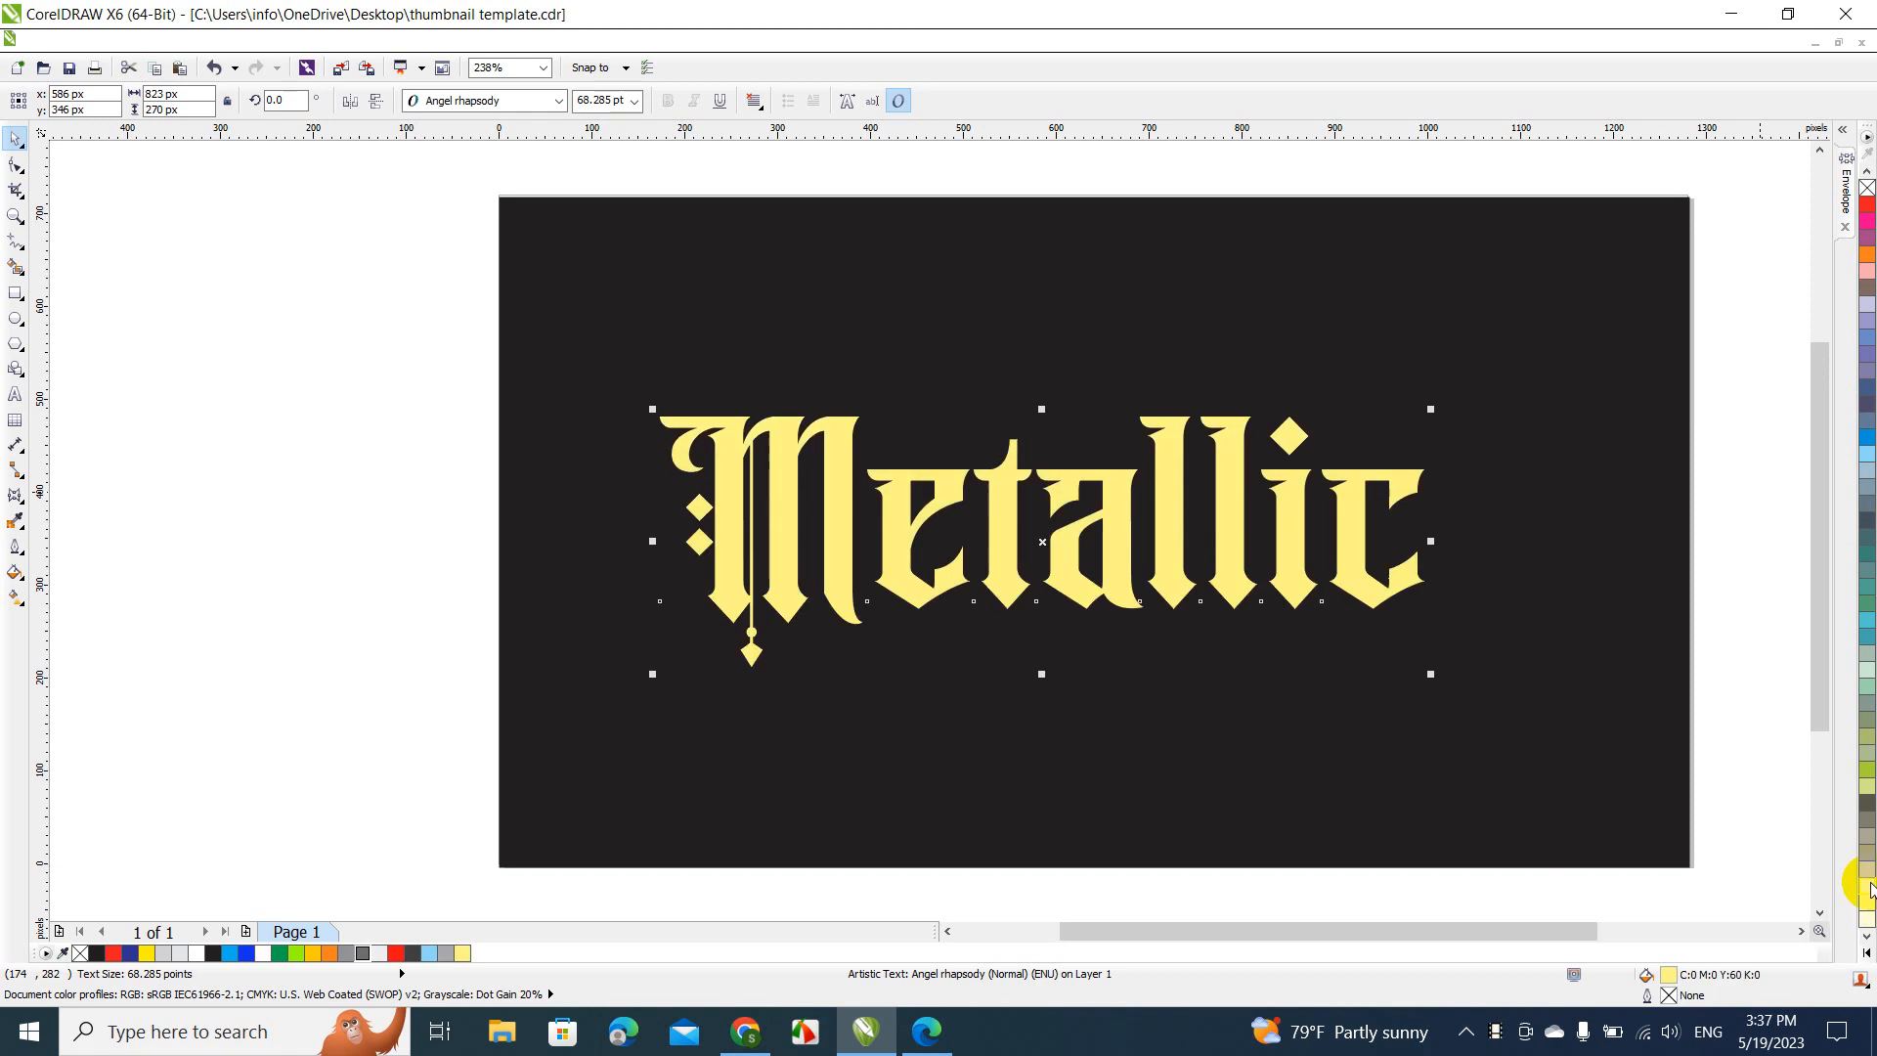
left_click(1868, 872)
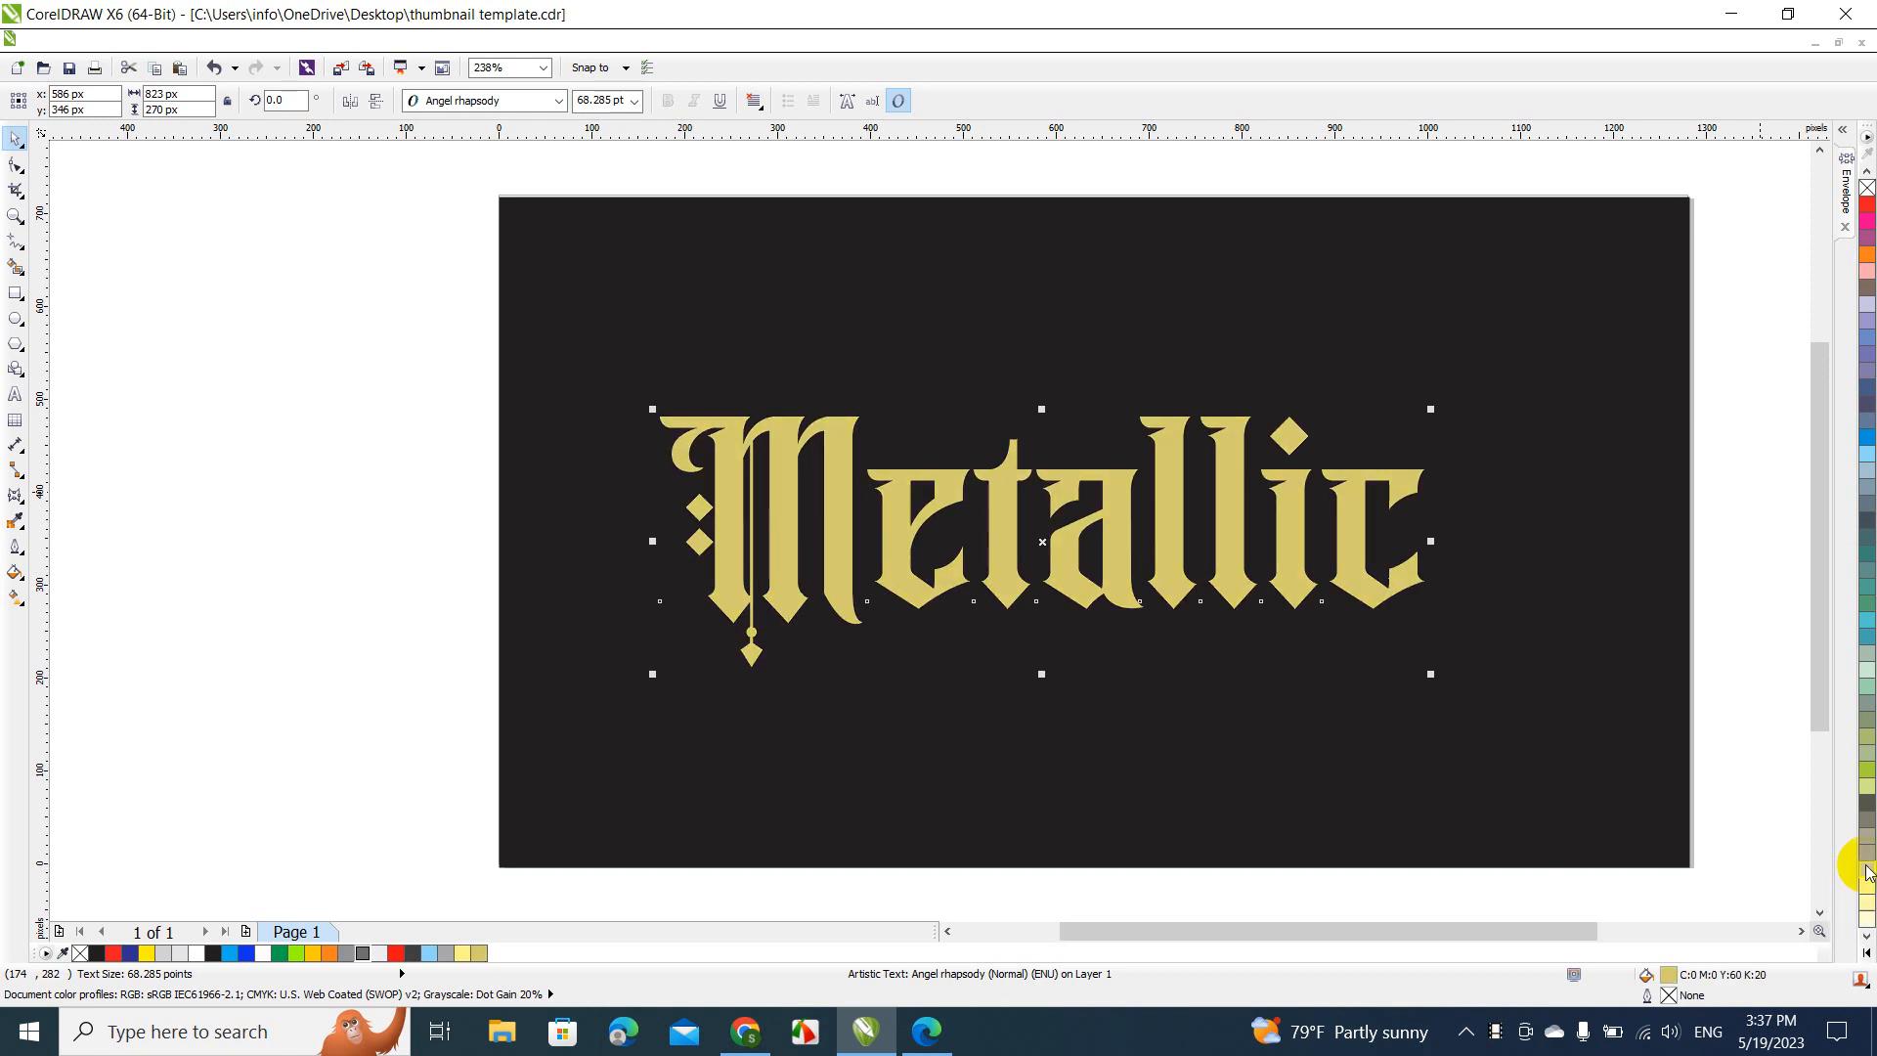
left_click(1869, 784)
left_click(1868, 773)
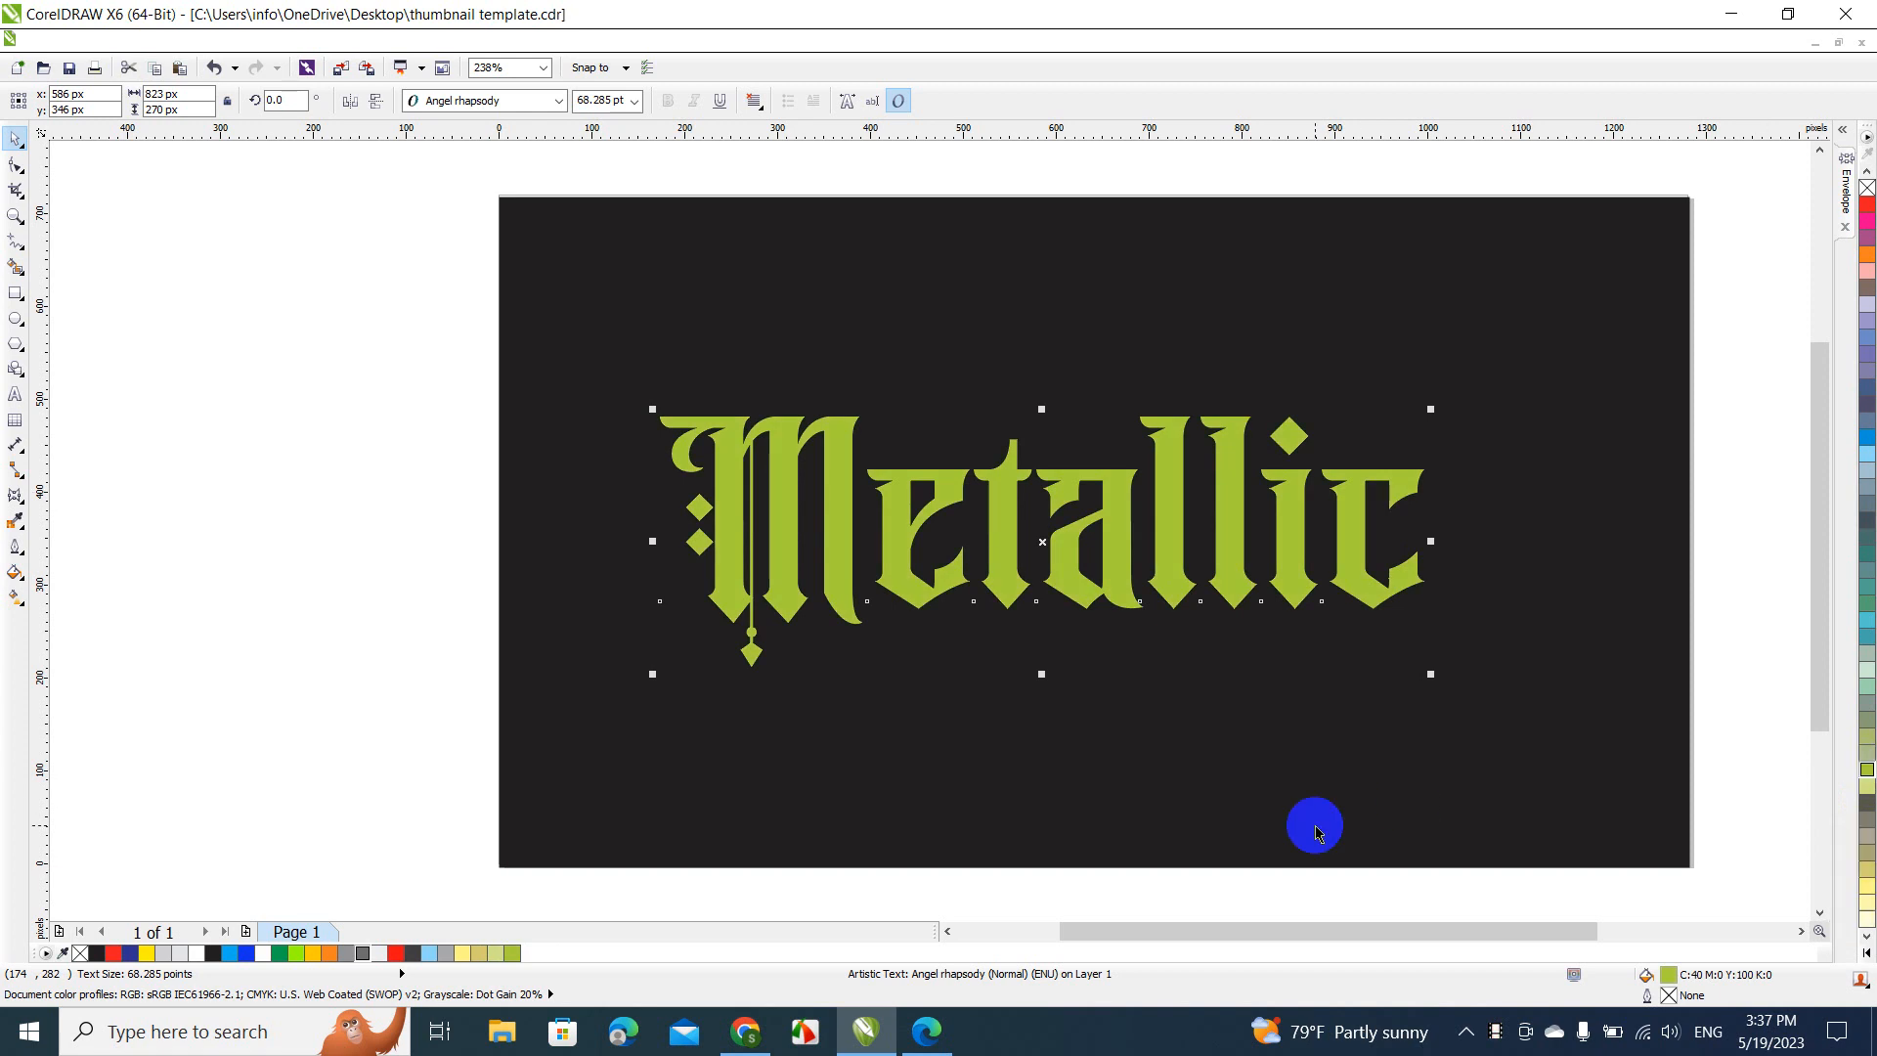
Try a linear two-color fountain fill from green to yellow on the "Metallic" text, and undo it
left_click(17, 576)
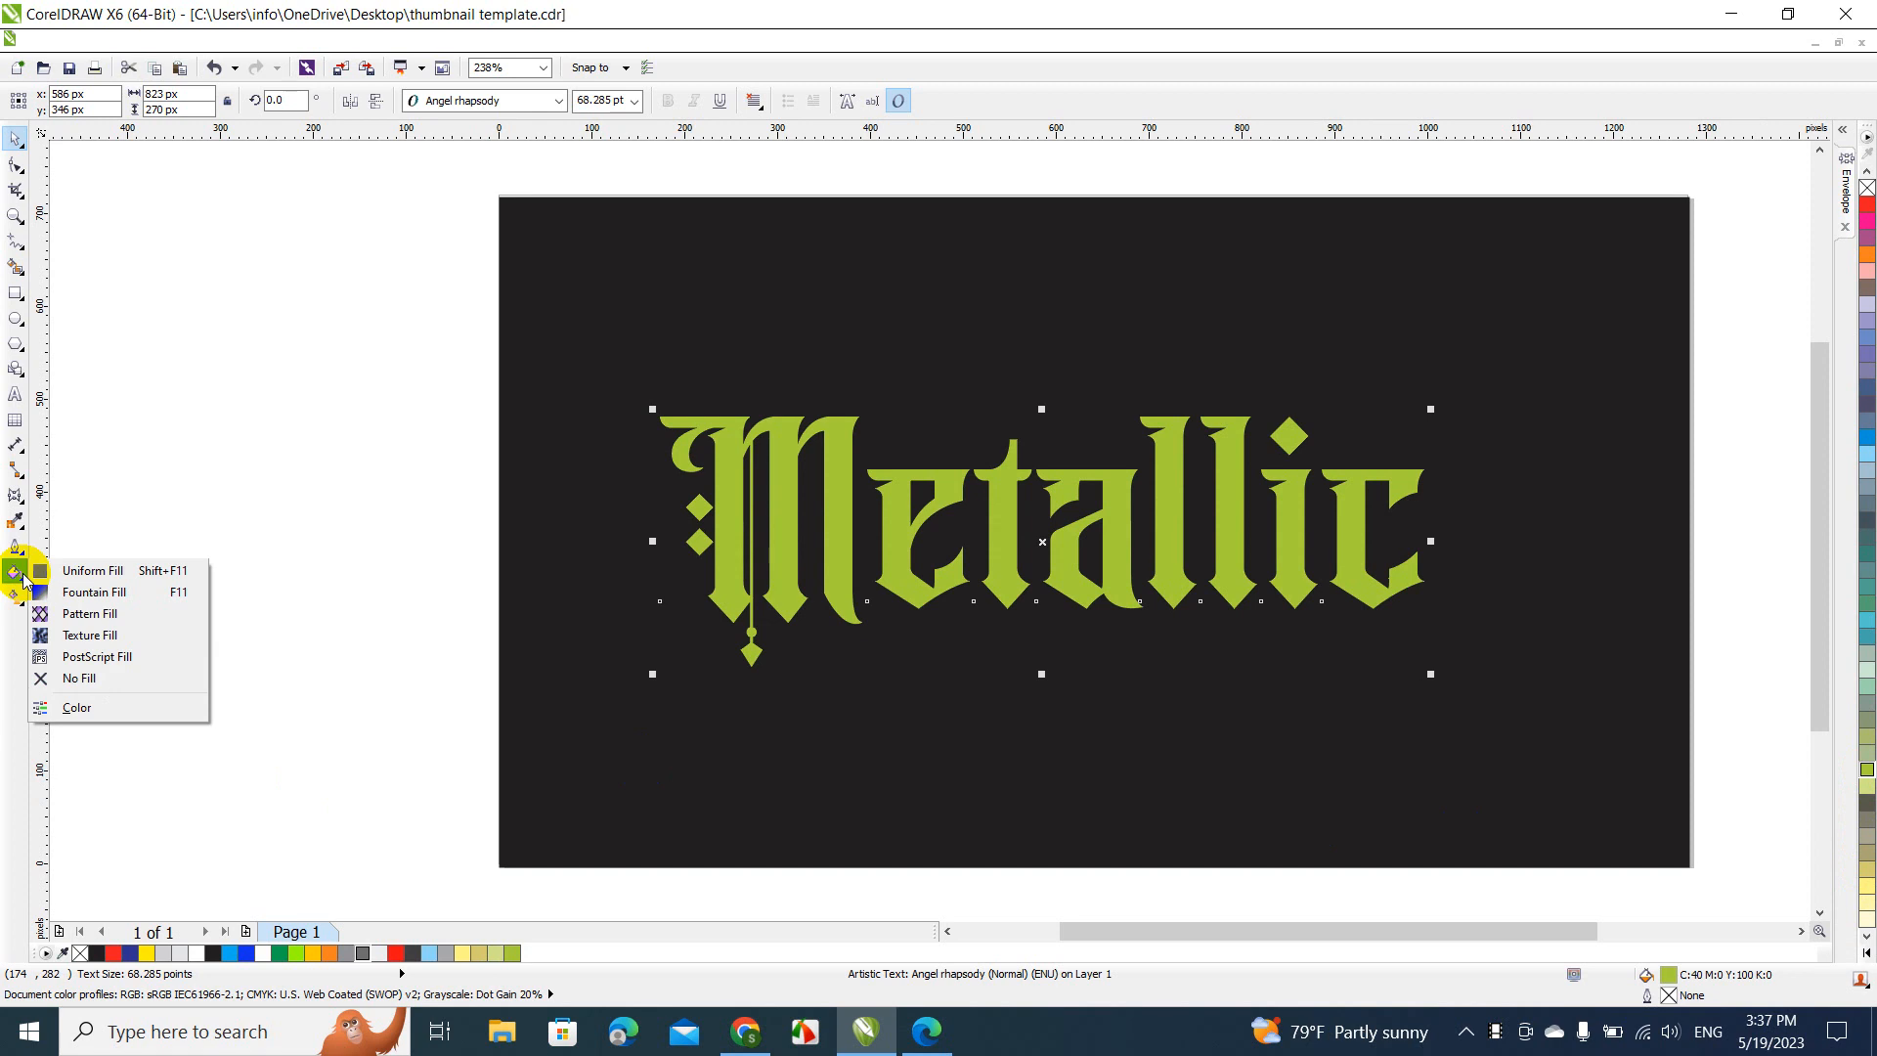
left_click(69, 590)
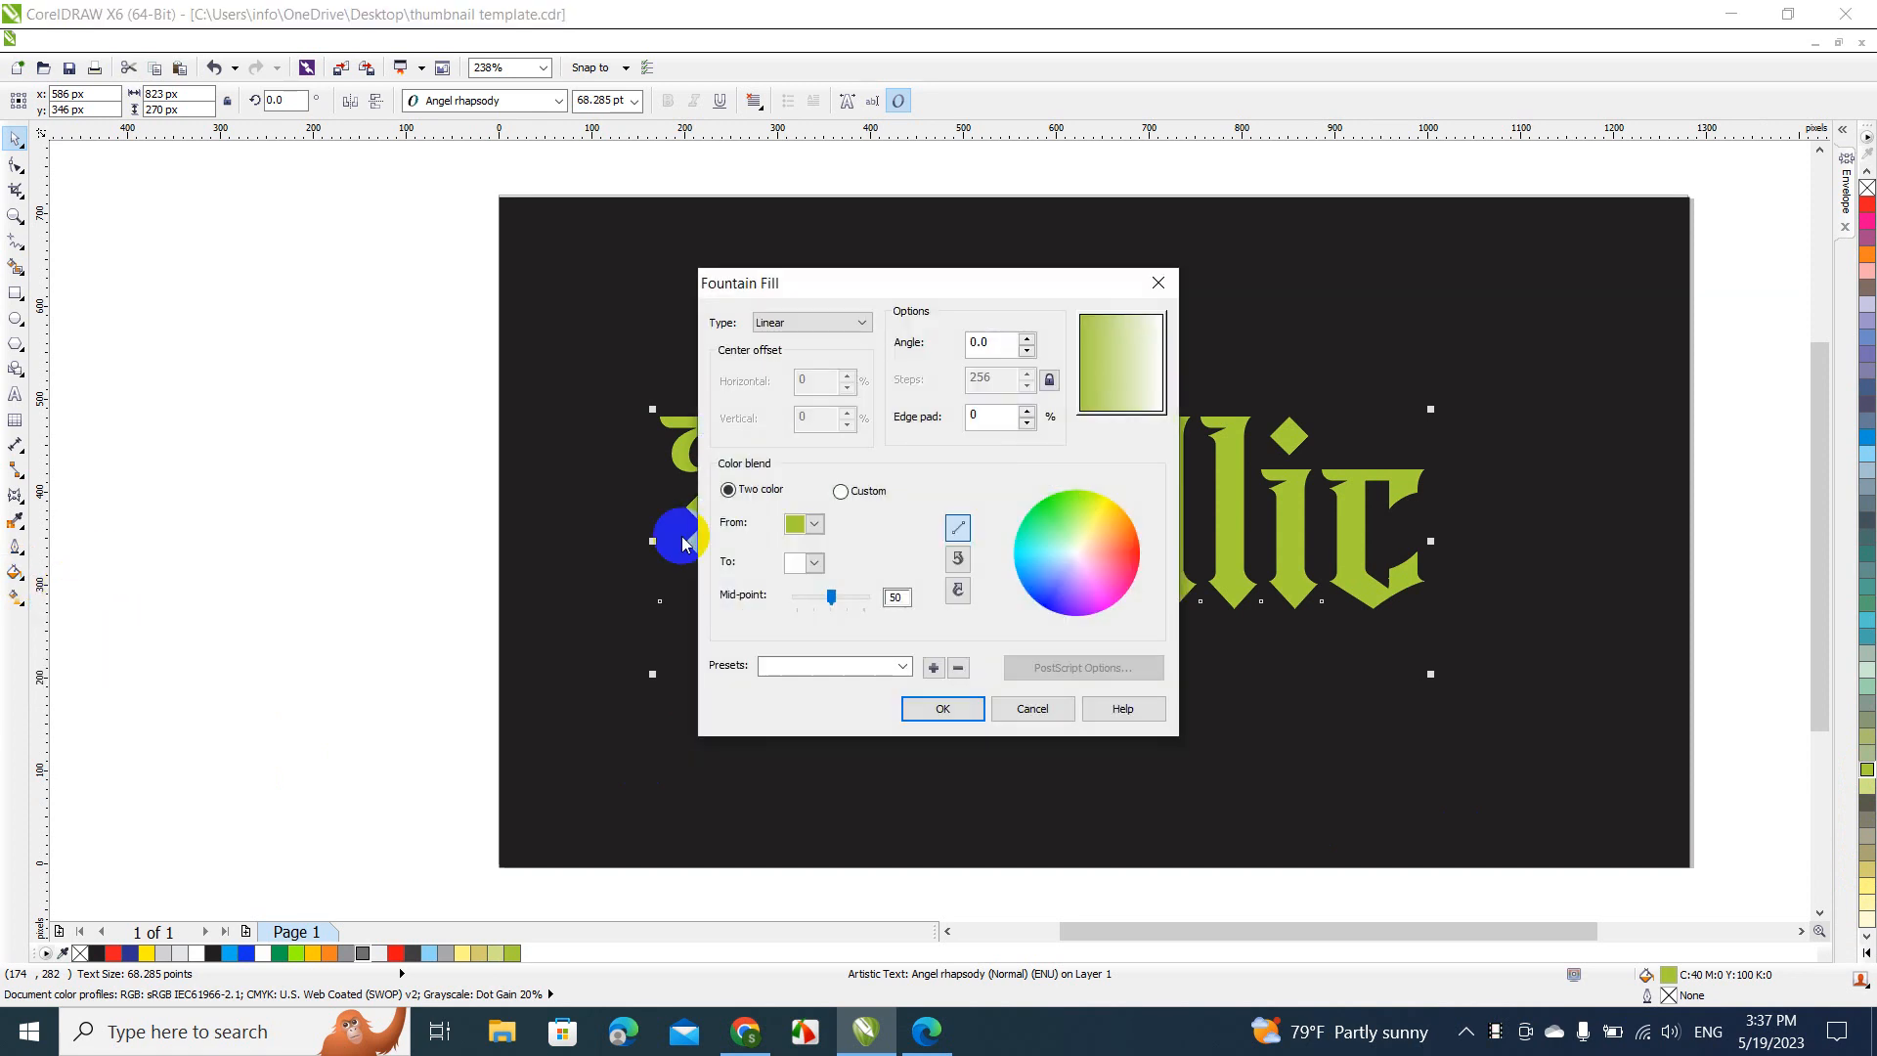
left_click(824, 566)
left_click(828, 604)
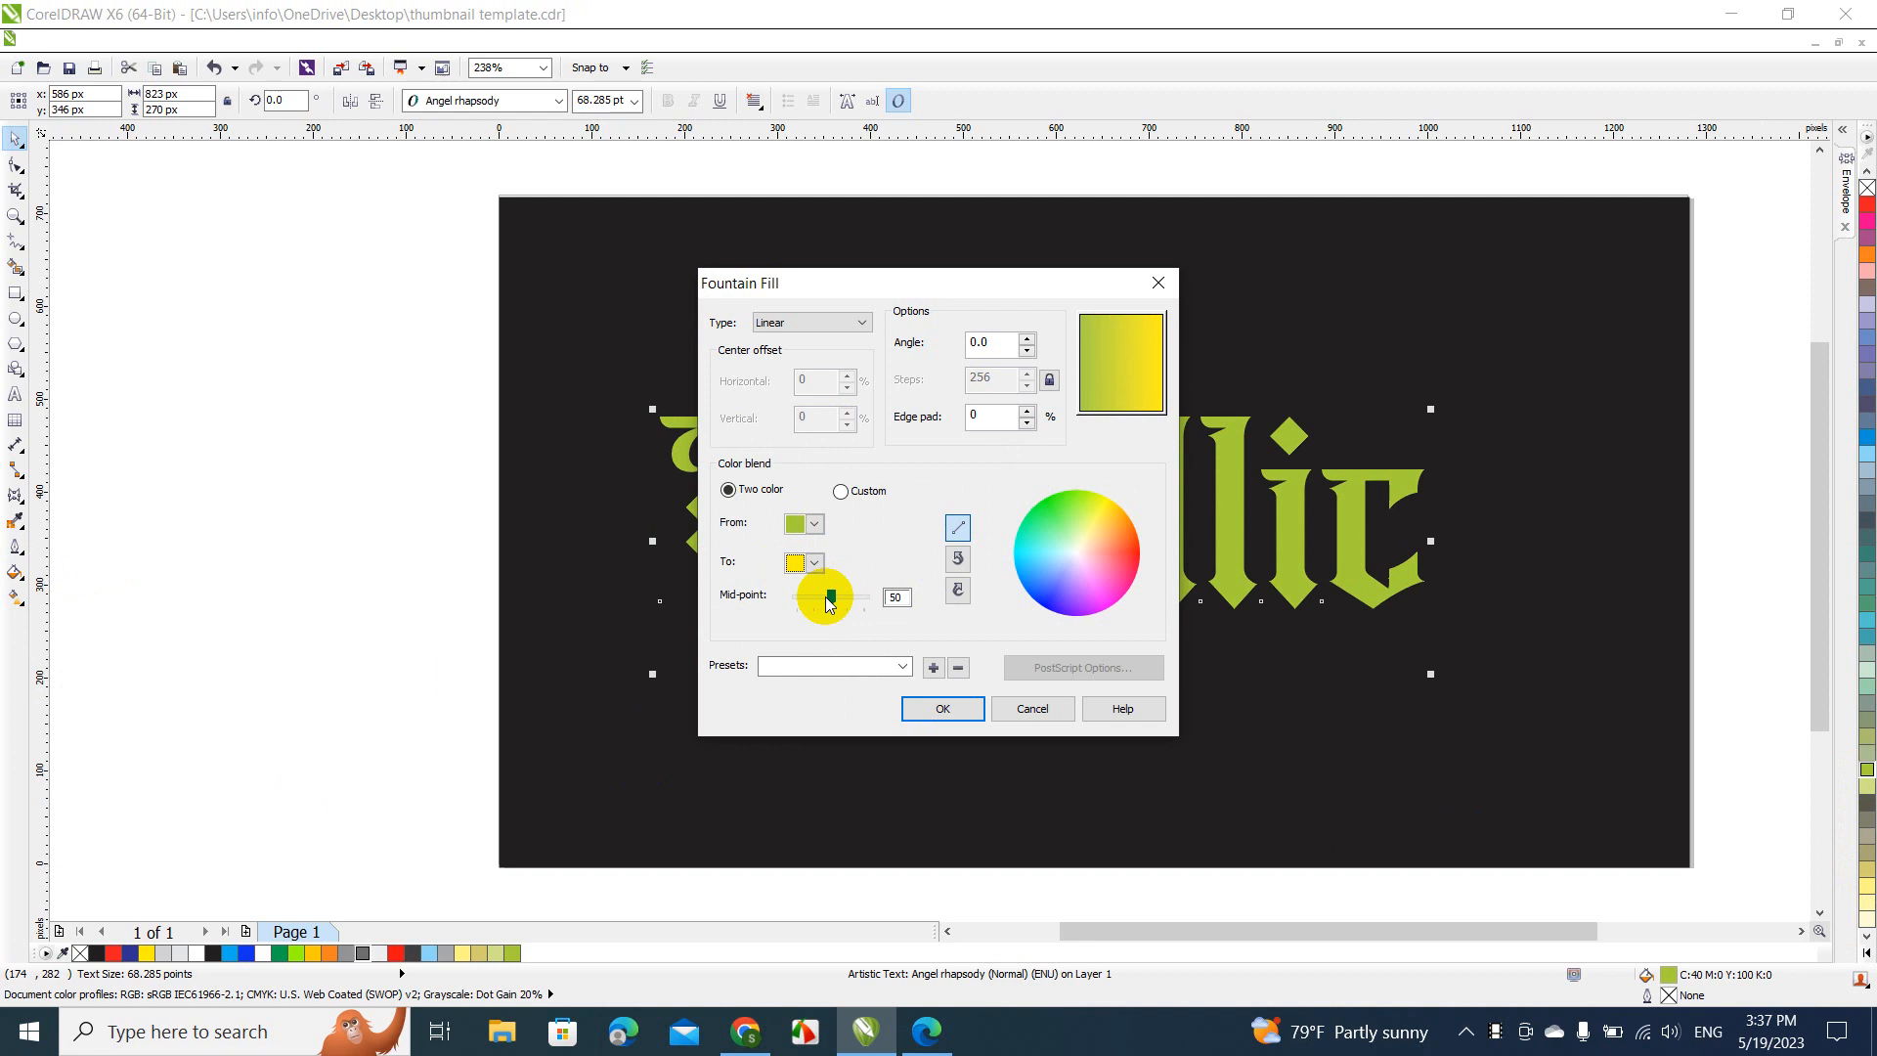
left_click(935, 711)
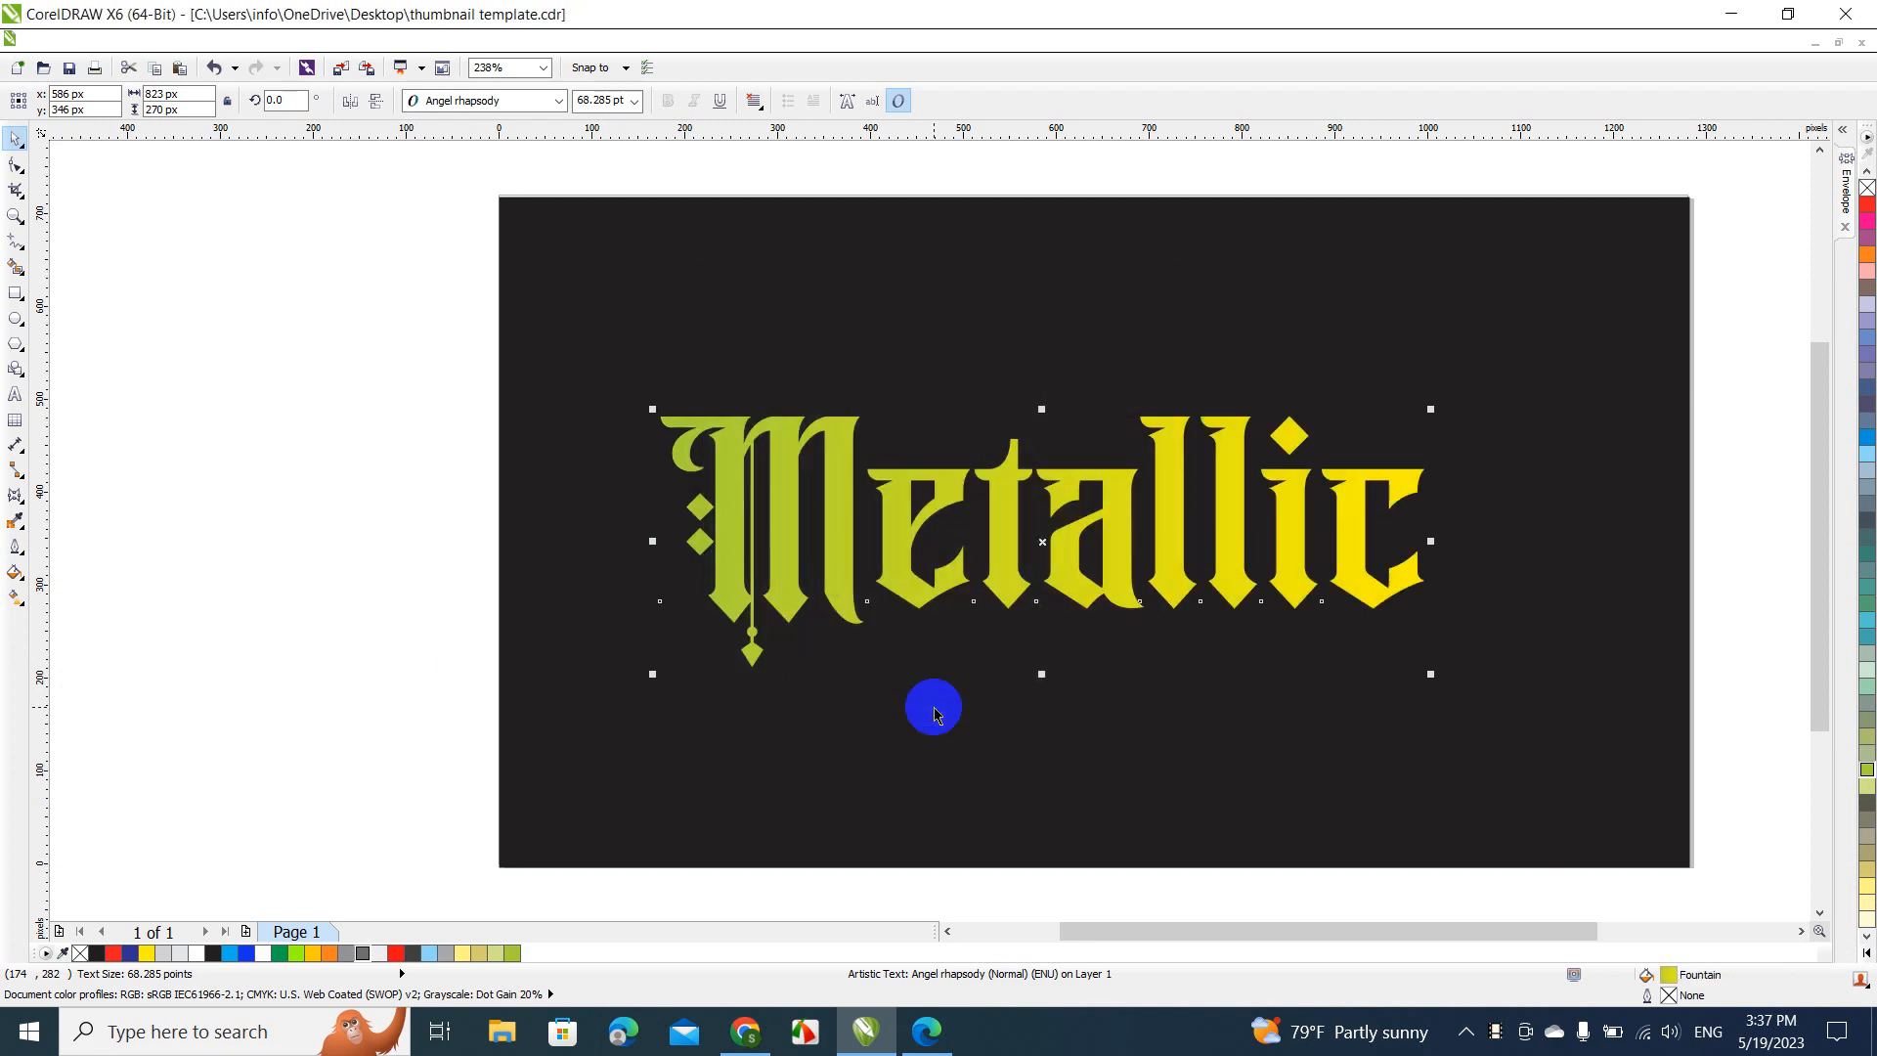
key("ctrl+z")
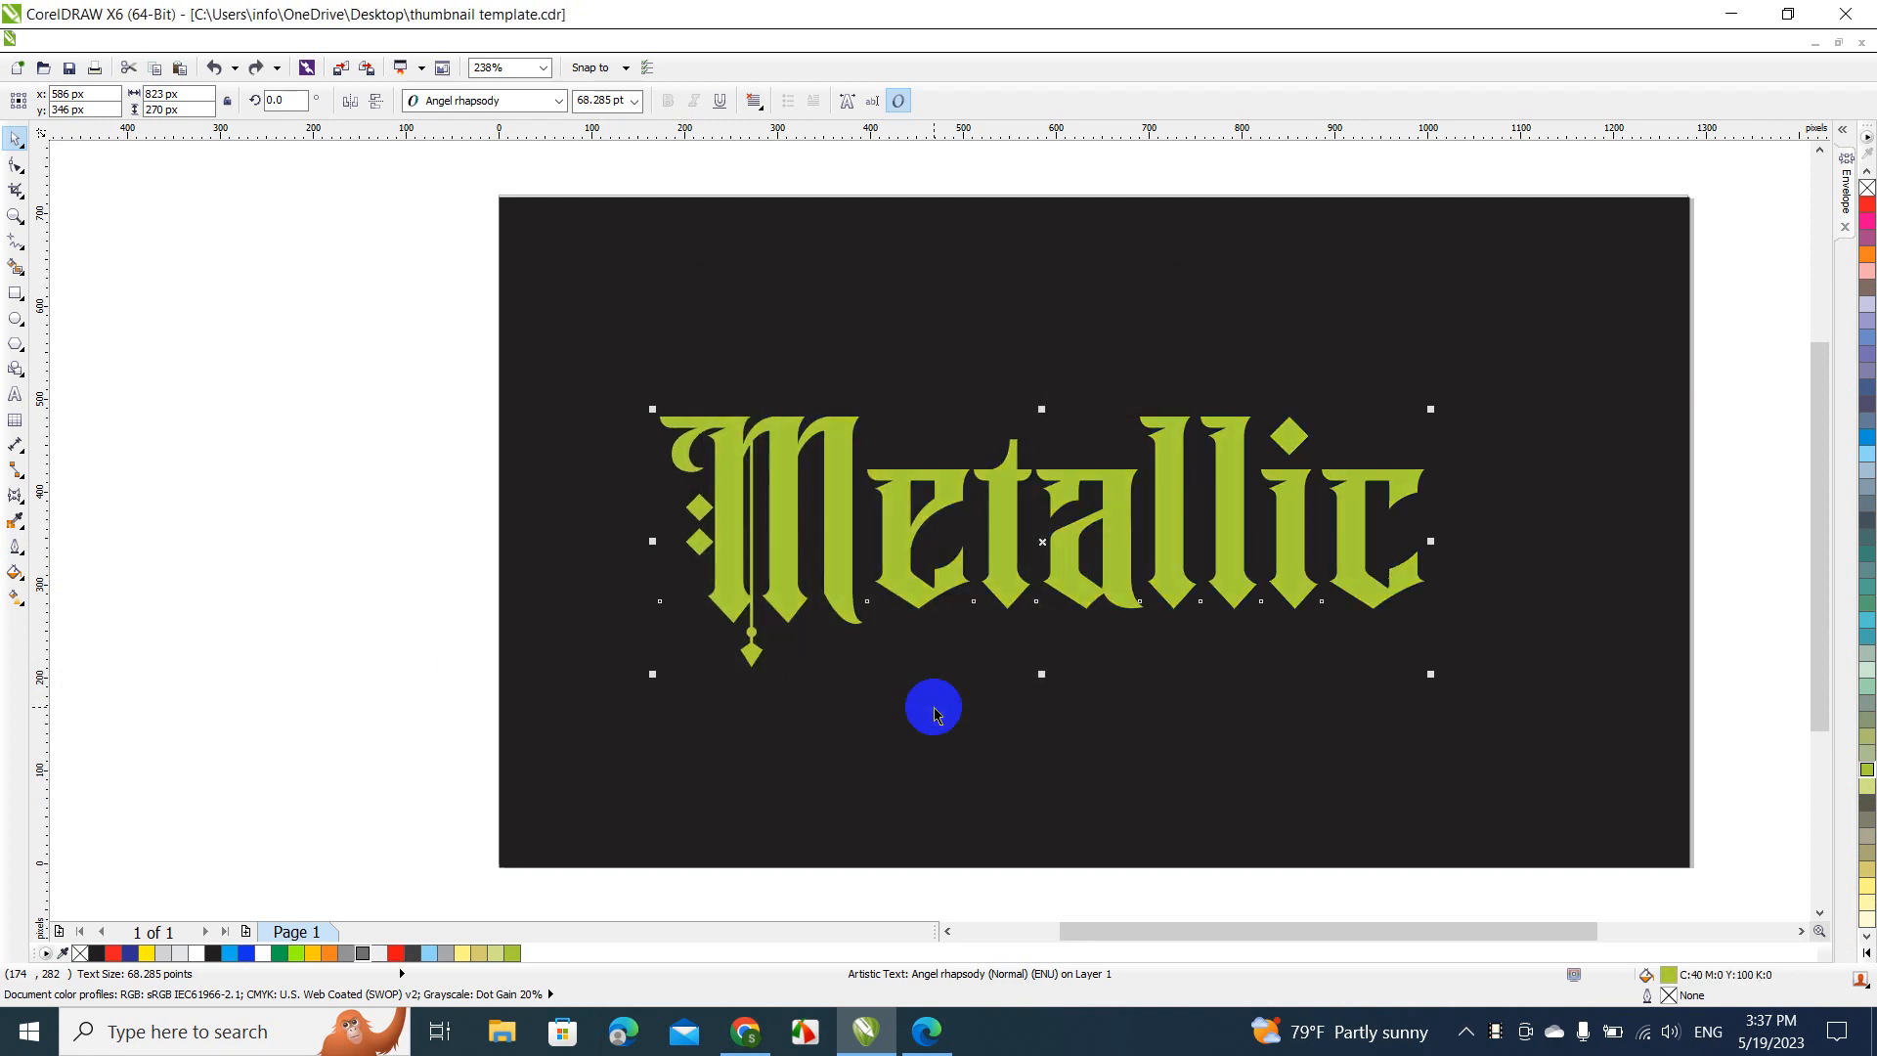
Fill the "Metallic" text with gold C0 M0 Y60 K20 and blend it to Light Yellow with a linear fountain fill
left_click(1867, 891)
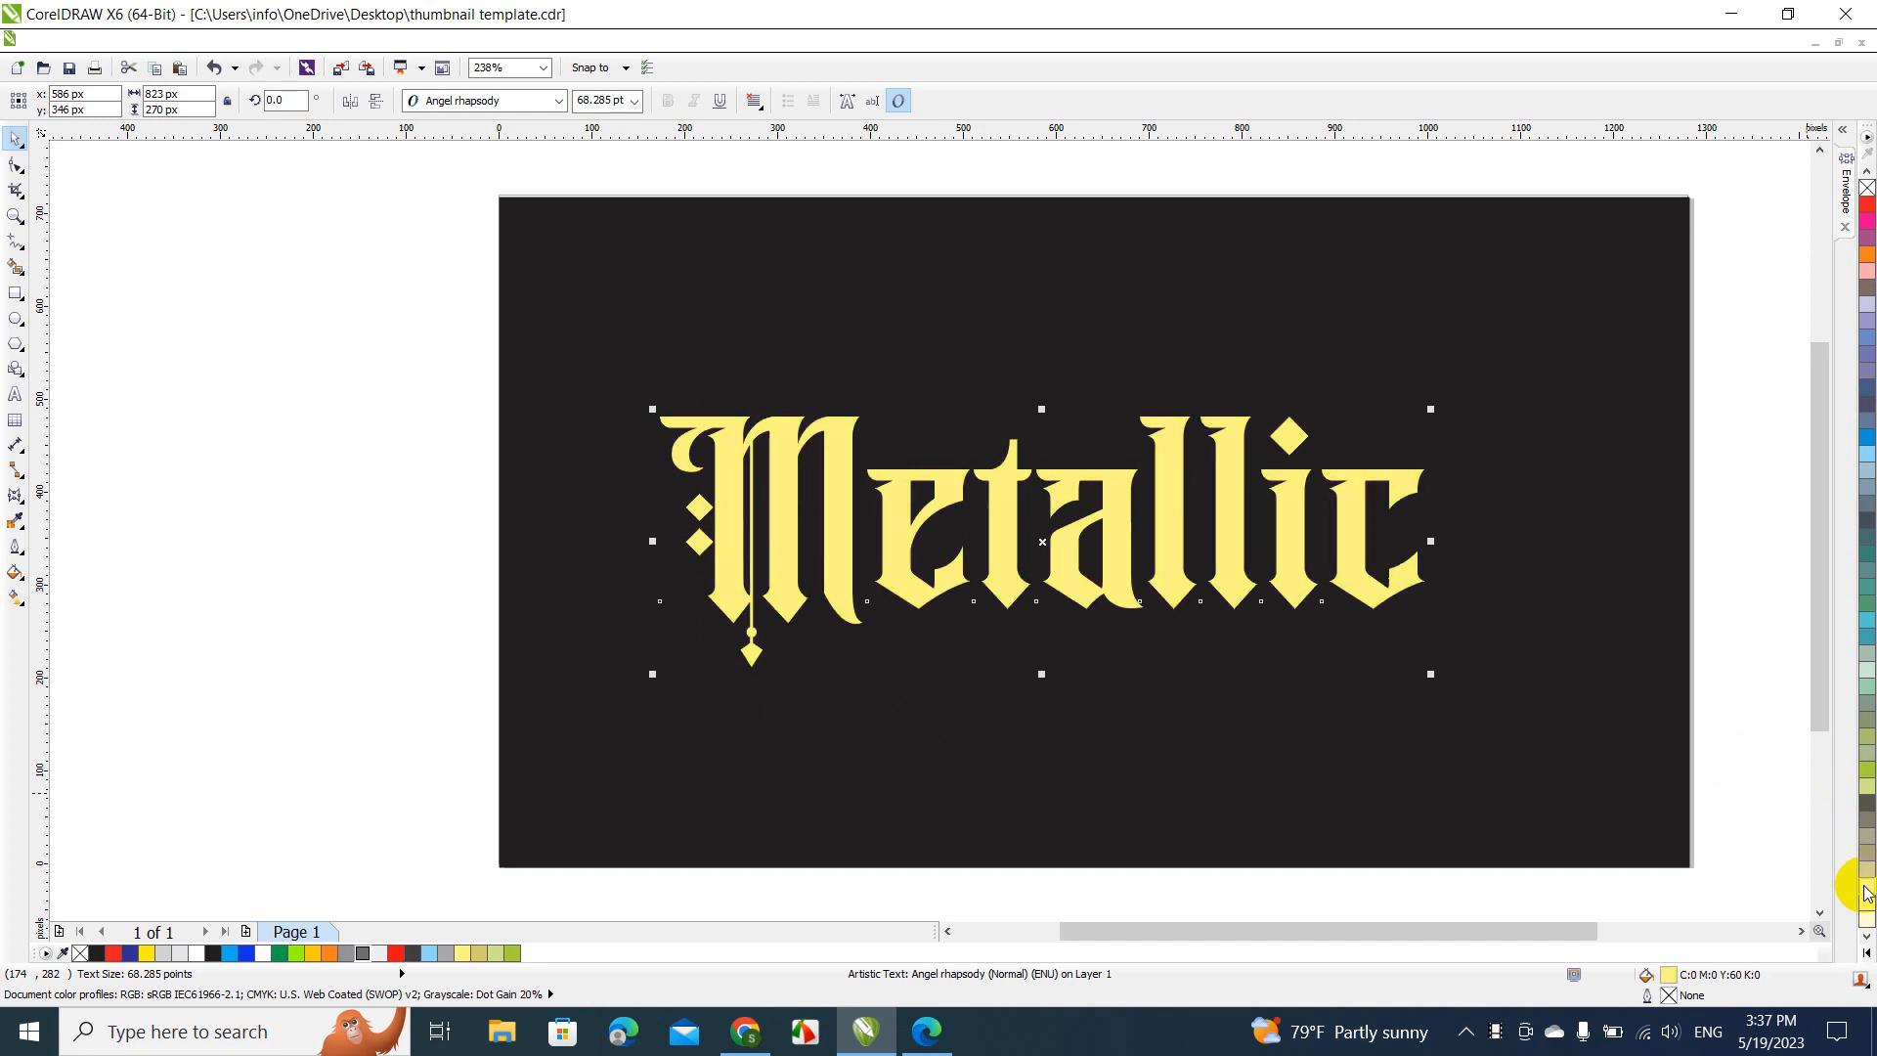
left_click(1867, 877)
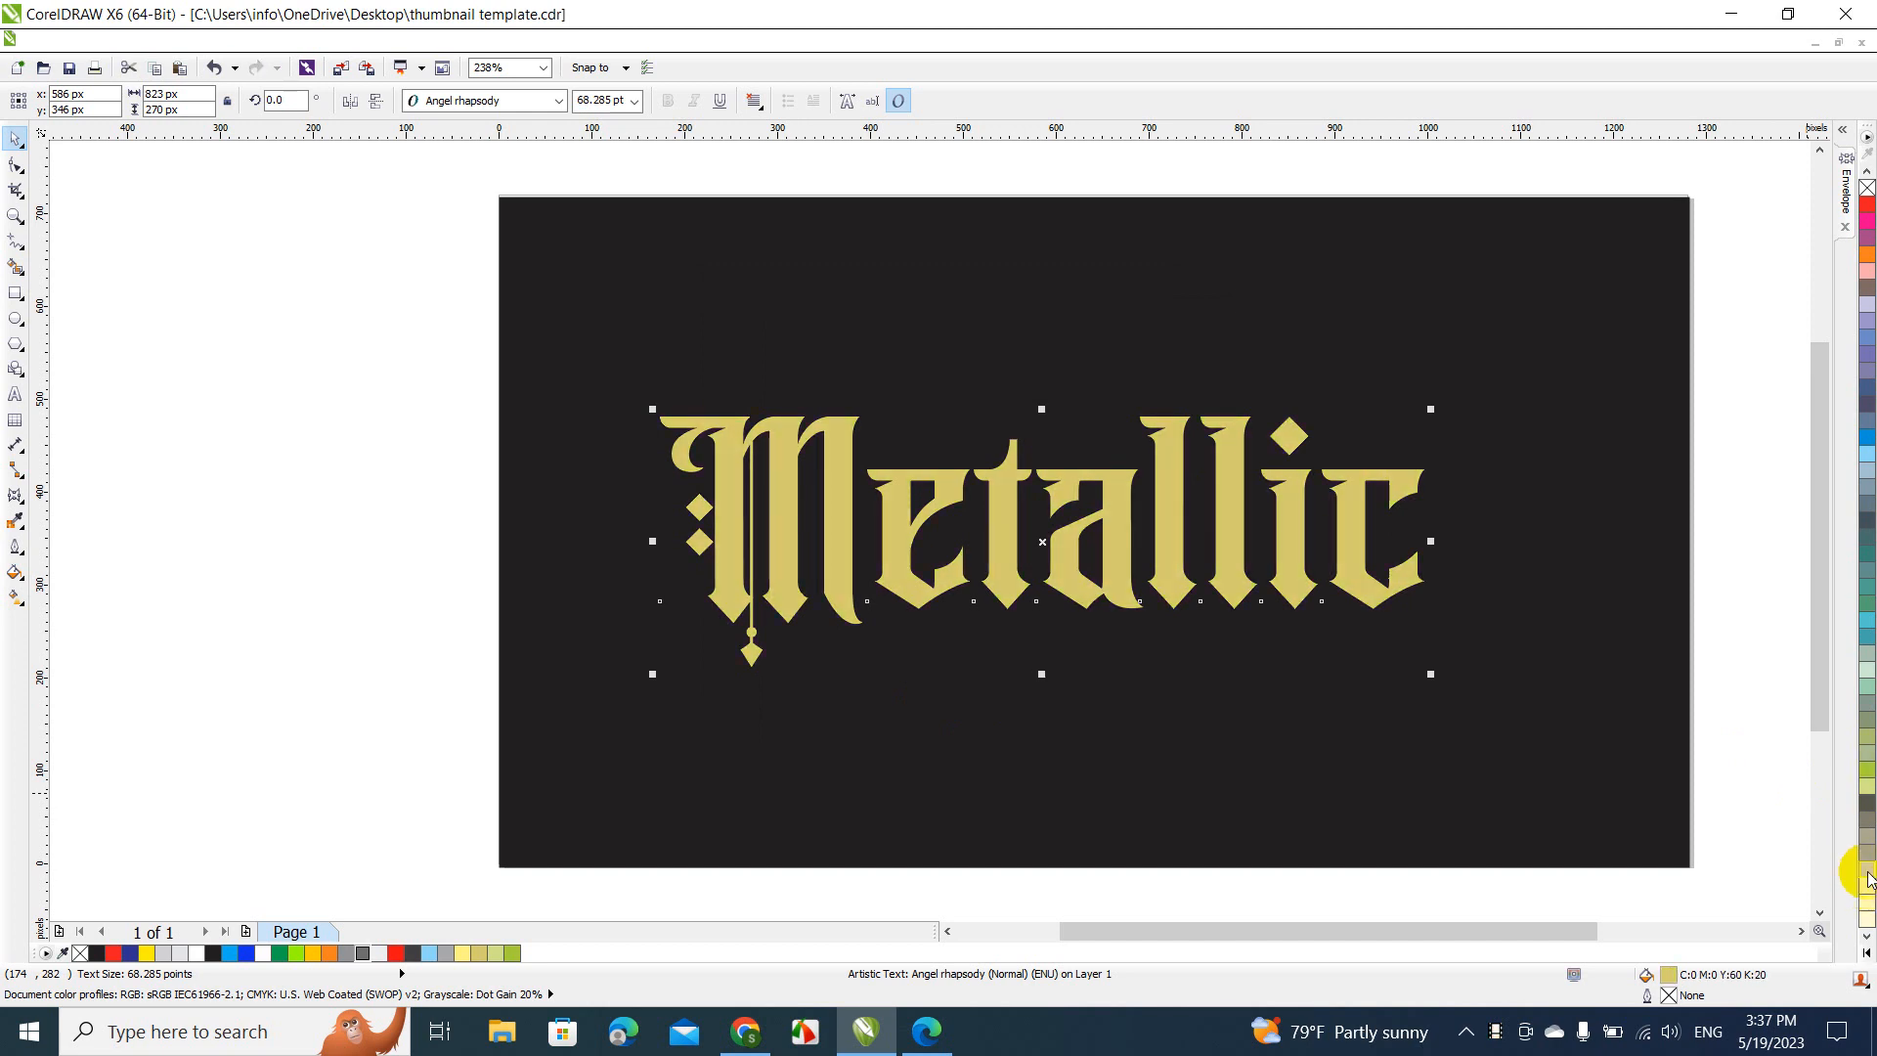
left_click(18, 584)
left_click(57, 593)
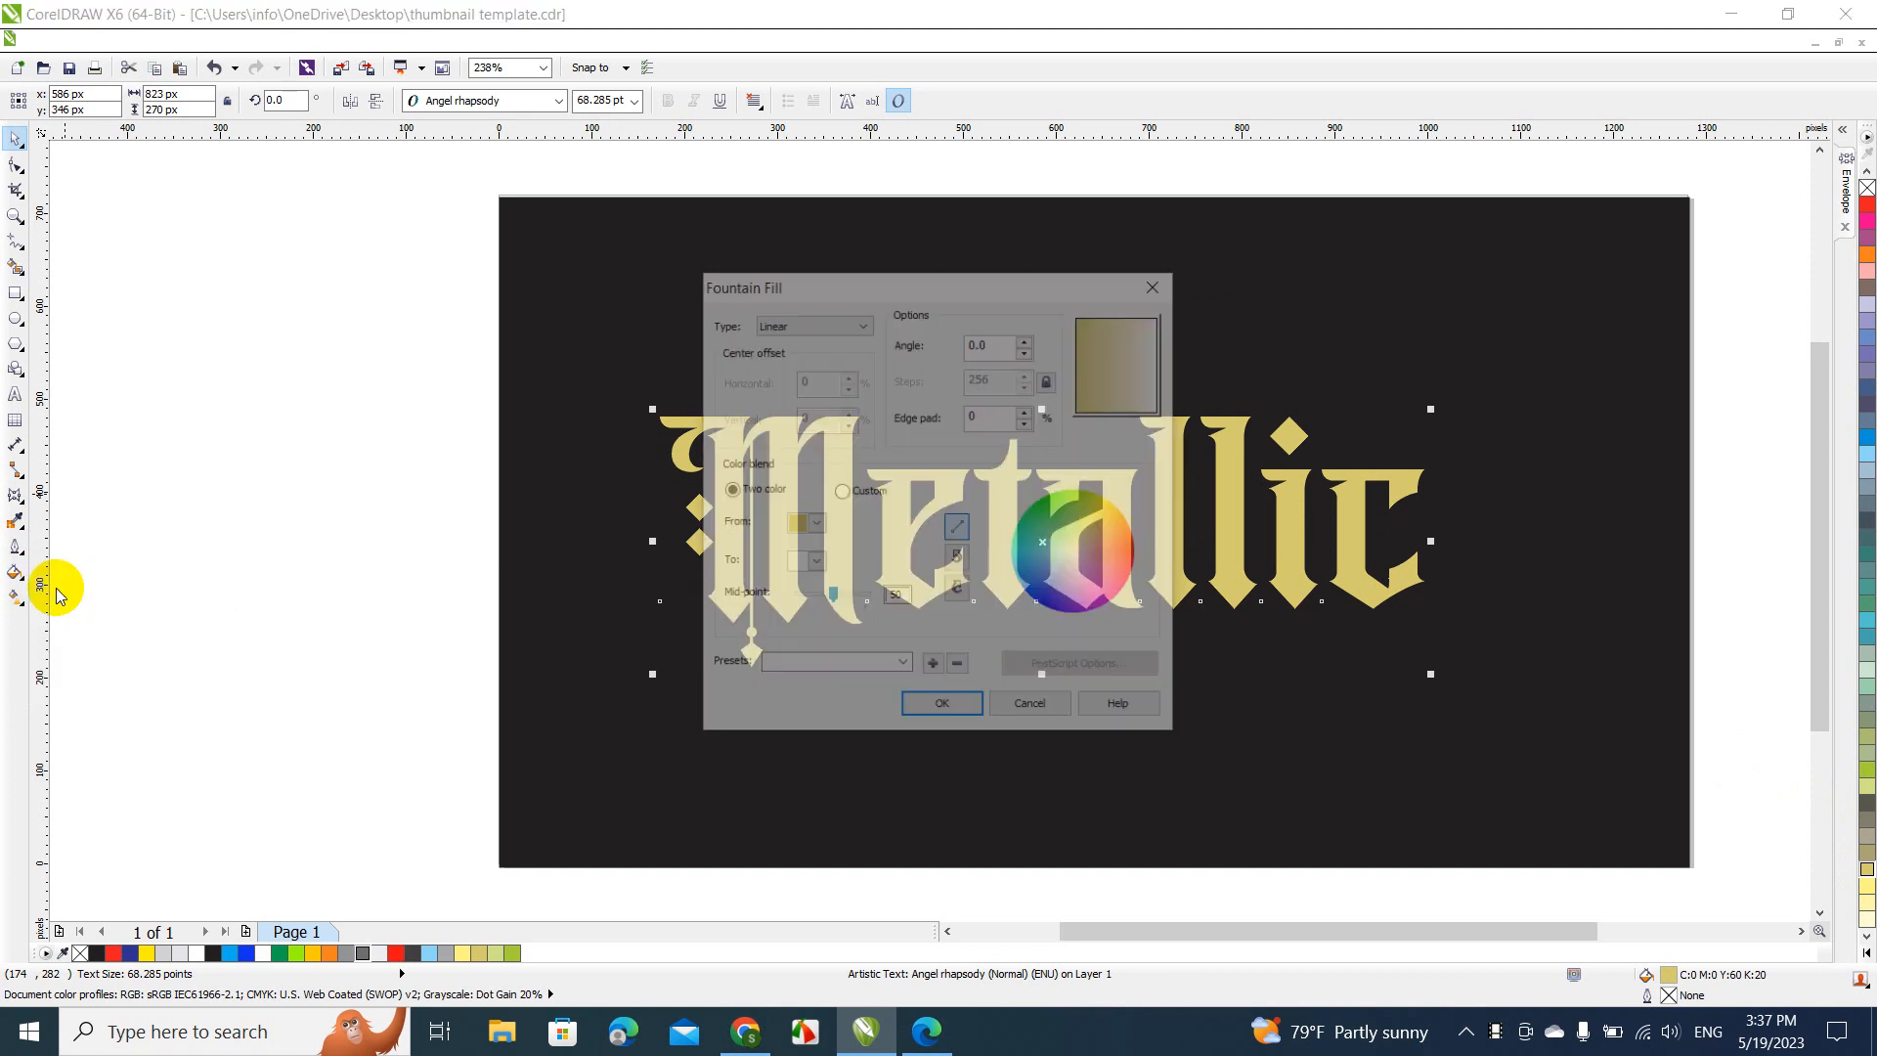
left_click(816, 563)
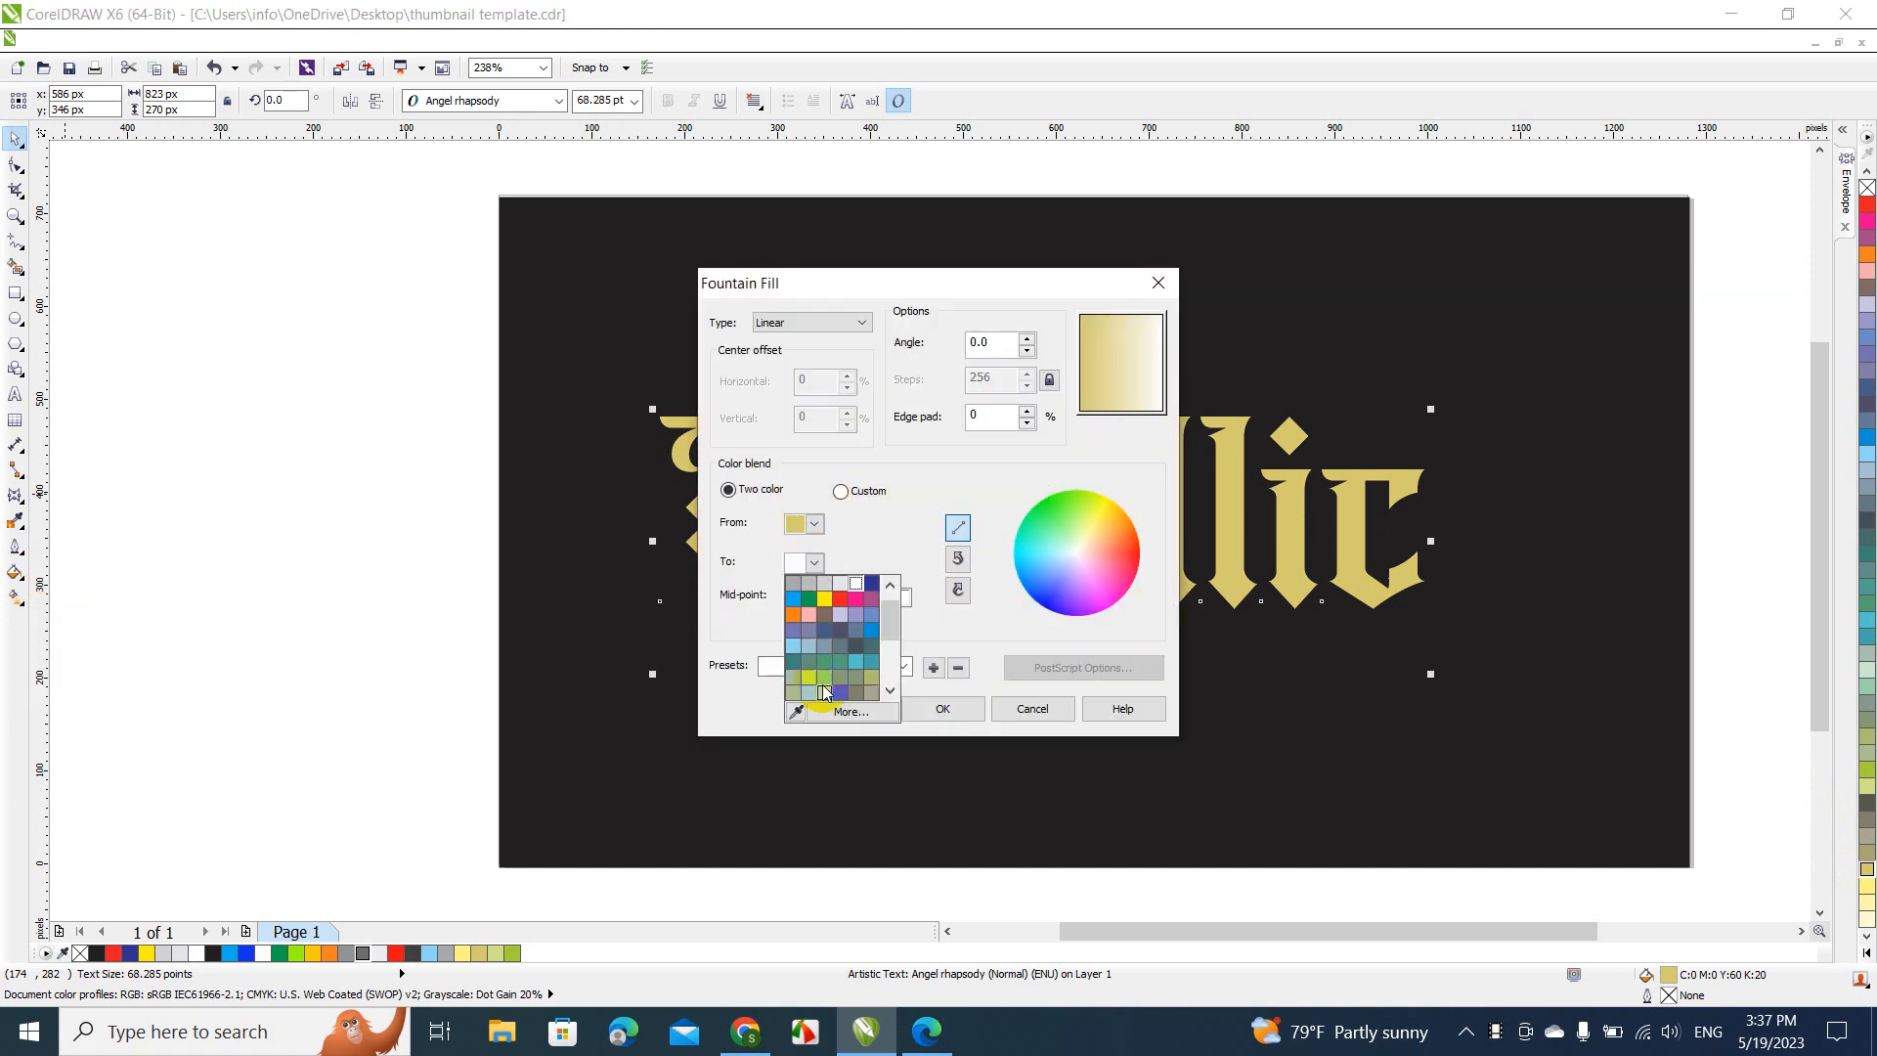
left_click(812, 694)
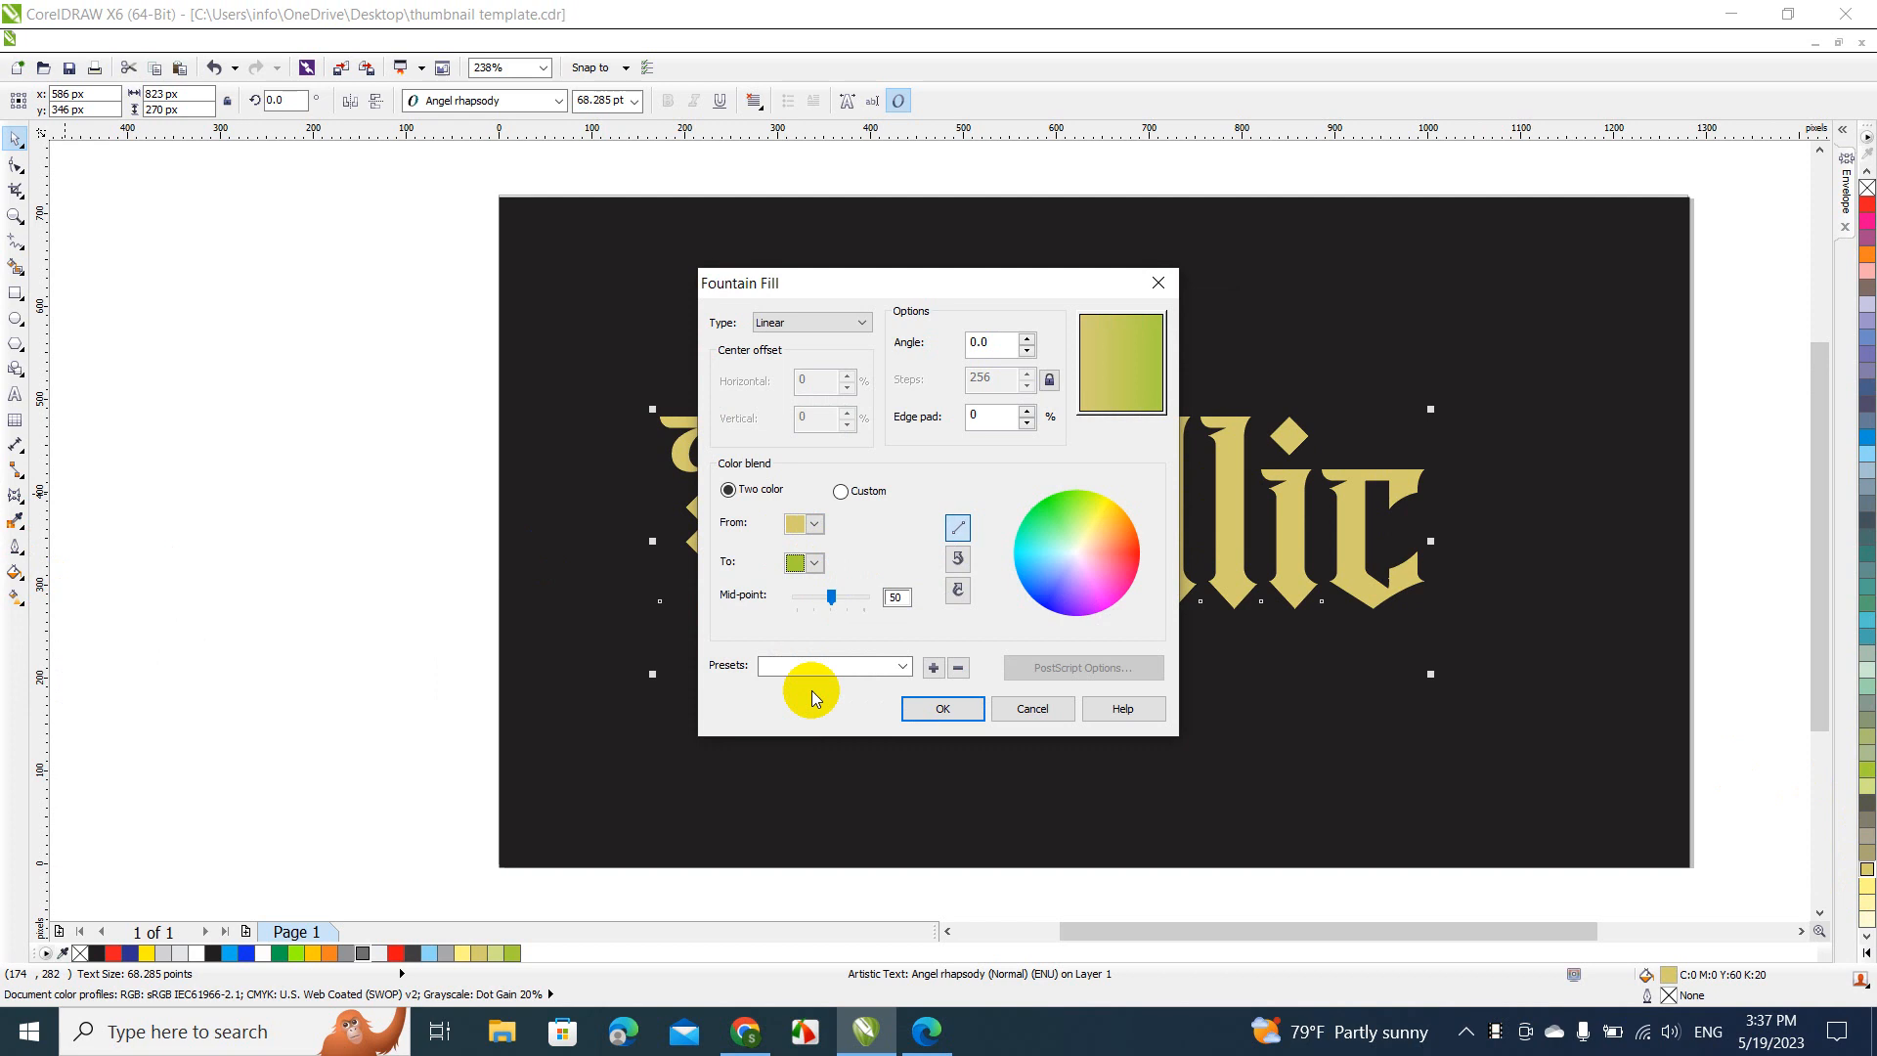
left_click(816, 564)
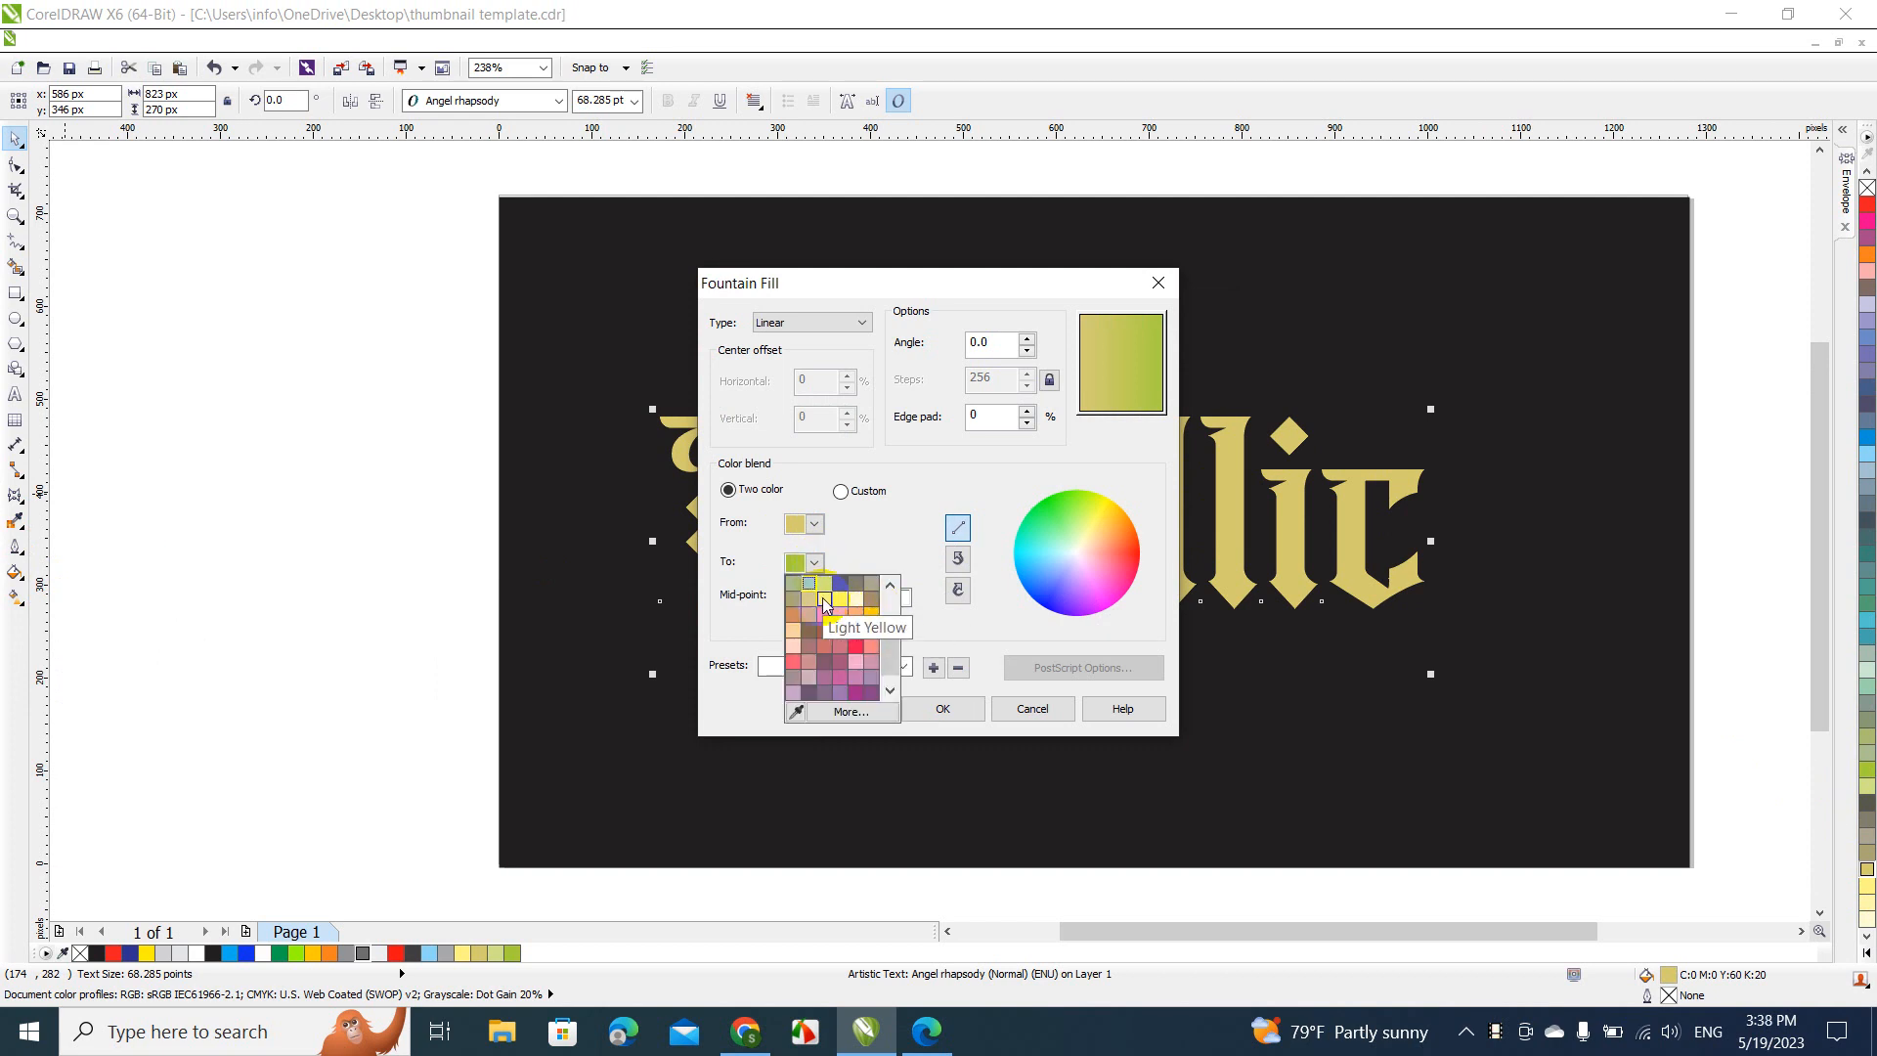
left_click(825, 598)
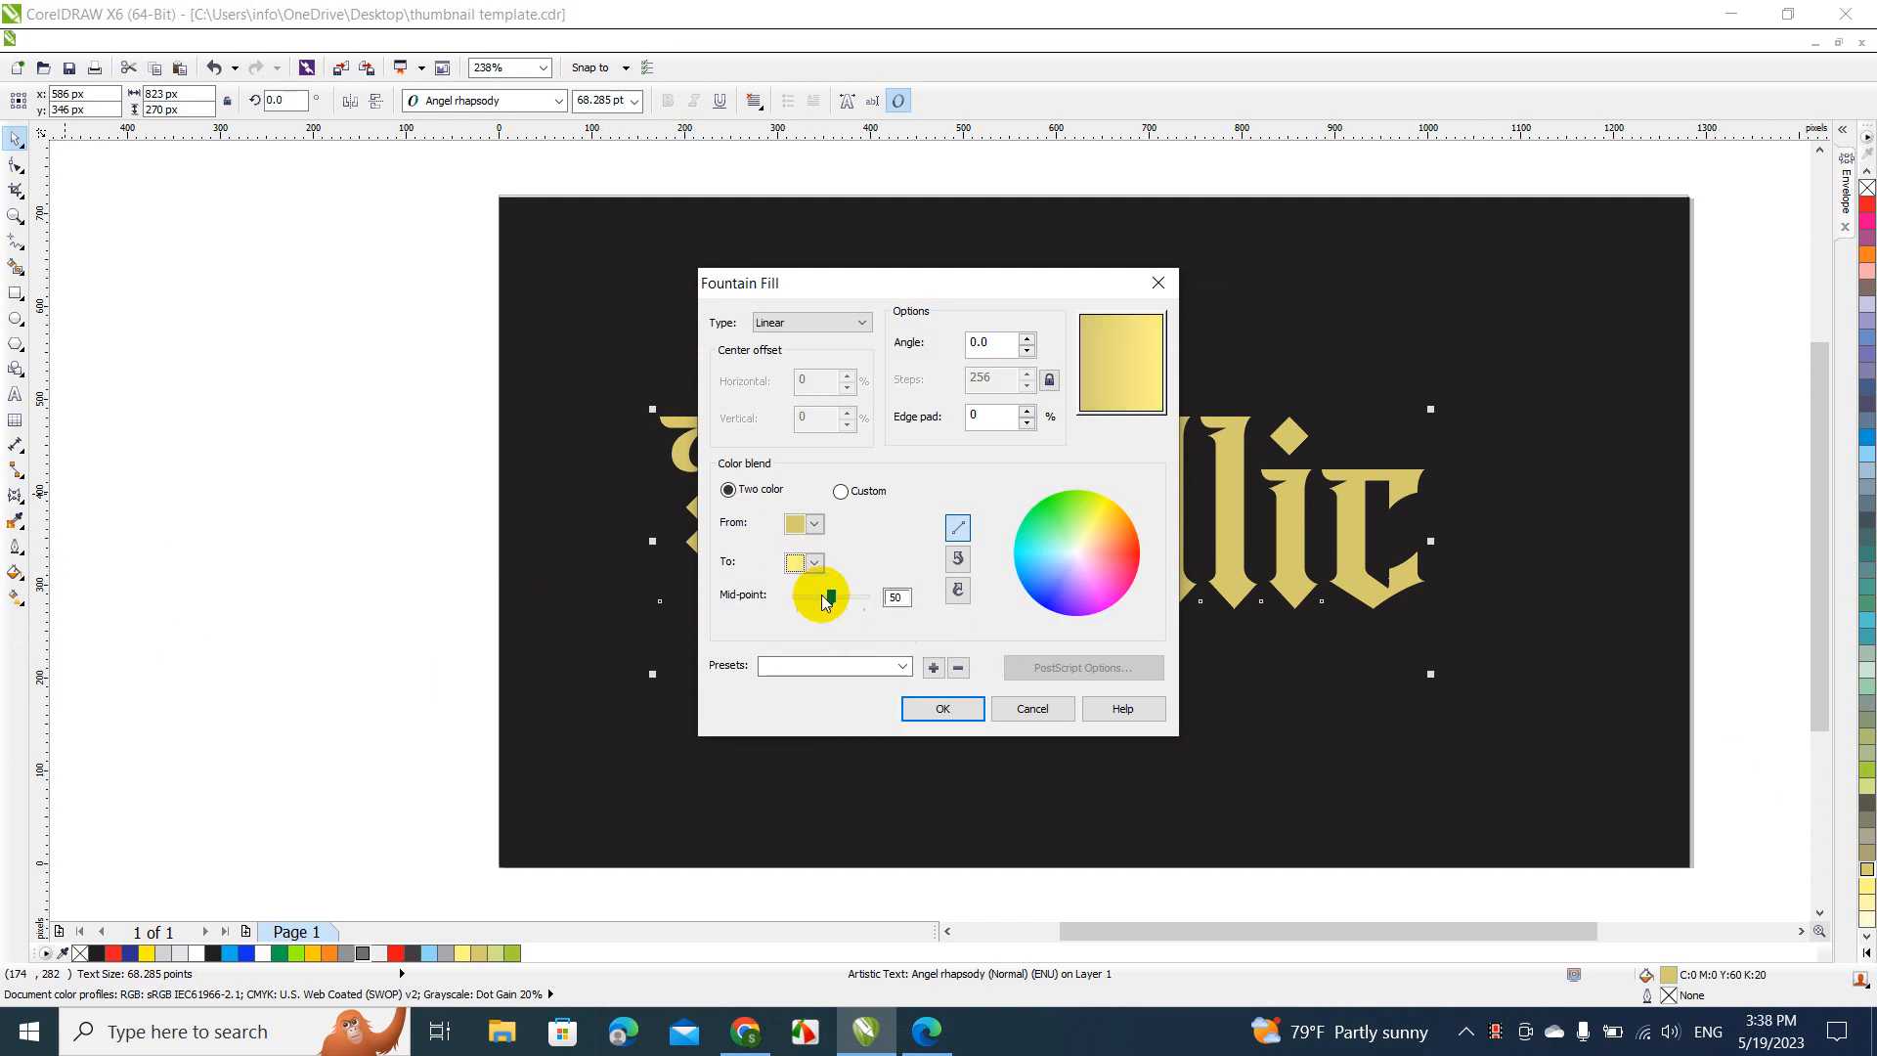
left_click(937, 712)
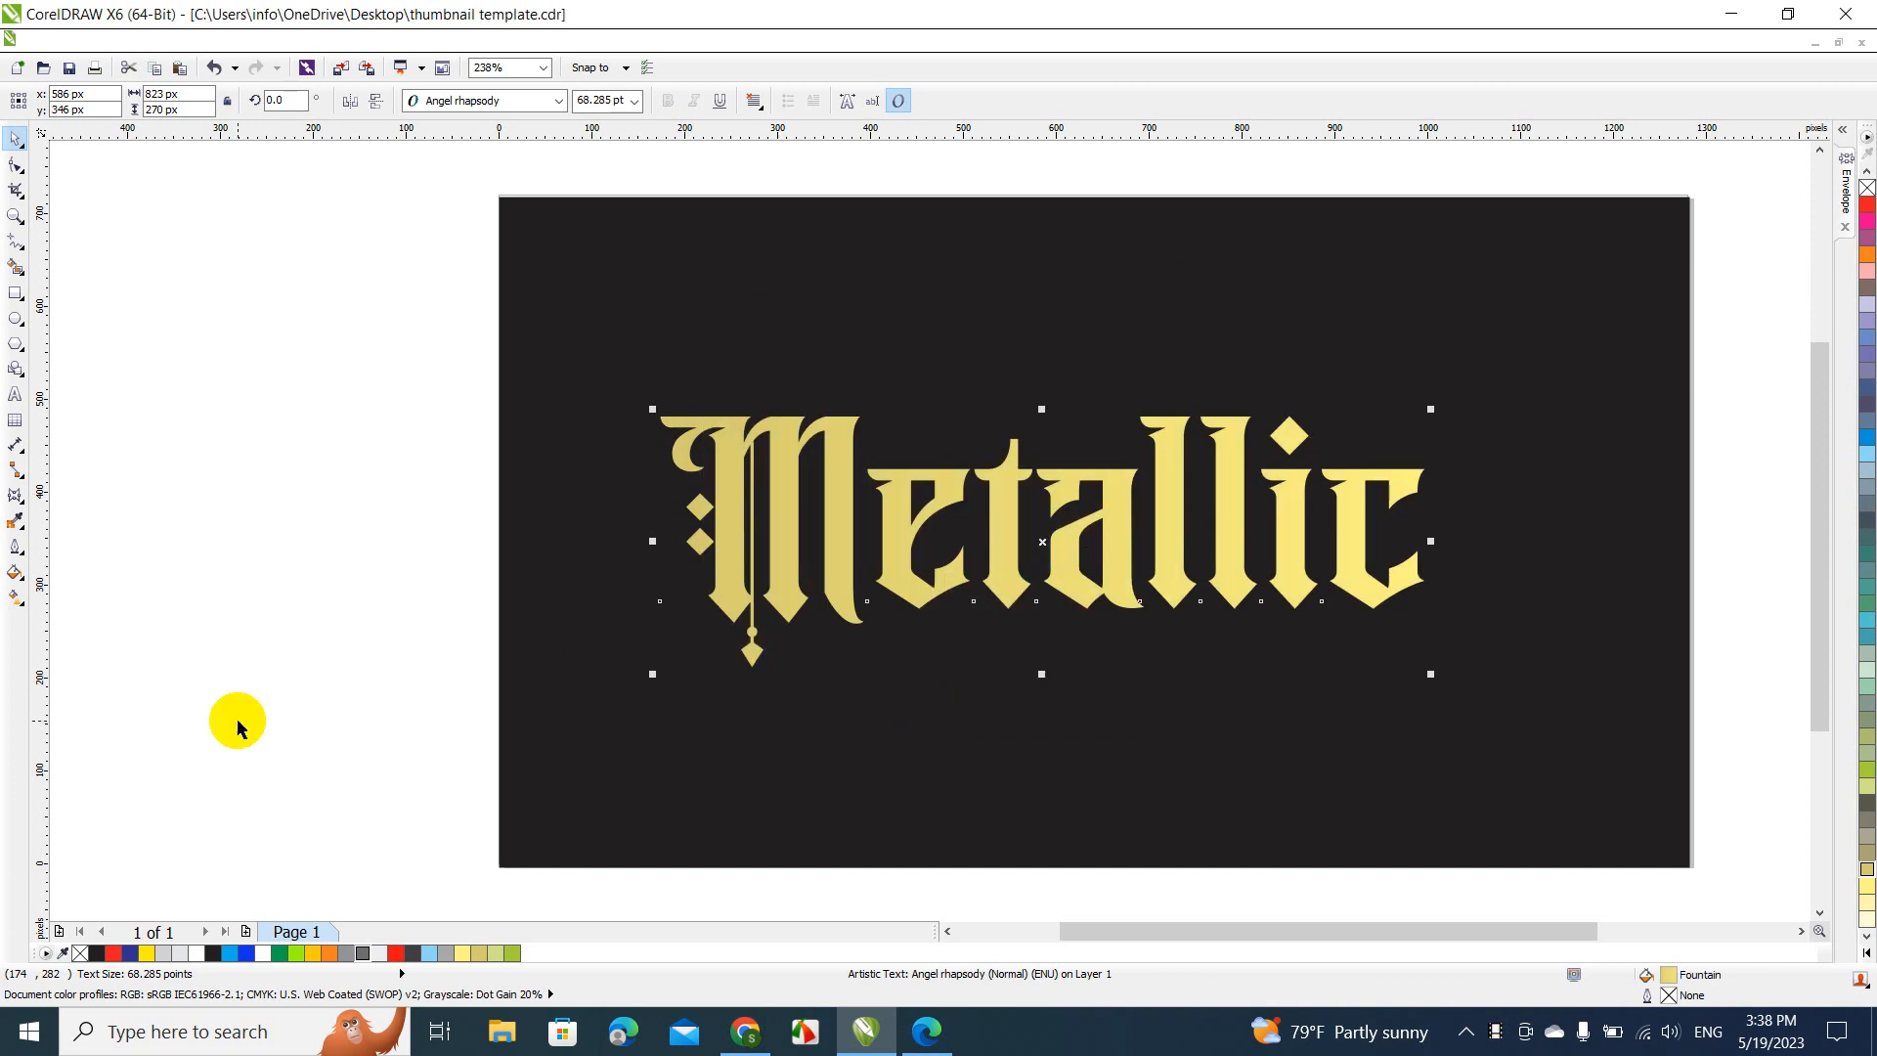
Change the end color of the "Metallic" text's linear fountain fill to orange
left_click(14, 573)
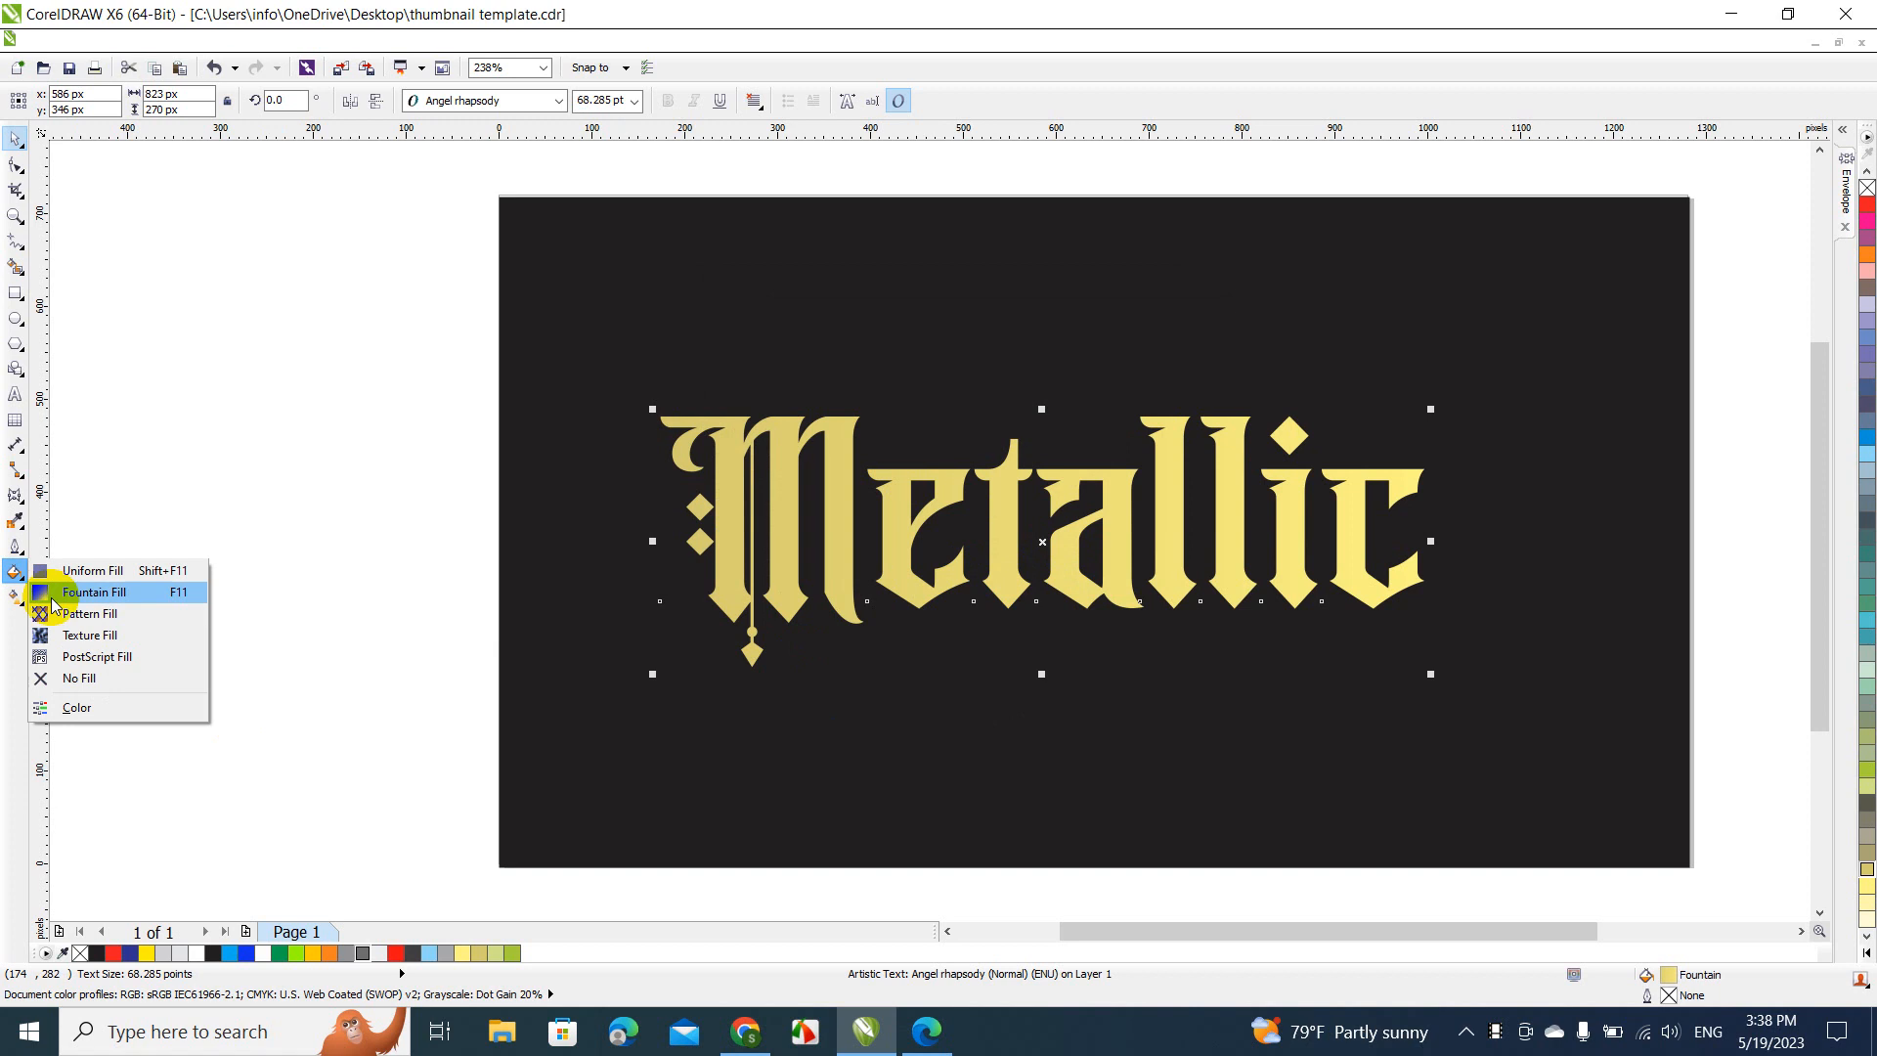
left_click(56, 596)
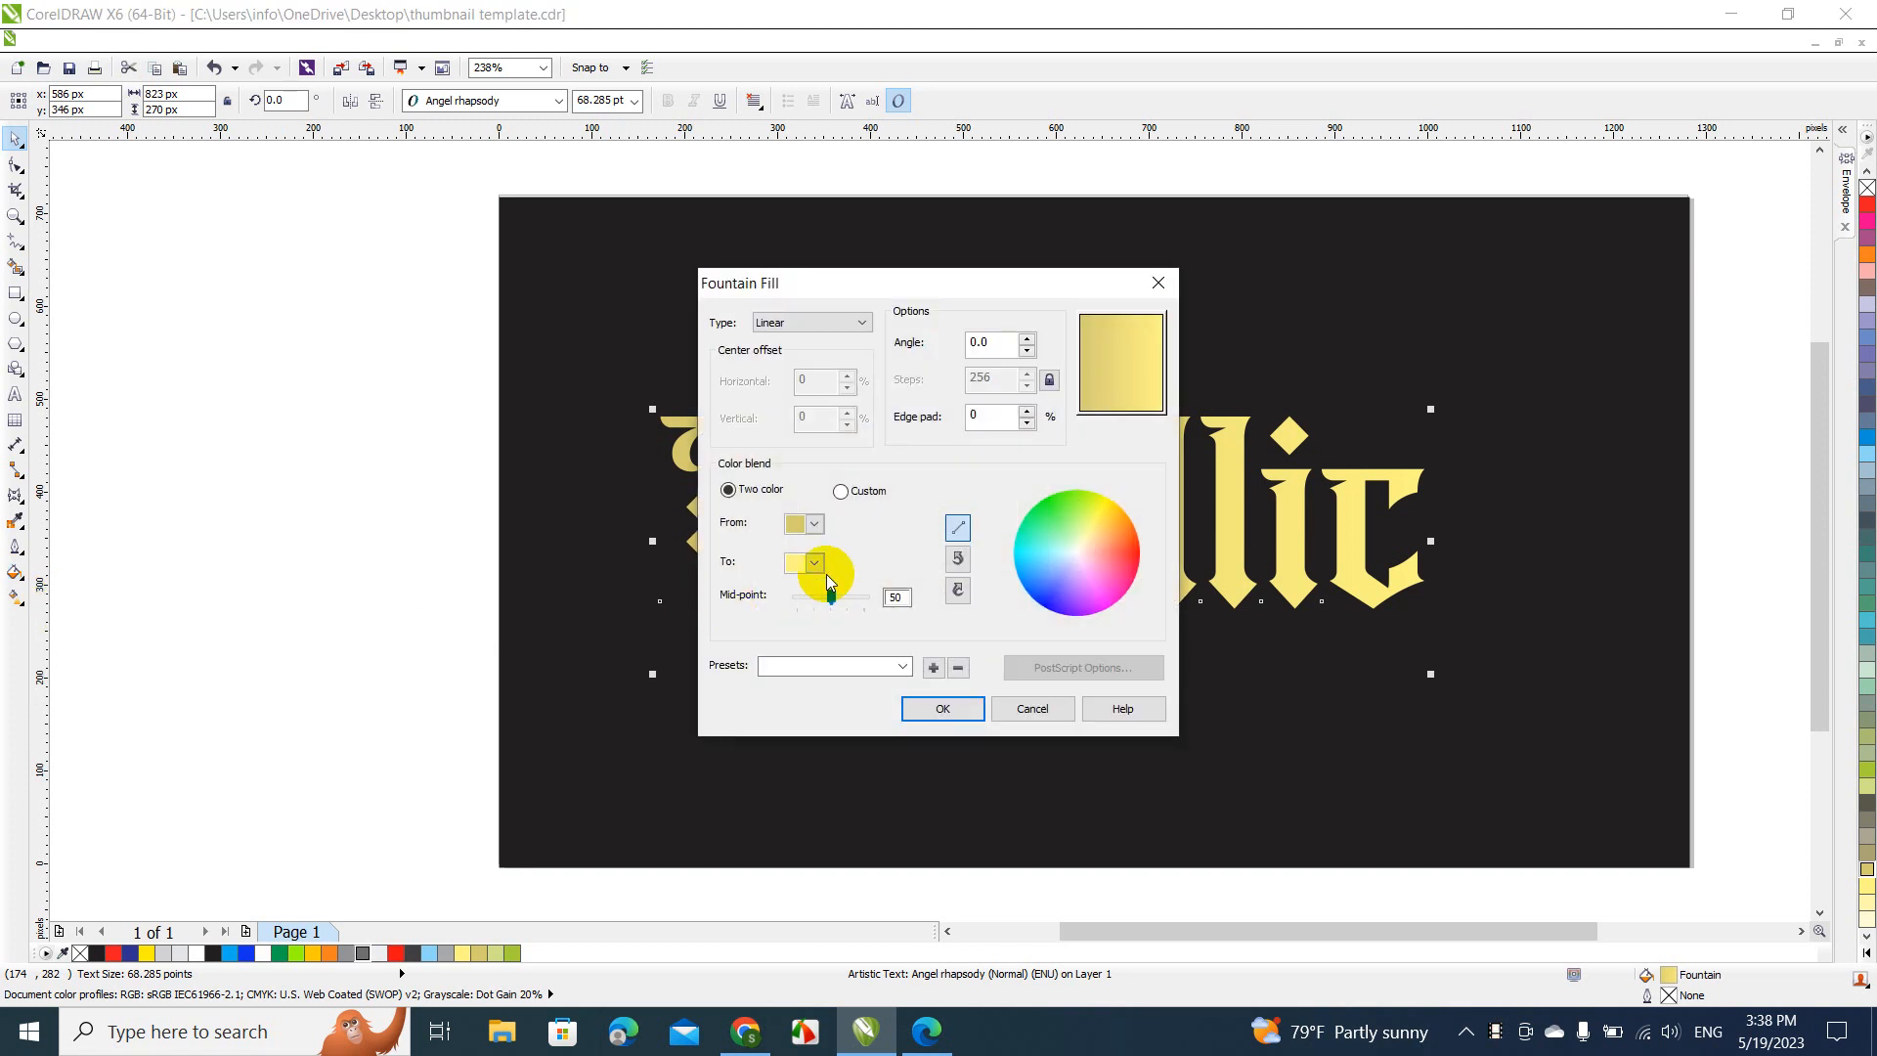
left_click(815, 564)
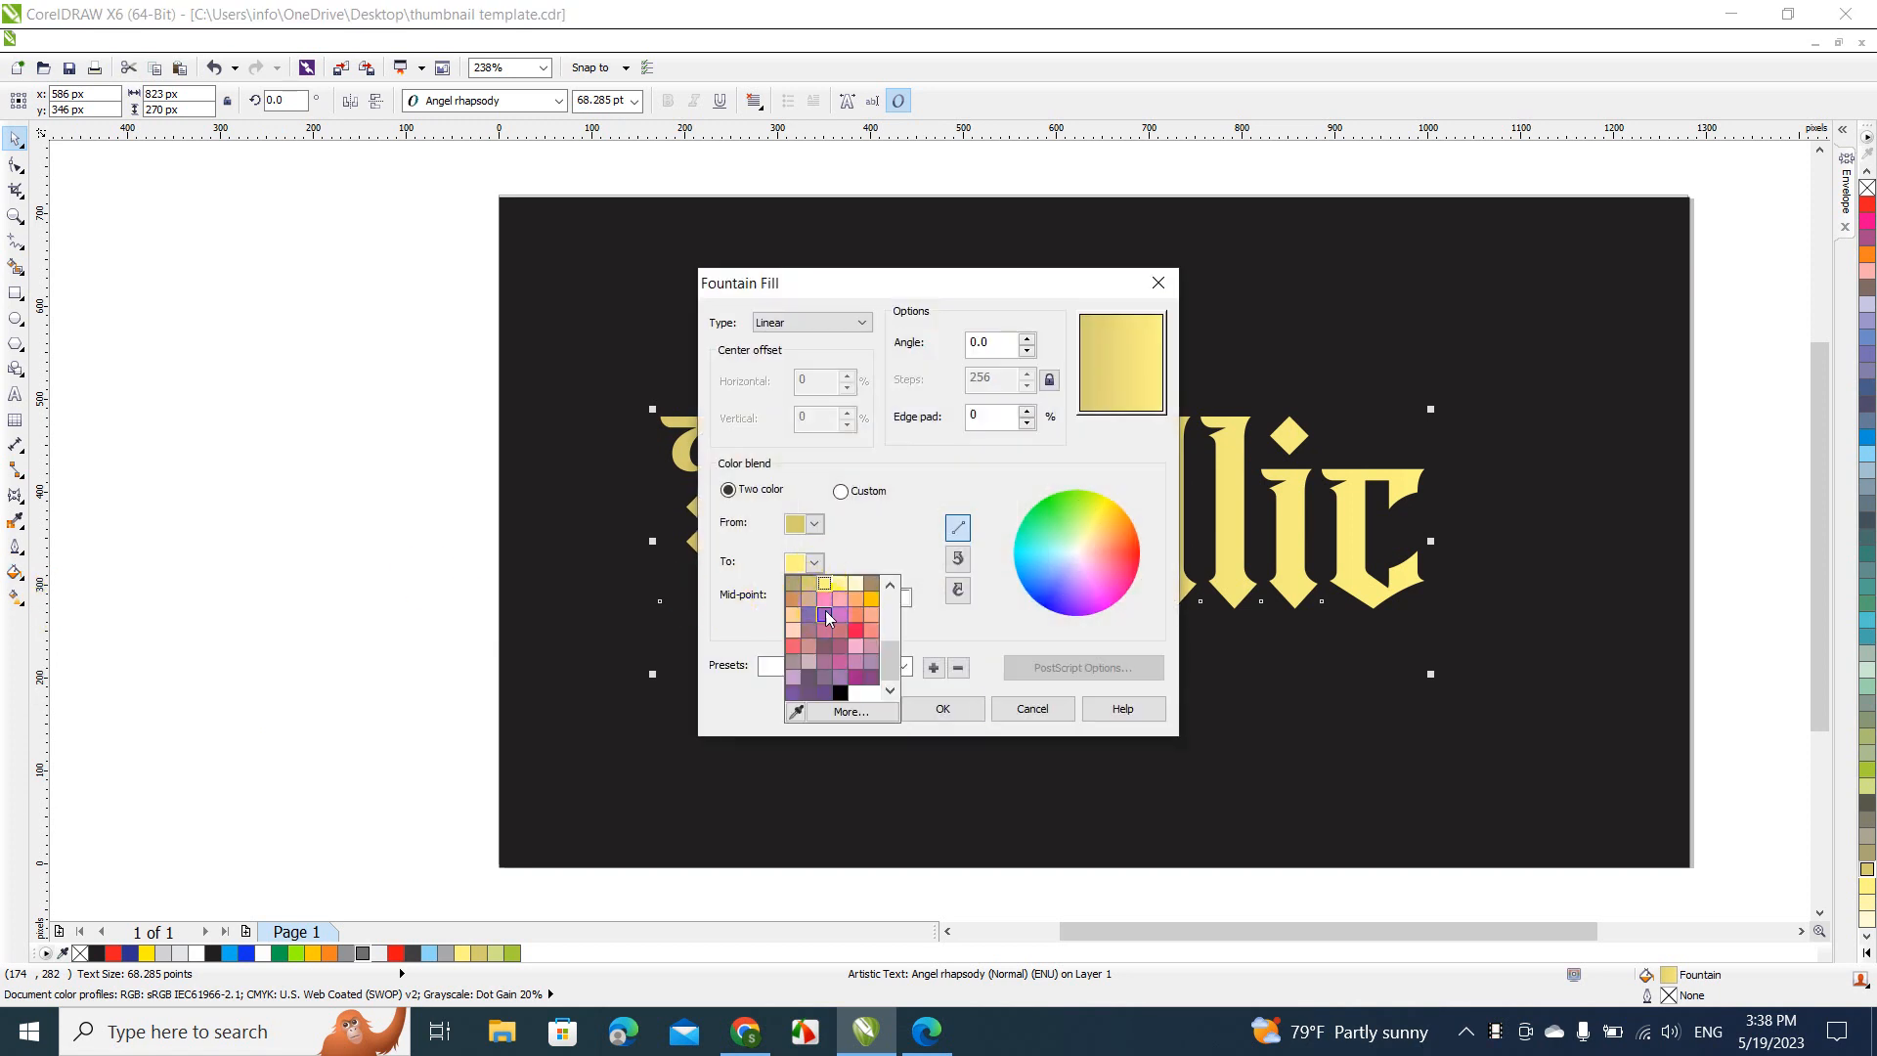
left_click(824, 600)
left_click(937, 704)
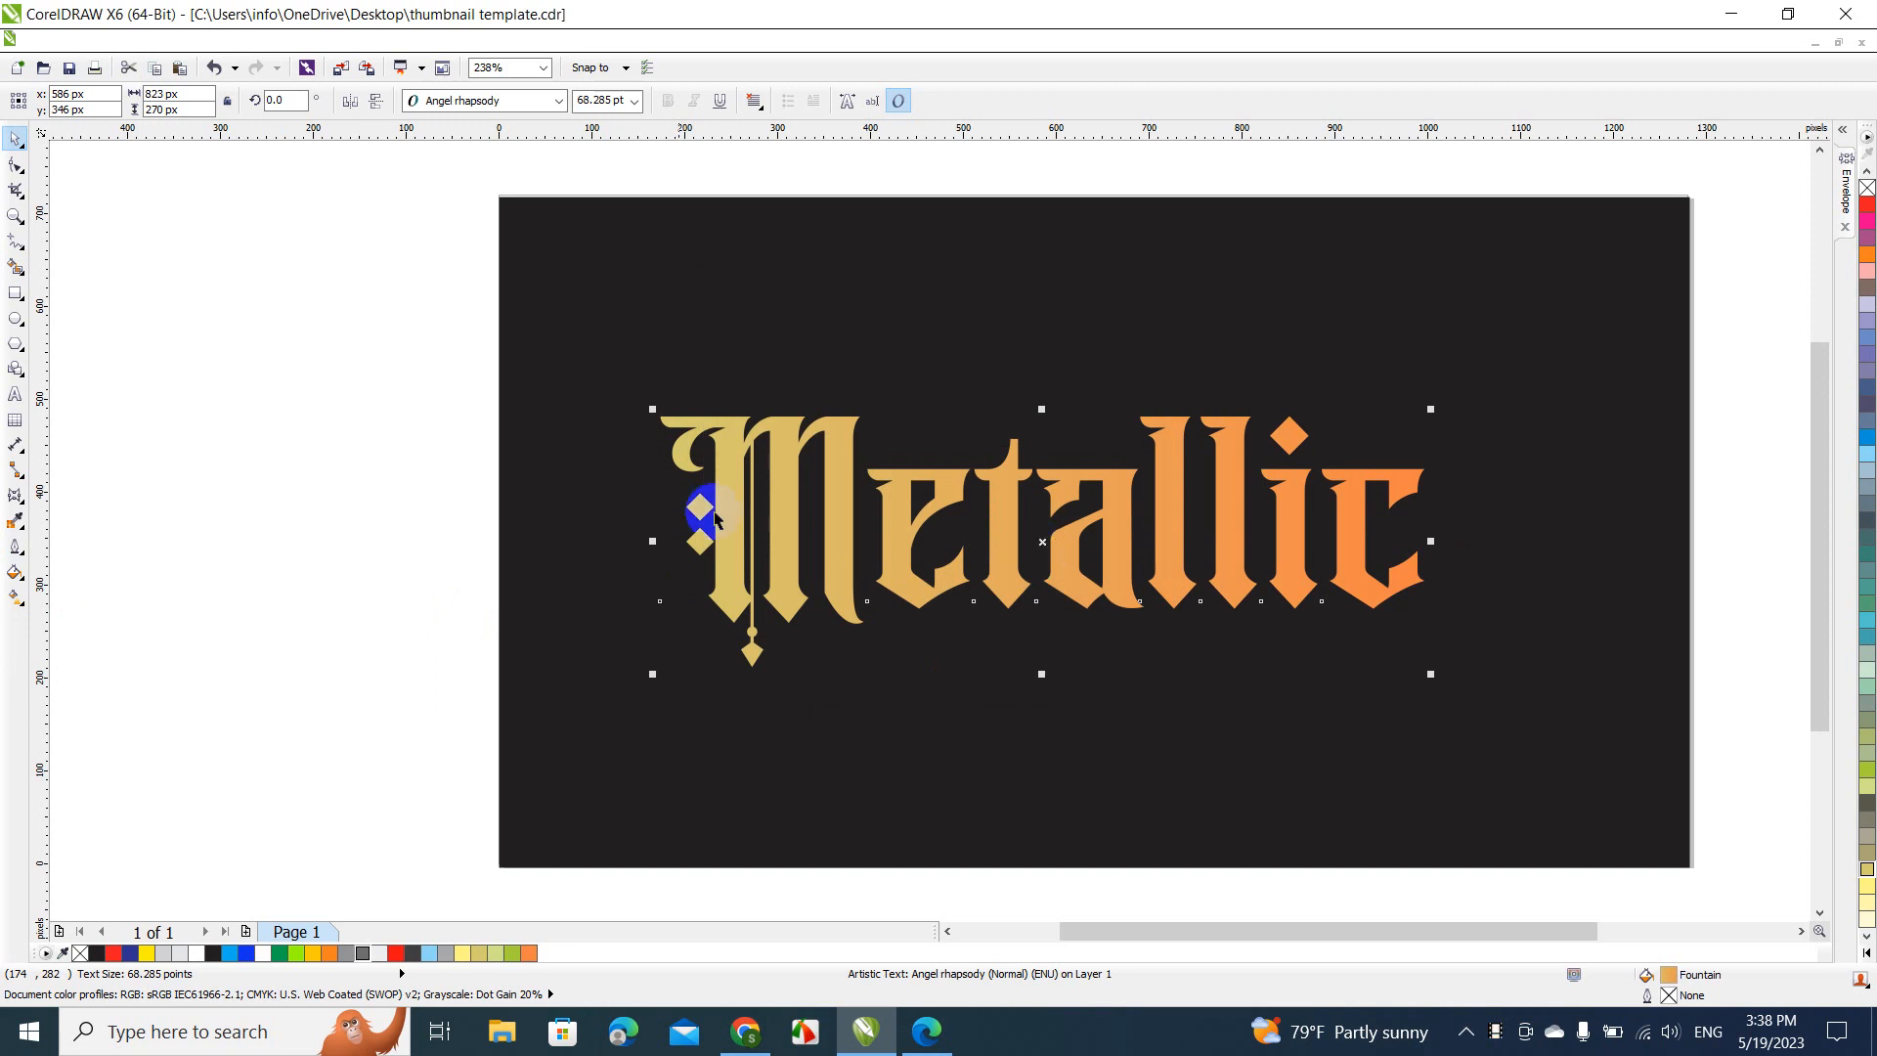
Fill the "Metallic" text with green C40 M0 Y100 K0, blend it to Moon Green with a linear fountain fill, and deselect it
left_click(1865, 769)
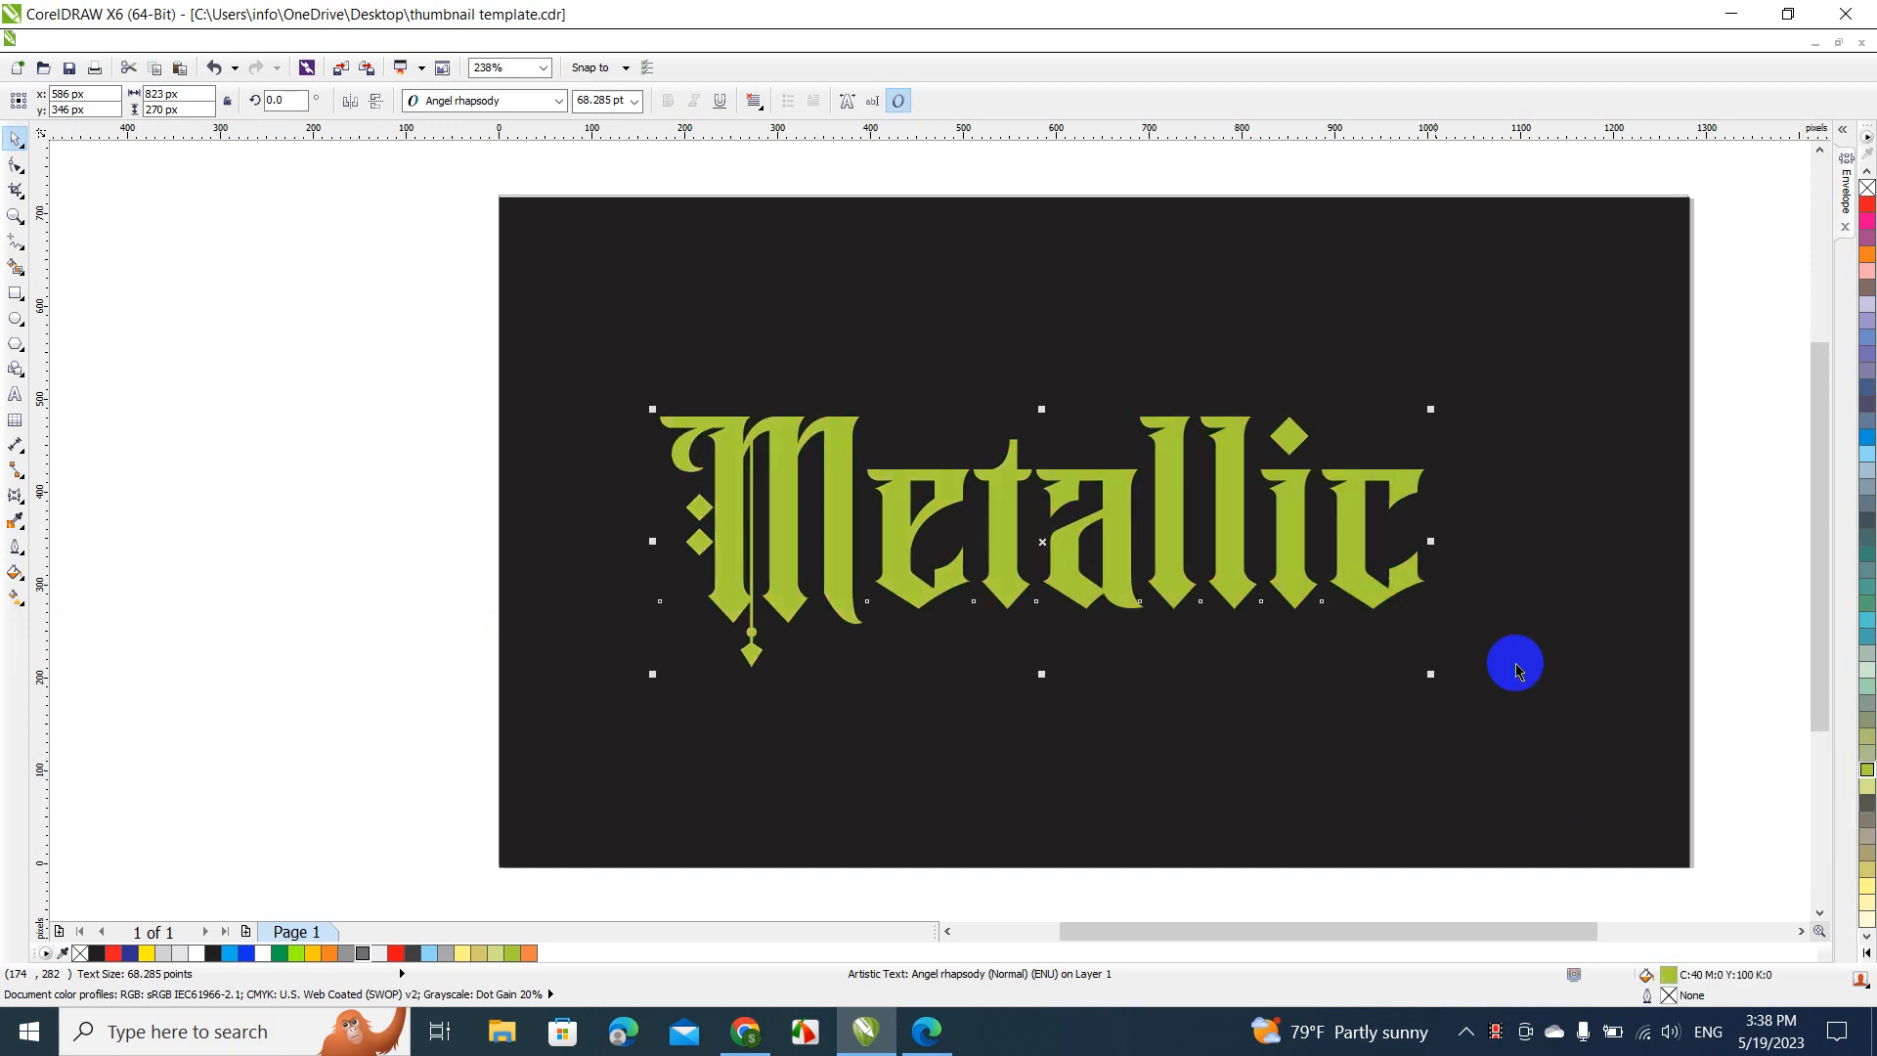
left_click(21, 577)
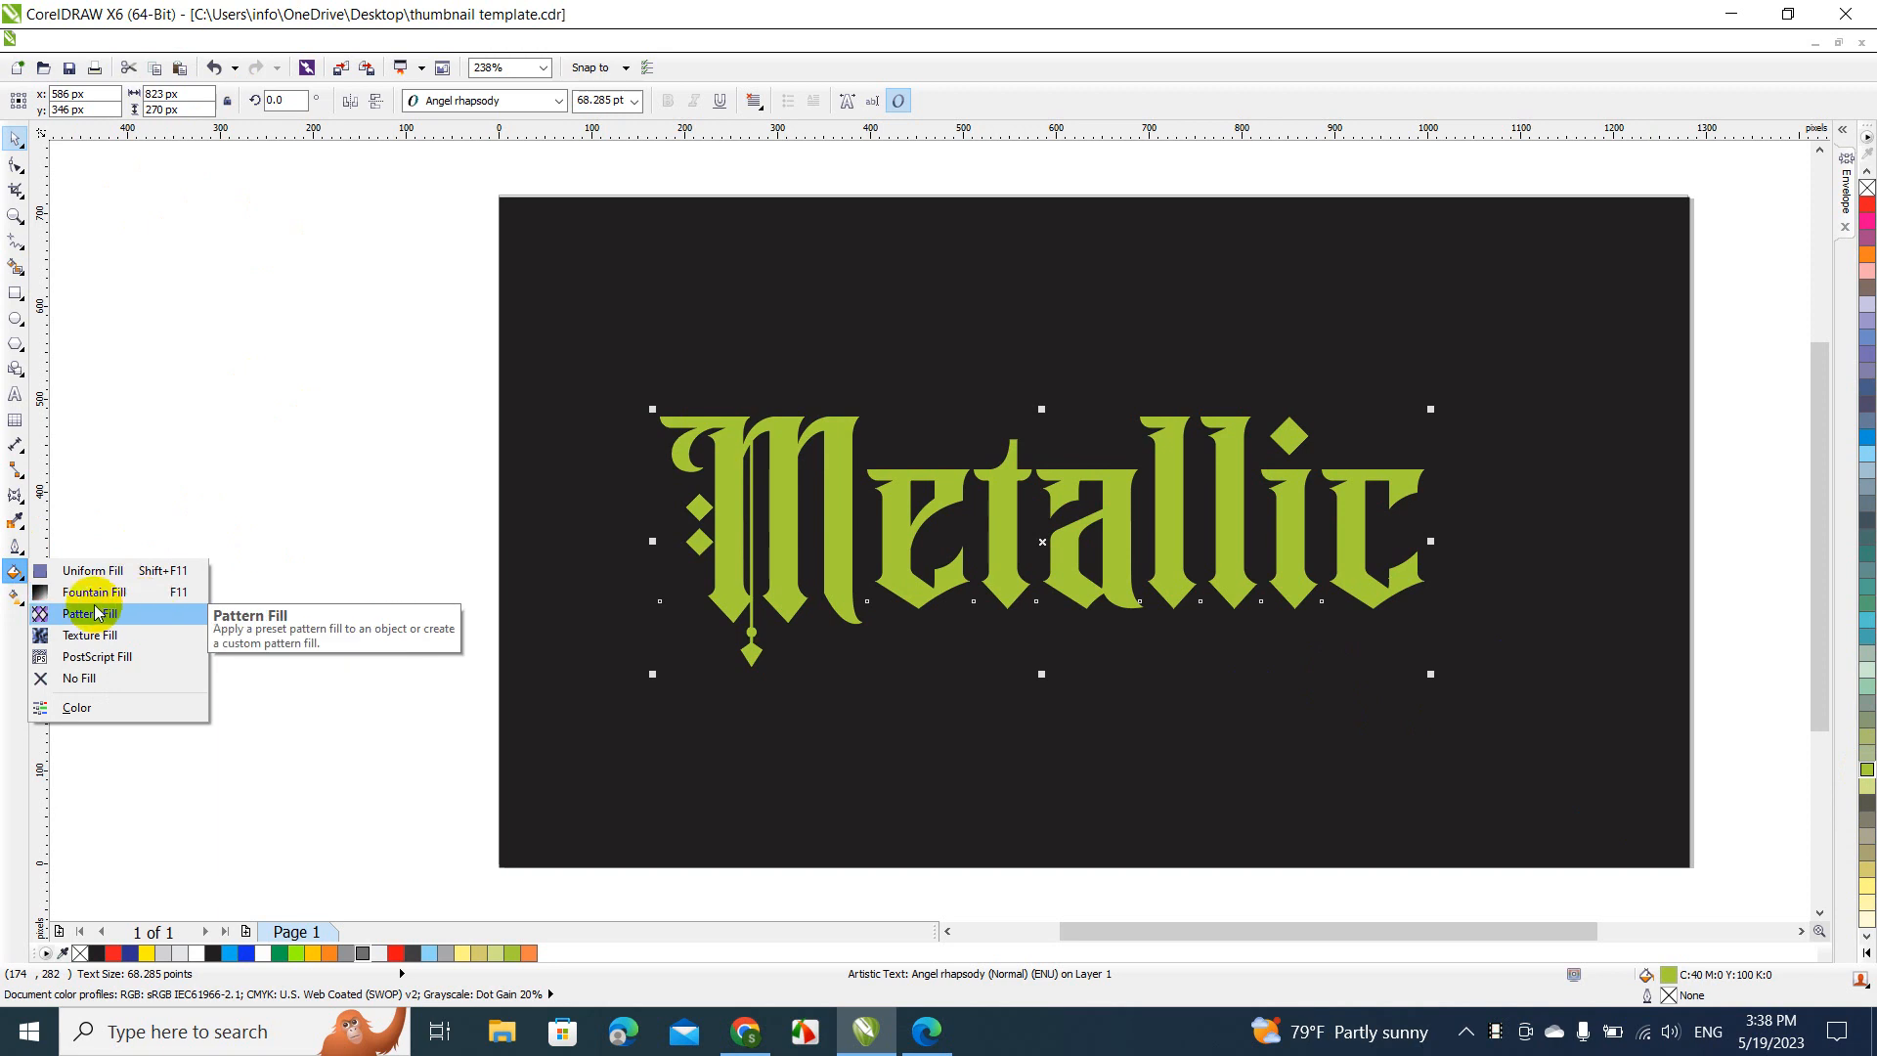
left_click(154, 591)
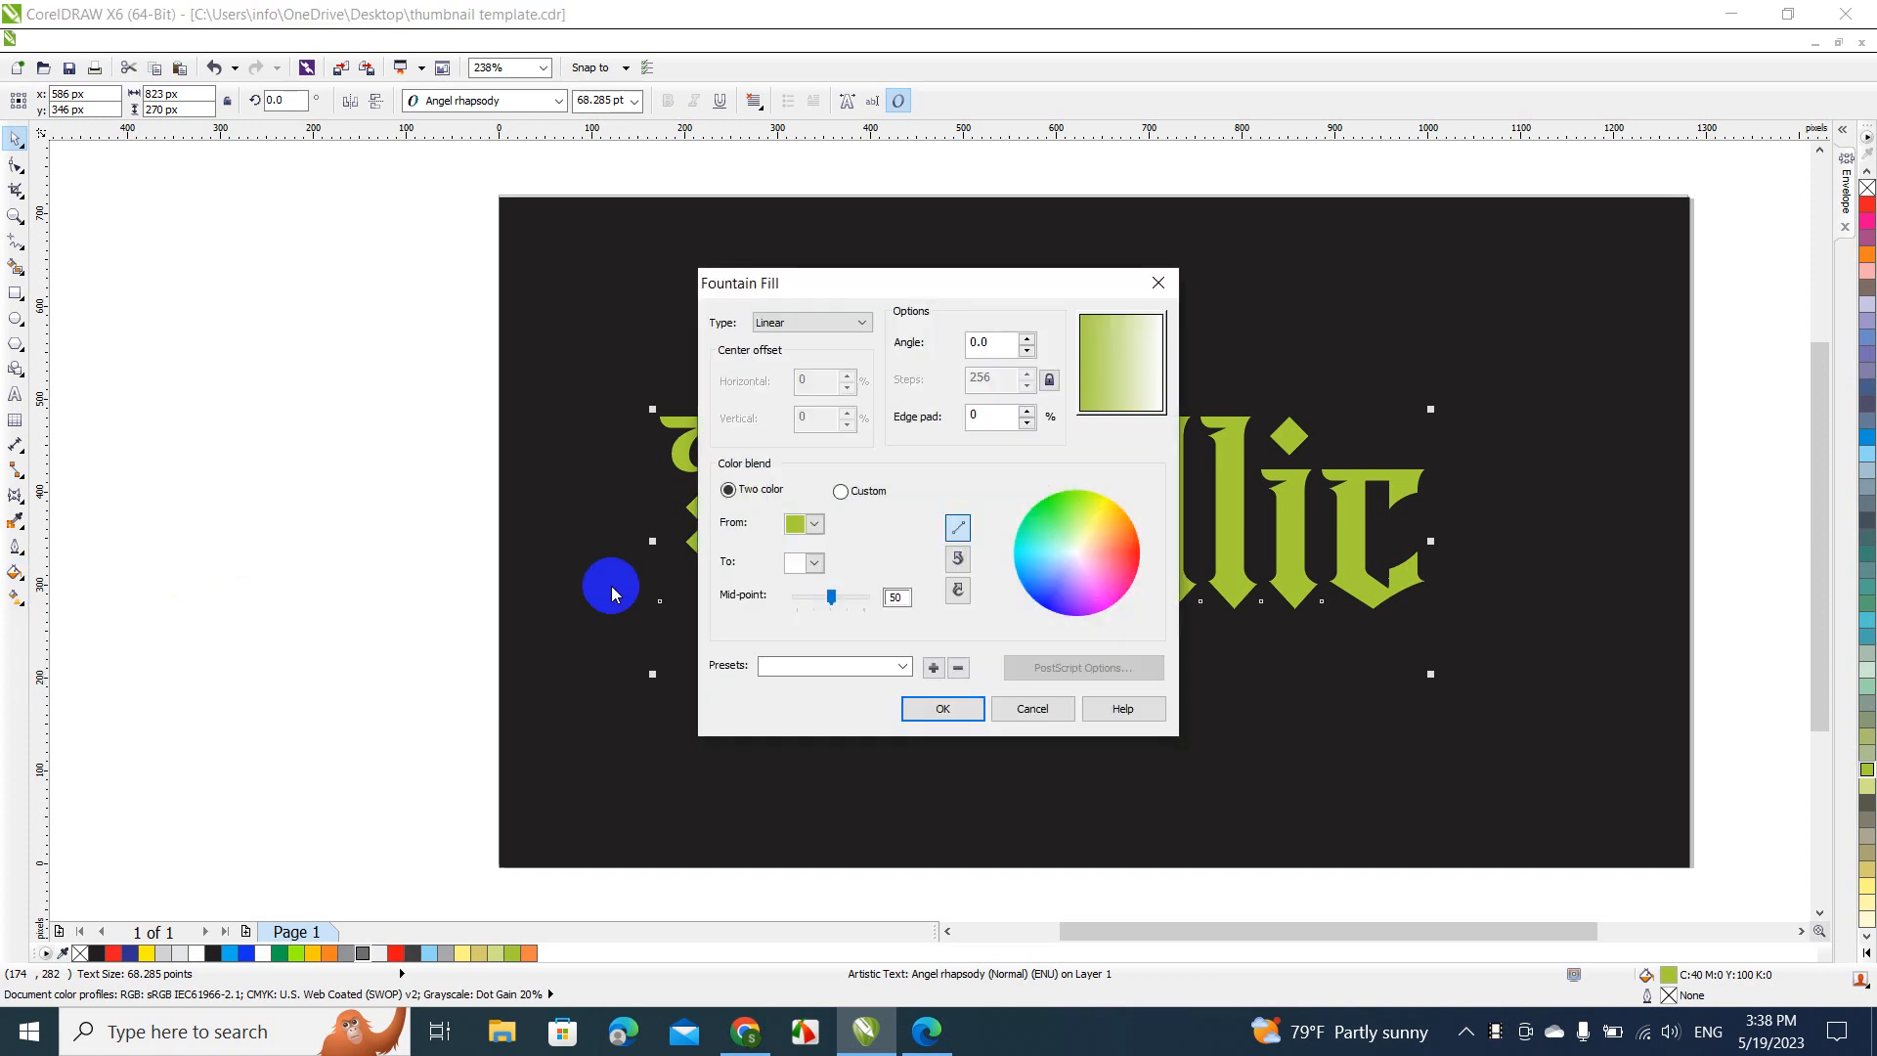
left_click(812, 565)
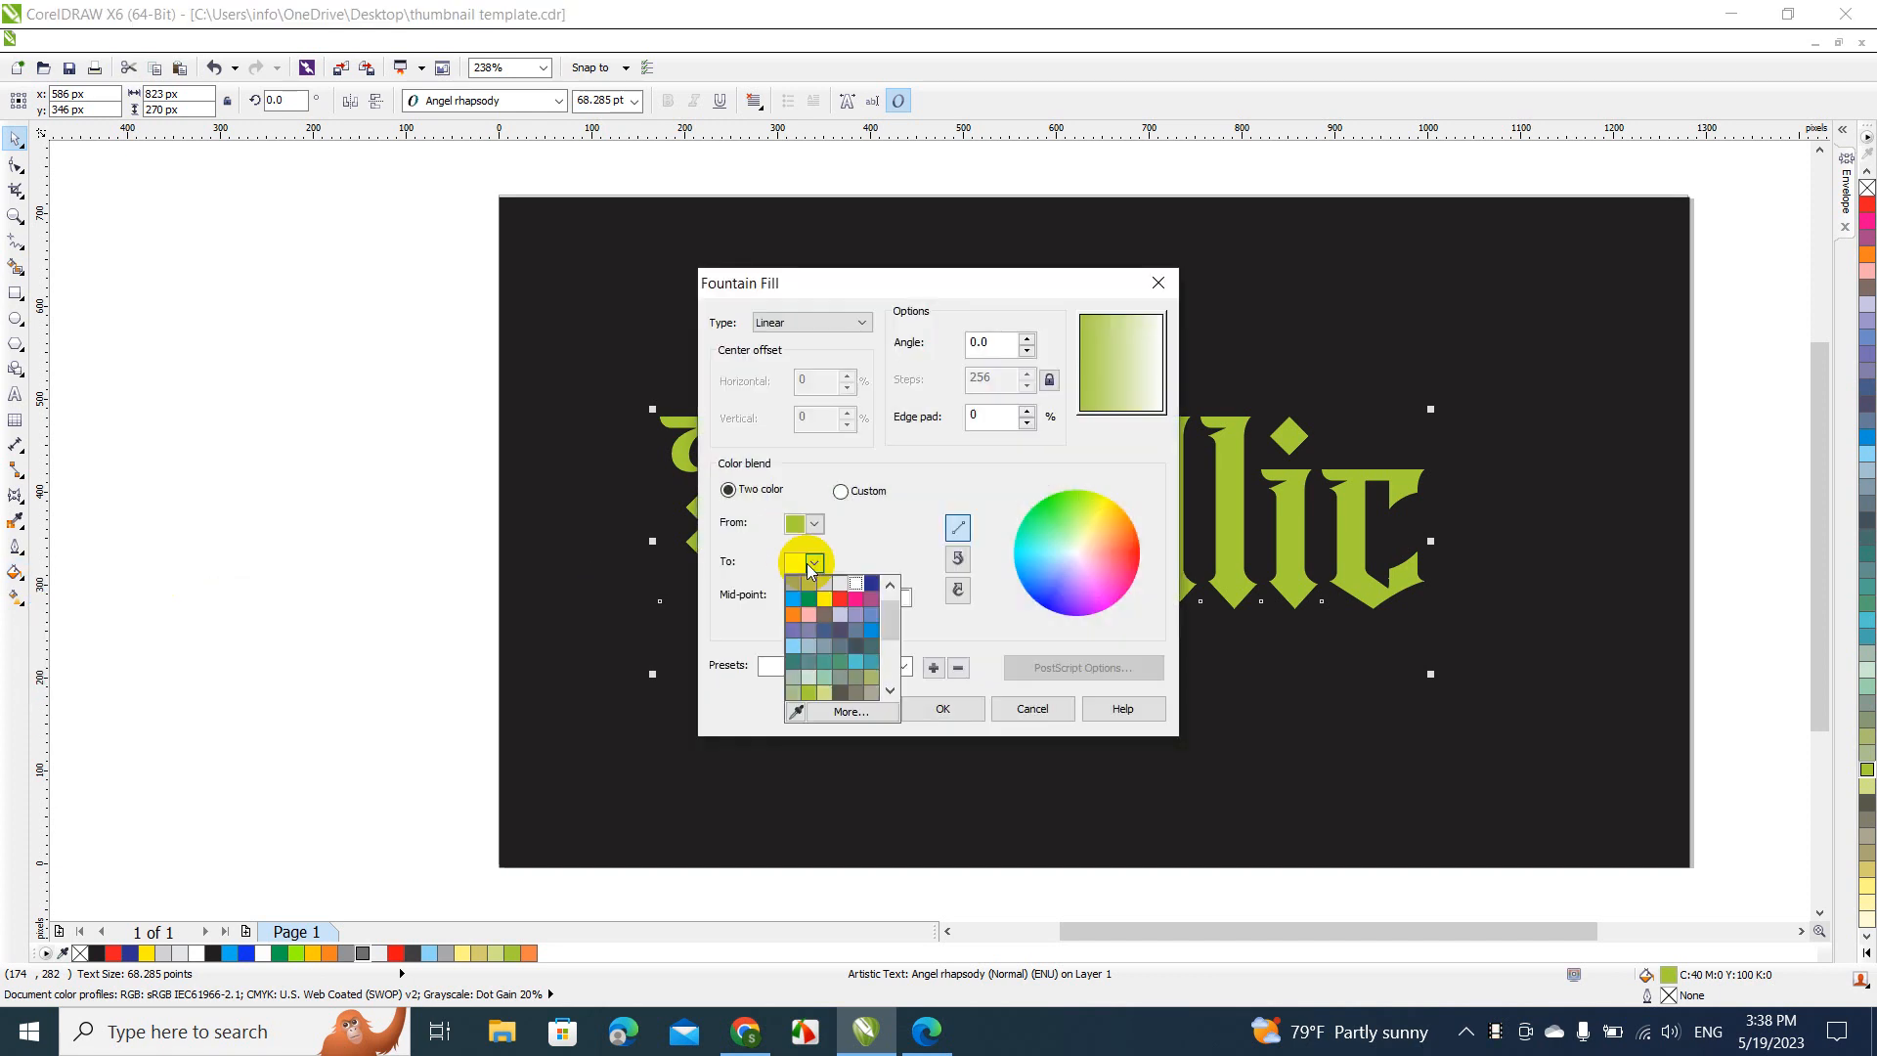
left_click(825, 694)
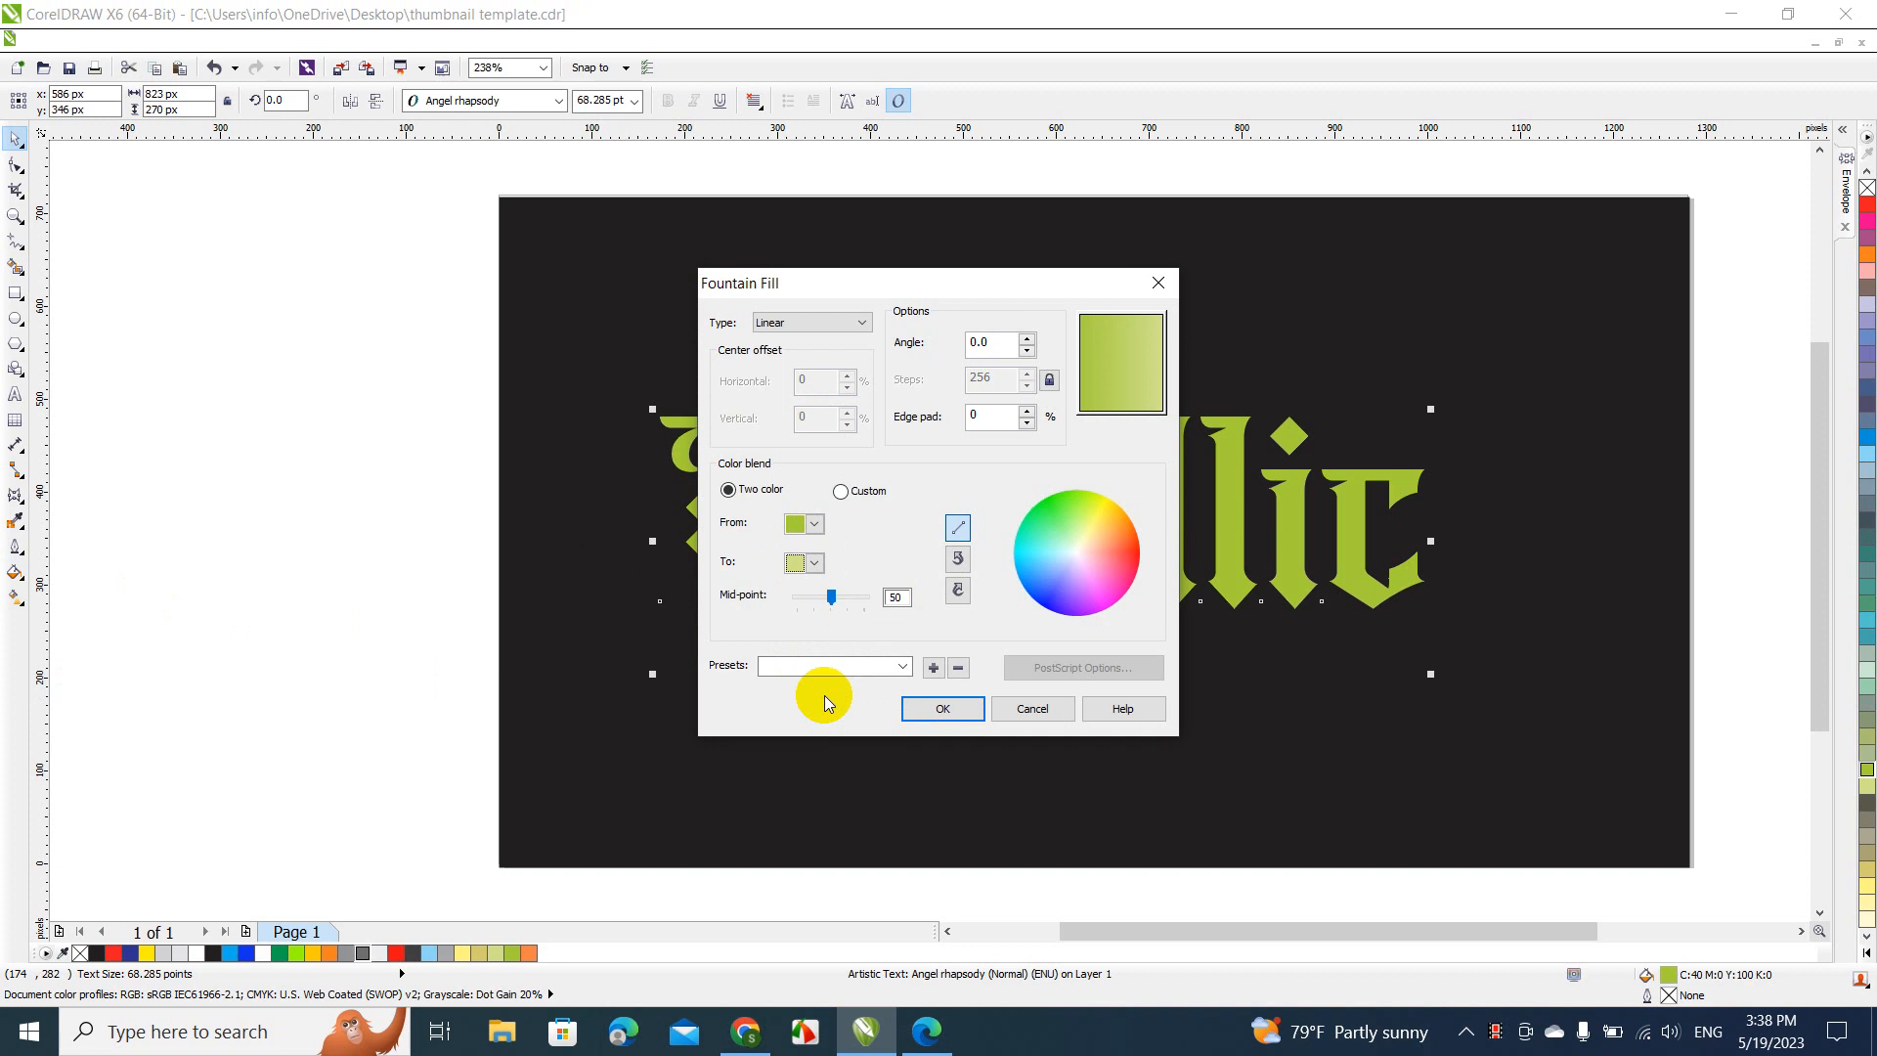
left_click(943, 708)
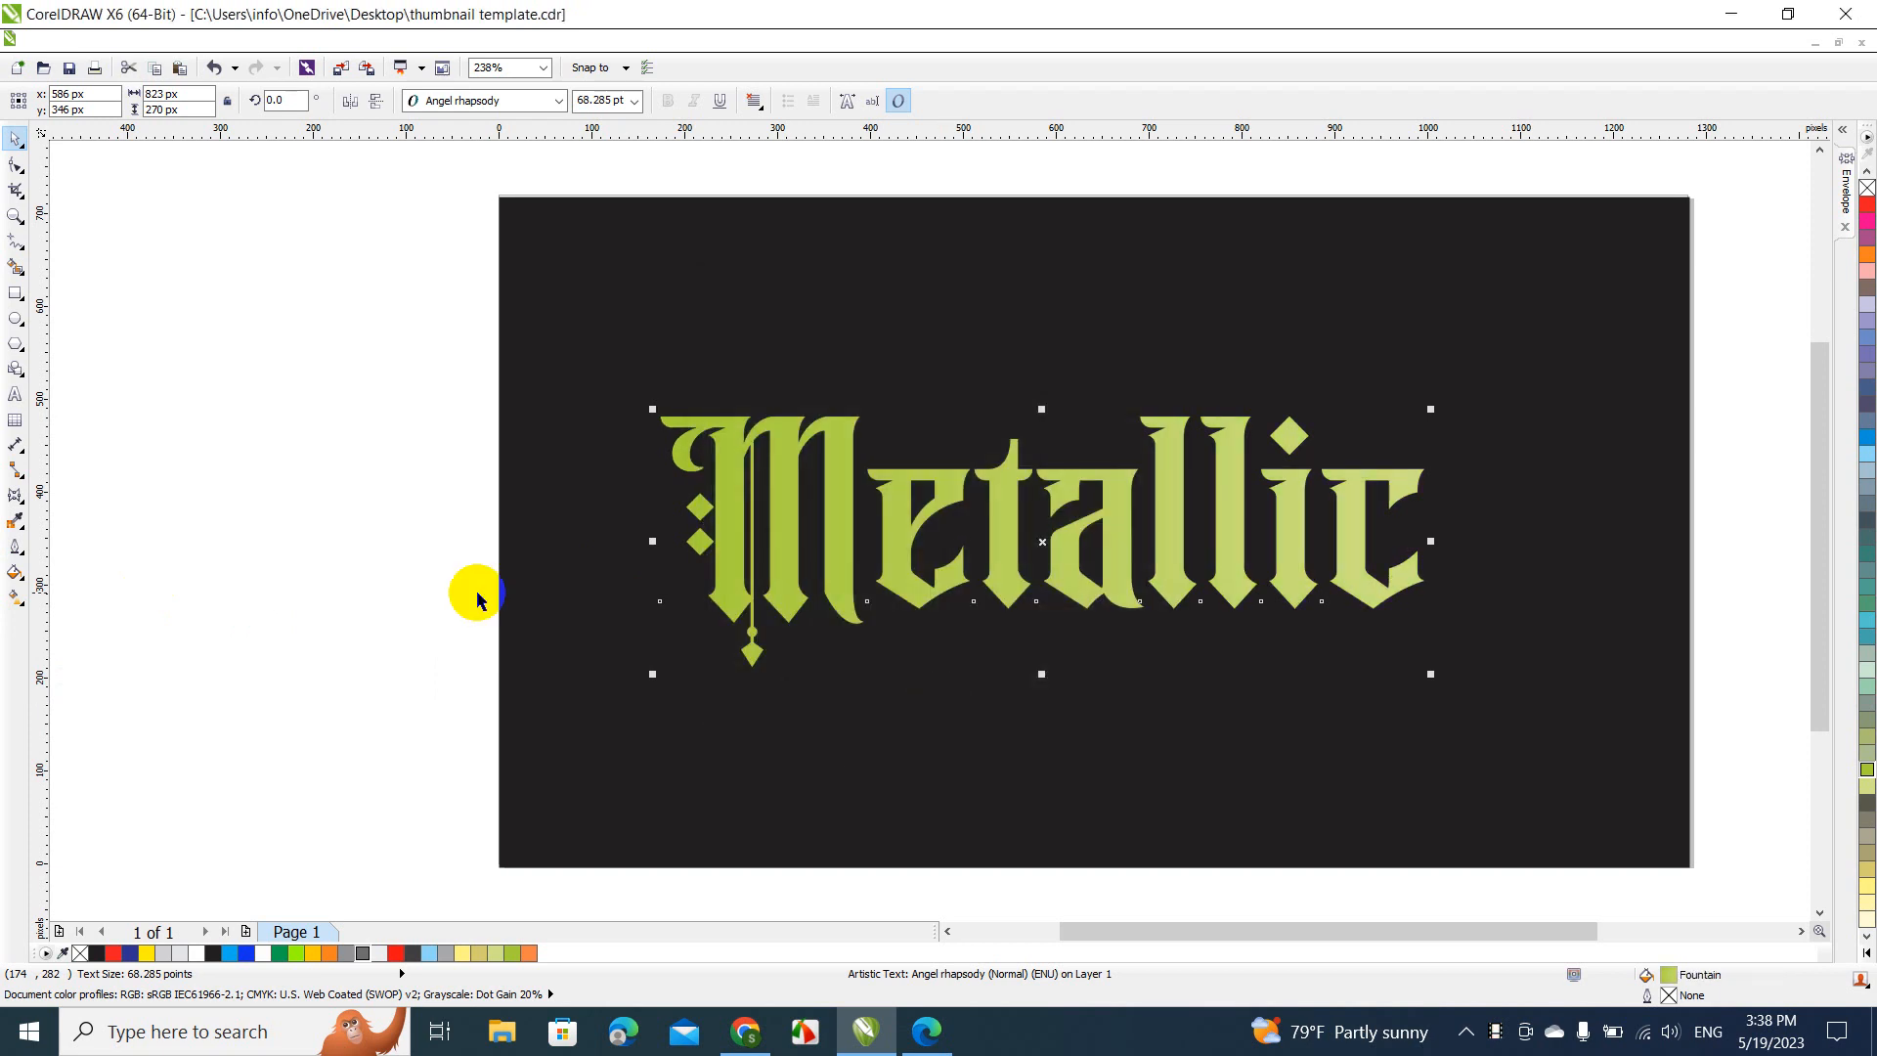
left_click(434, 601)
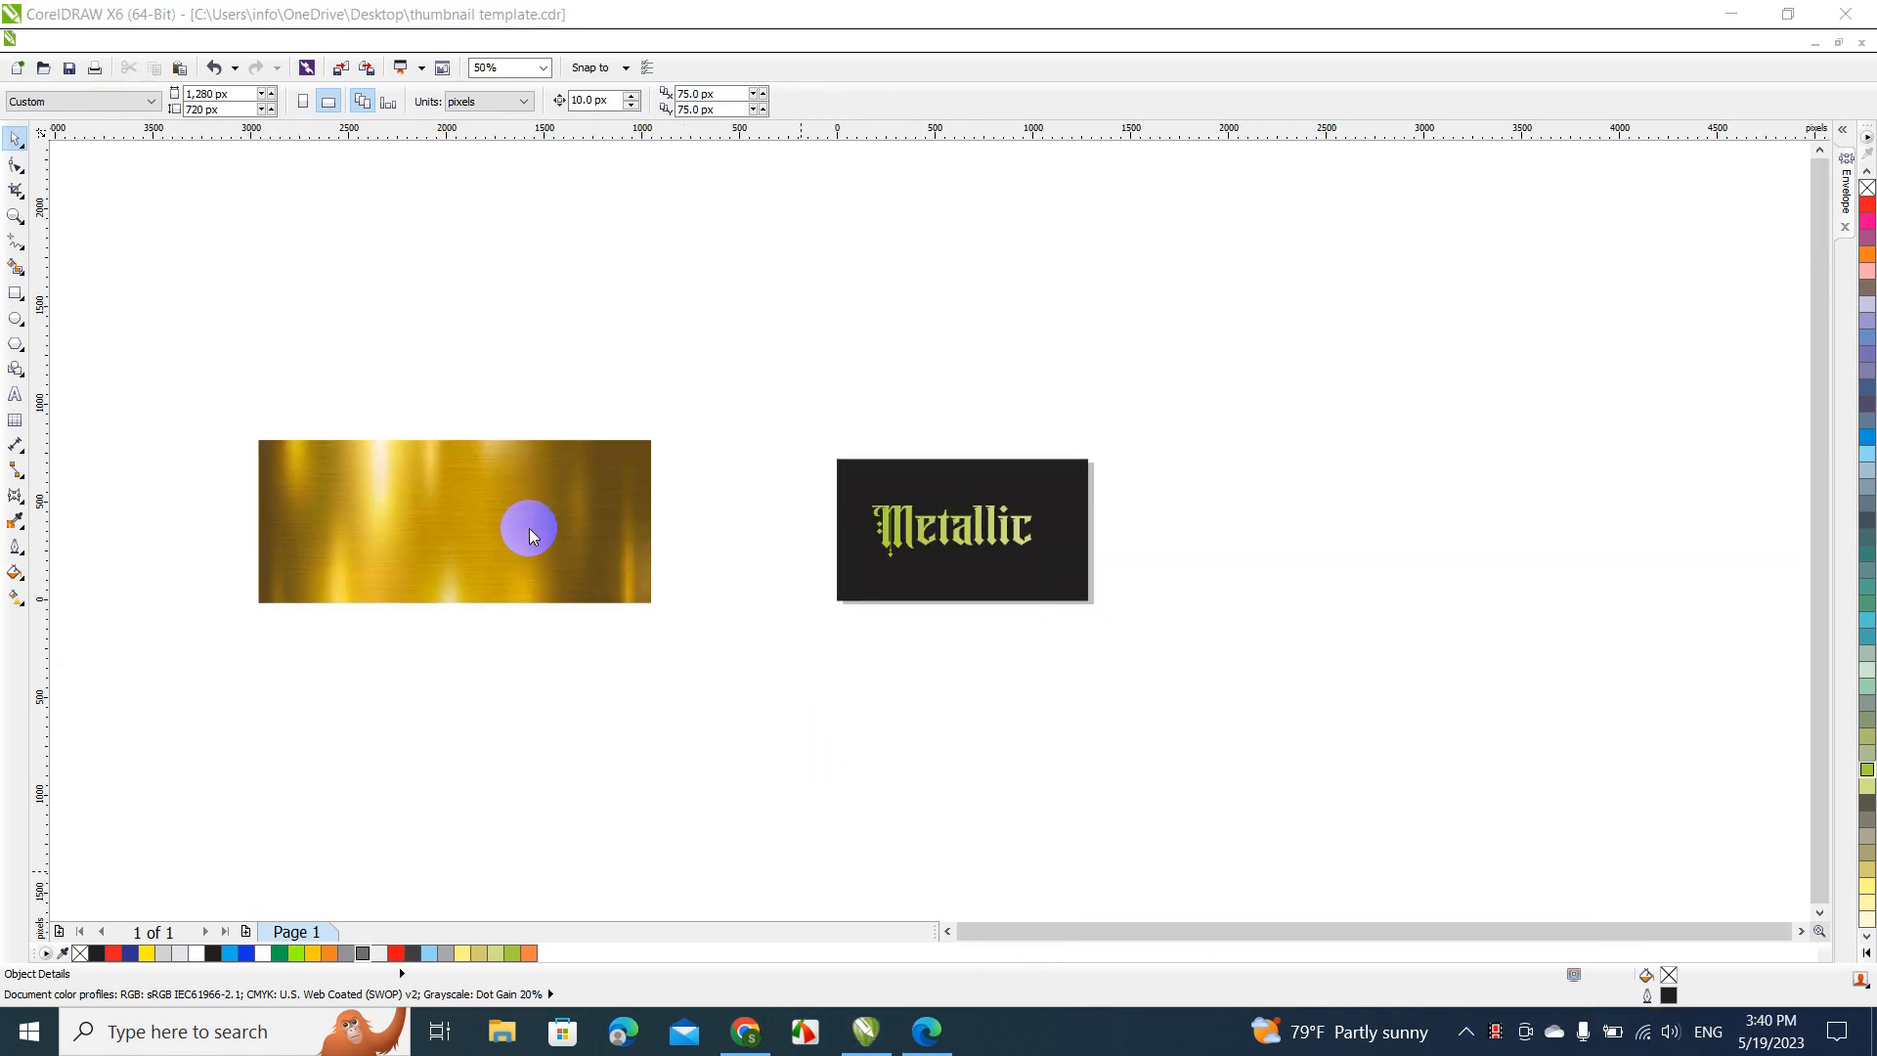
Enlarge the gold texture bitmap proportionally to about 2,665 by 1,106 px and deselect it
left_click(450, 503)
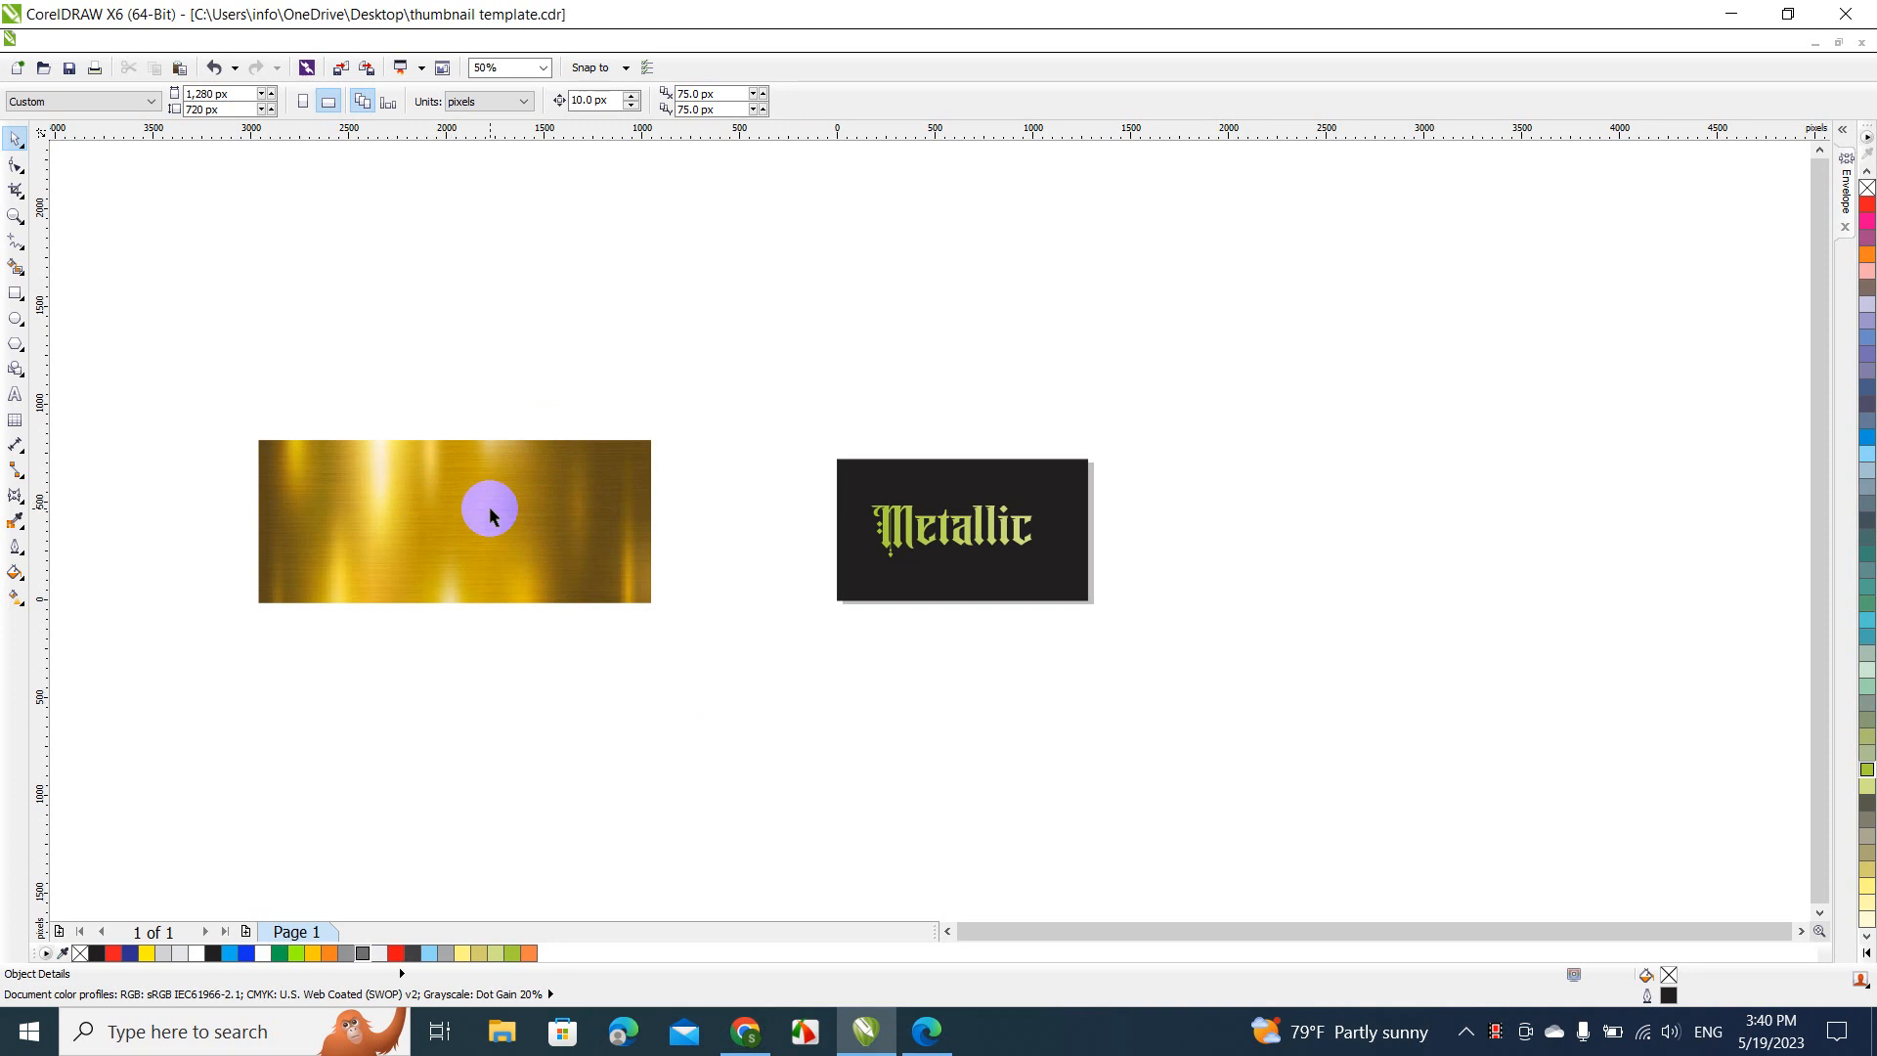
left_click(488, 506)
left_click_drag(657, 608, 784, 727)
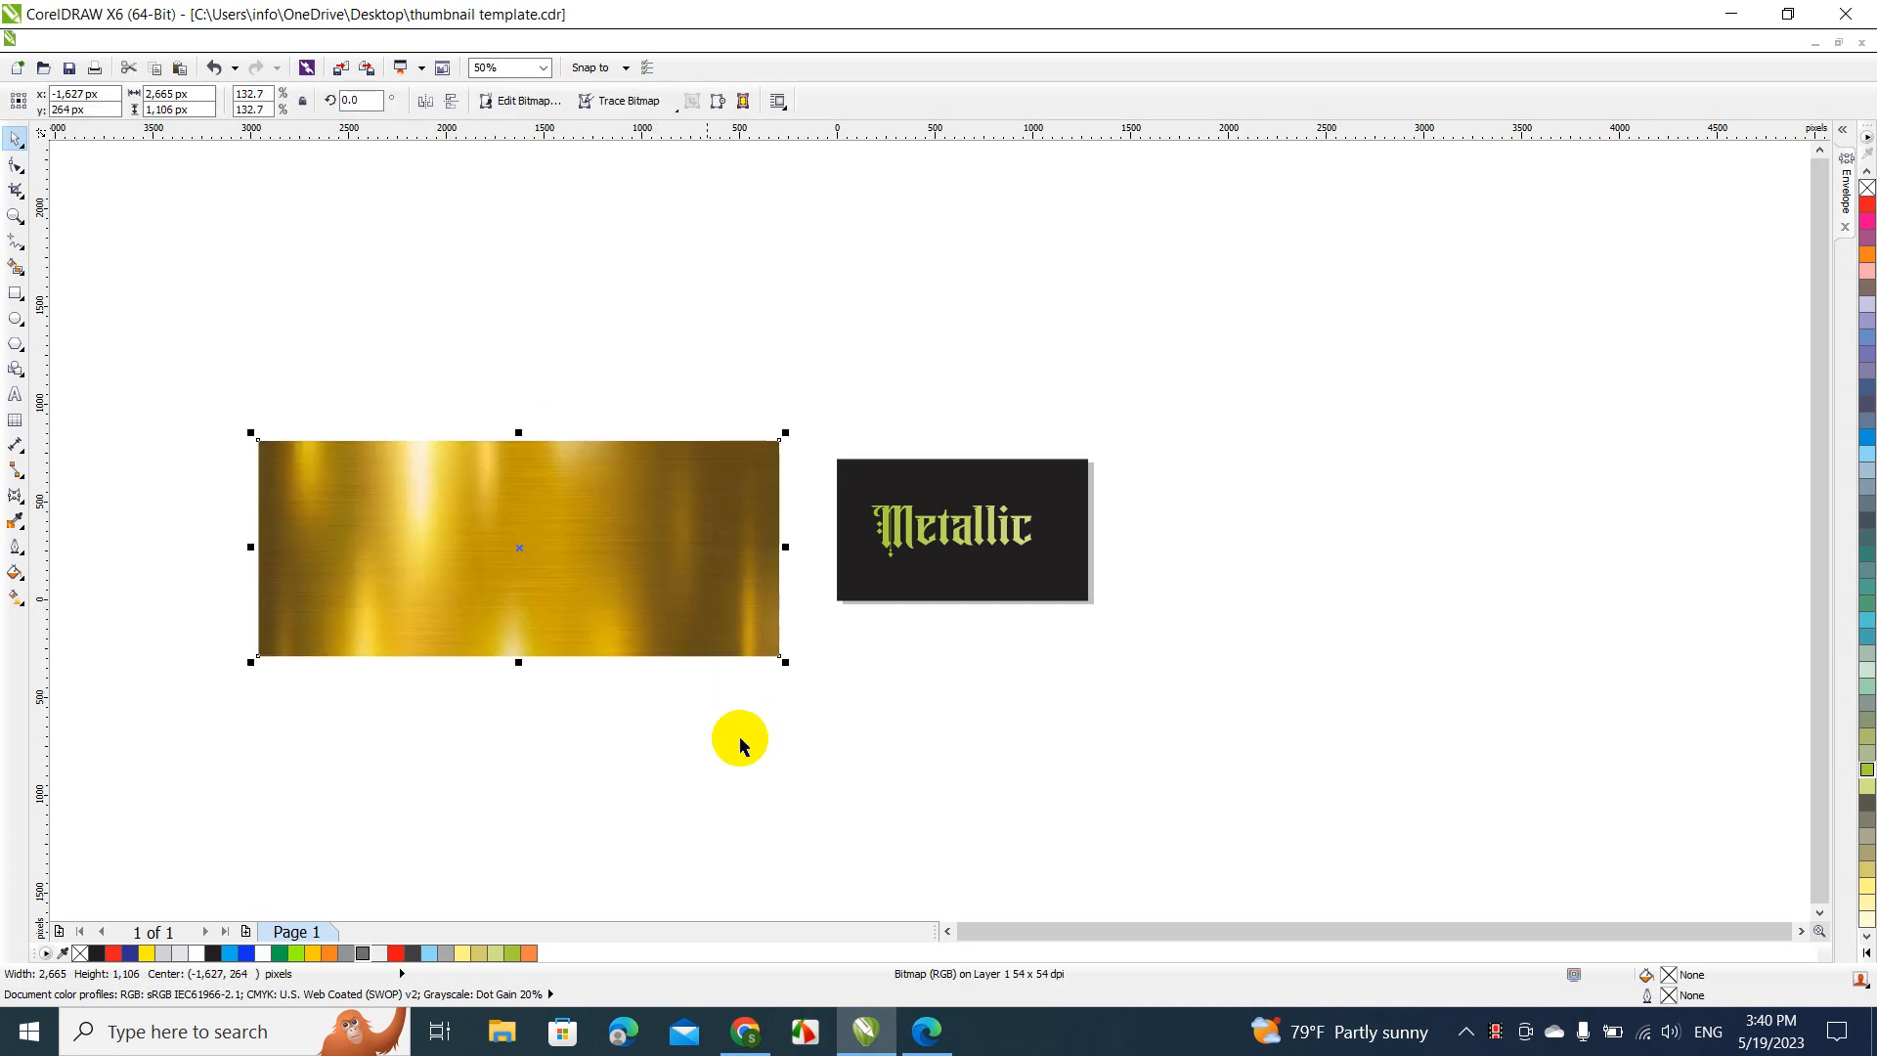
left_click(645, 765)
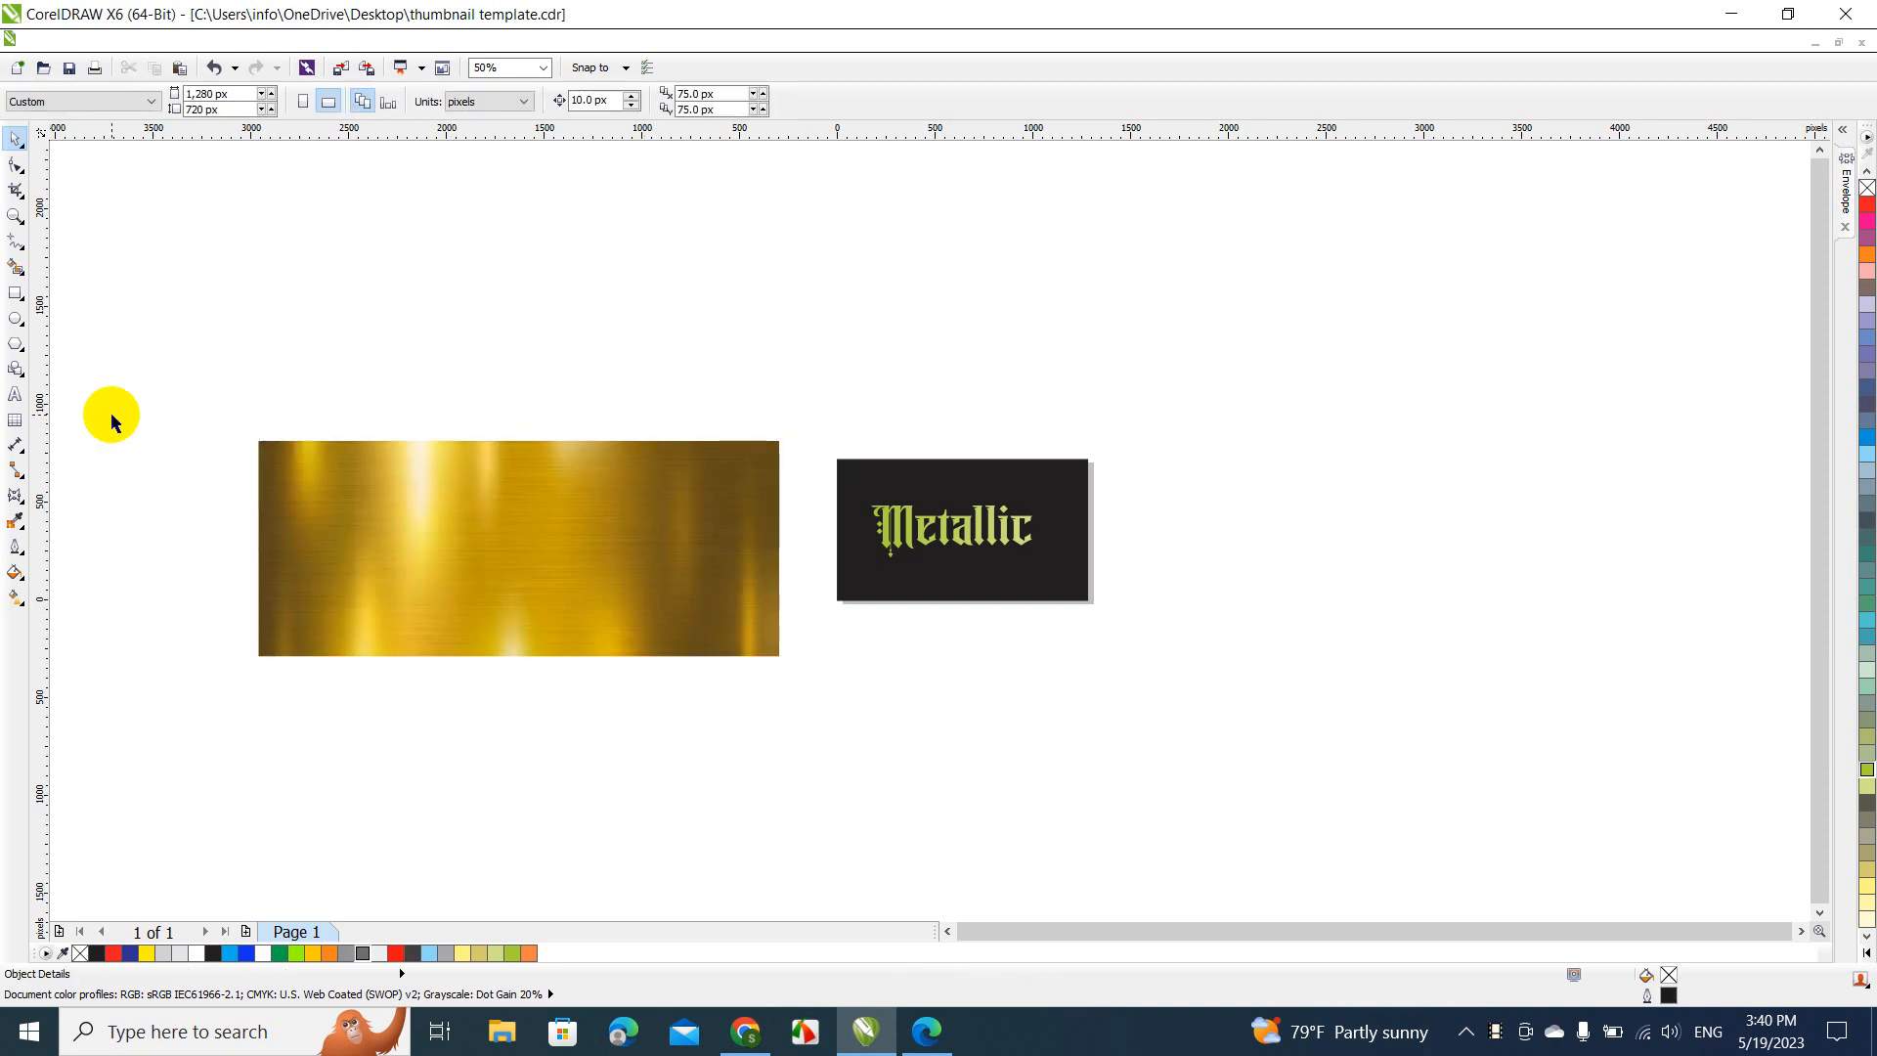
Draw a rectangle of about 2,555 by 980 px just inside the edges of the gold bitmap, and deselect it
left_click(16, 293)
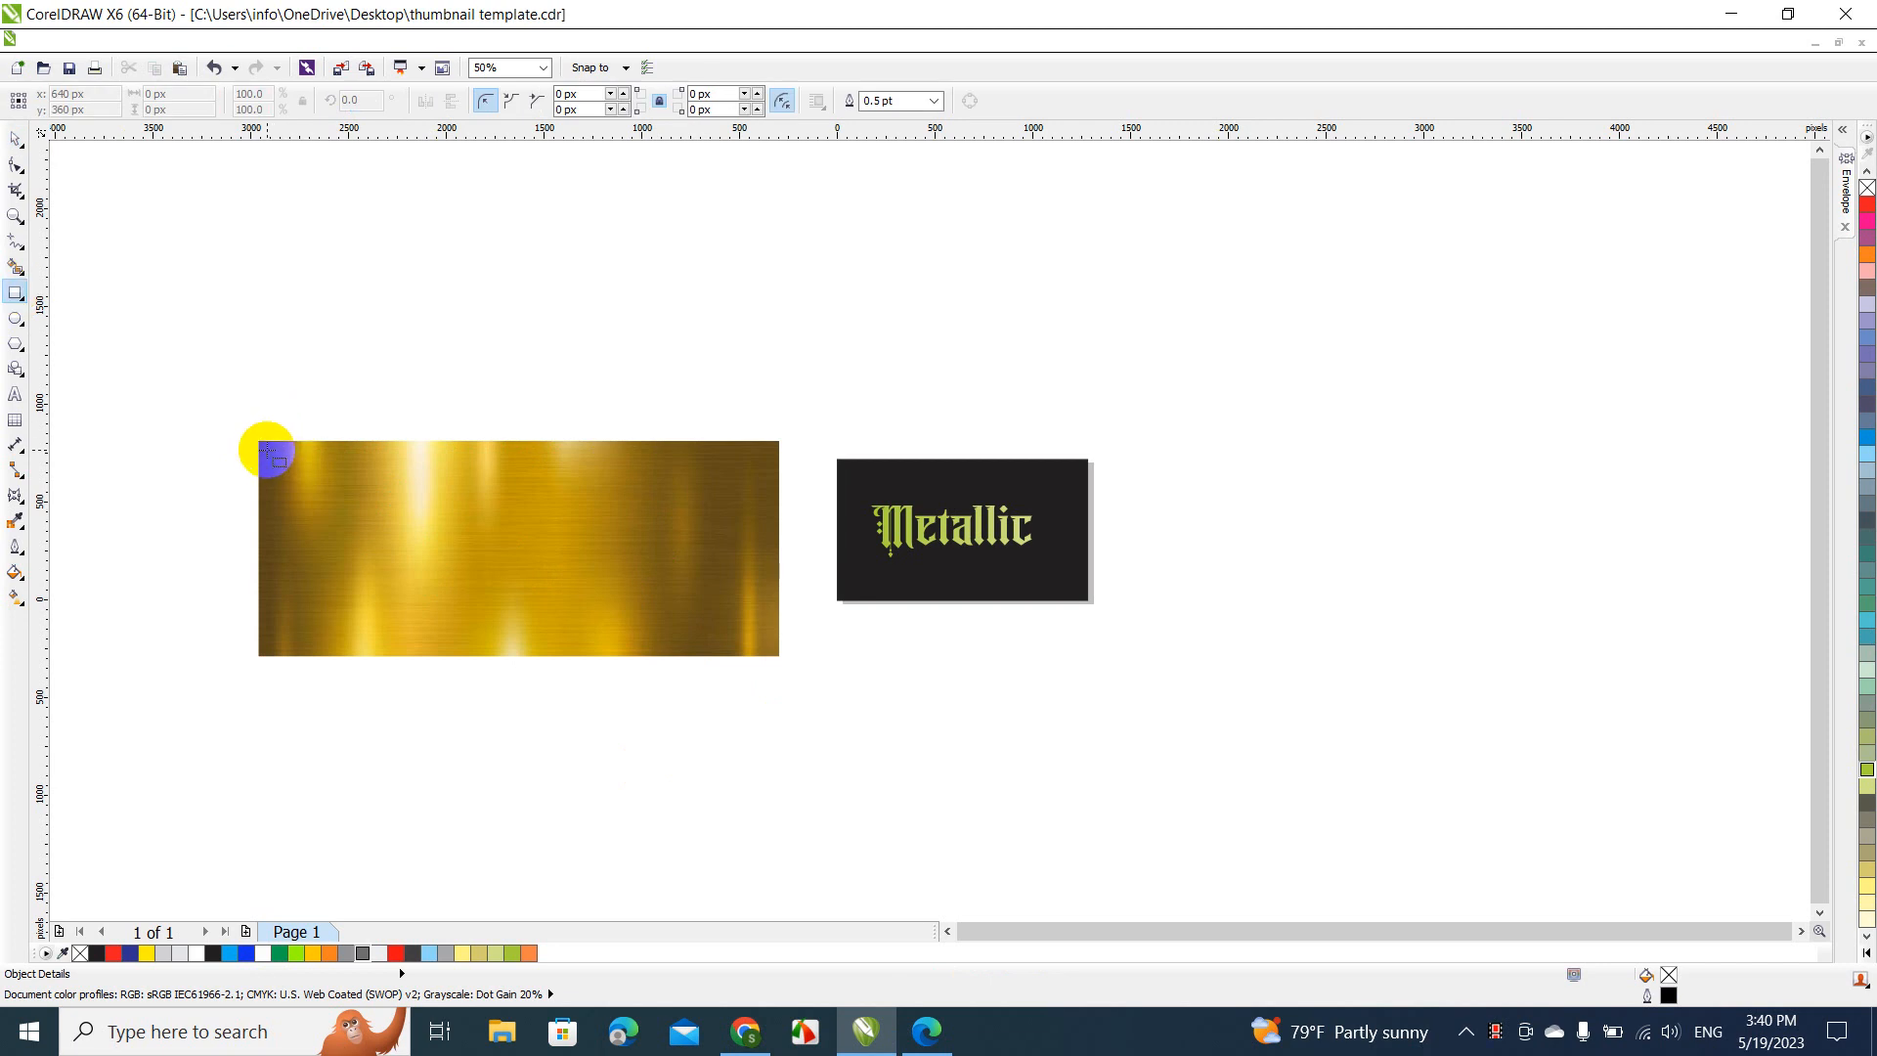
left_click_drag(267, 450, 768, 643)
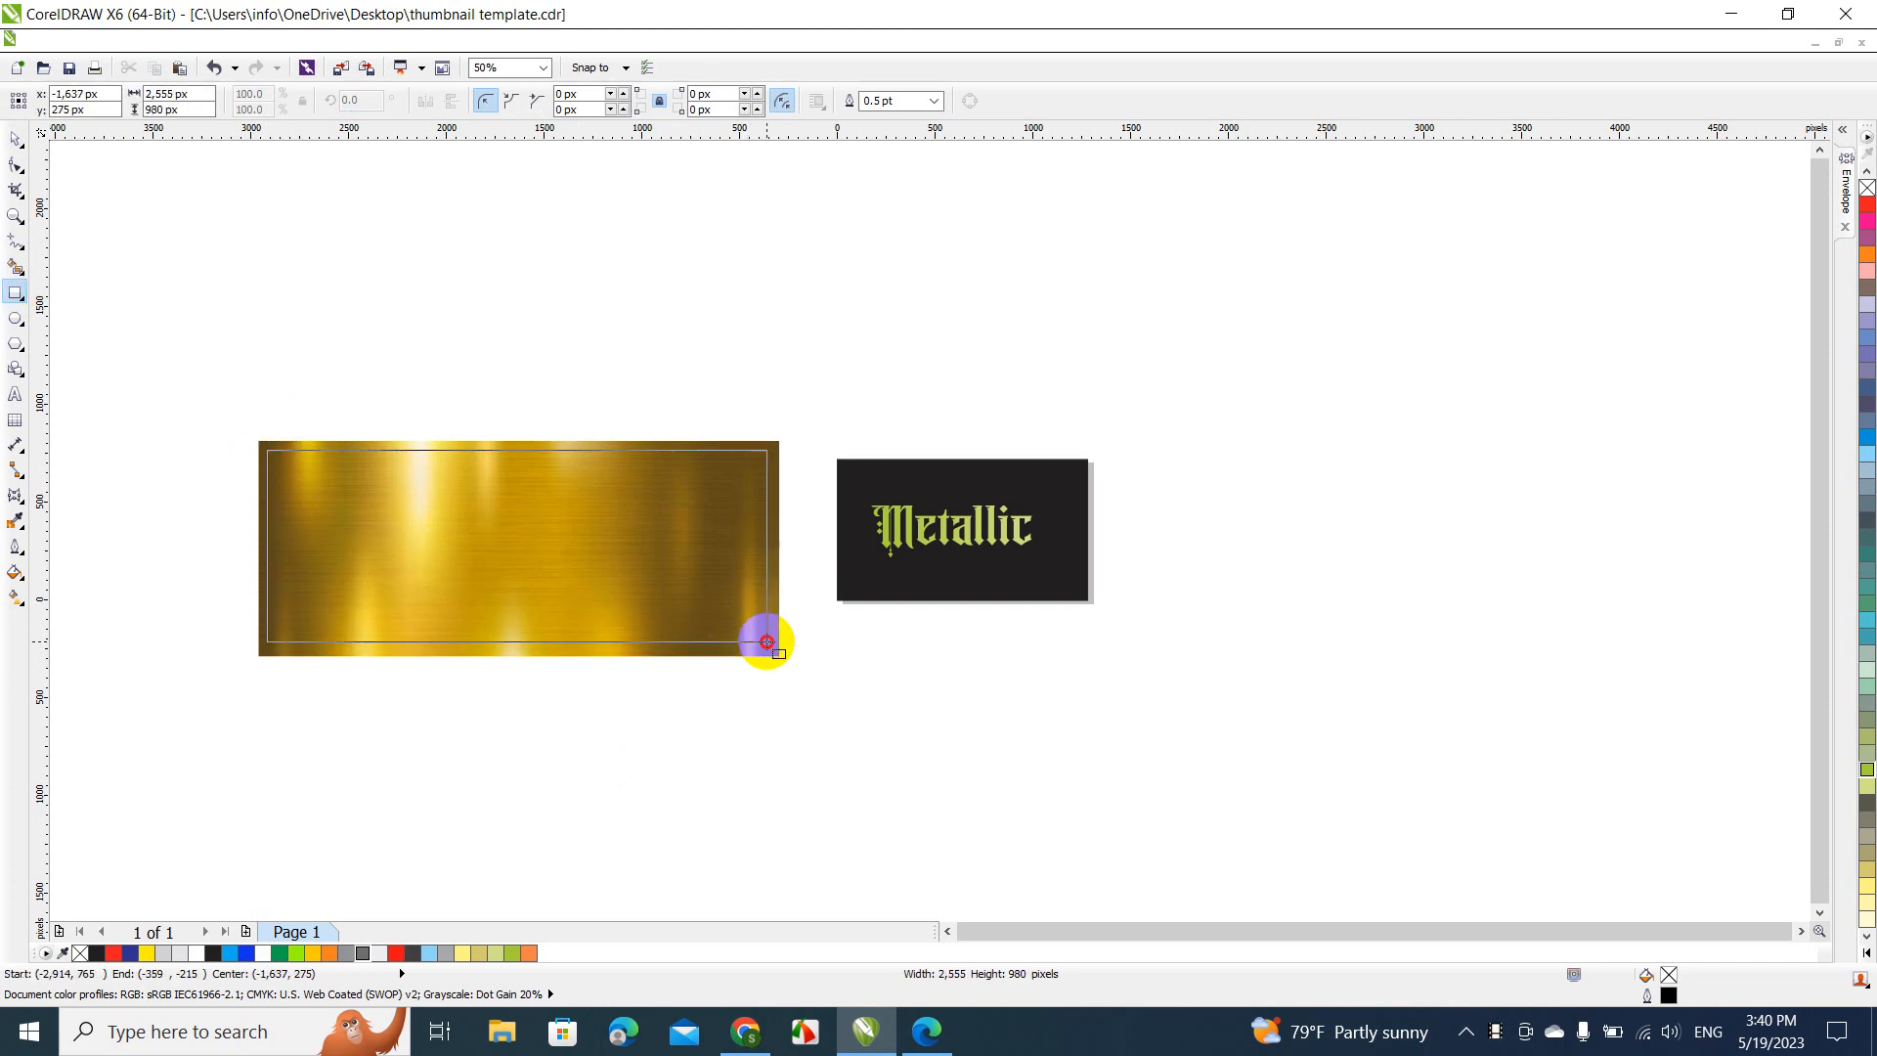
left_click(16, 139)
left_click(97, 217)
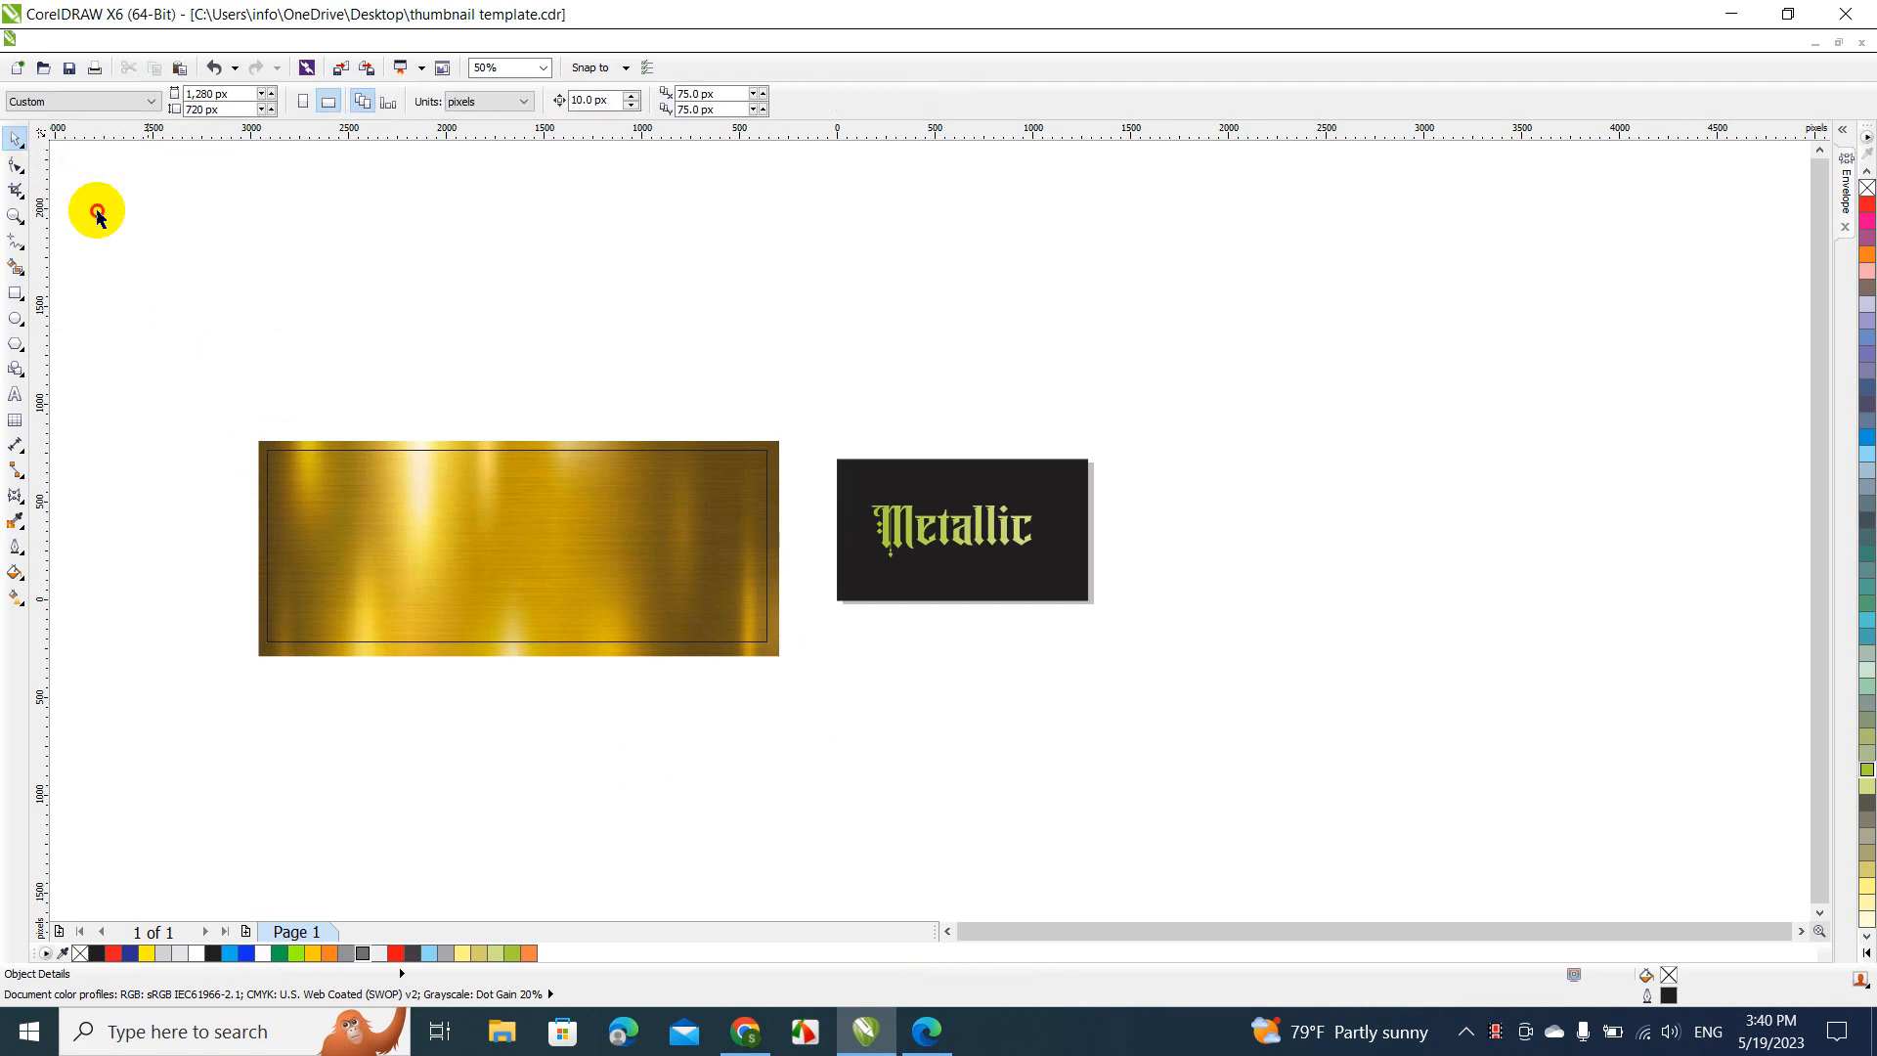
Trim the gold bitmap with the inner rectangle to leave a gold frame, and move the rectangle up above the frame
left_click_drag(98, 211, 781, 666)
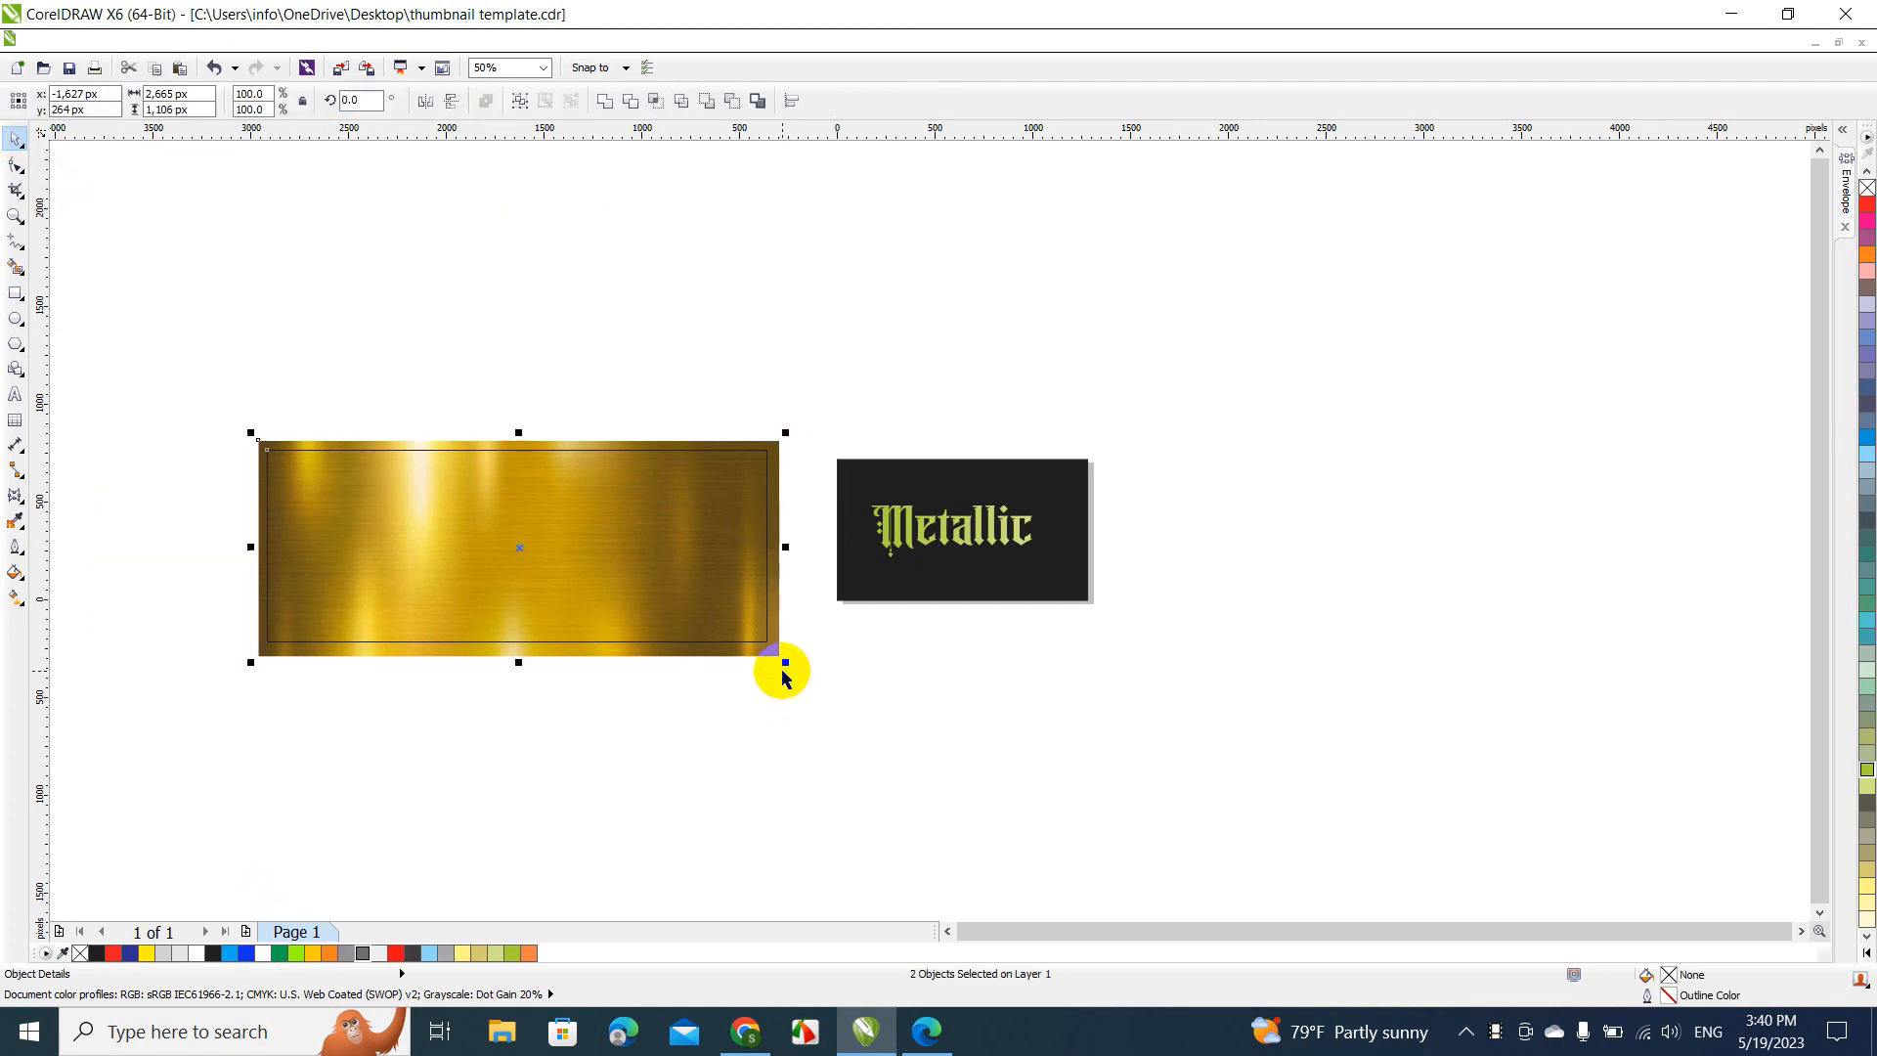
left_click(628, 104)
left_click(536, 284)
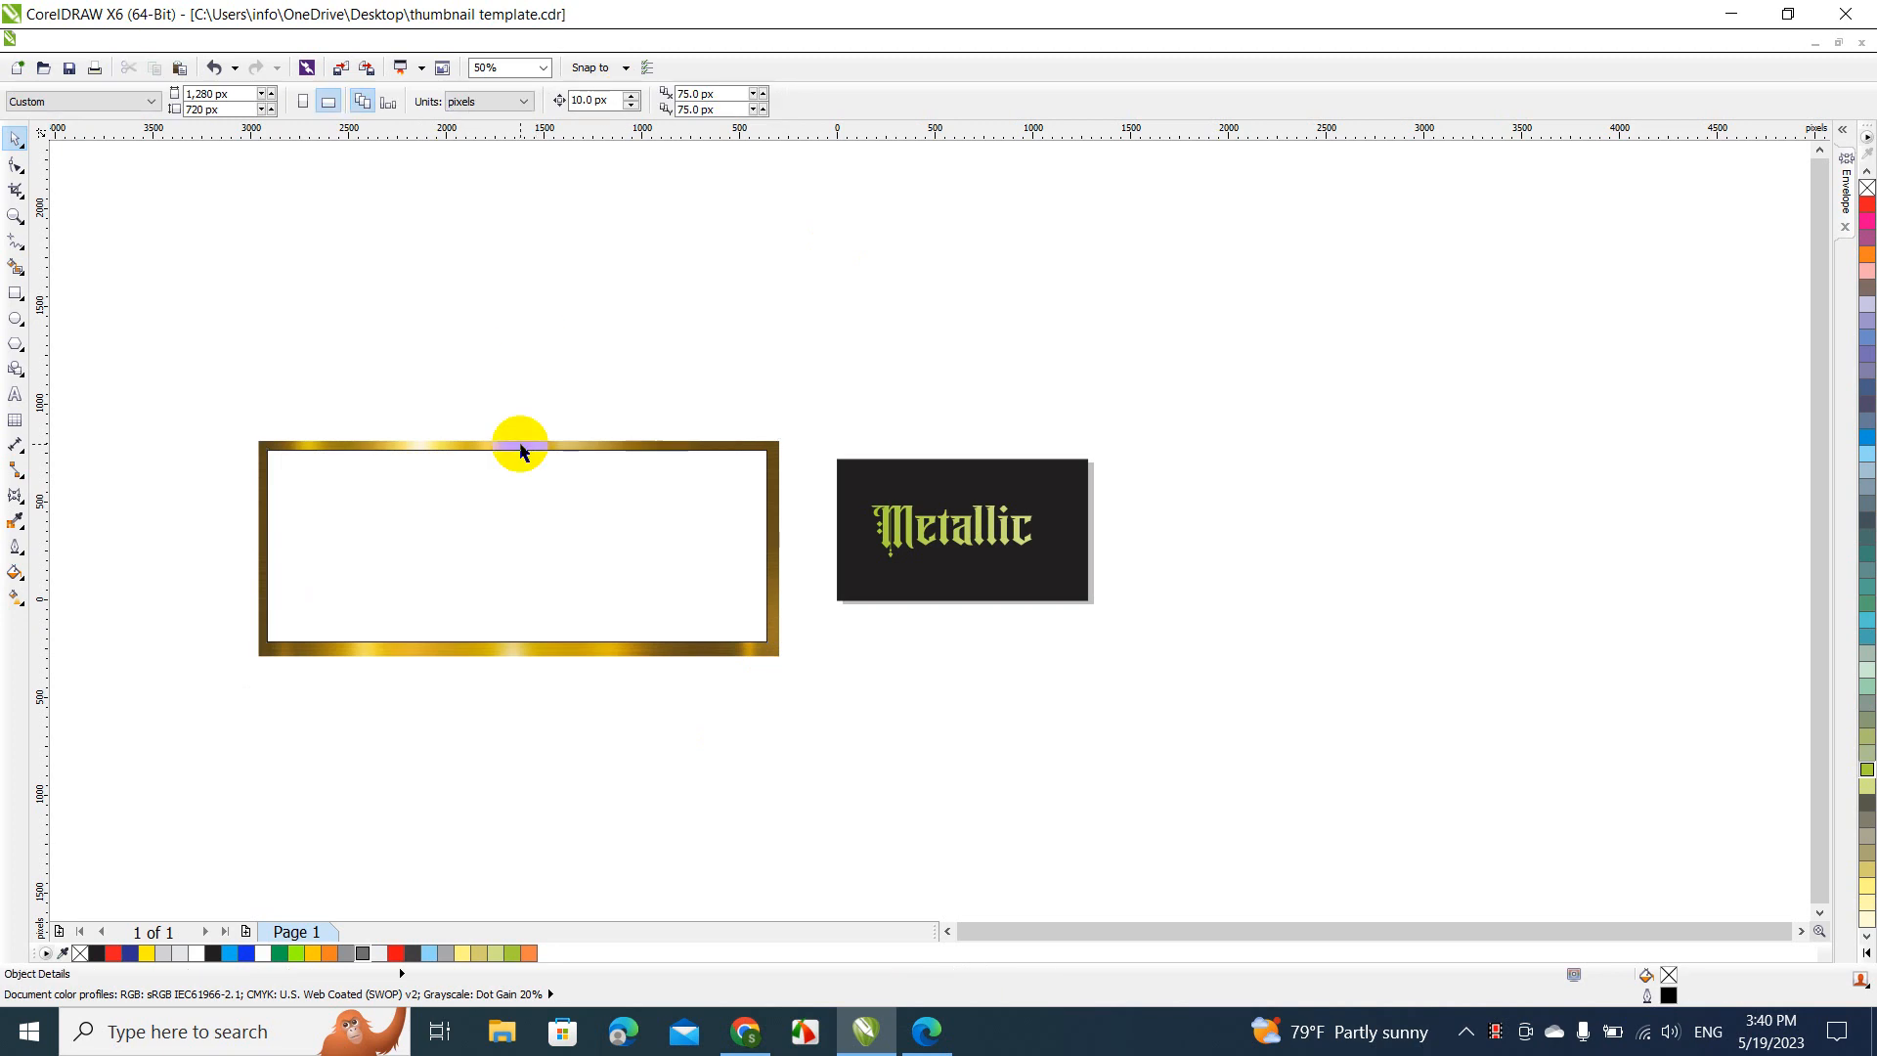
left_click_drag(519, 507, 548, 229)
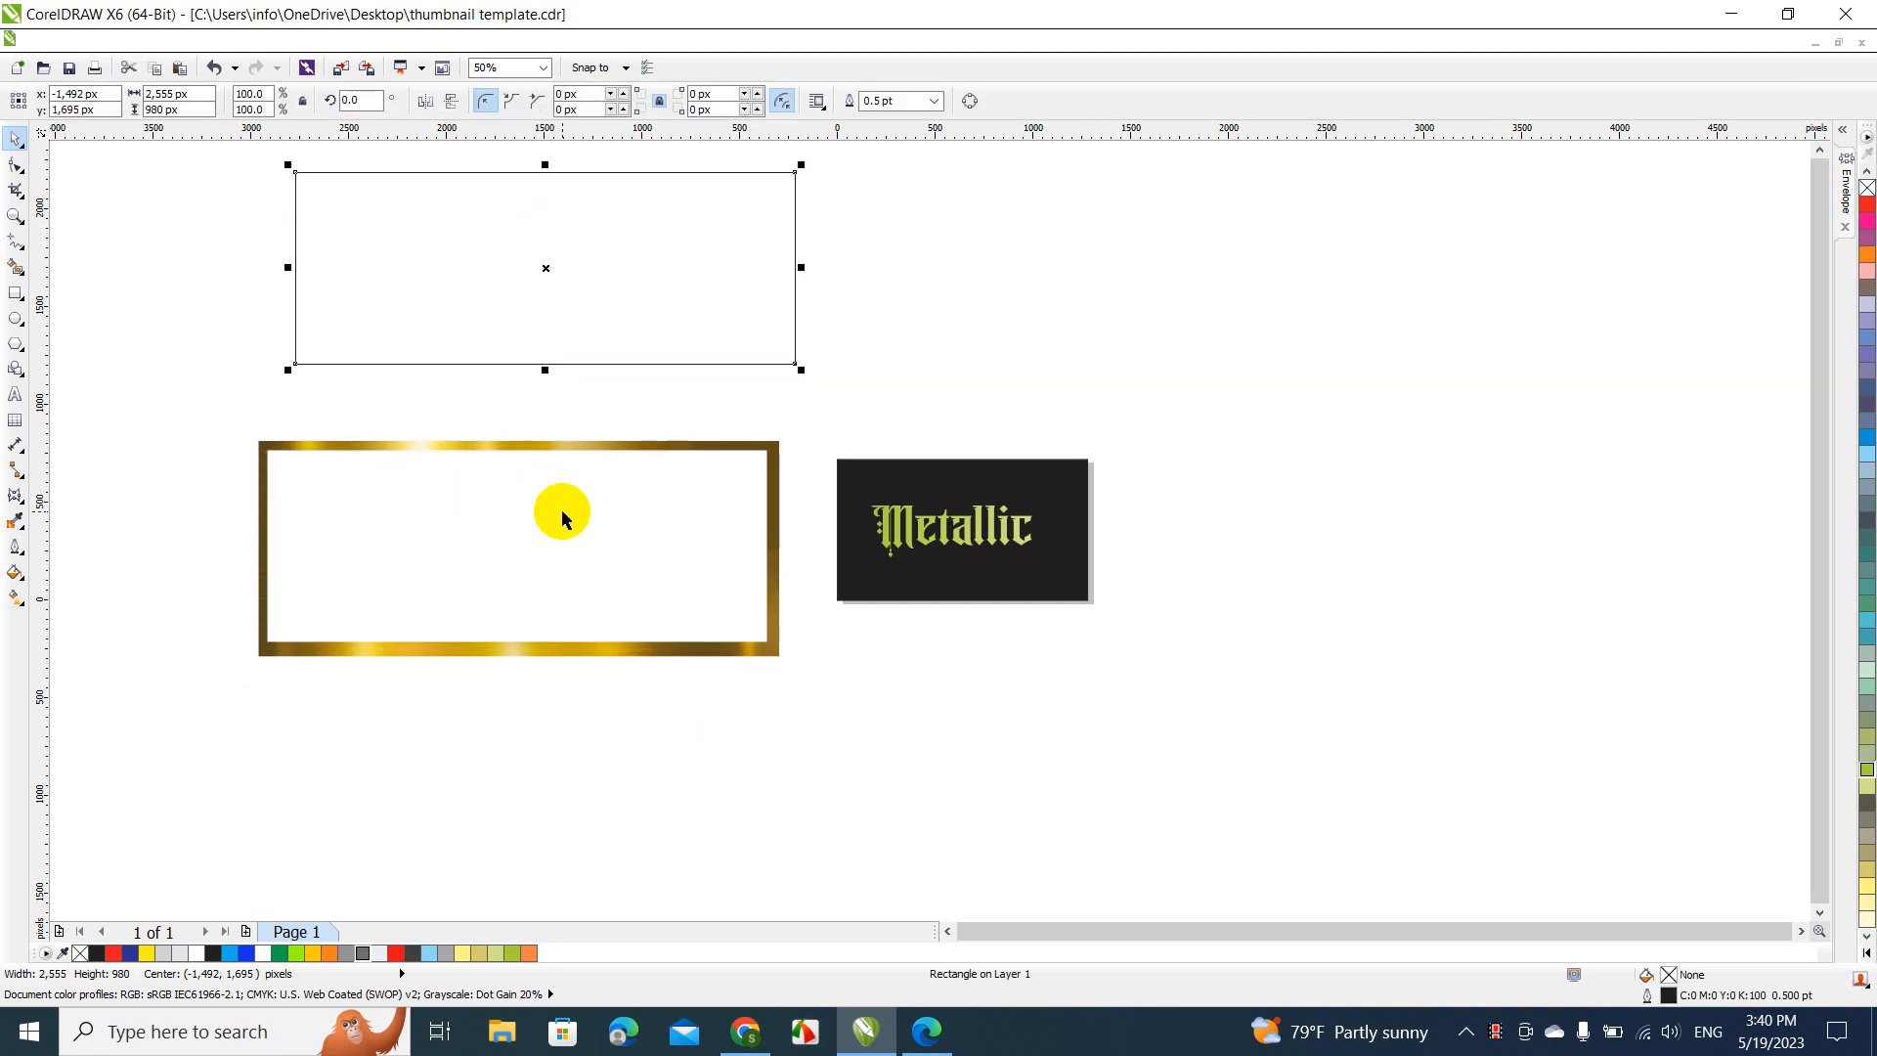
Move the green "Metallic" text from the black rectangle into the upper-left part of the gold frame's opening
left_click(906, 526)
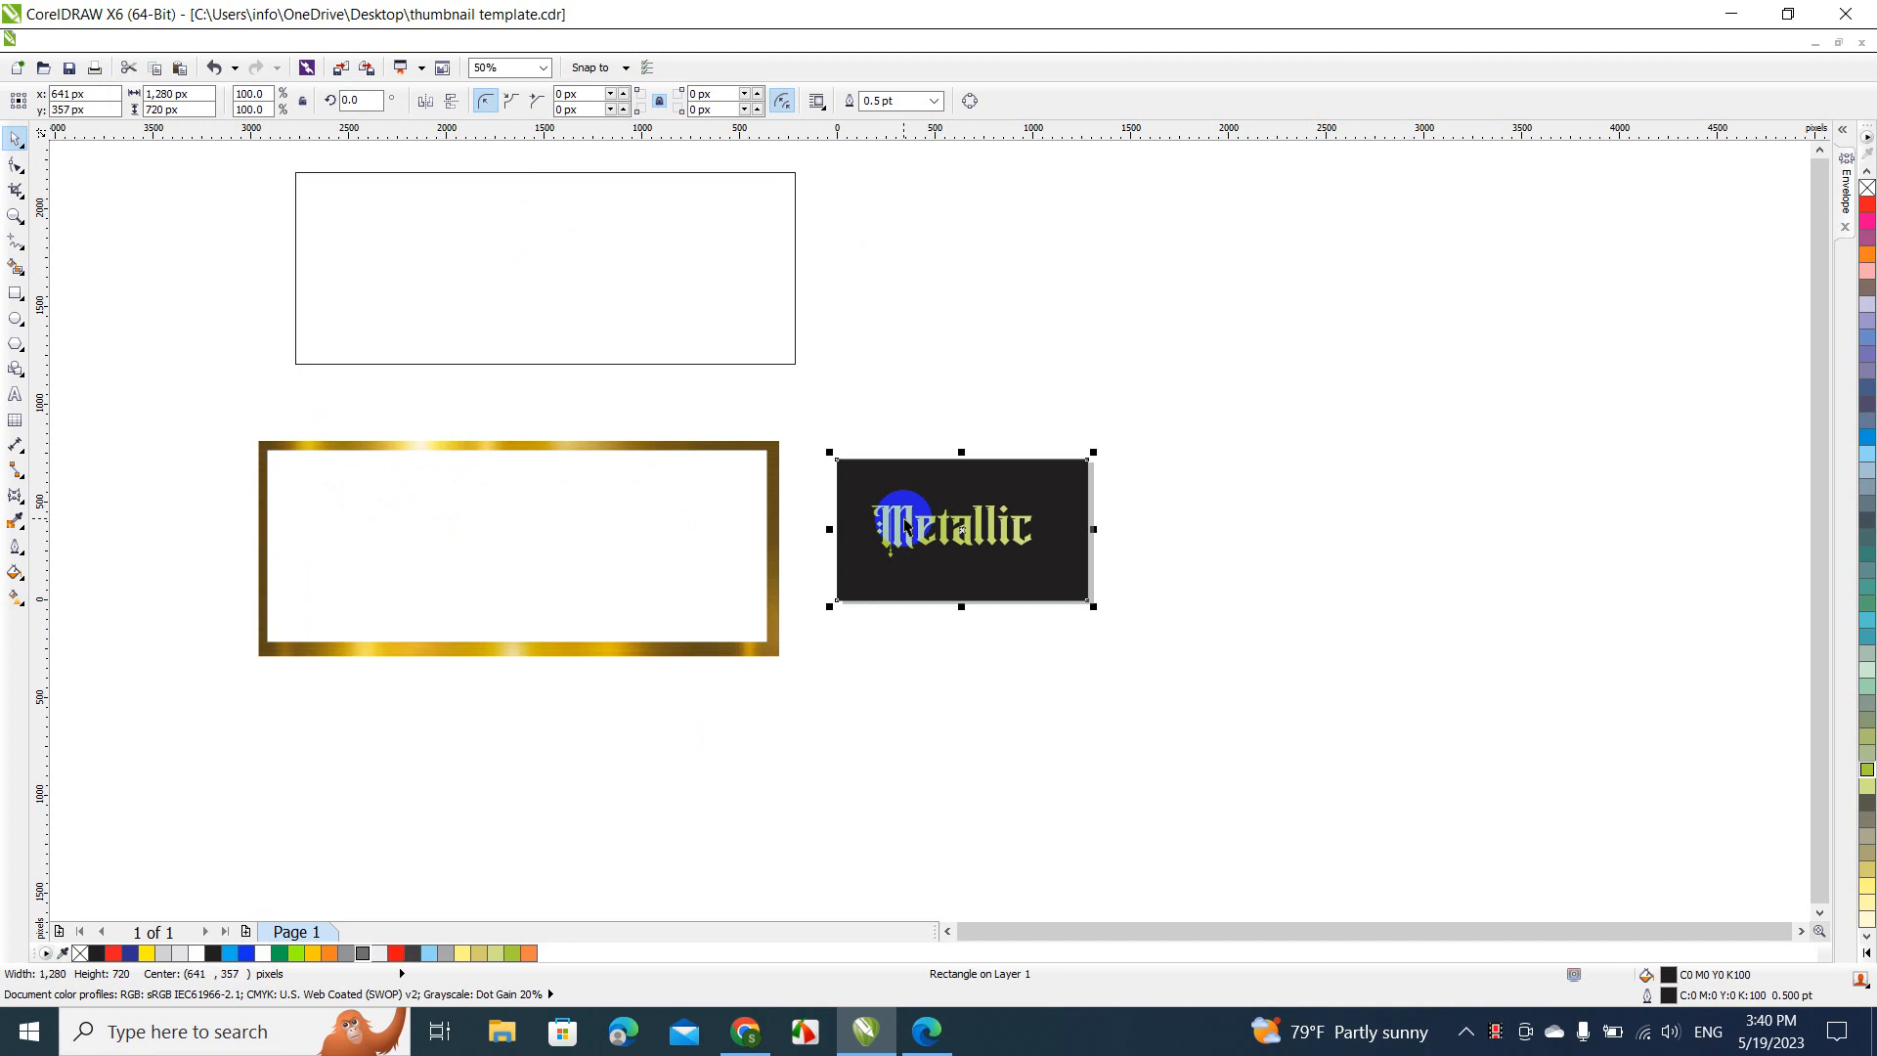
left_click(908, 520)
left_click_drag(909, 520, 339, 506)
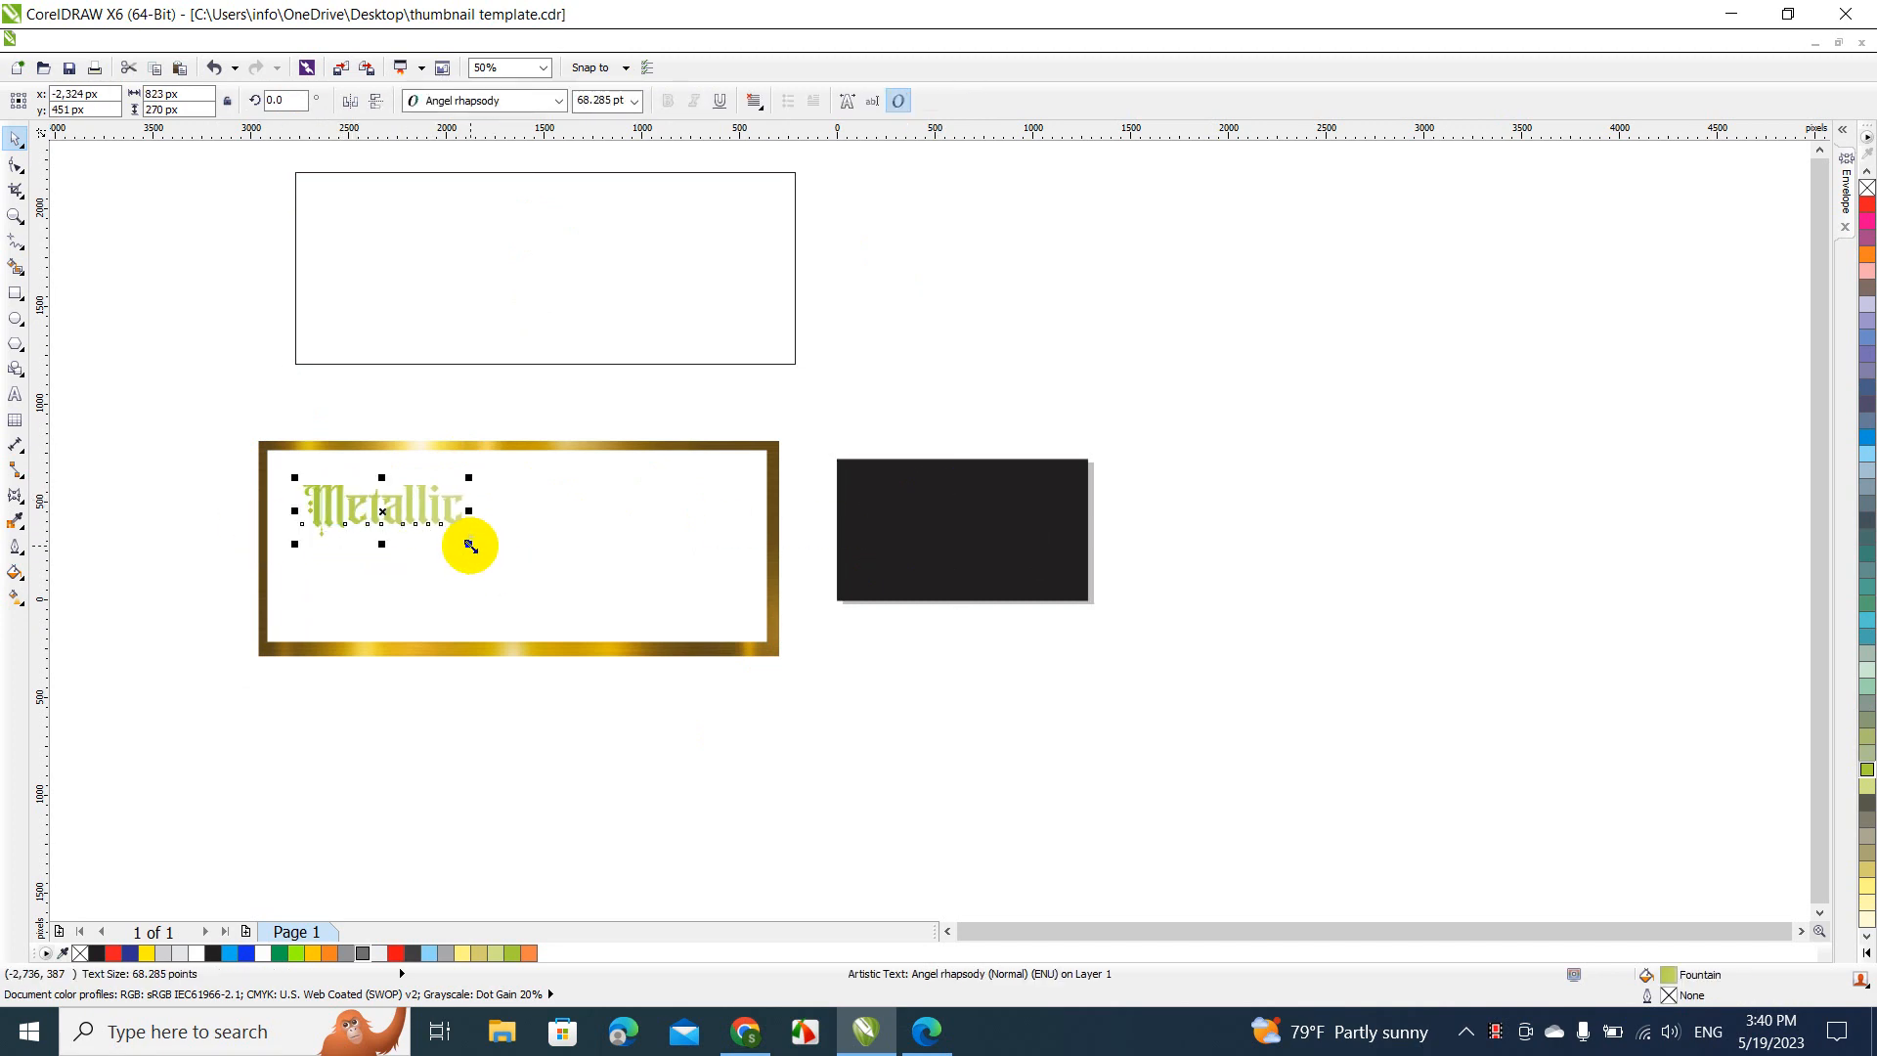
Enlarge the green "Metallic" text proportionally to about 2,212 by 726 px, centre it in the gold frame's opening, and deselect it
left_click_drag(470, 544, 759, 634)
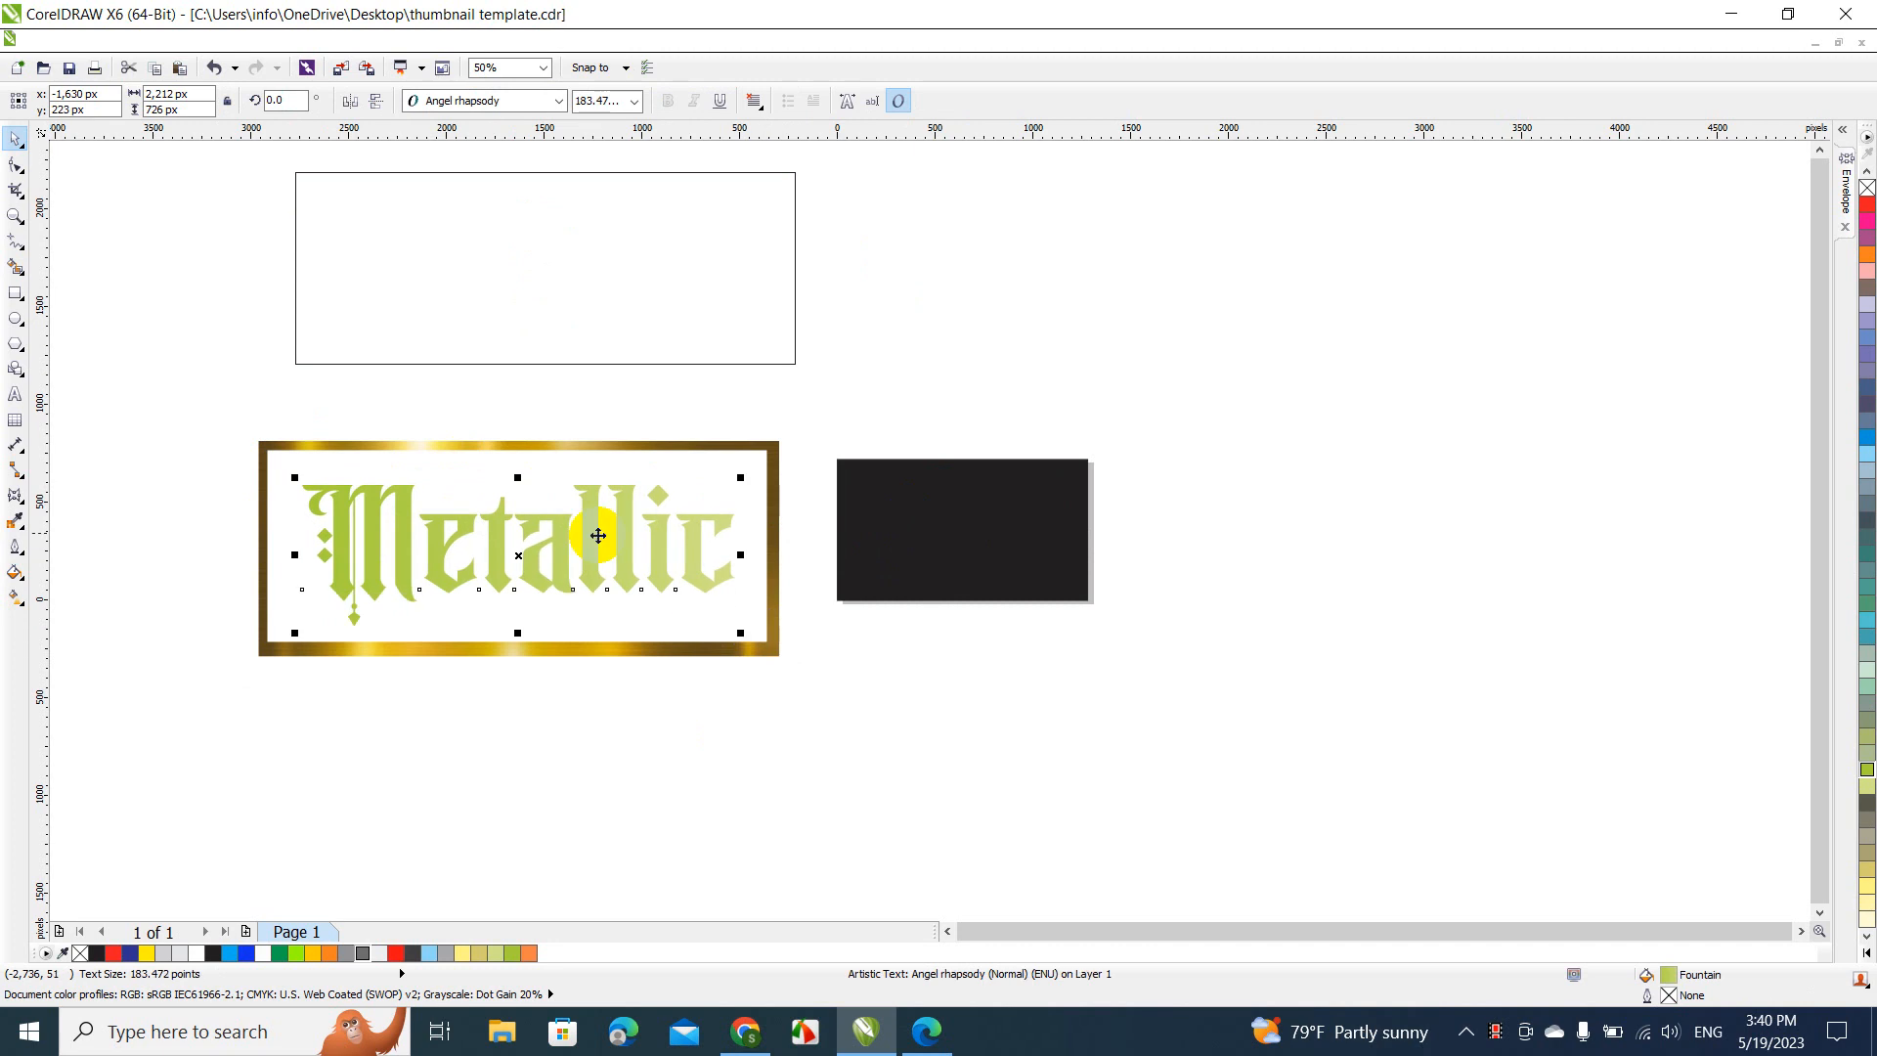
left_click_drag(562, 533, 555, 537)
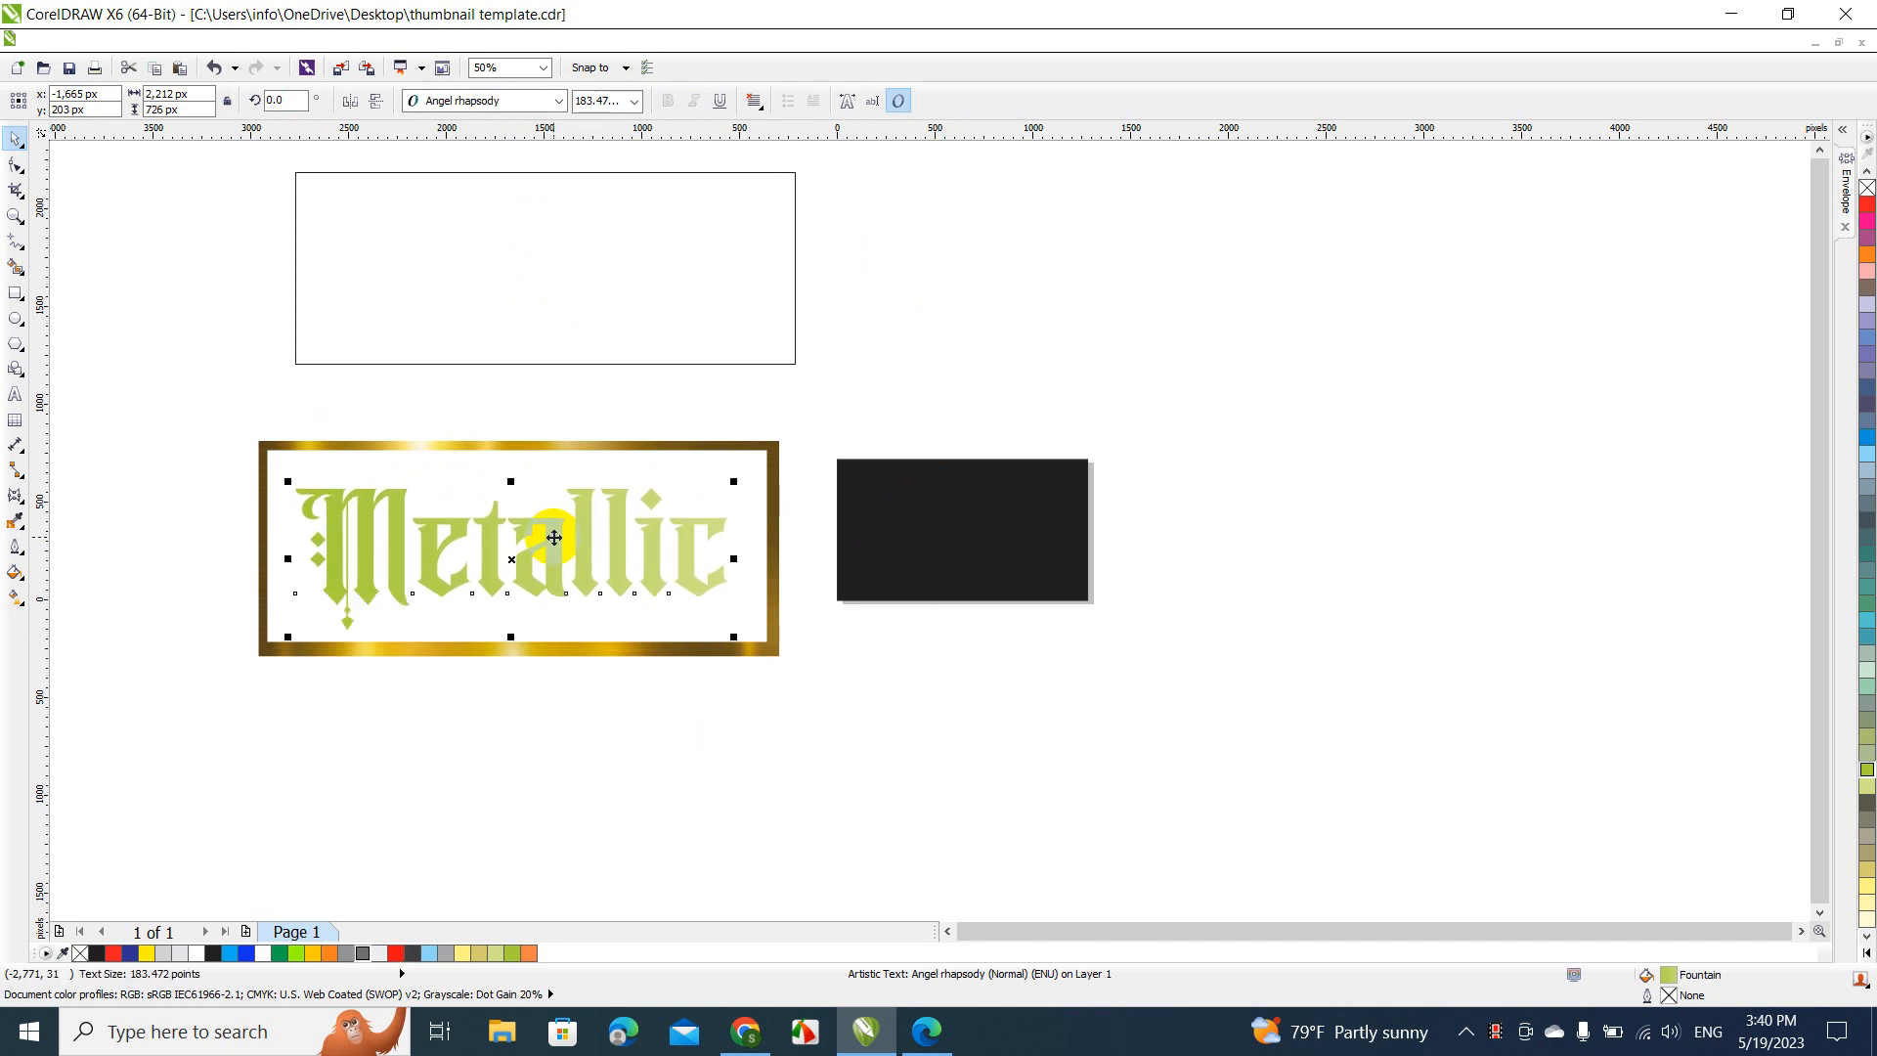
left_click(218, 399)
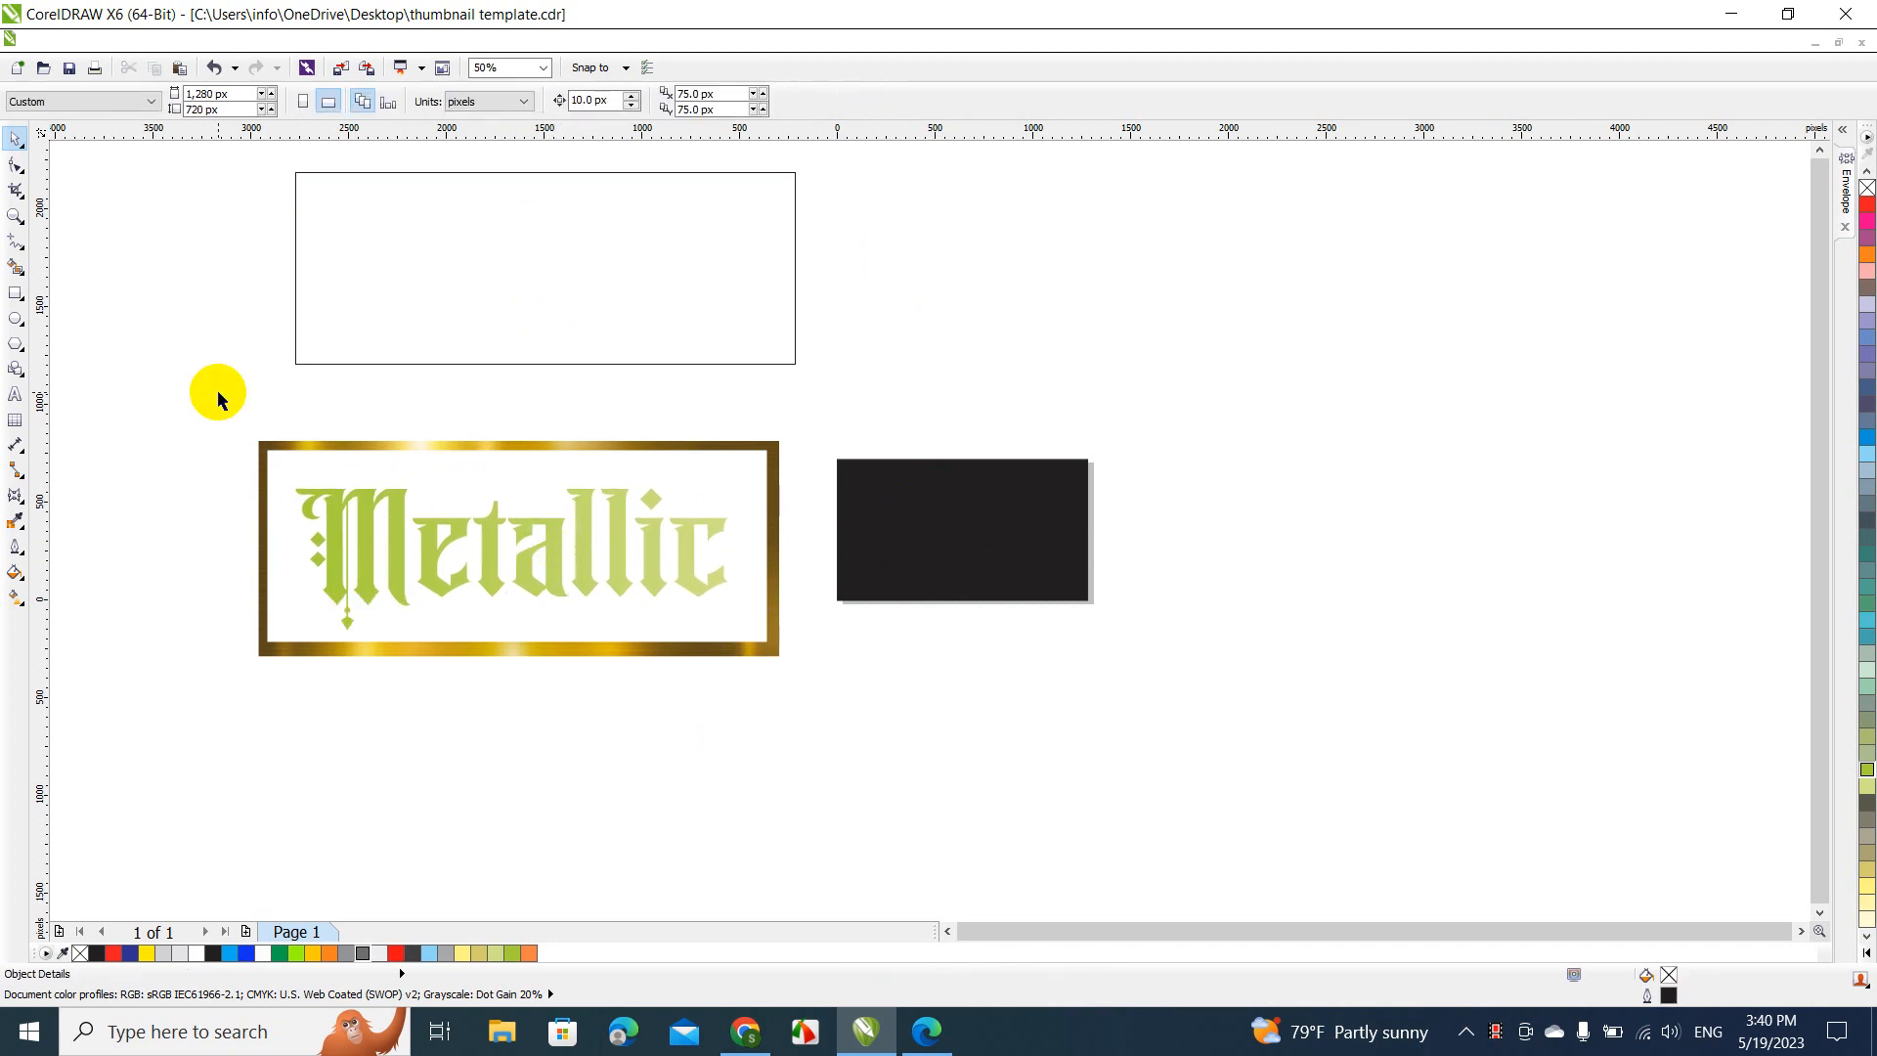
Try to weld the green "Metallic" text and the gold frame by marquee-selecting both, and undo the weld
left_click_drag(218, 406, 929, 748)
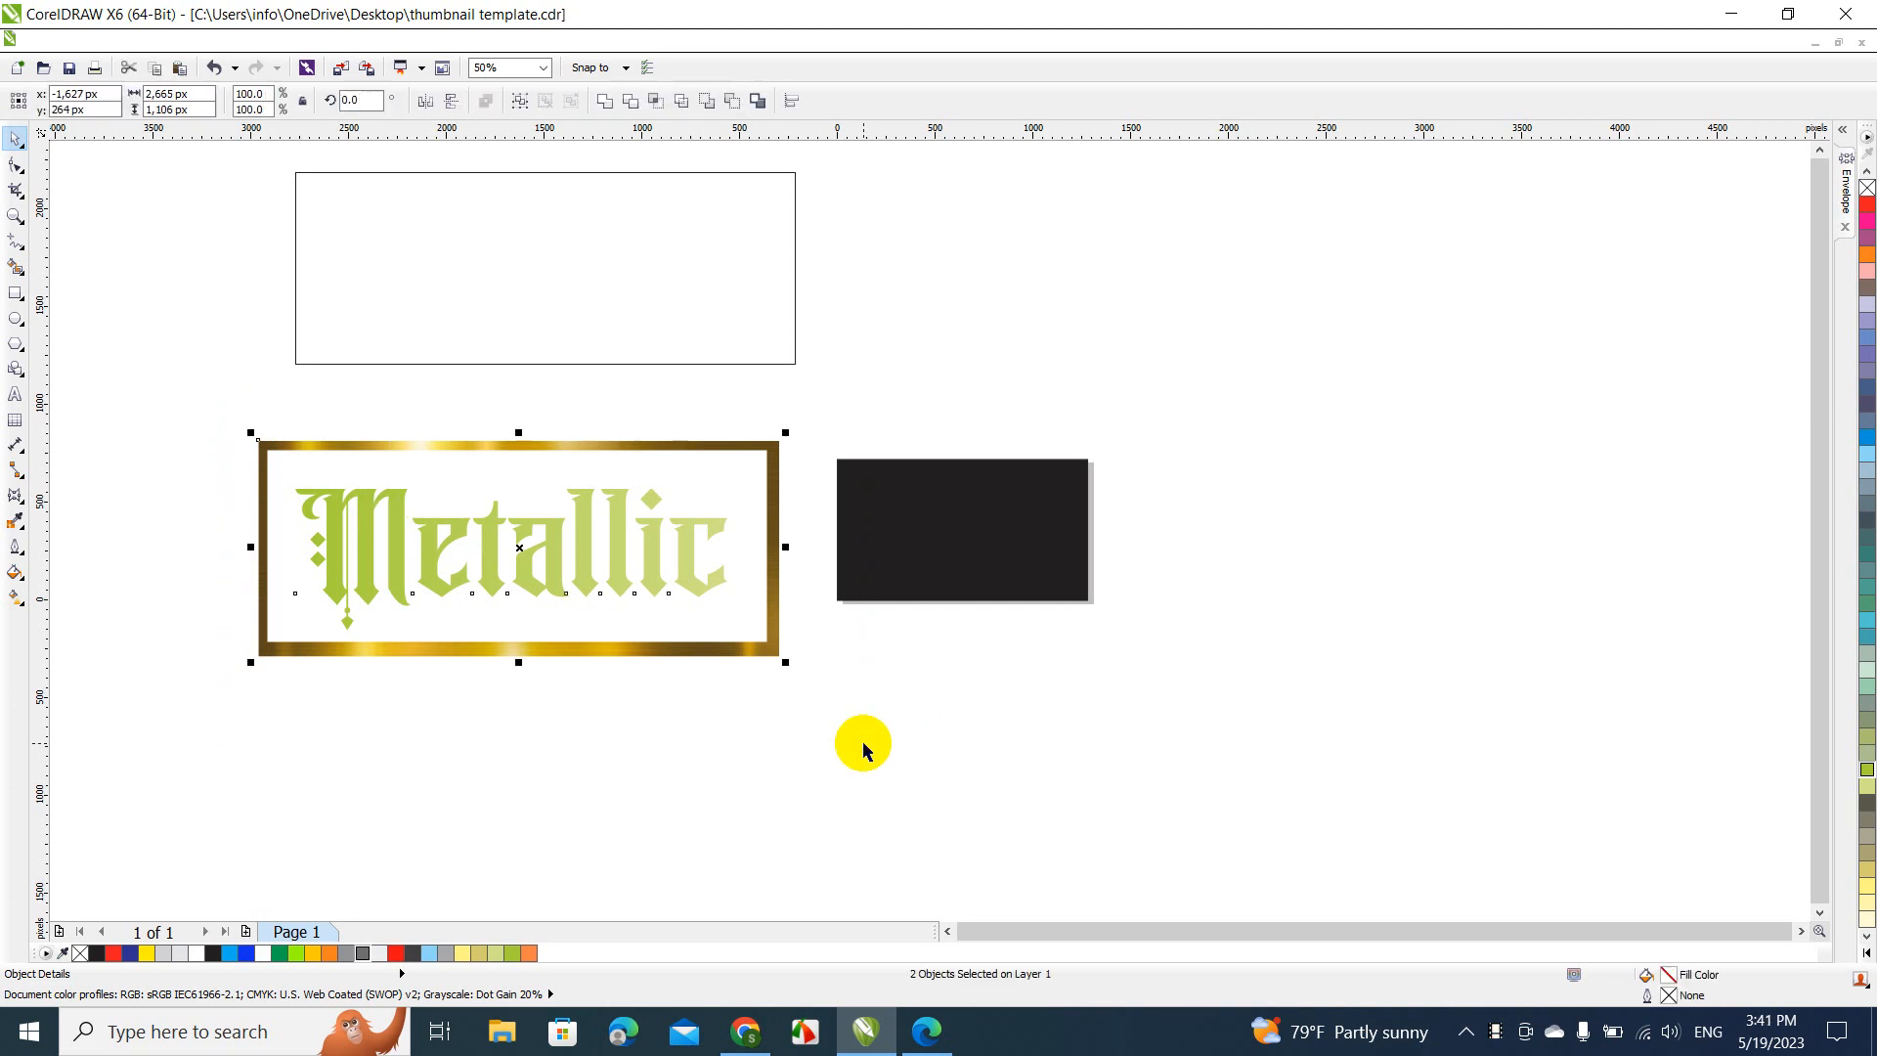
left_click(605, 101)
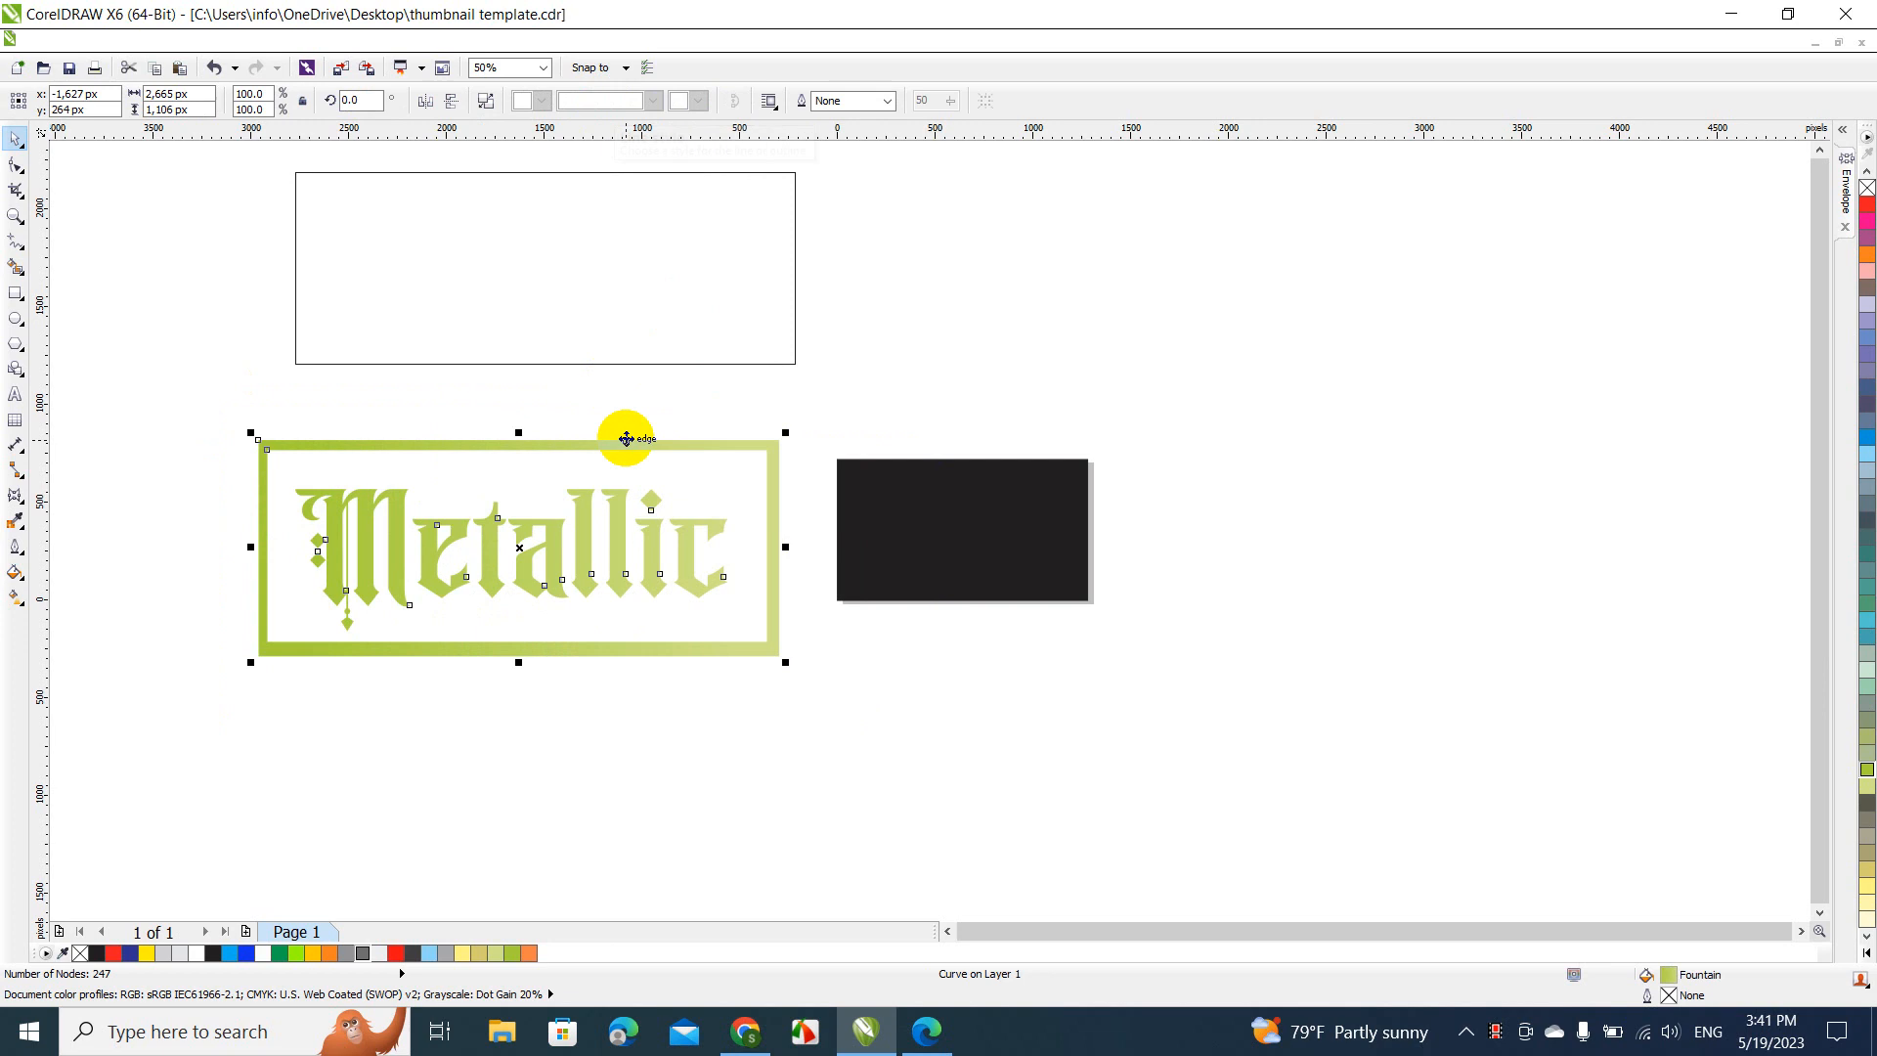
key("ctrl+z")
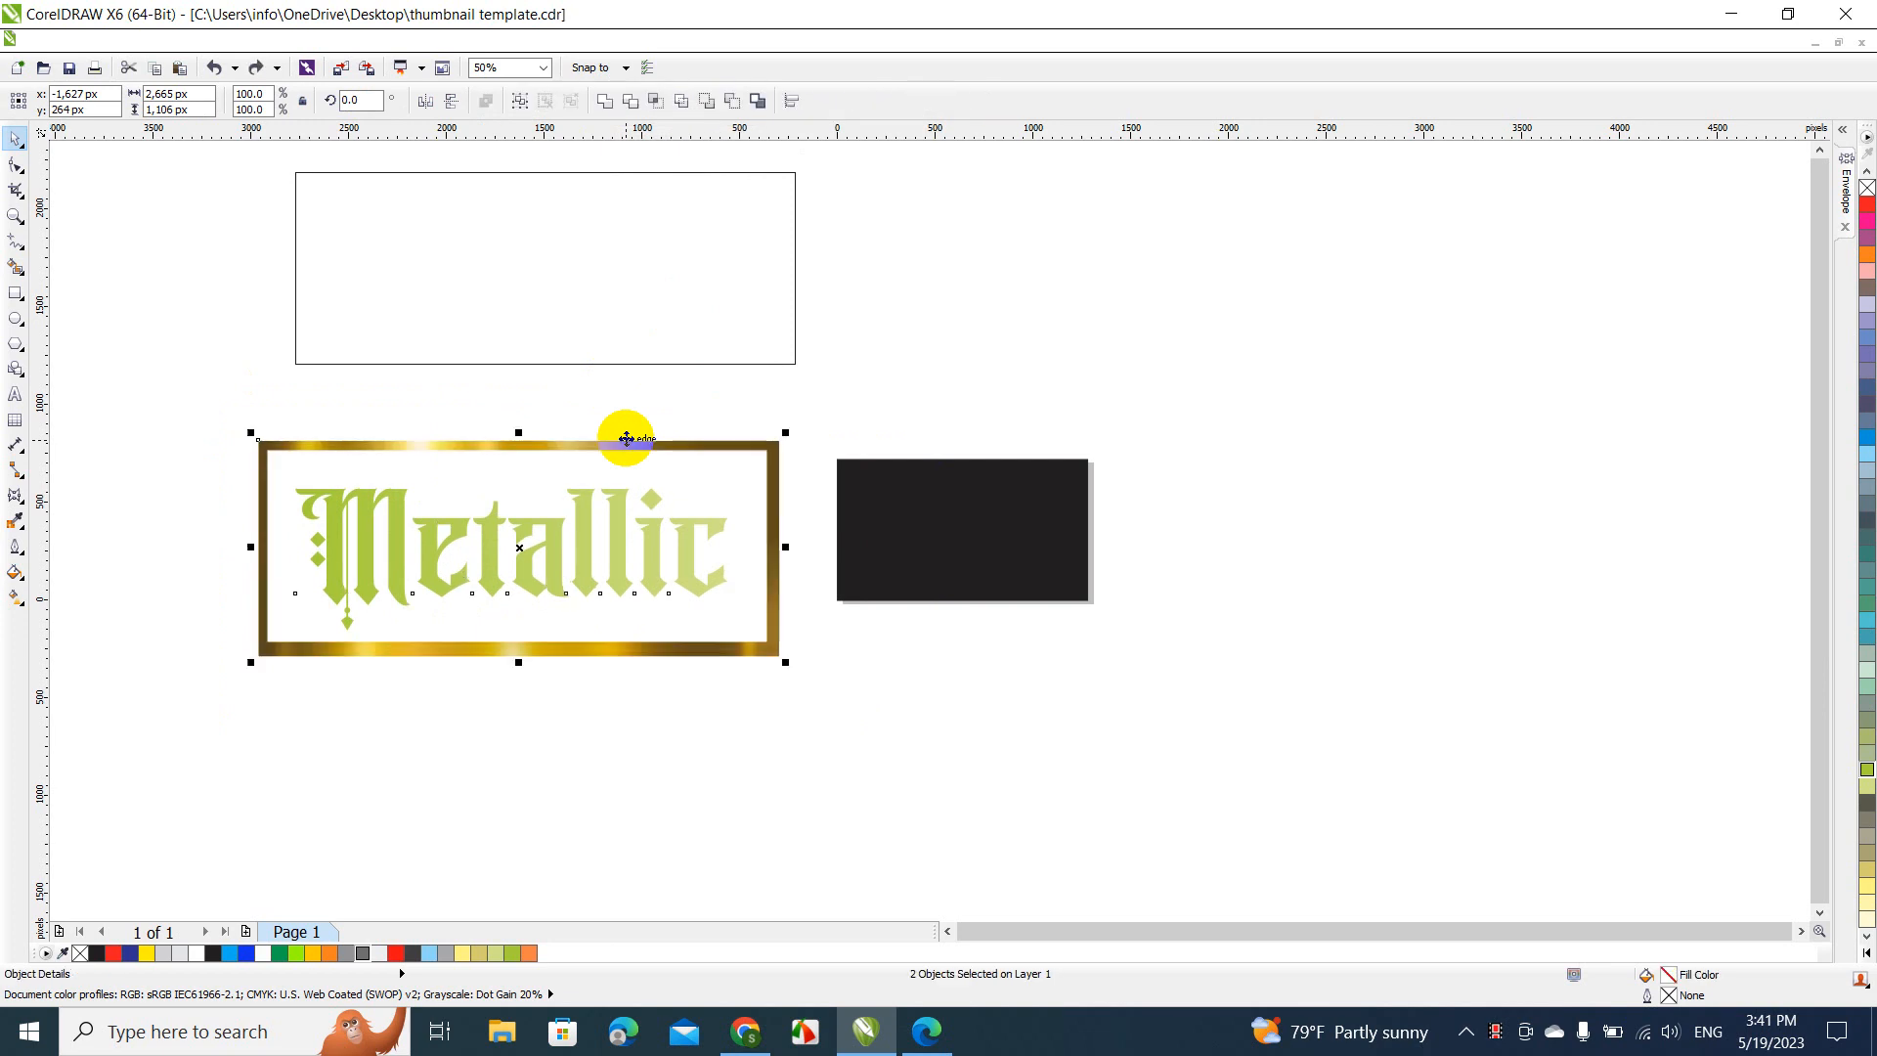
Try the weld with the text selected first and the gold frame last, undo it, and clear the selection
left_click(557, 402)
left_click(551, 537)
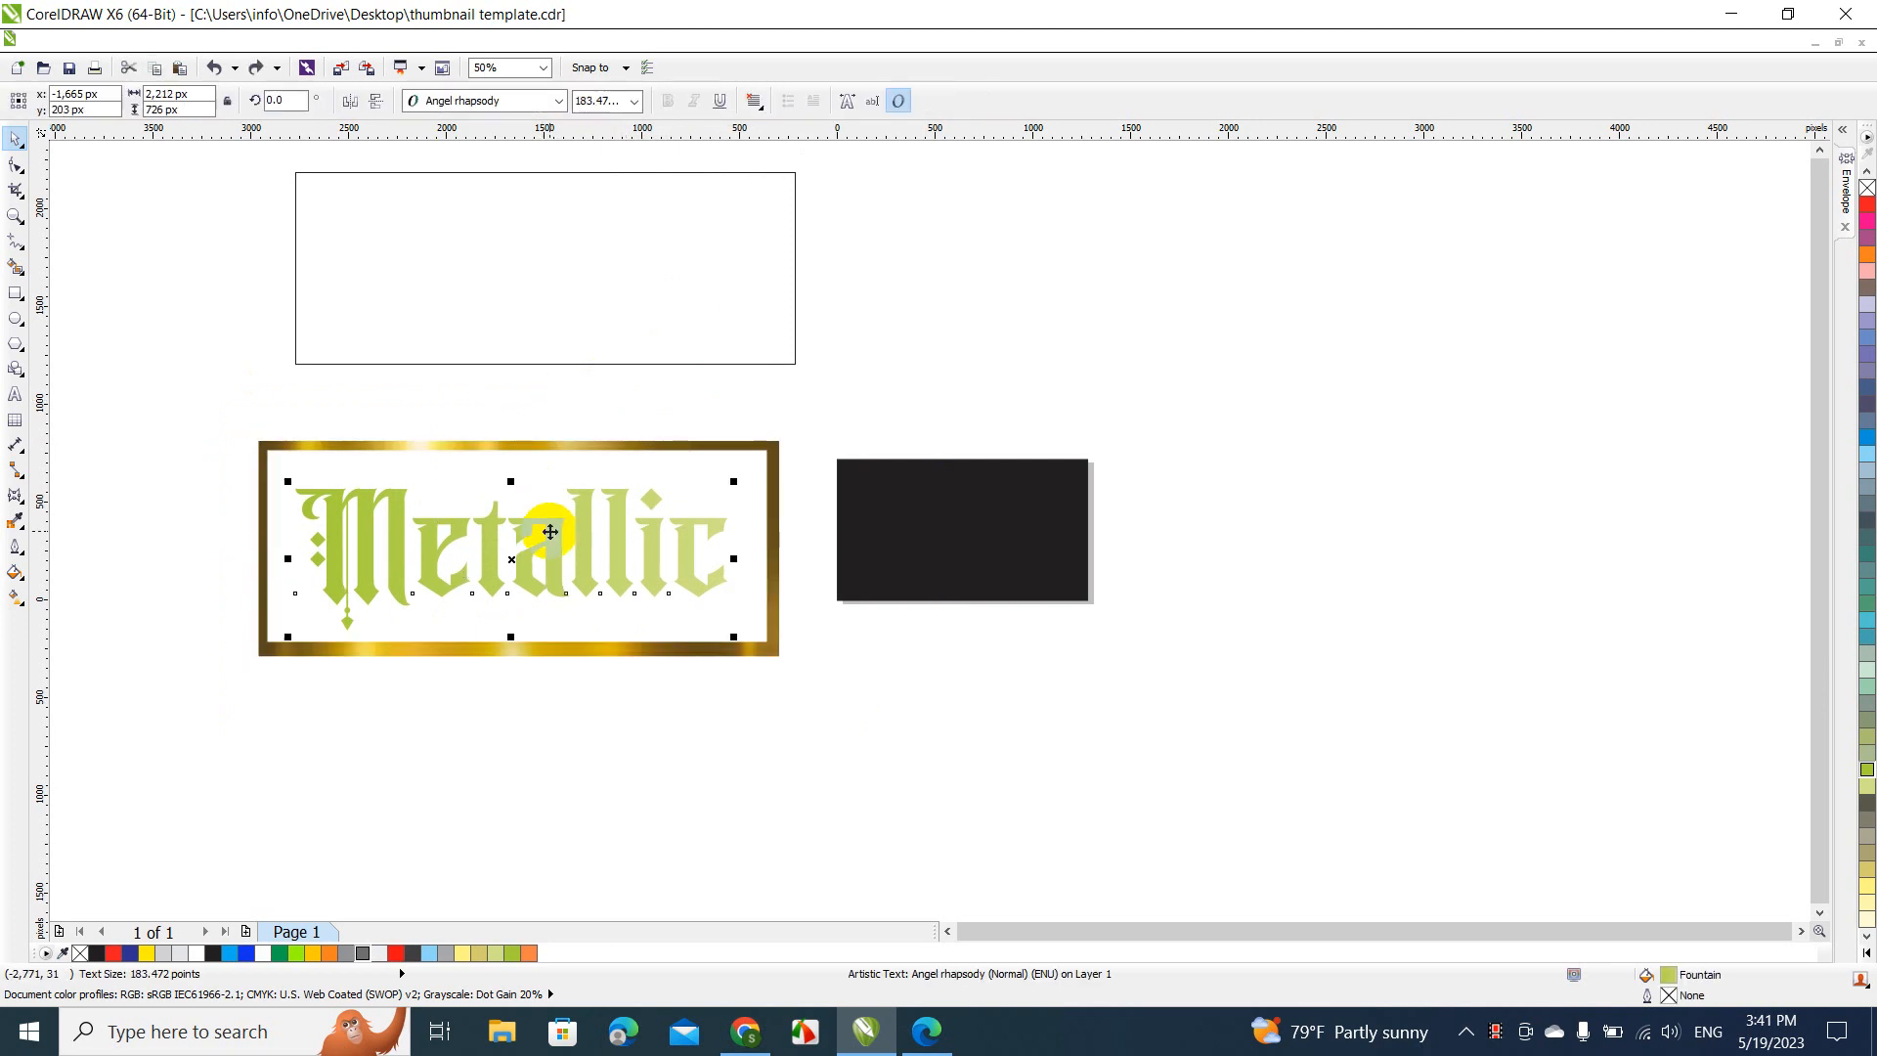
left_click(530, 453)
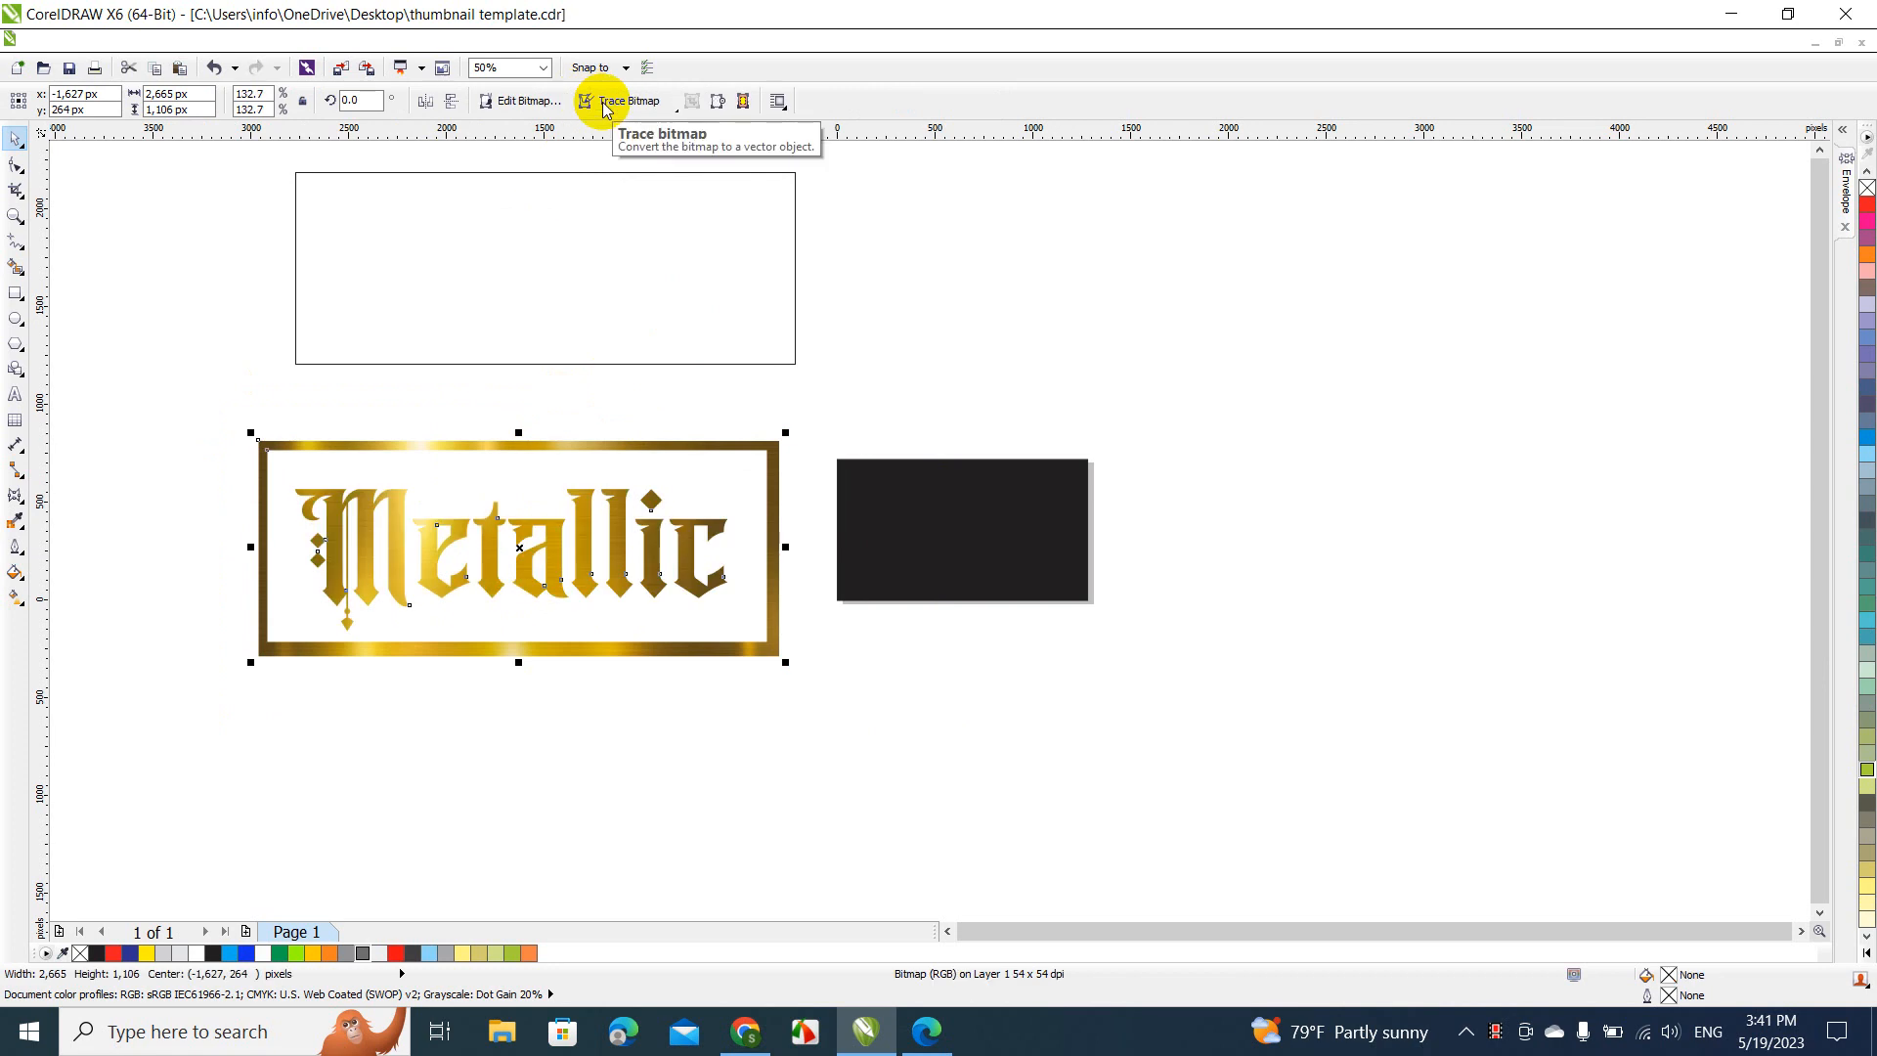
key("ctrl+z")
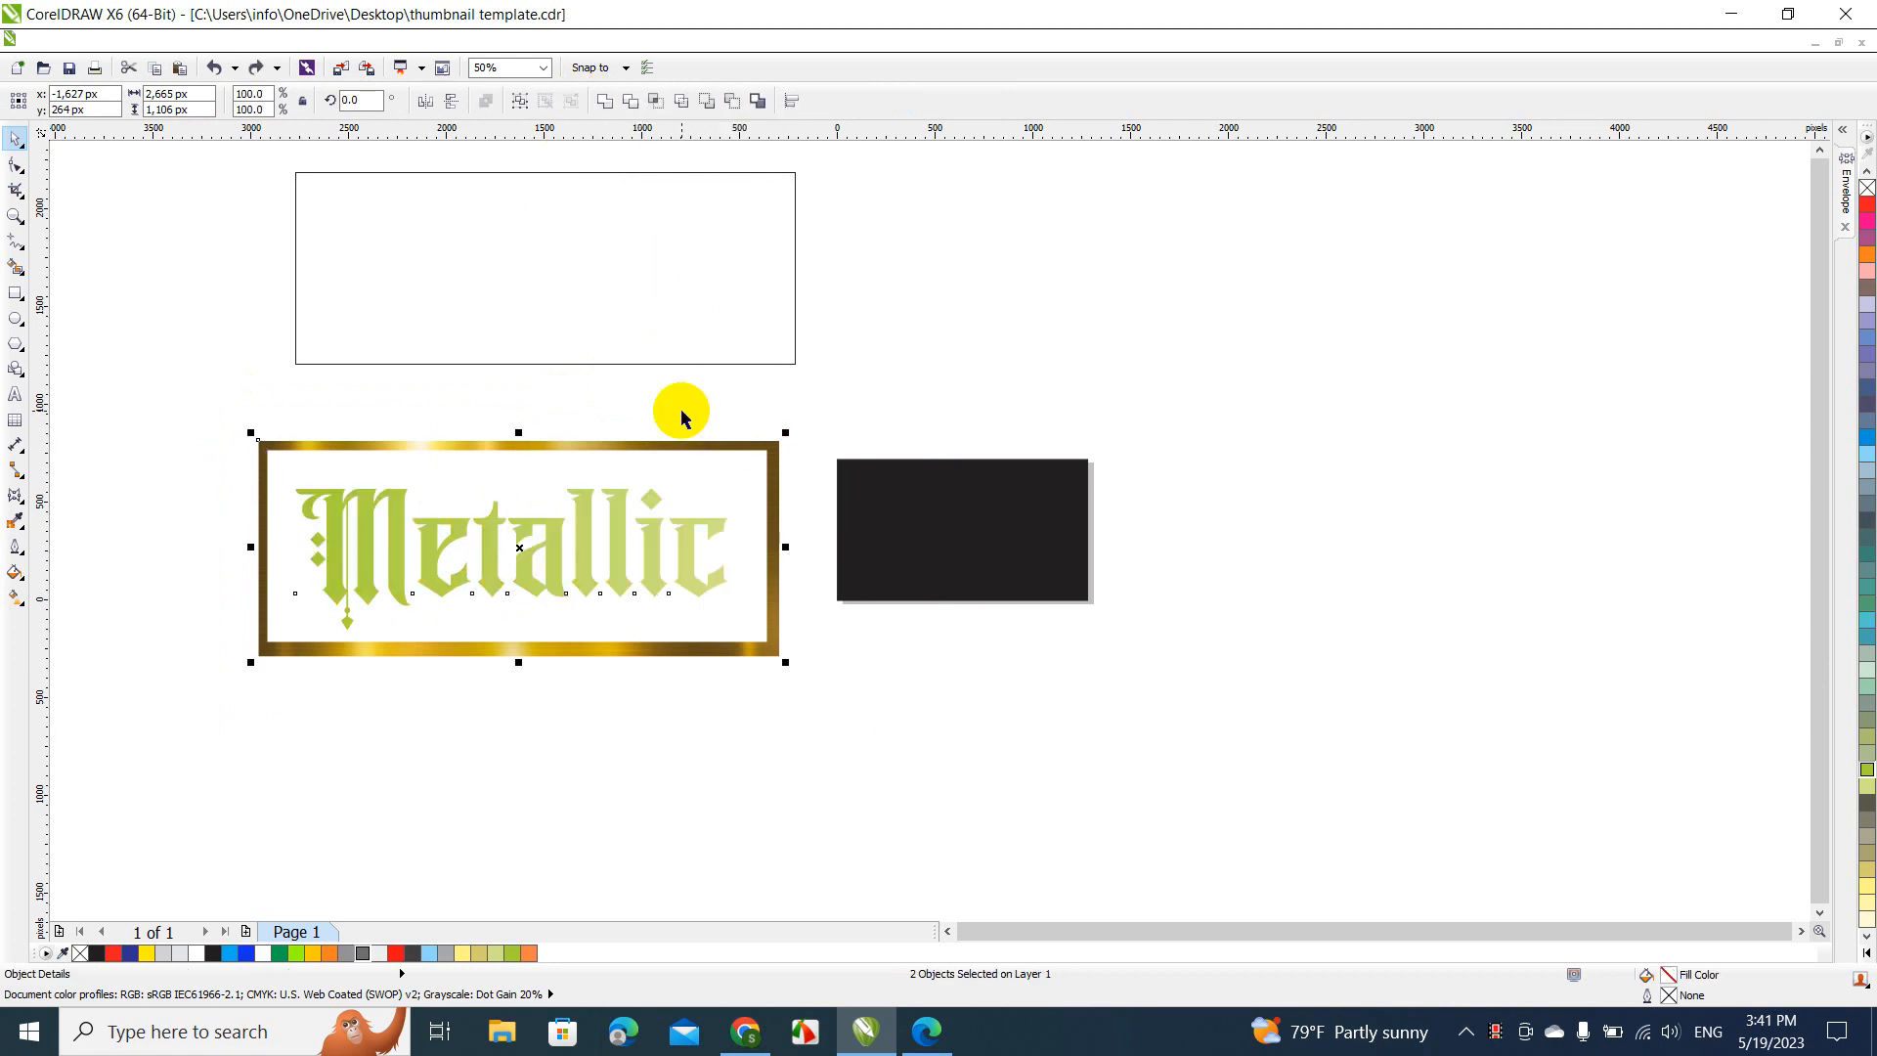
left_click_drag(214, 401, 888, 729)
left_click(838, 684)
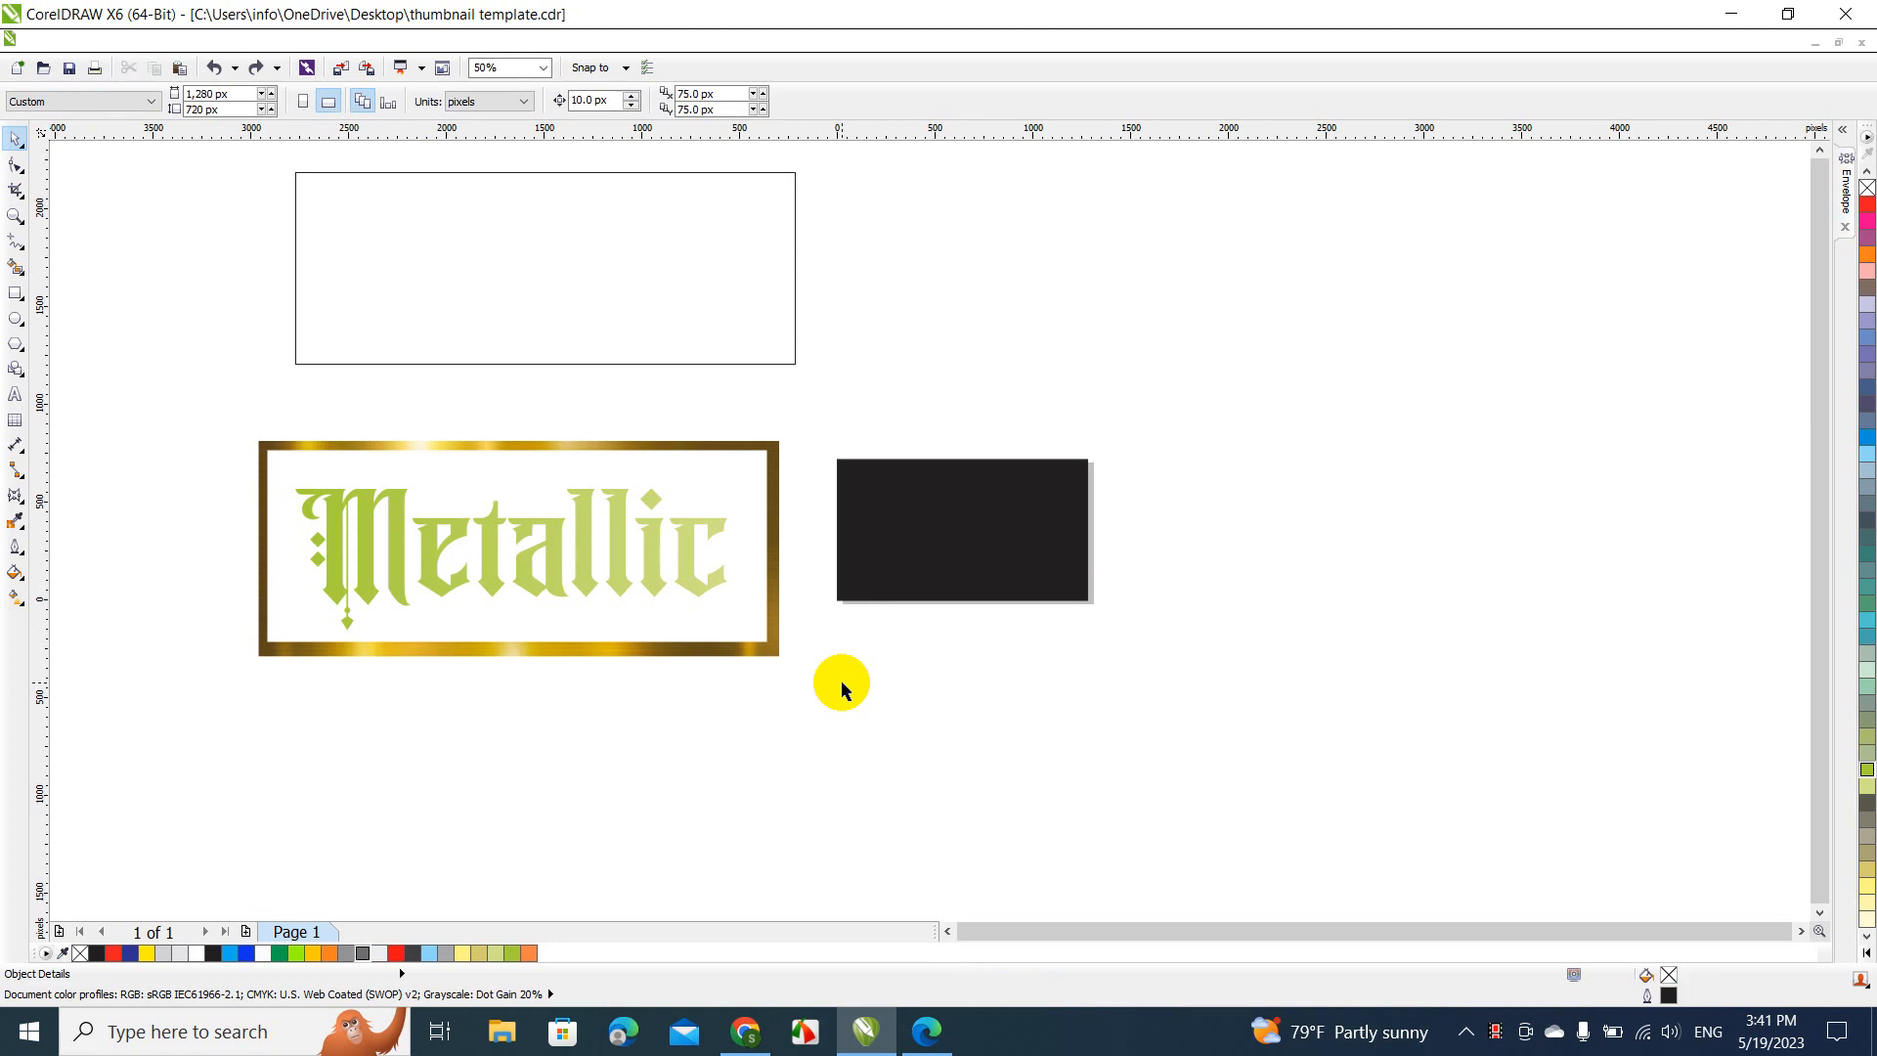
Weld the green "Metallic" text to the gold frame, selecting the frame last so the text takes on the gold texture
left_click(624, 531)
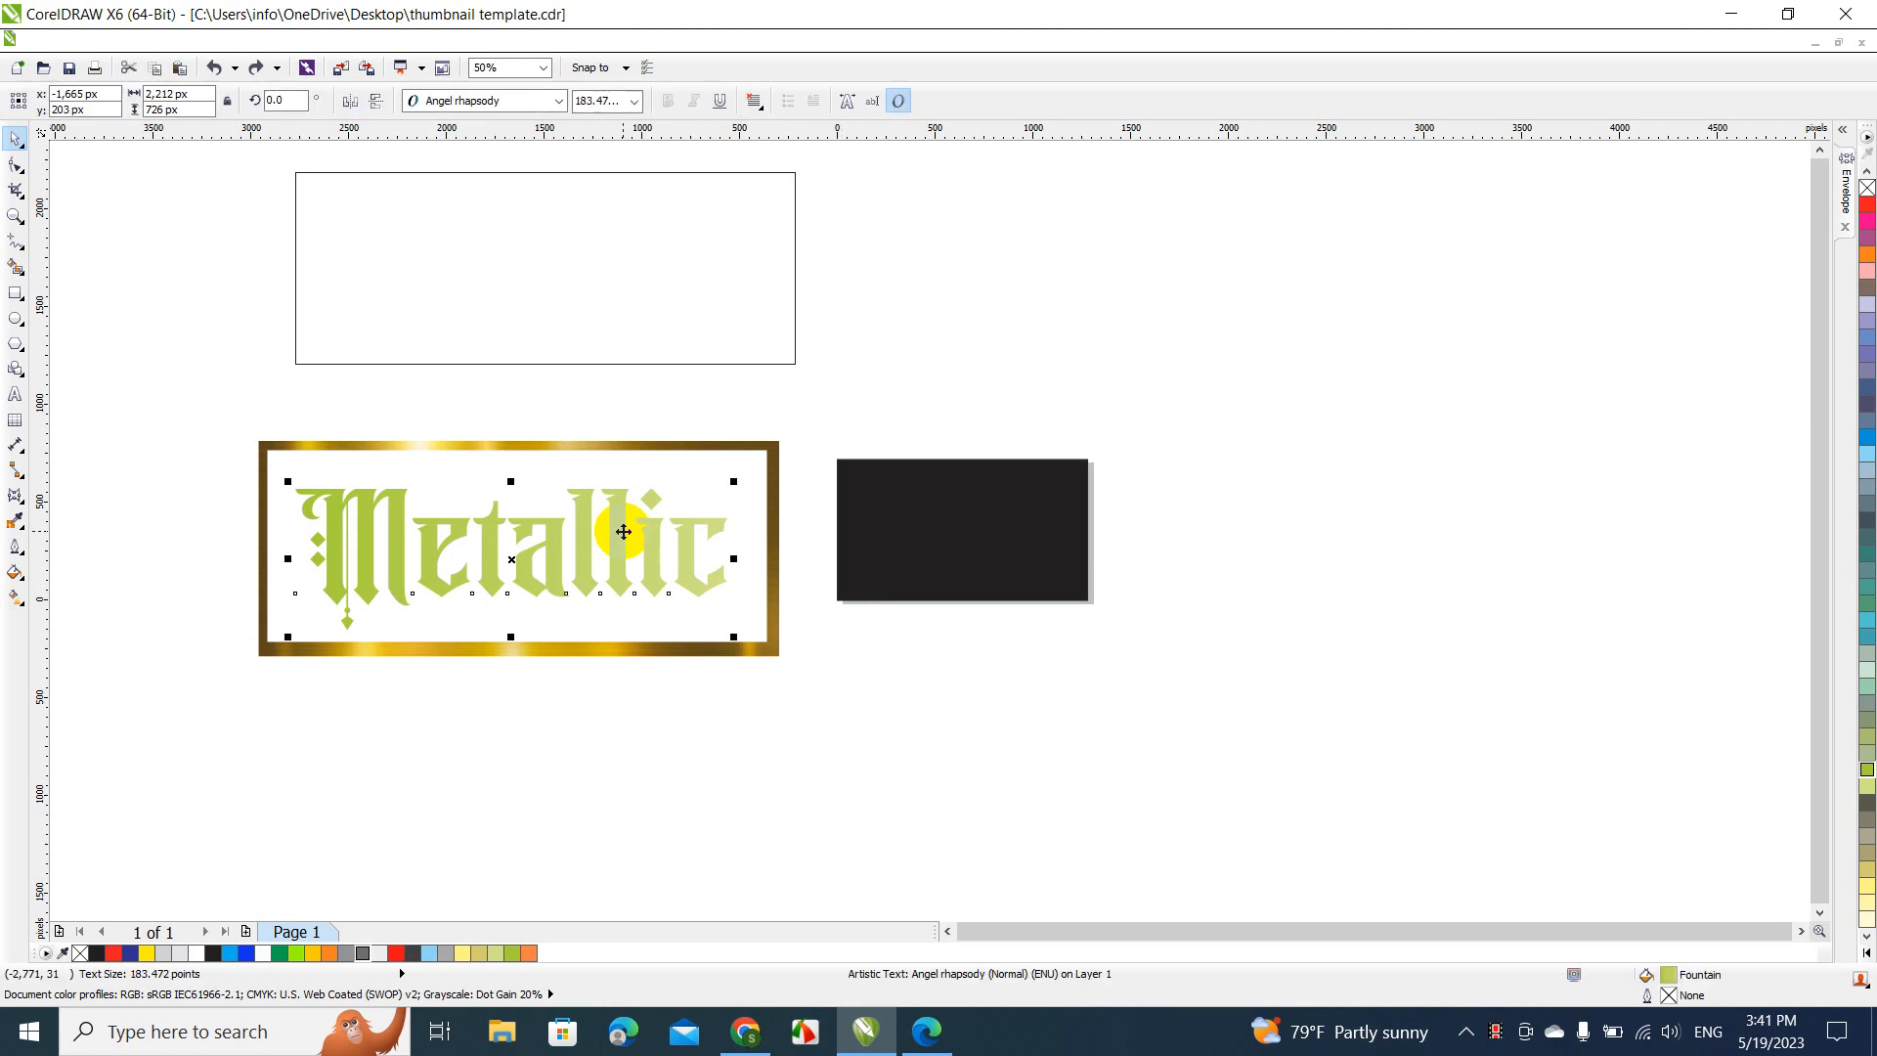
left_click(591, 449, "shift")
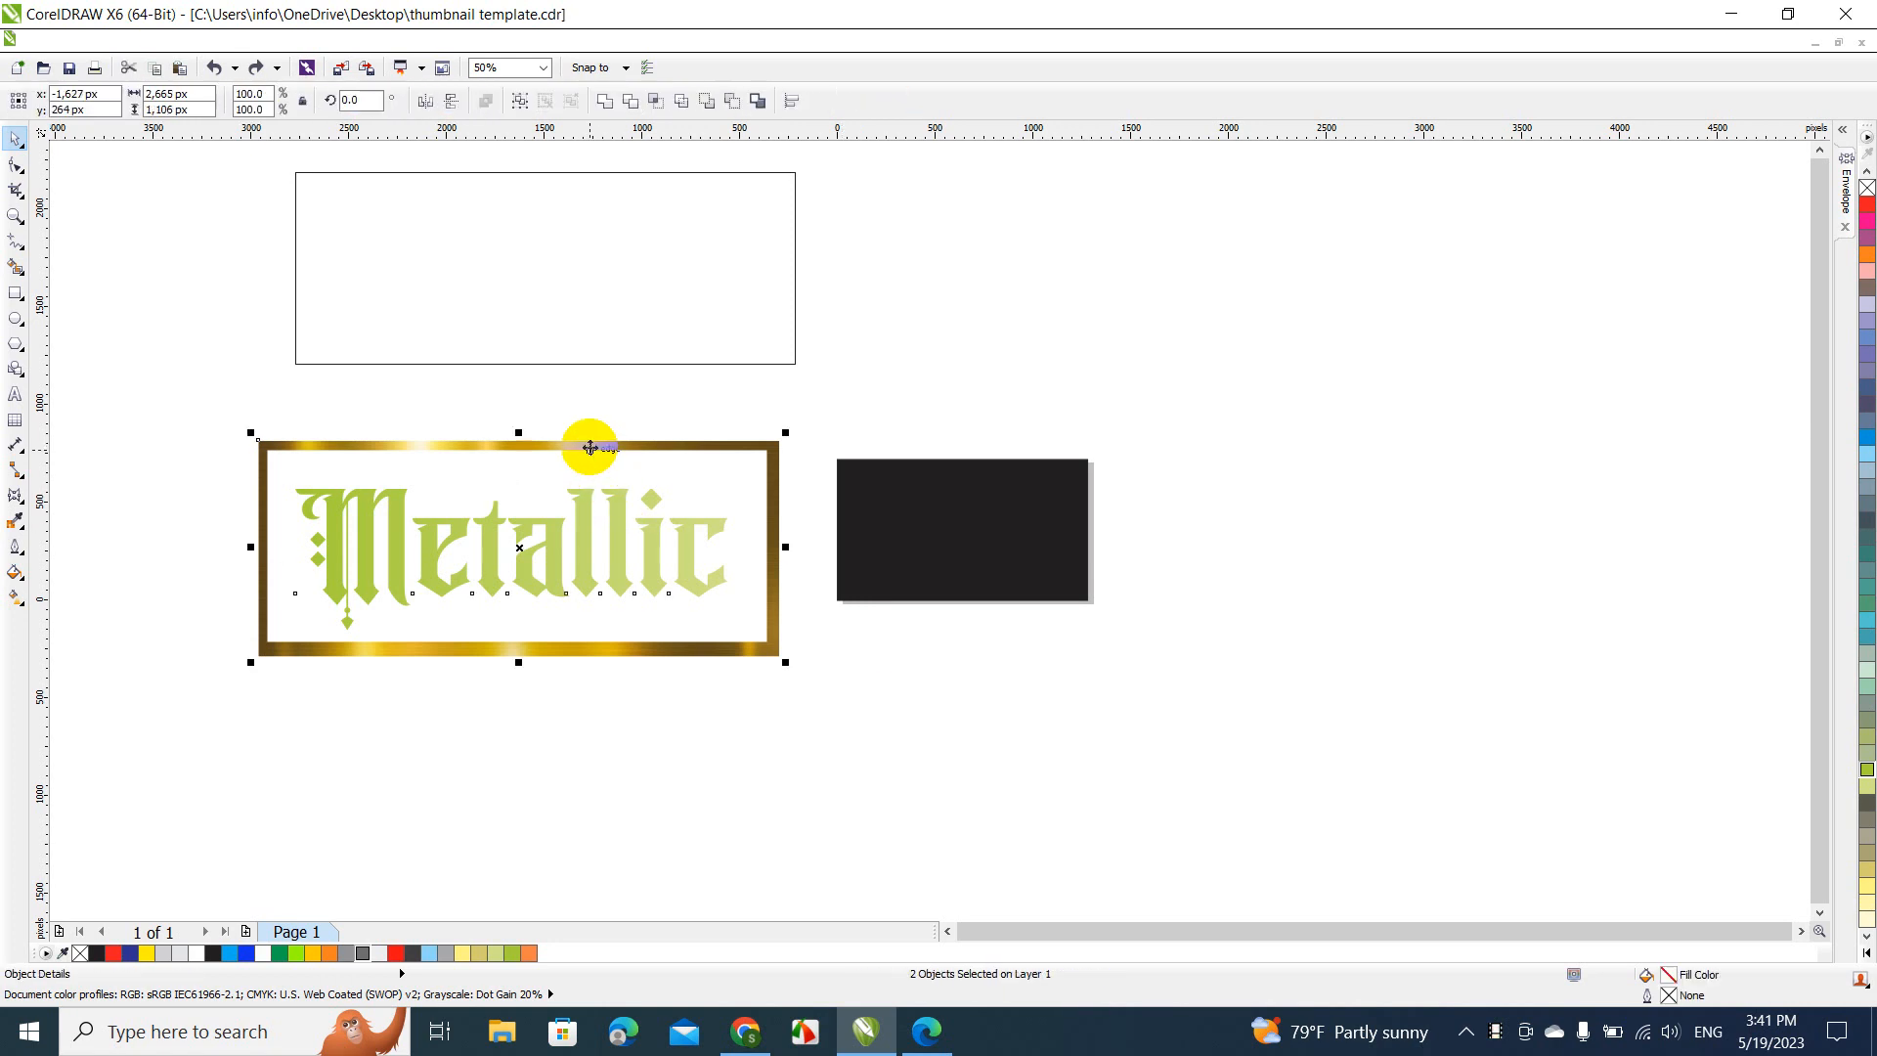
left_click(606, 103)
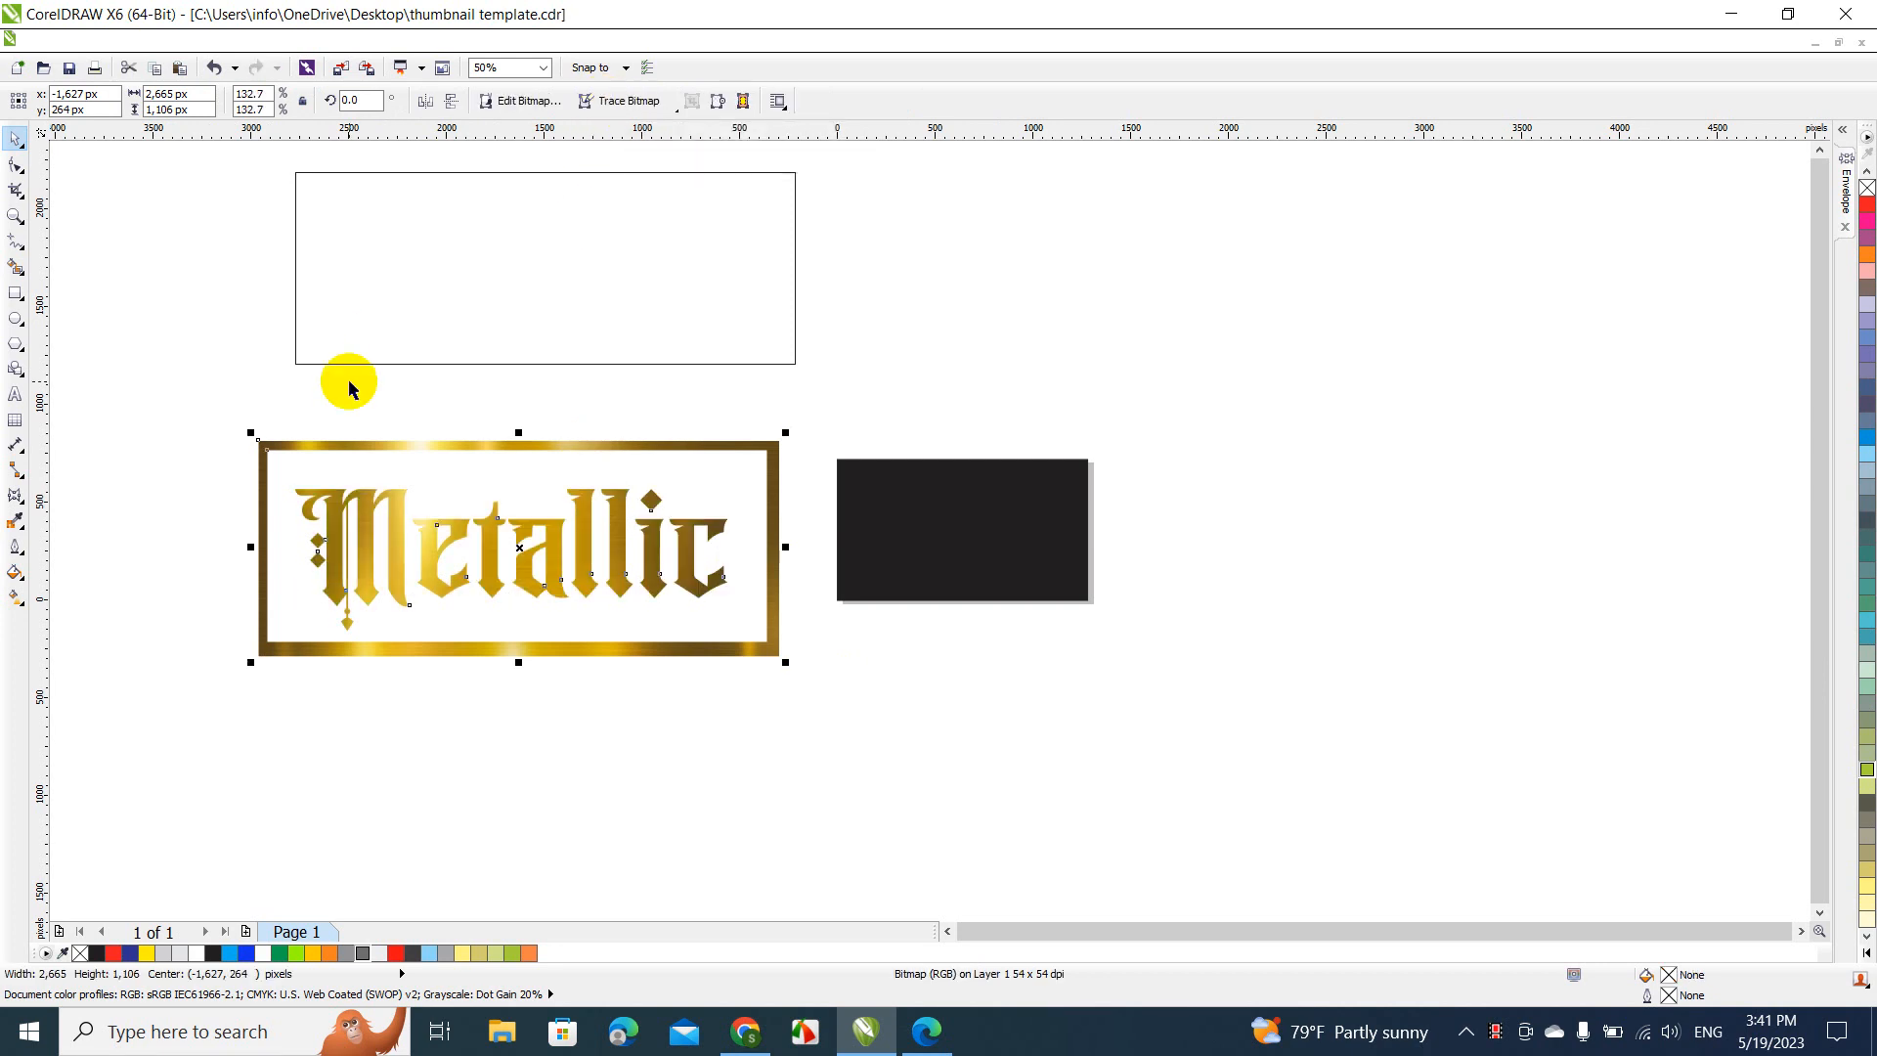
Place the empty rectangle over the frame's top bar, widen it to about 2,855 px, and trim that bar off the gold artwork
left_click_drag(424, 290, 369, 390)
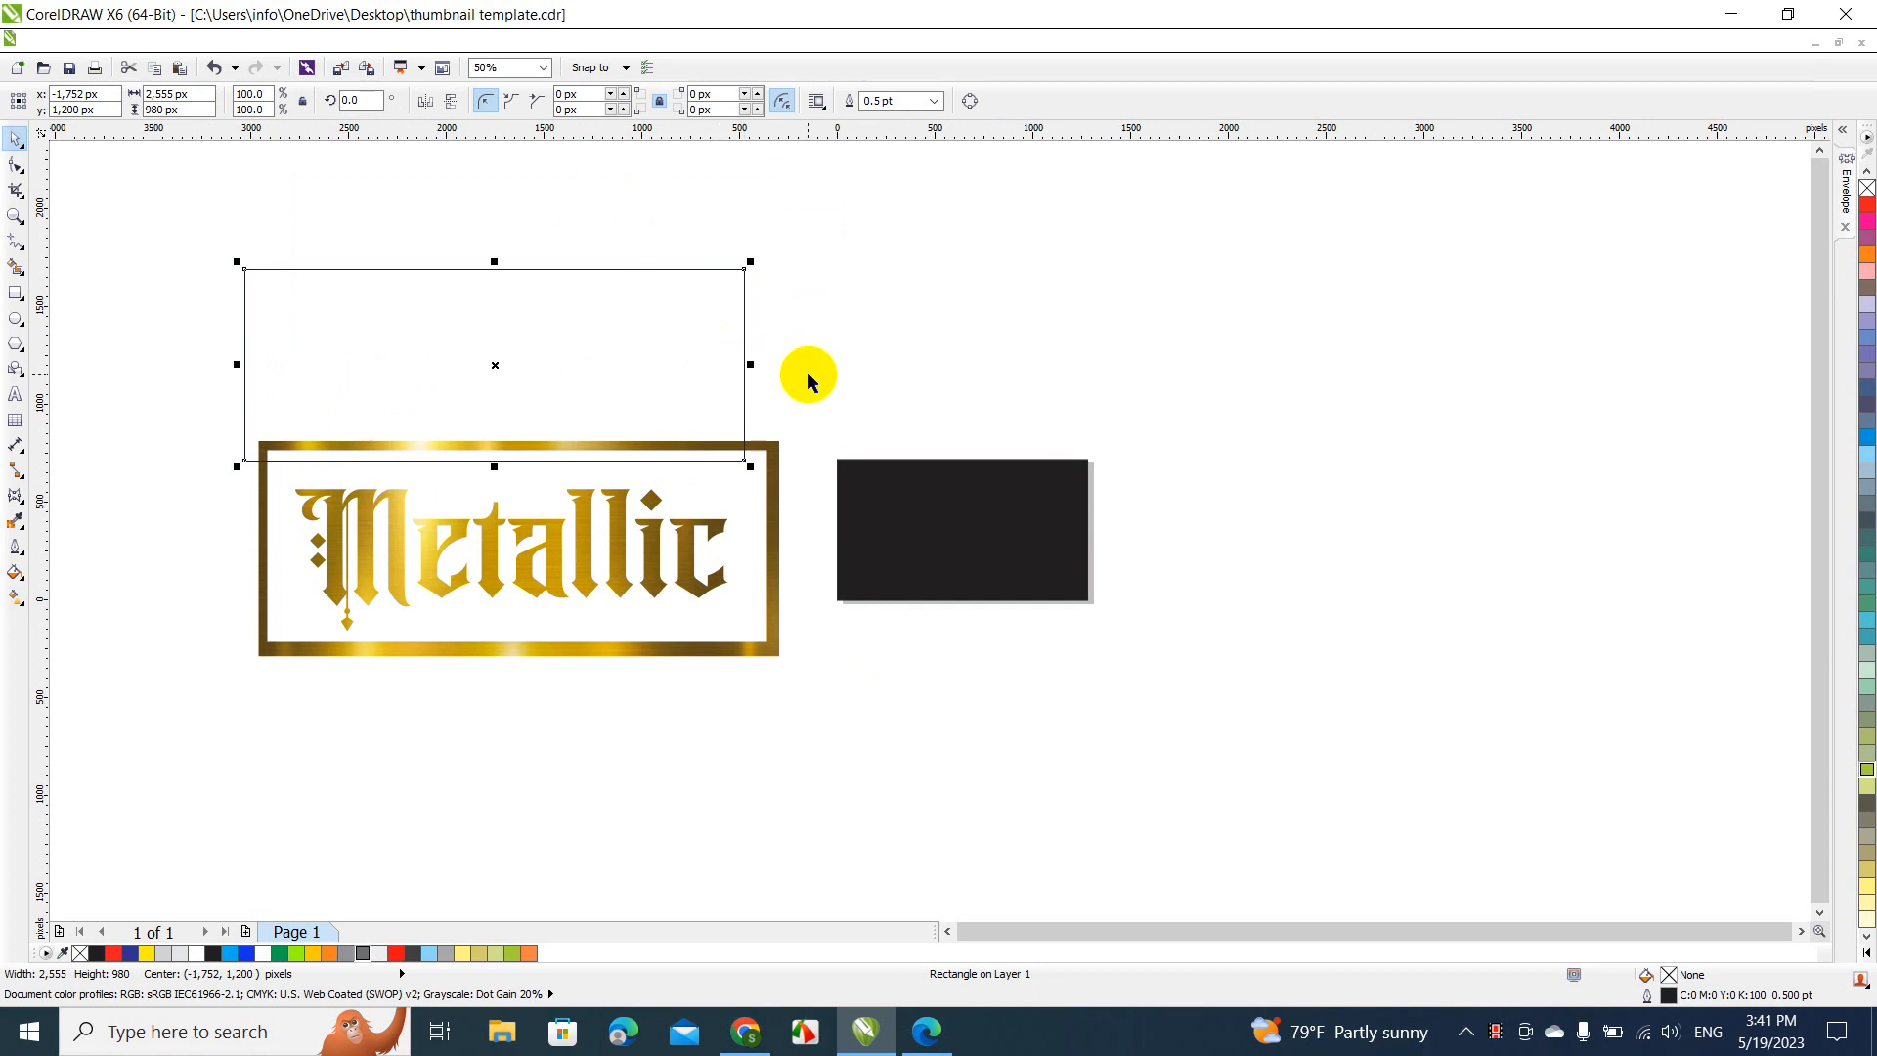
left_click_drag(752, 366, 808, 367)
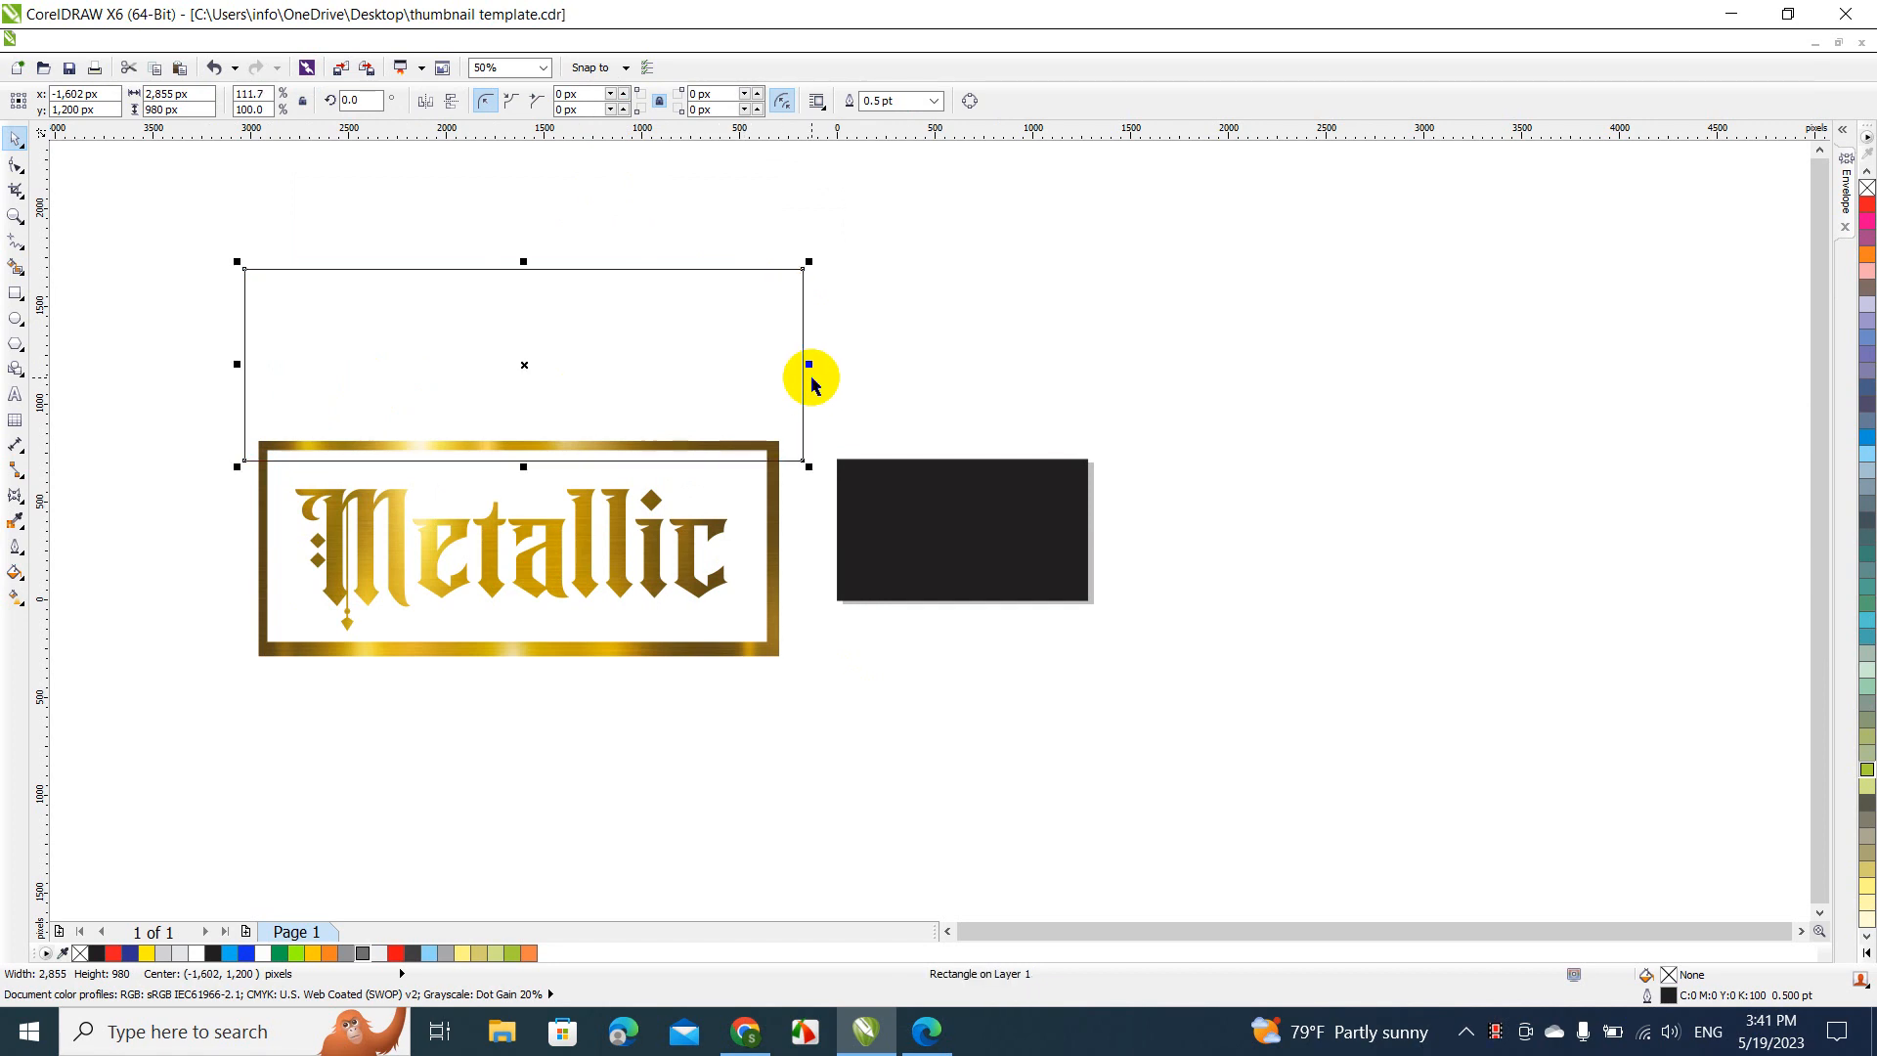
left_click(630, 518, "shift")
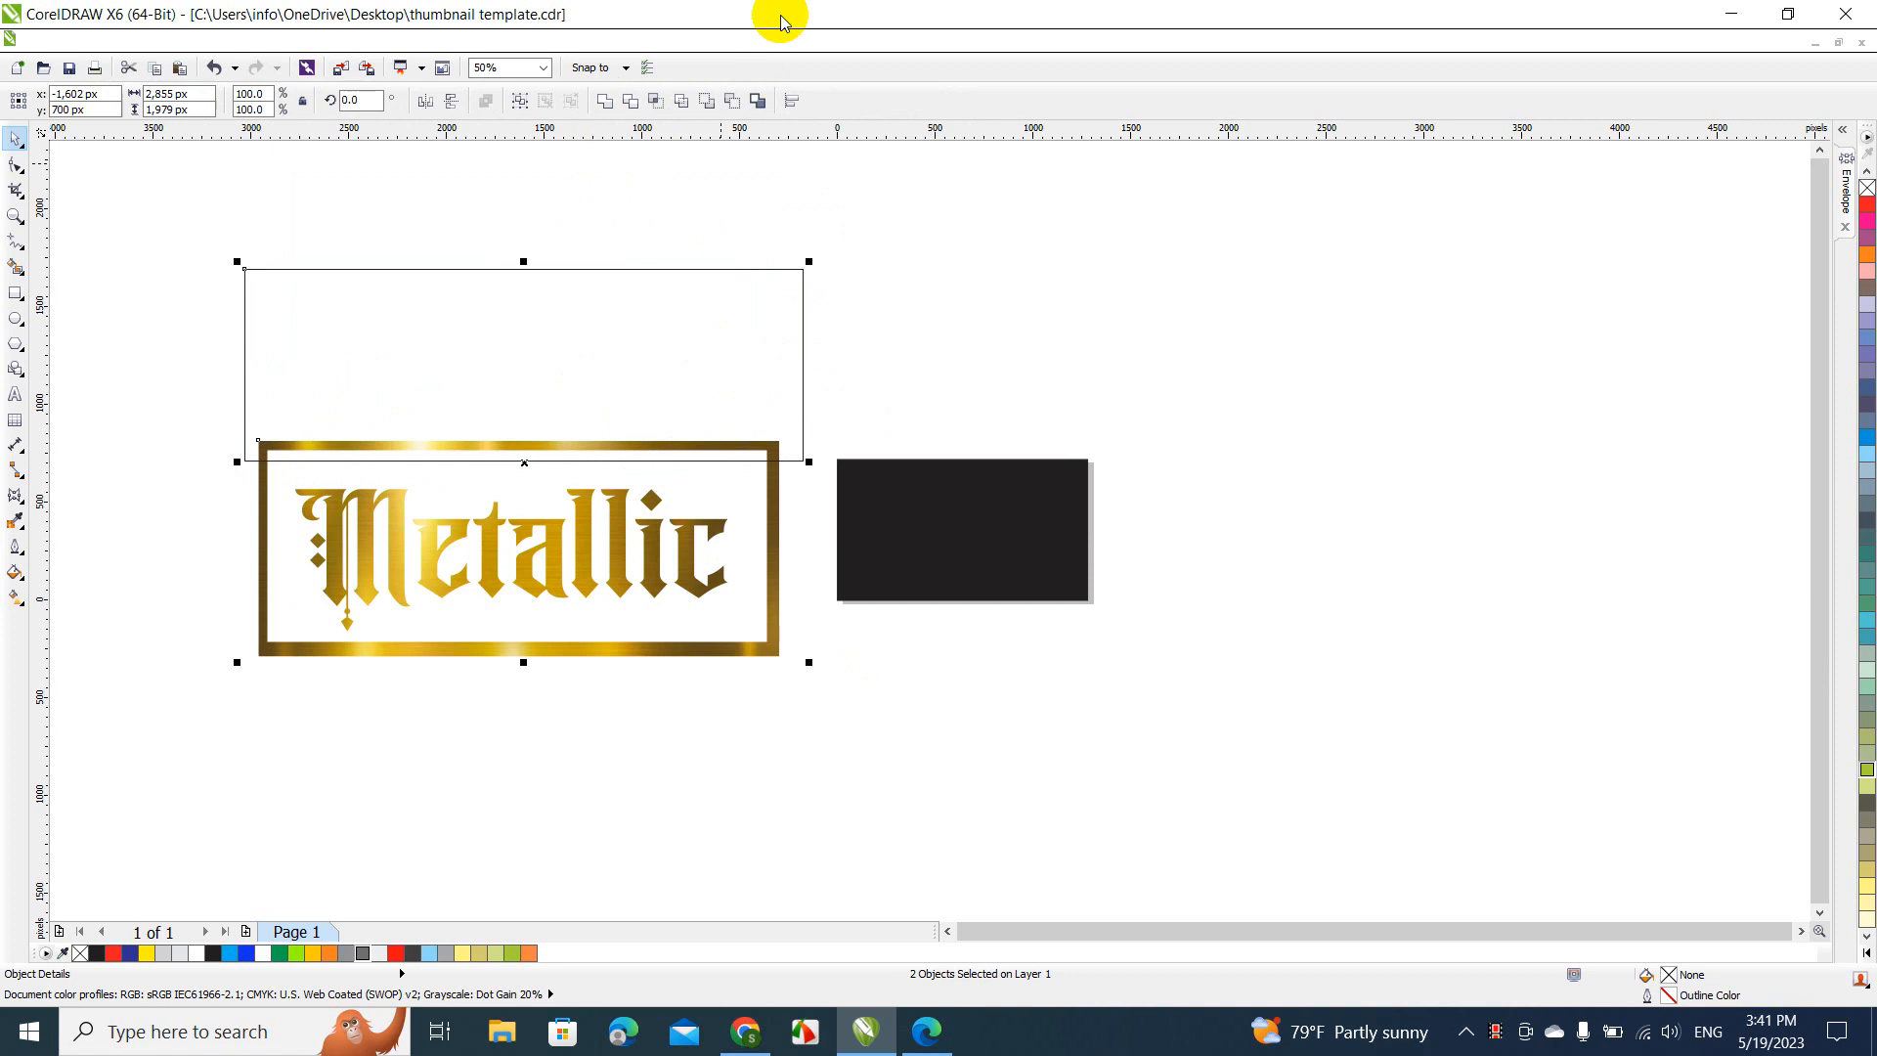
left_click(631, 101)
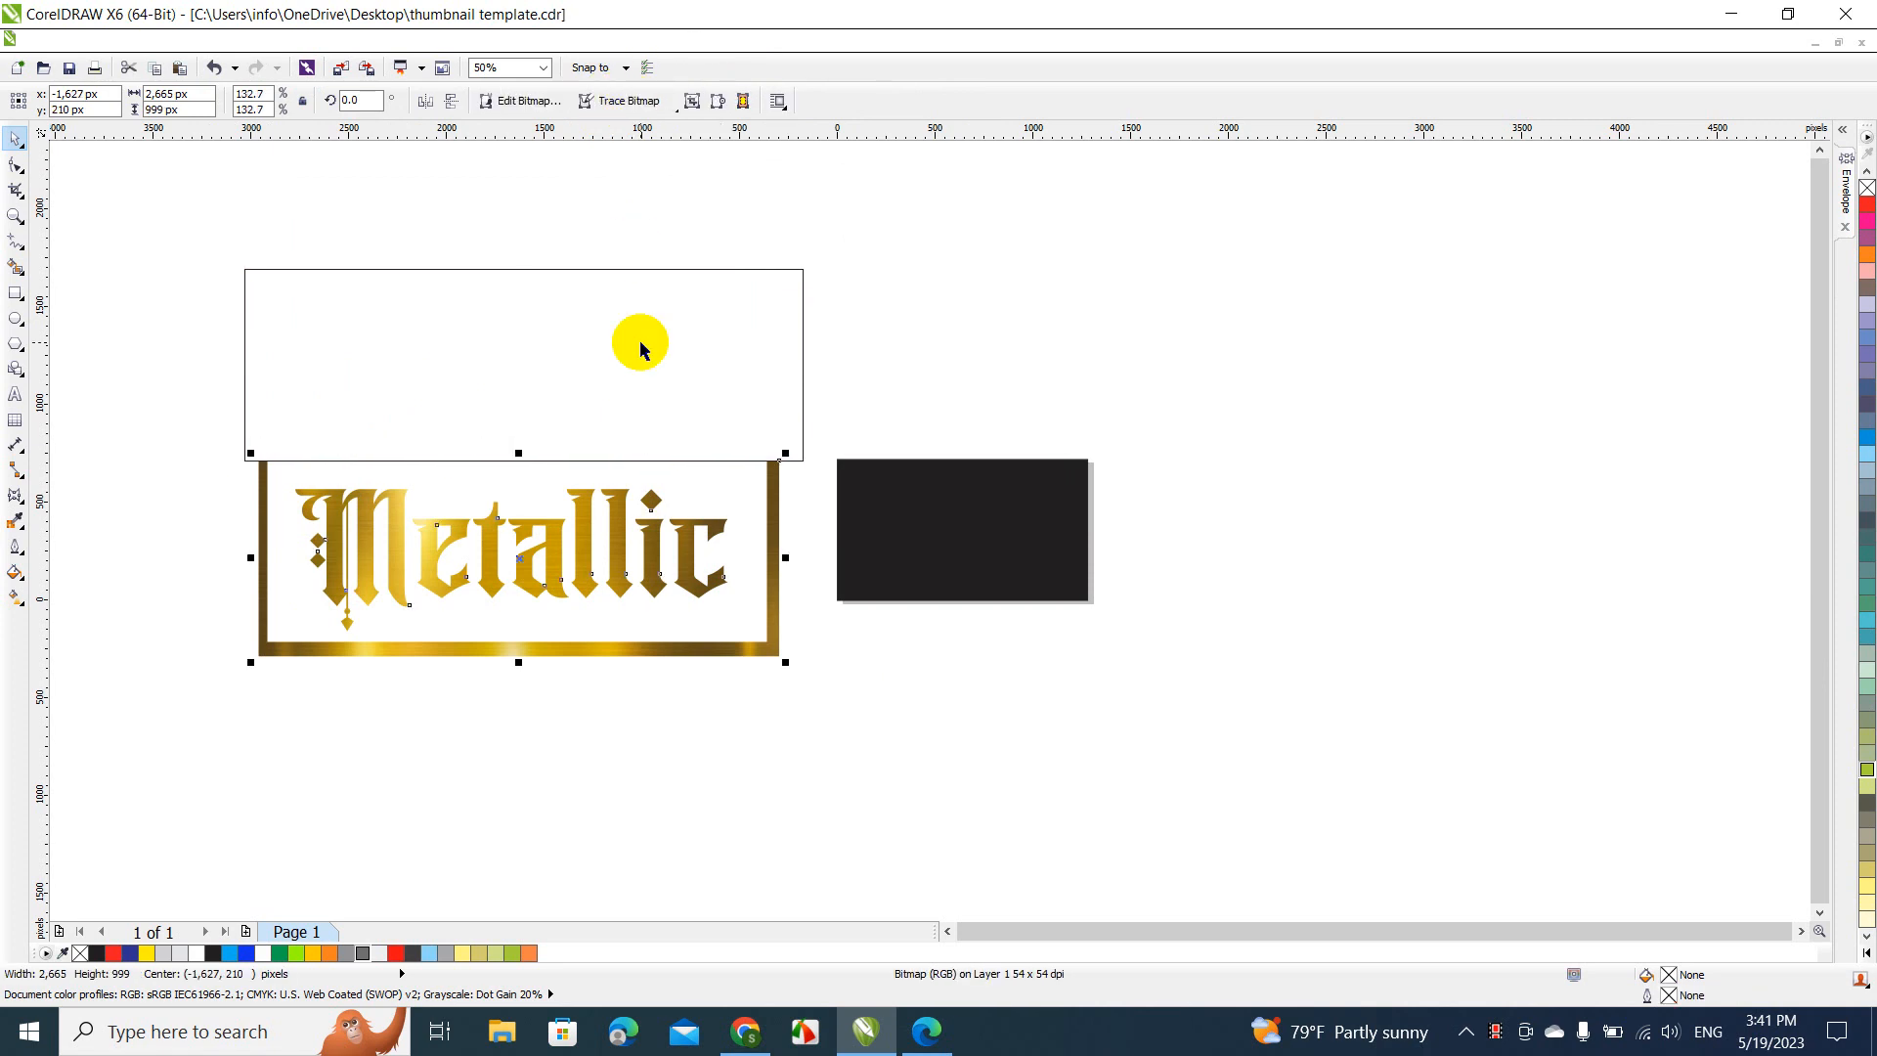
Move the rectangle over the frame's bottom bar and use it to trim that bar off the gold artwork
left_click(640, 343)
left_click_drag(640, 342, 635, 707)
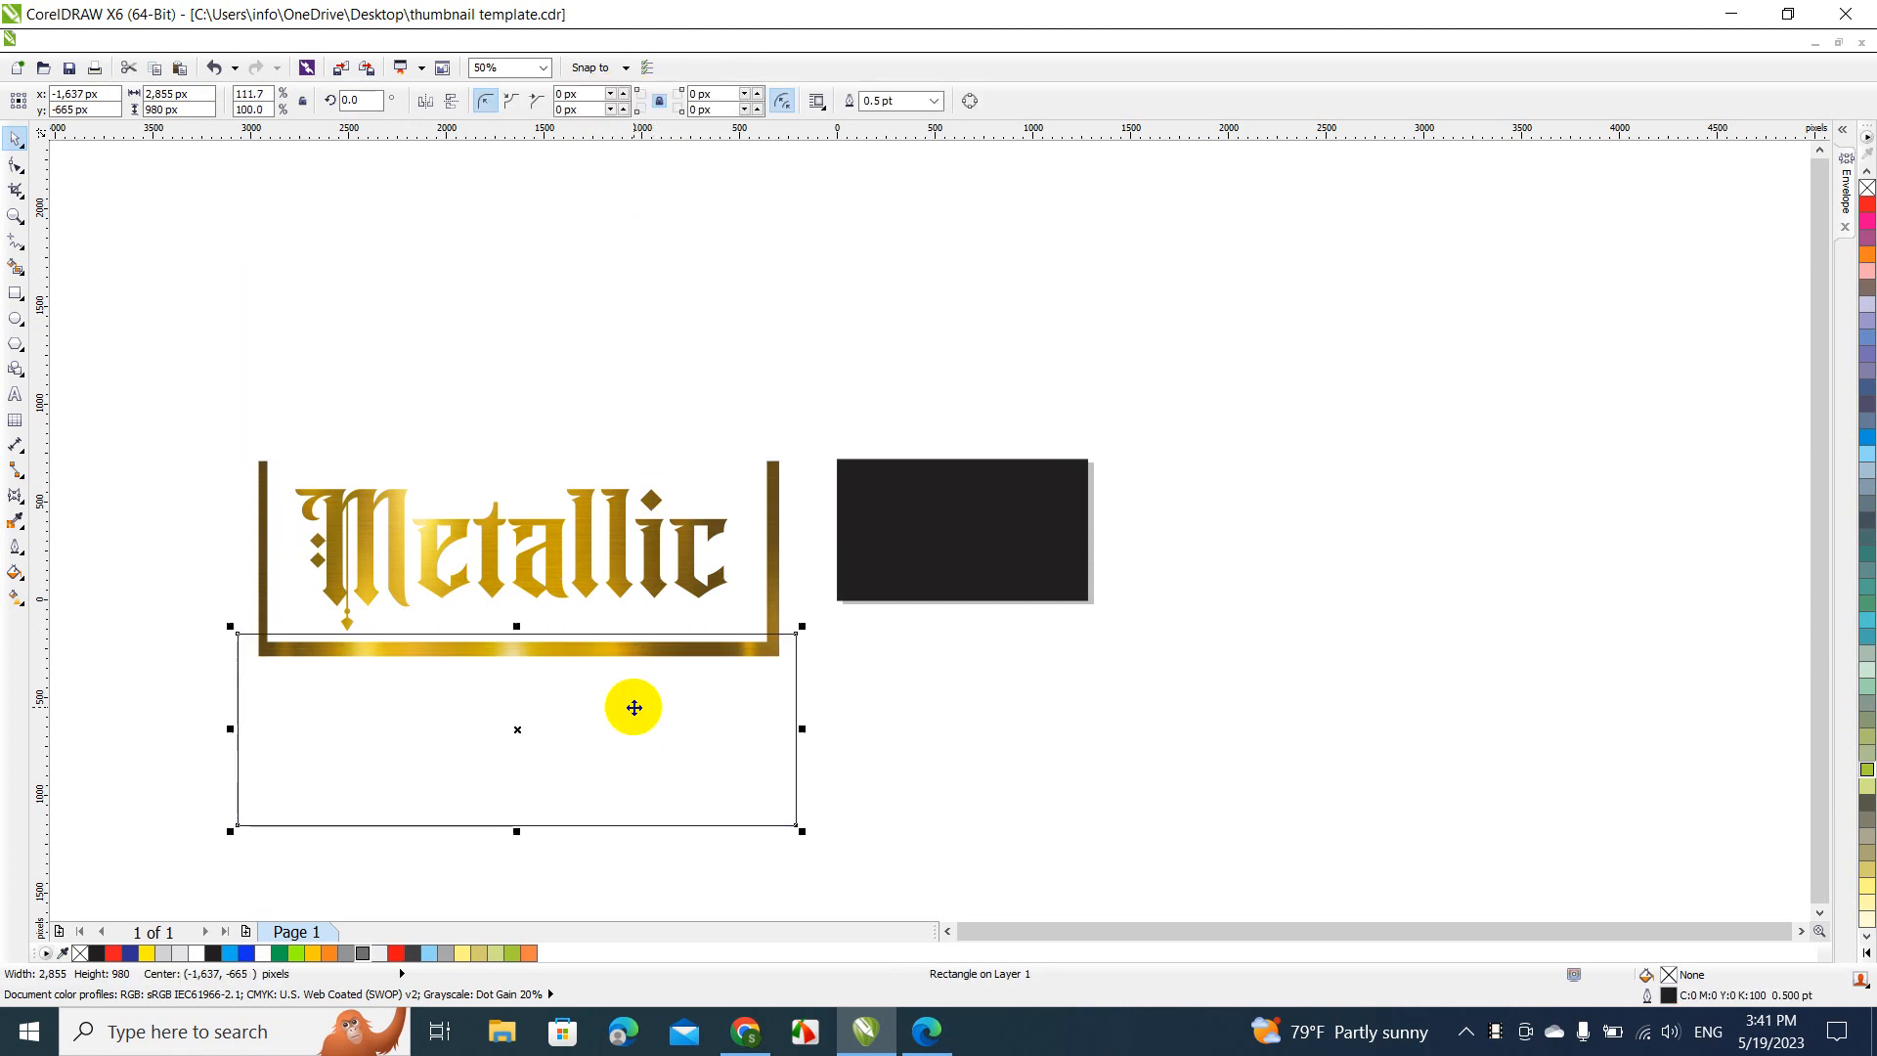
left_click(552, 541, "shift")
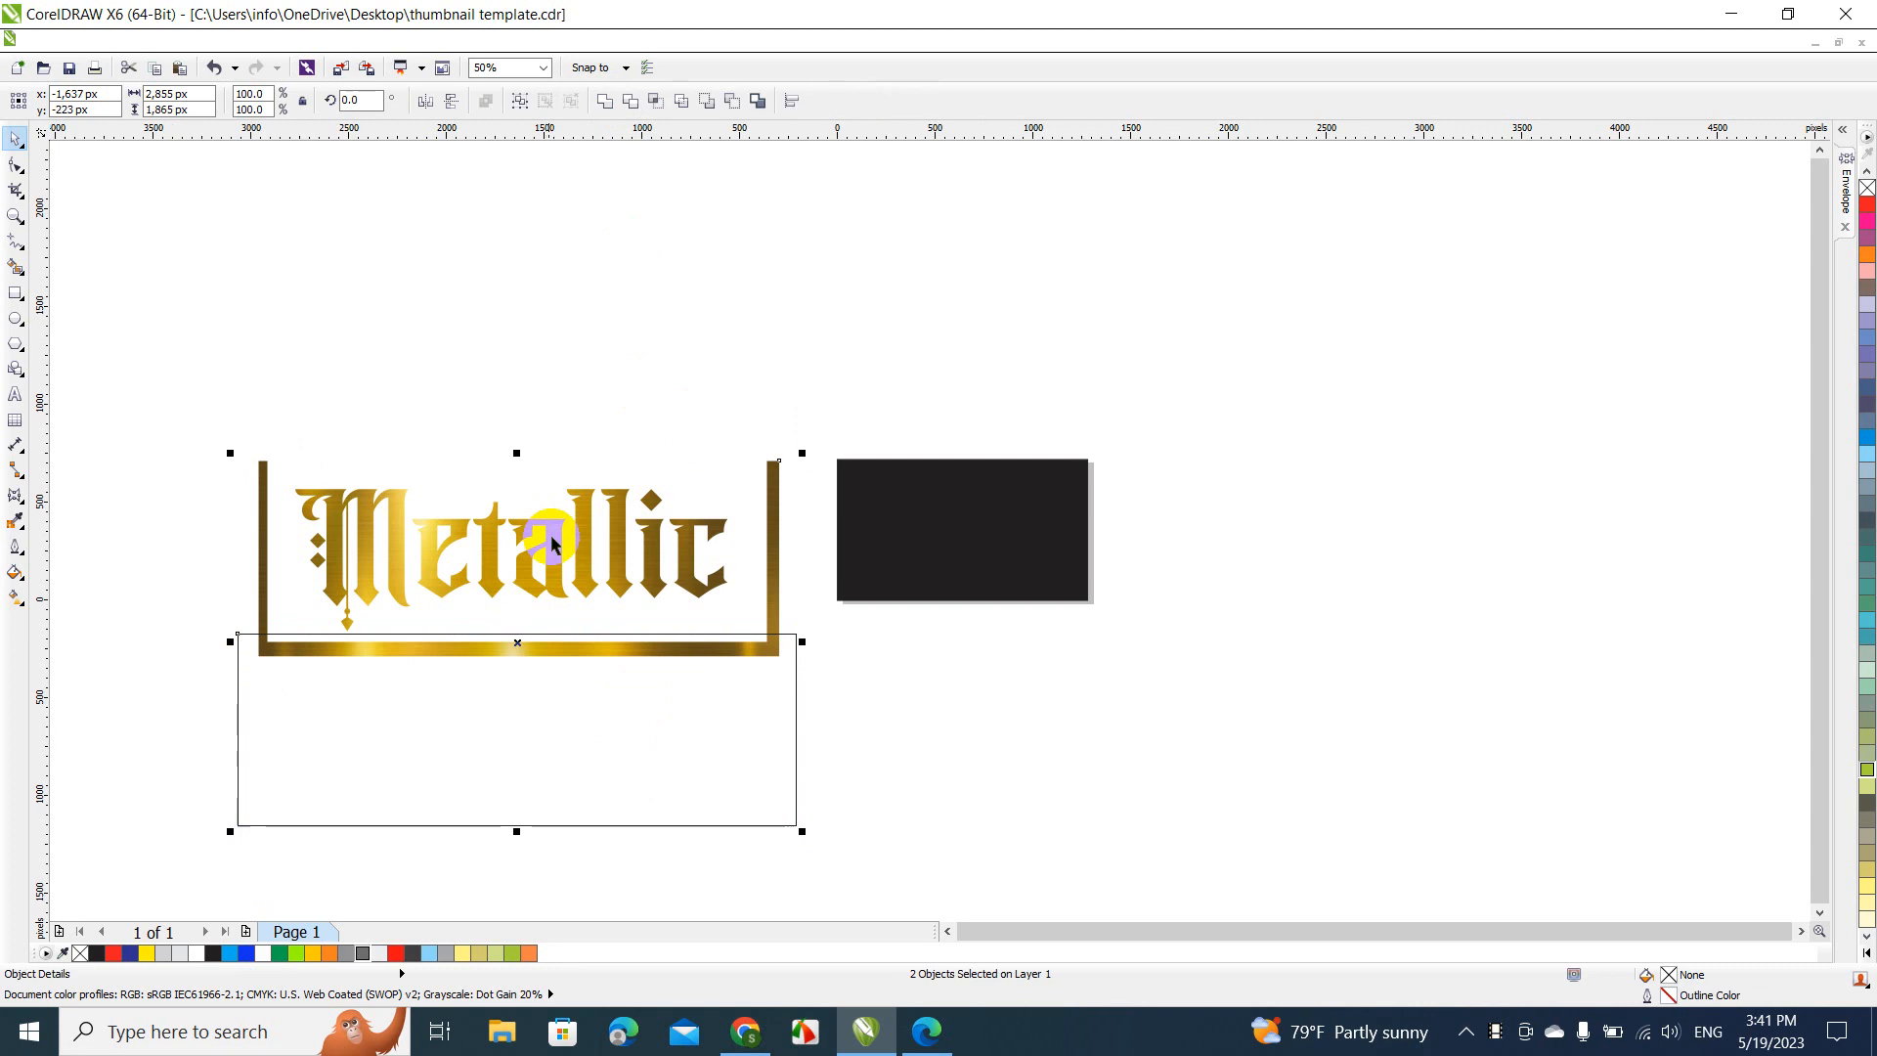
left_click(630, 101)
Resize the rectangle to about 305 by 1,865 px, place it over the frame's left bar, and trim that bar away
left_click(737, 683)
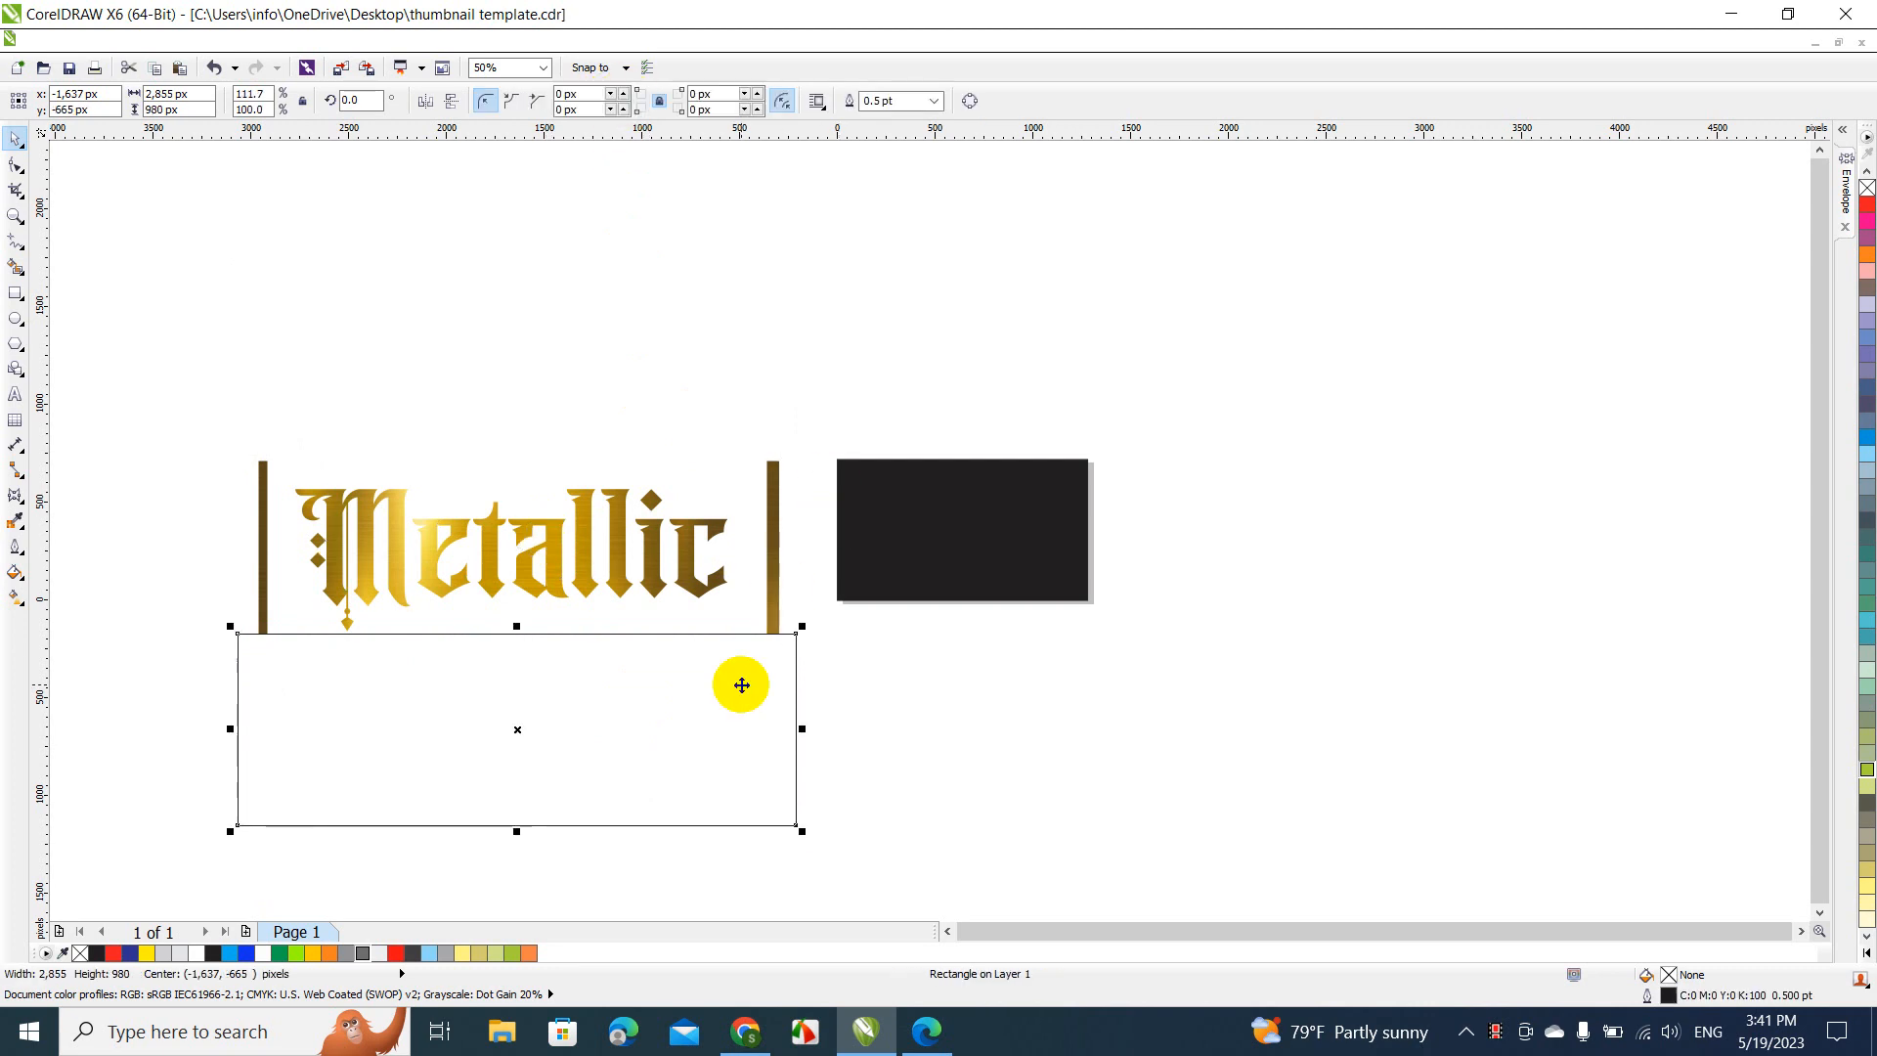
left_click_drag(800, 729, 300, 788)
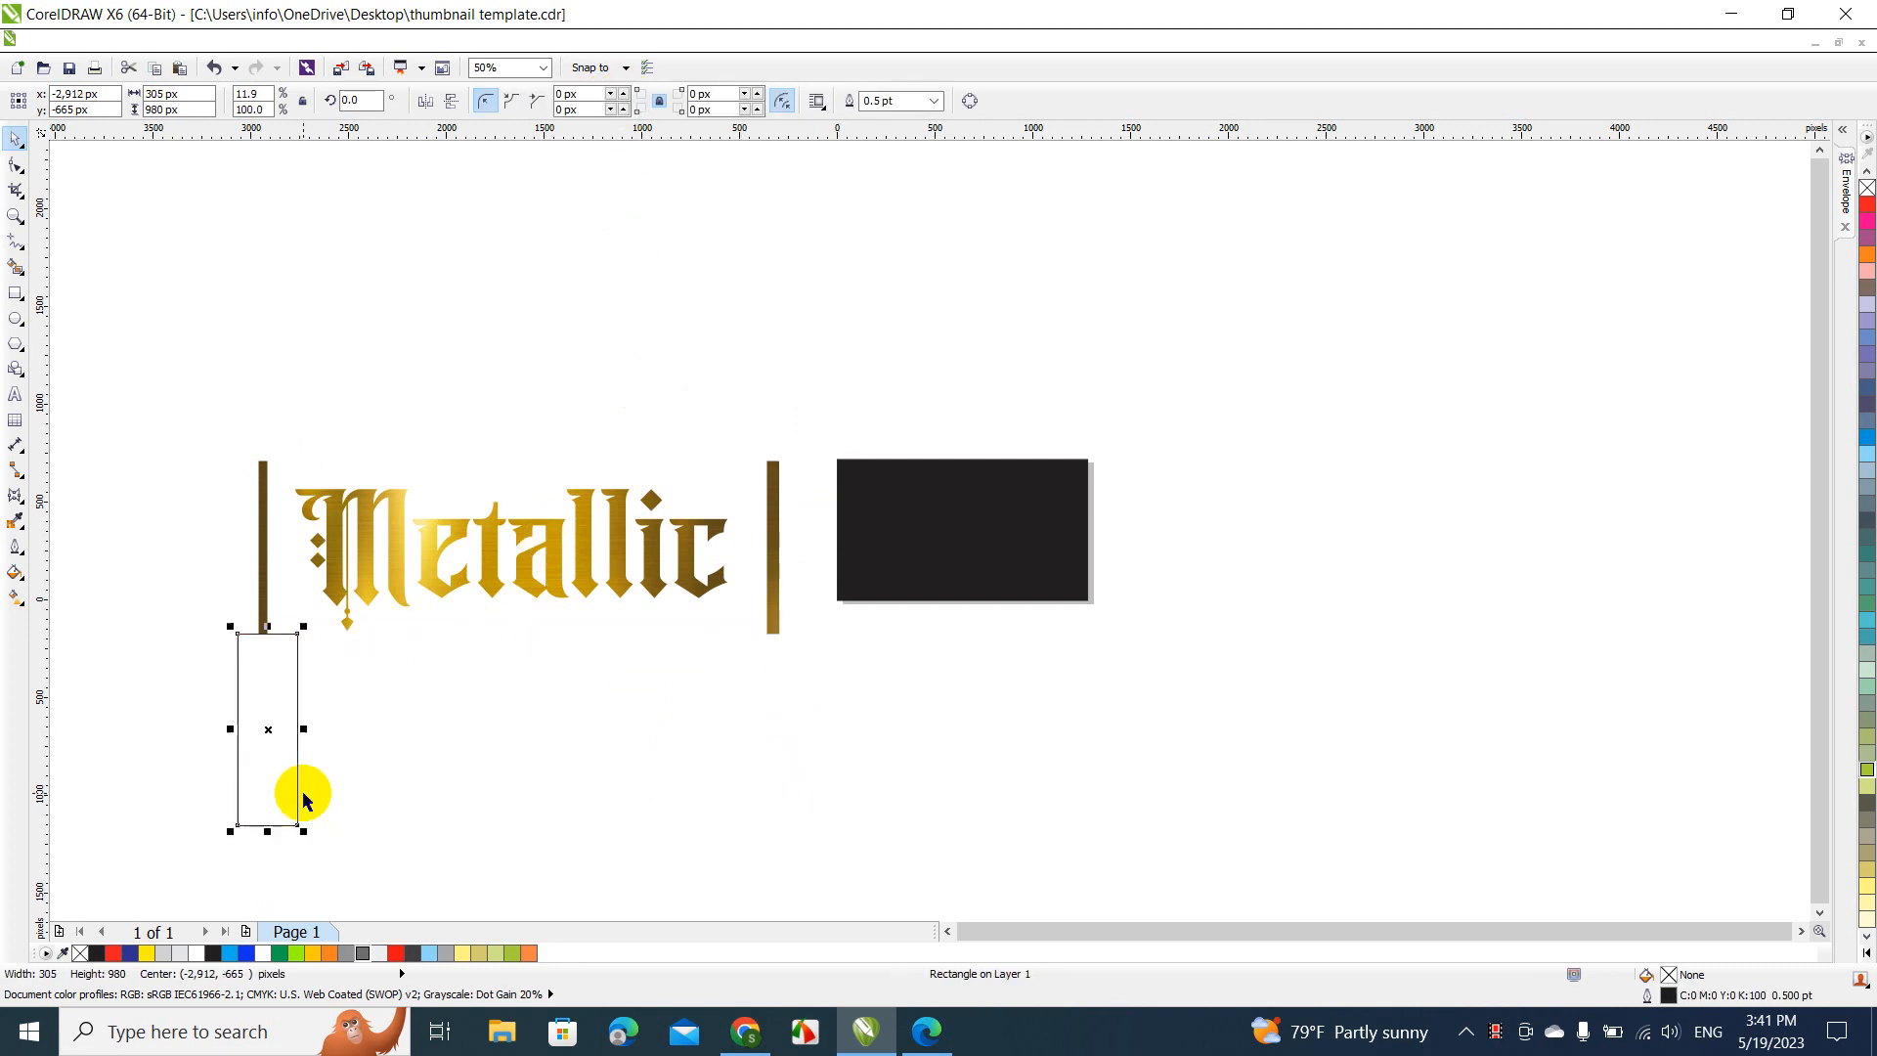
left_click_drag(264, 629, 260, 460)
left_click_drag(268, 713, 264, 680)
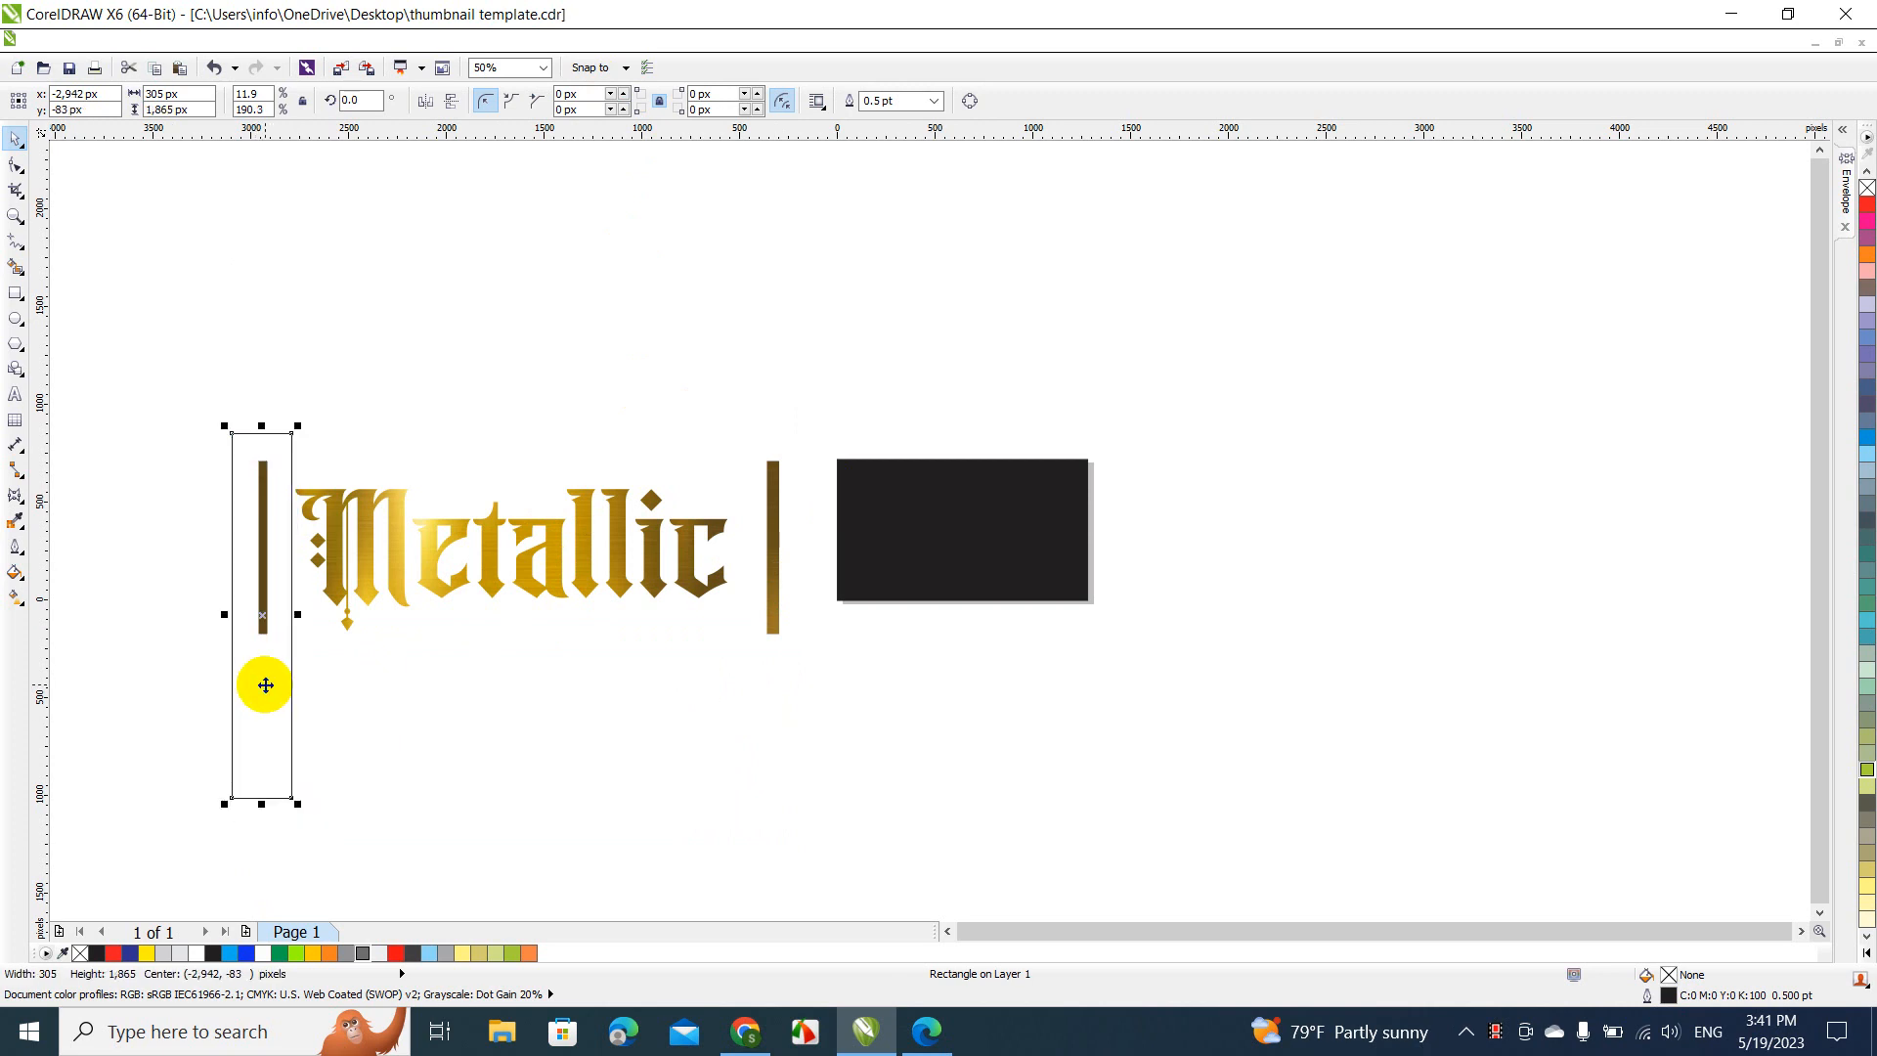
left_click(370, 570)
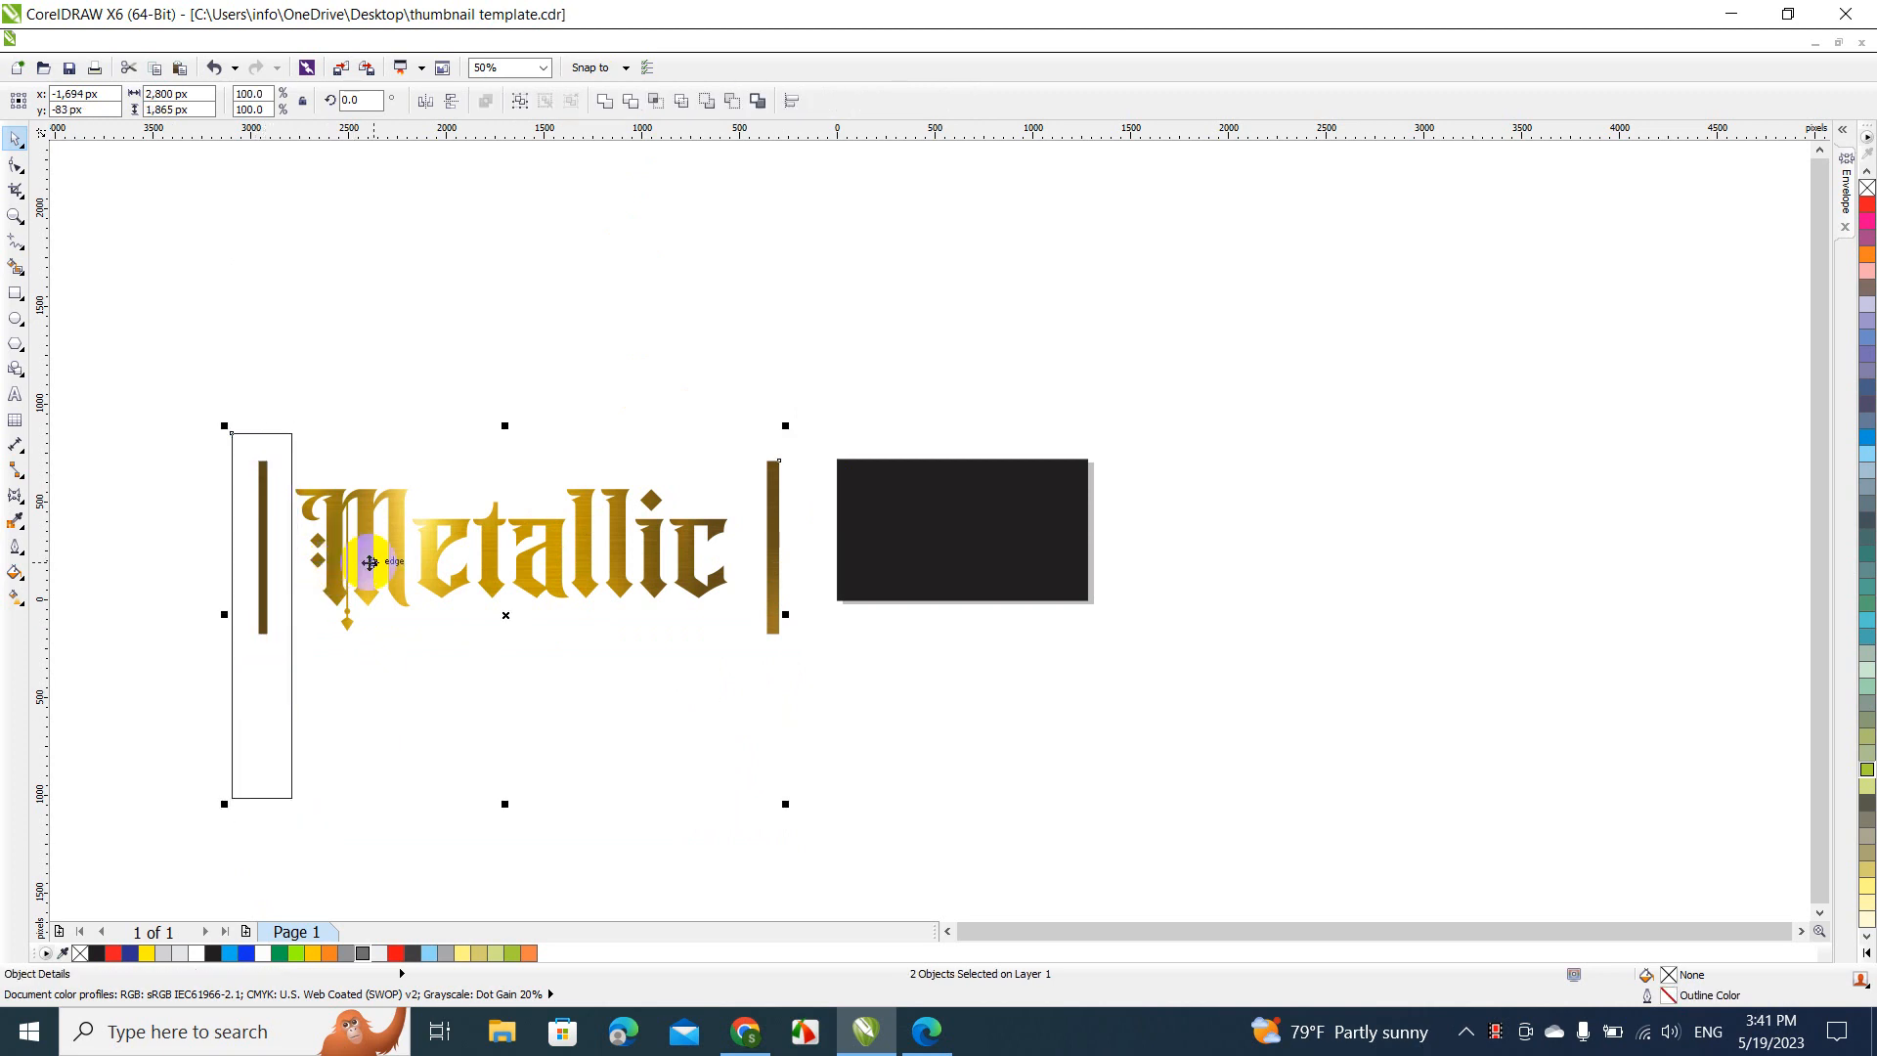
Trim away the frame's right bar with the rectangle placed over it, and delete the rectangle
left_click(280, 520)
left_click_drag(280, 520, 789, 495)
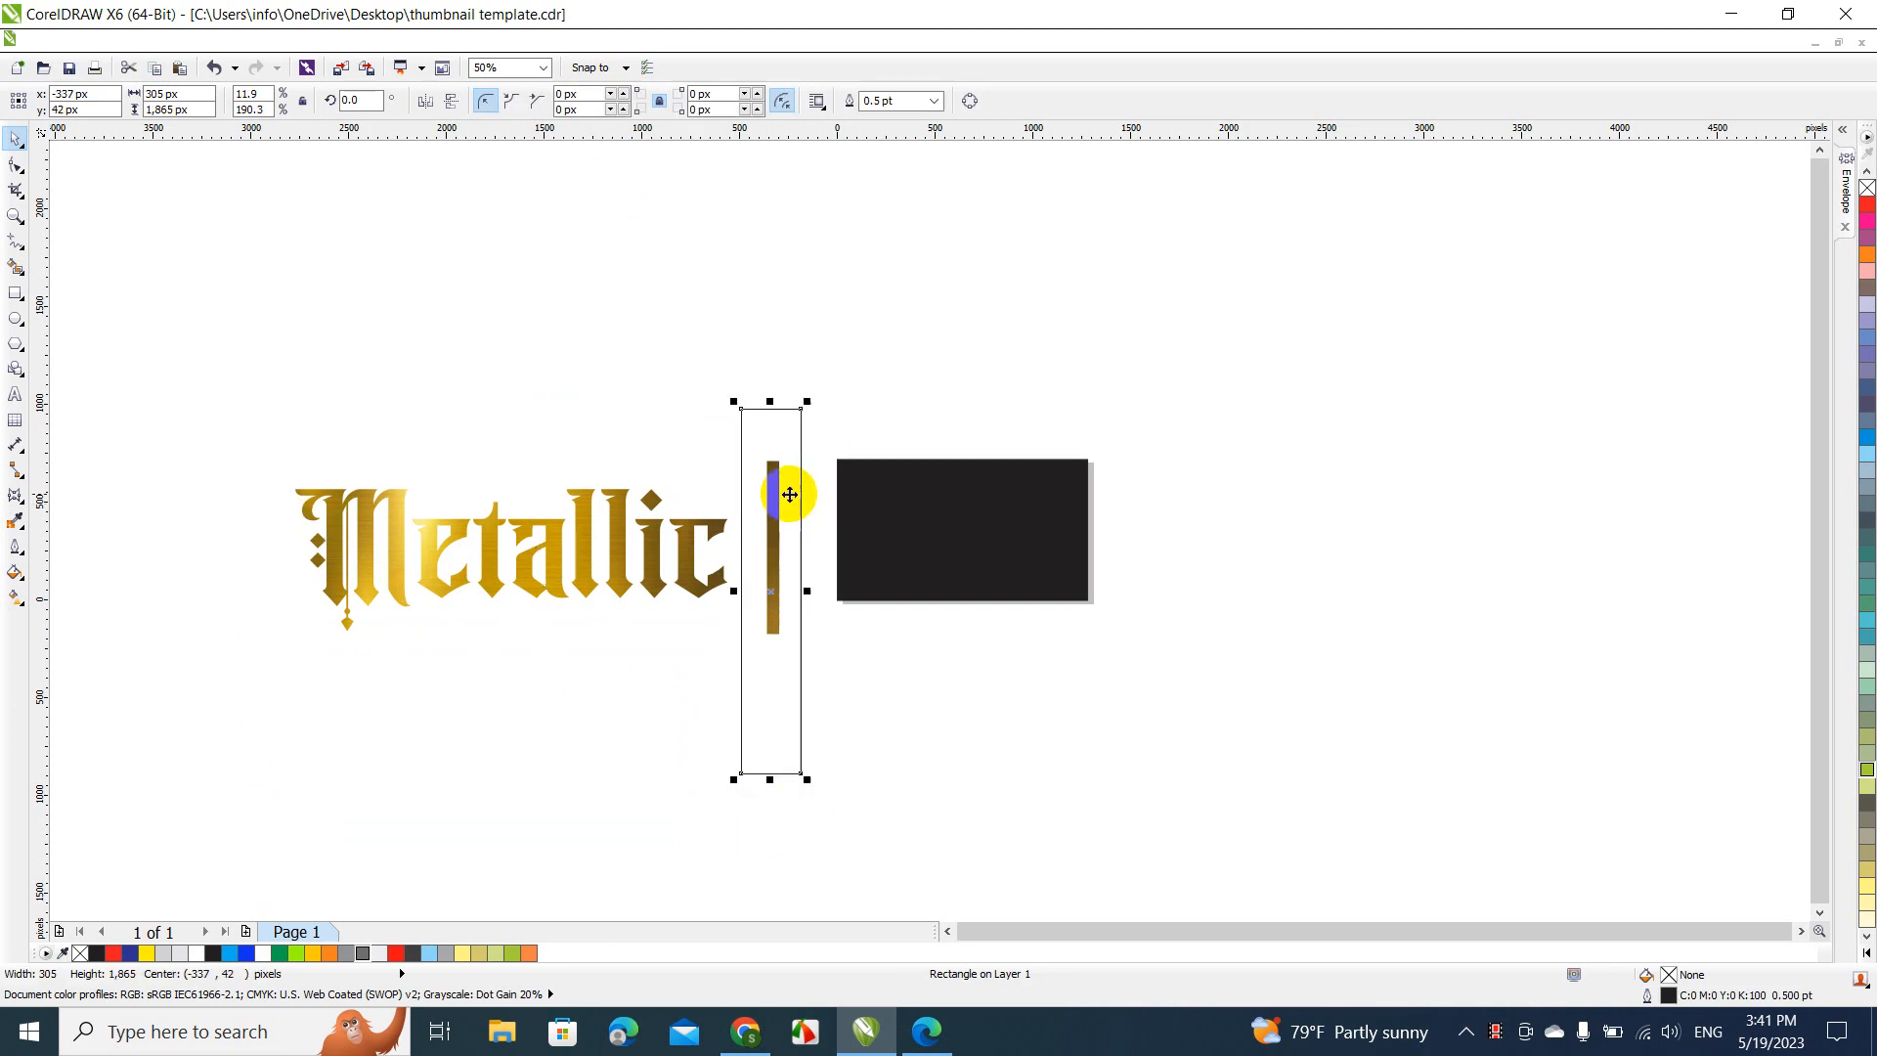
left_click(623, 537, "shift")
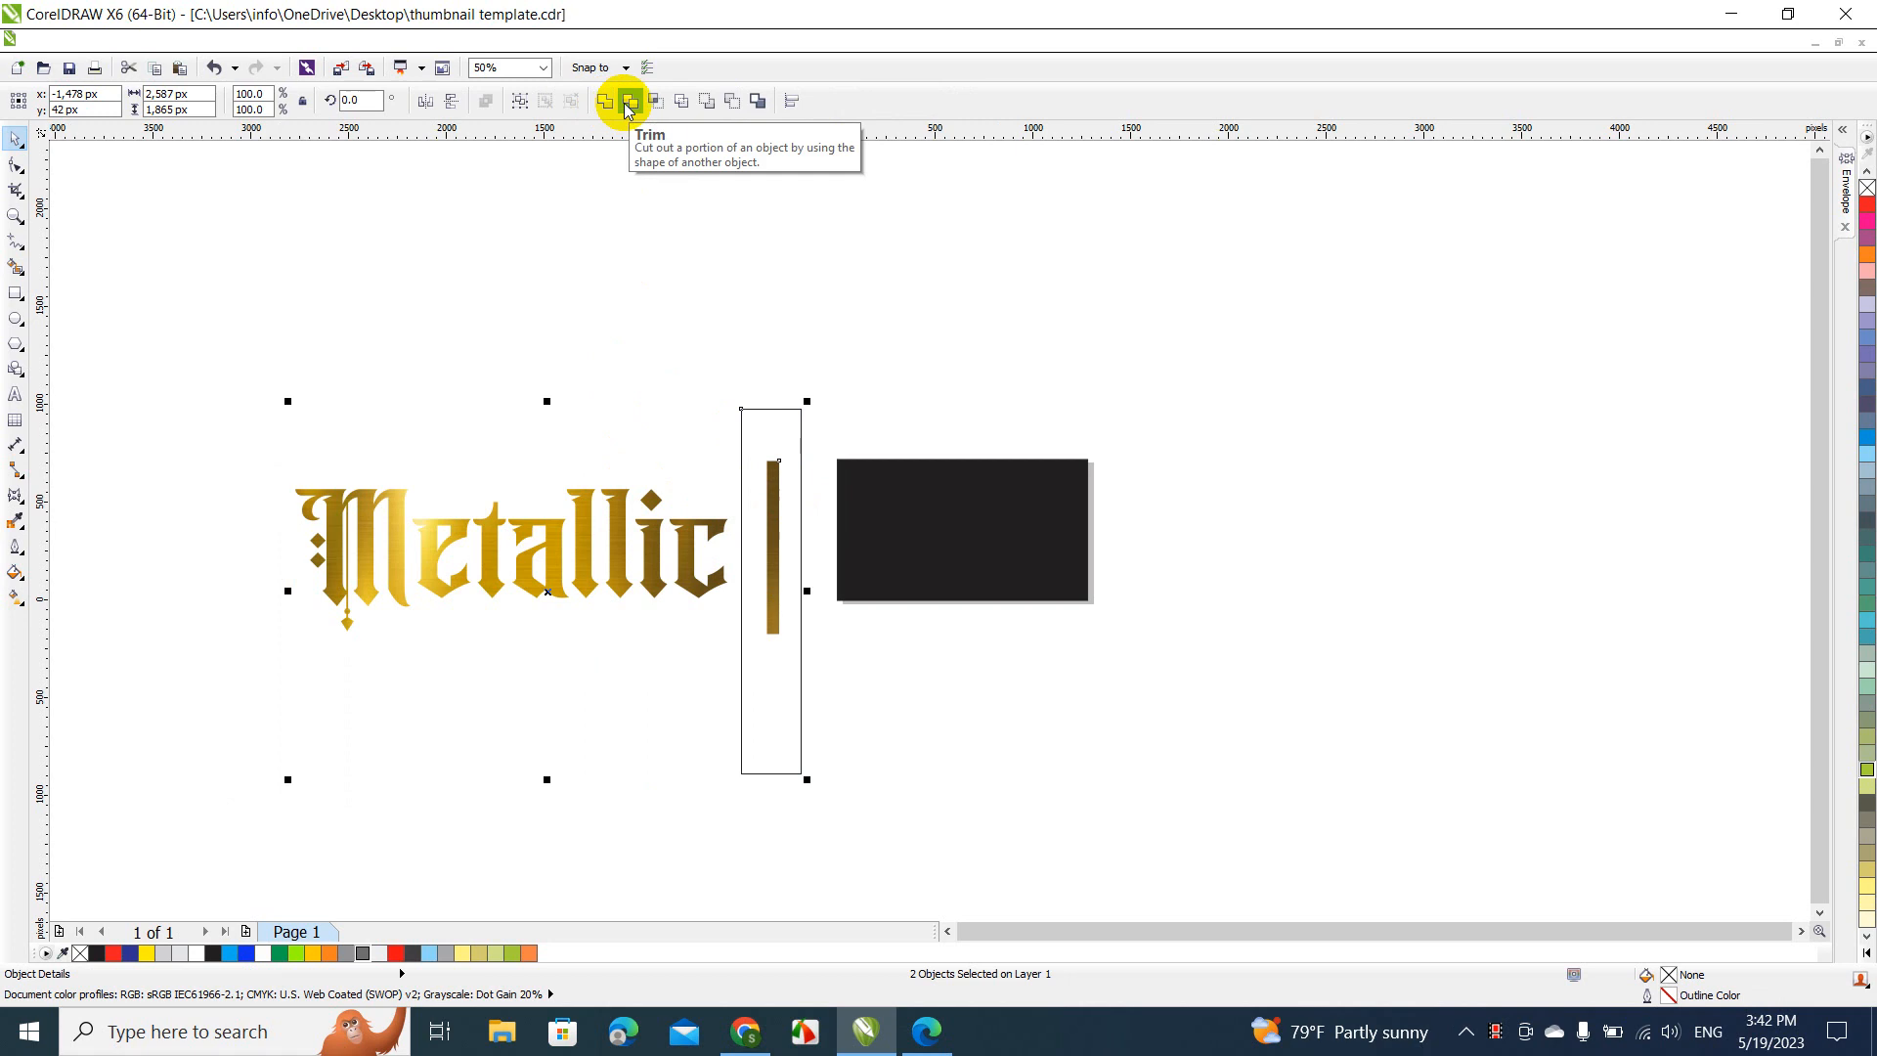
left_click(620, 102)
left_click(719, 420)
left_click(759, 499)
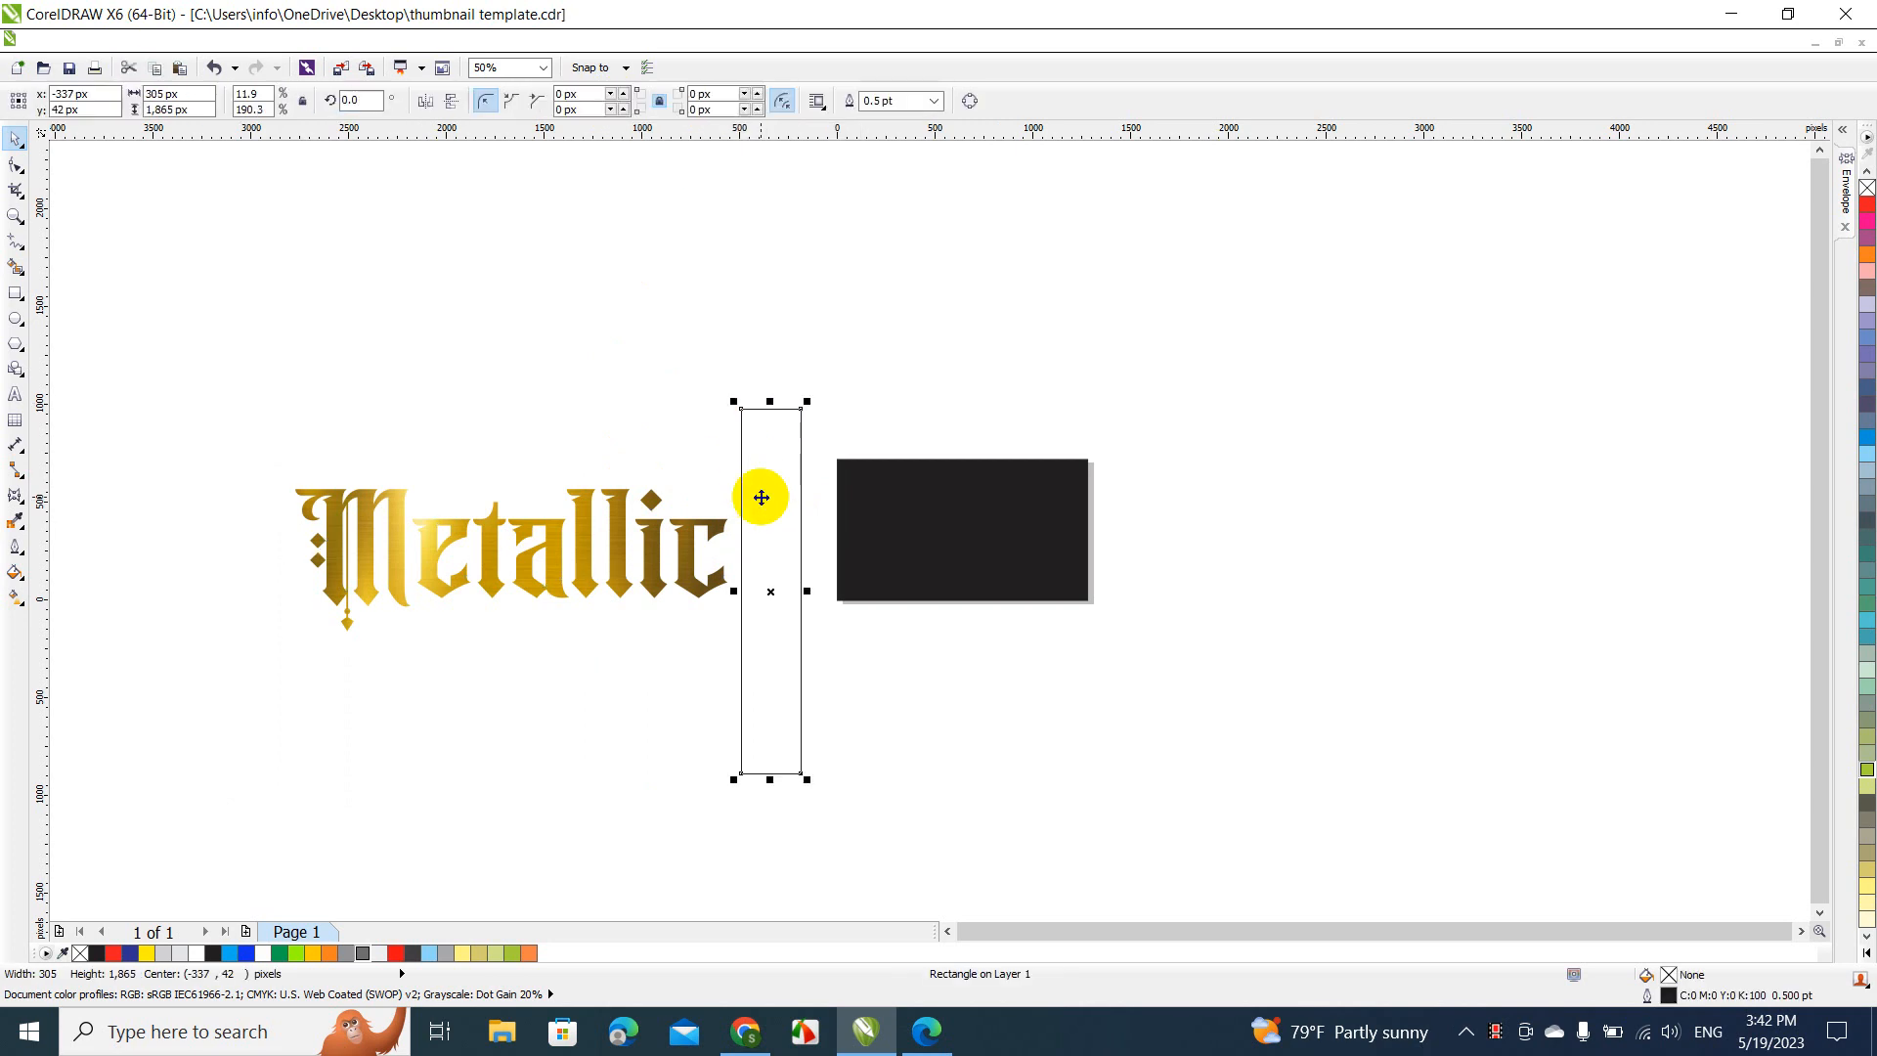
key("Delete")
Move the gold "Metallic" text onto the black rectangle and shrink it proportionally to about 1,077 by 354 px
left_click_drag(648, 540, 1111, 559)
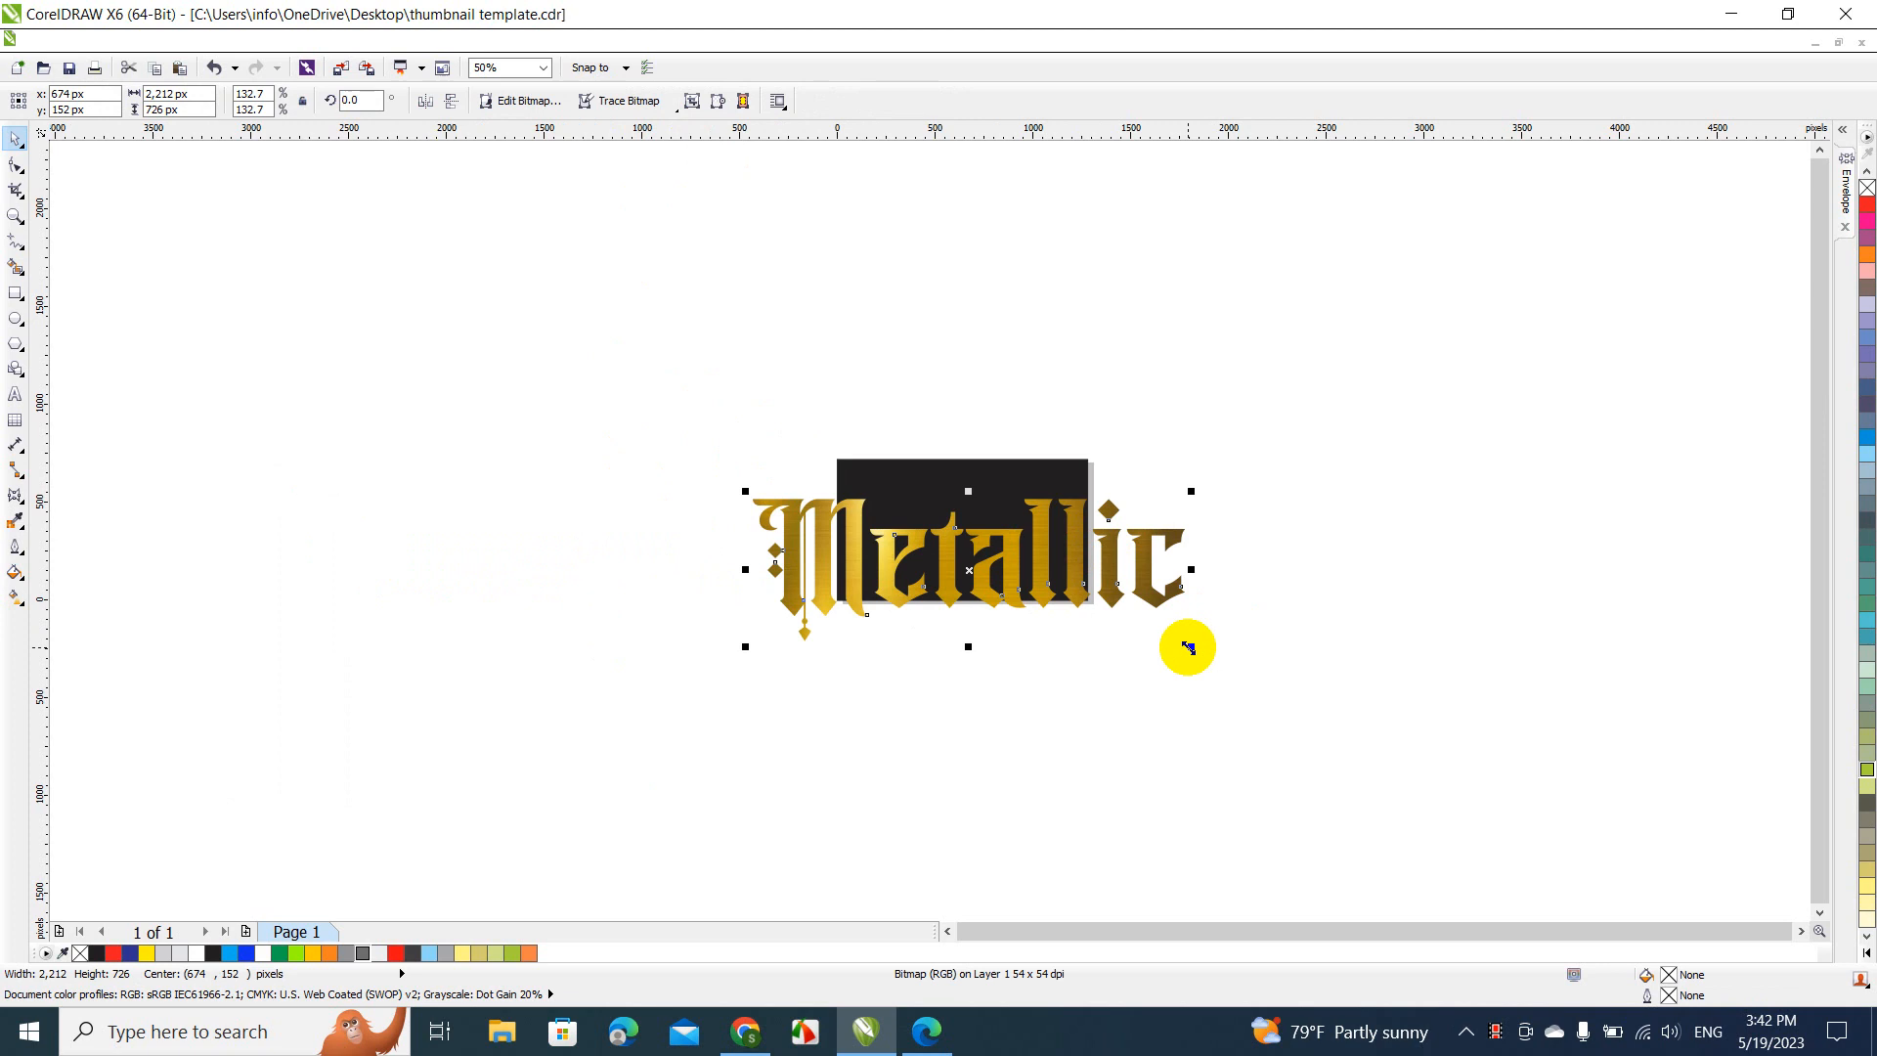
left_click_drag(1192, 650, 969, 575)
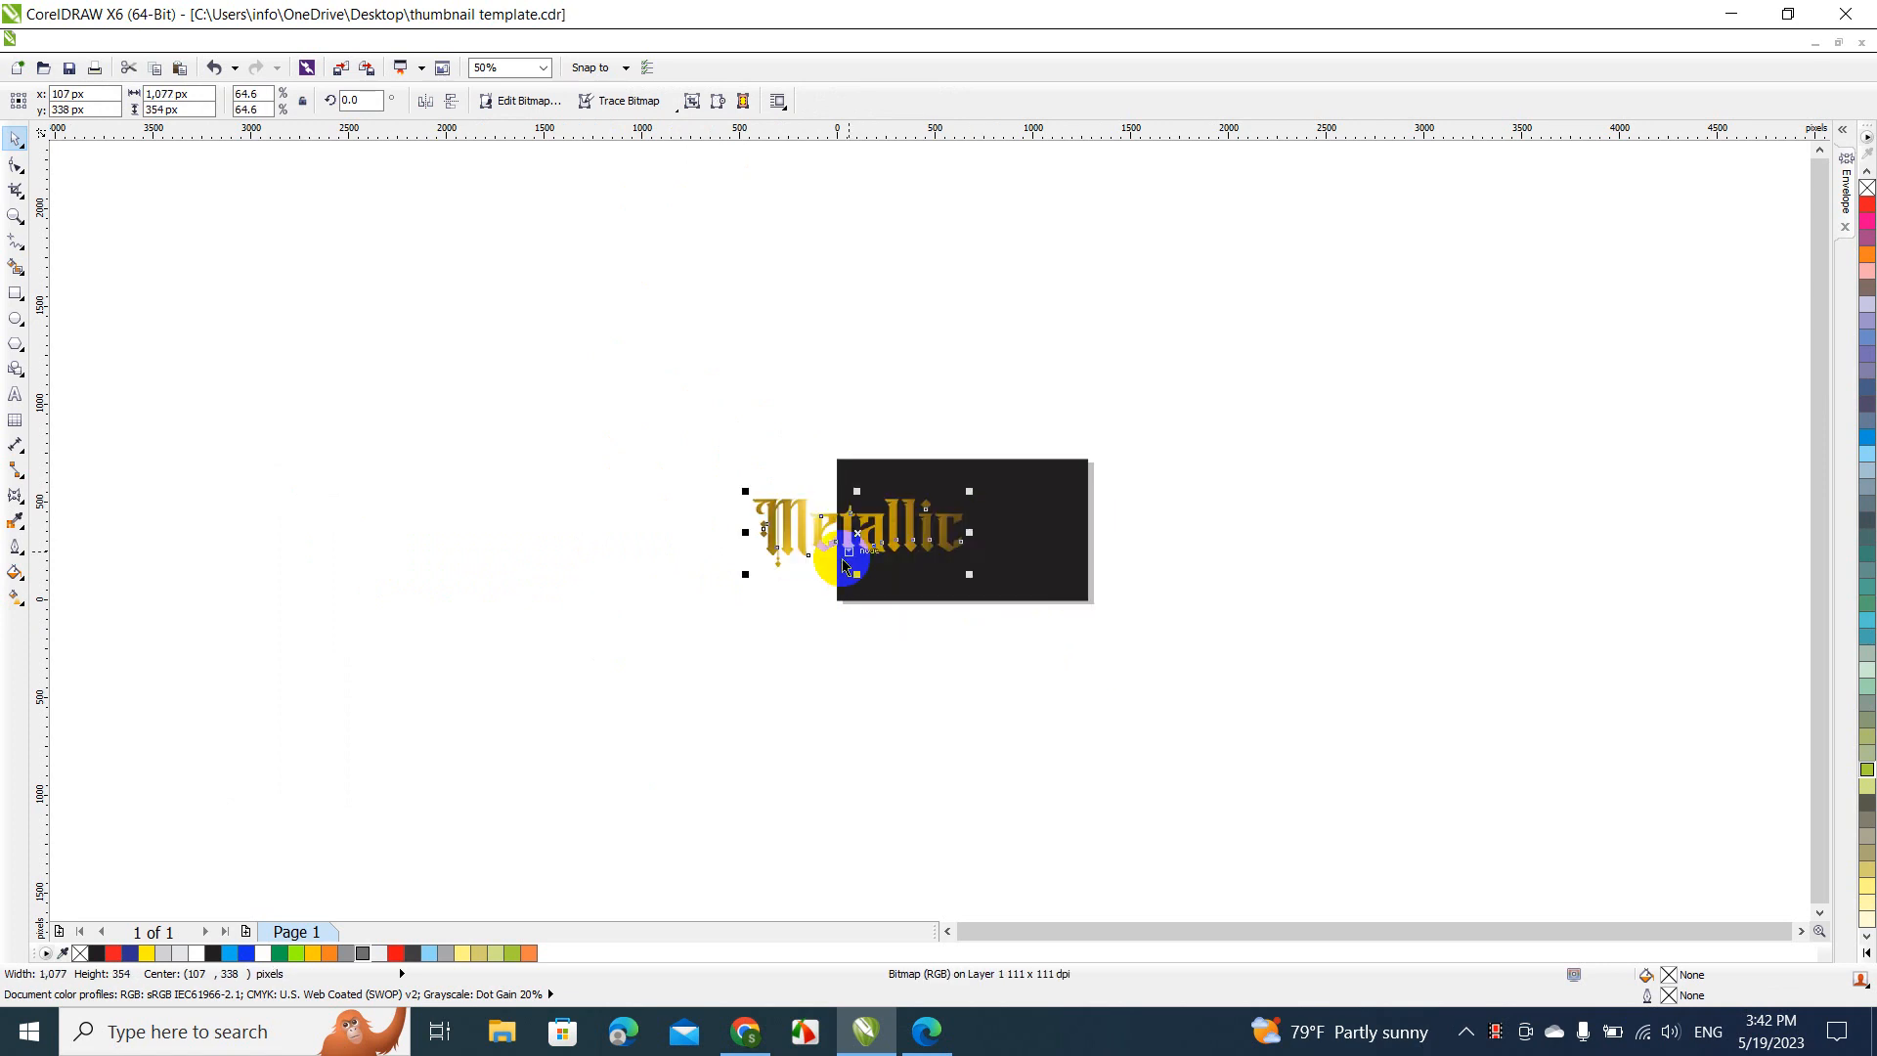
left_click_drag(799, 520, 907, 528)
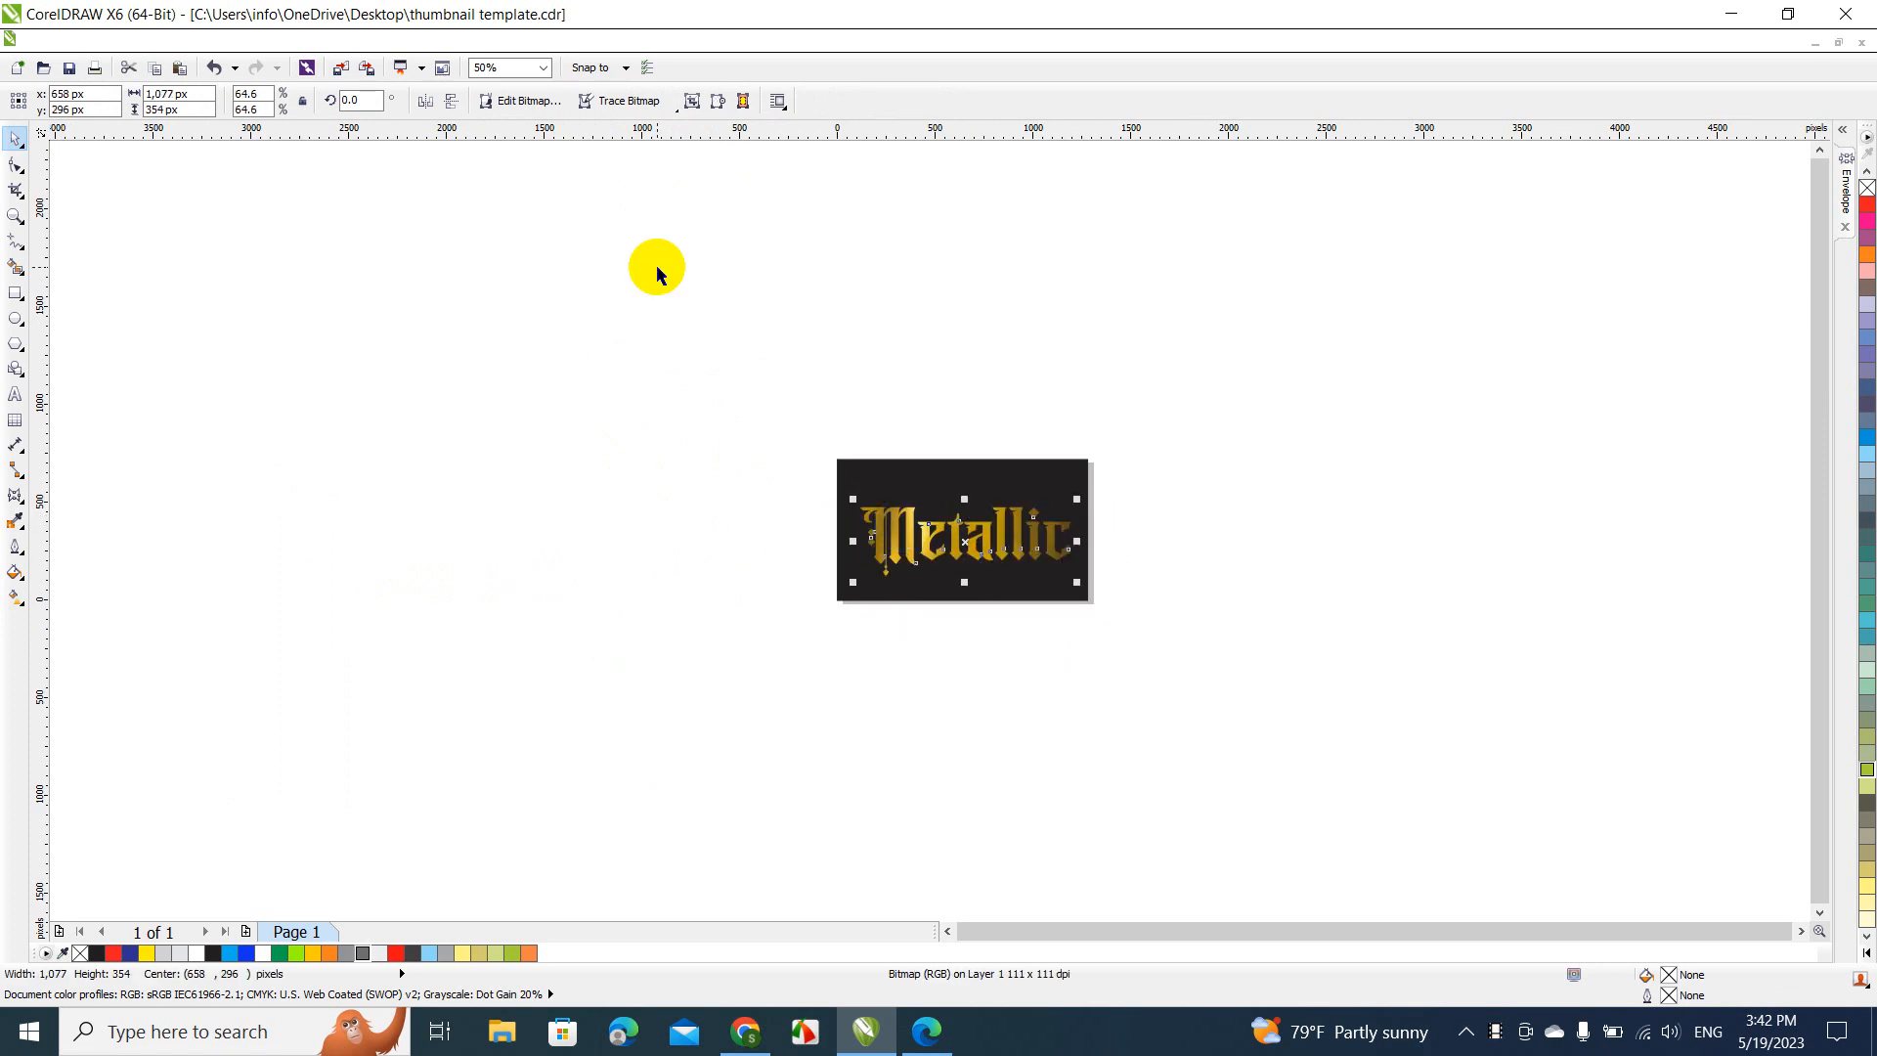
Shift the gold "Metallic" text slightly up and left on the black rectangle to about x 627, y 346 px, and deselect it
left_click(537, 67)
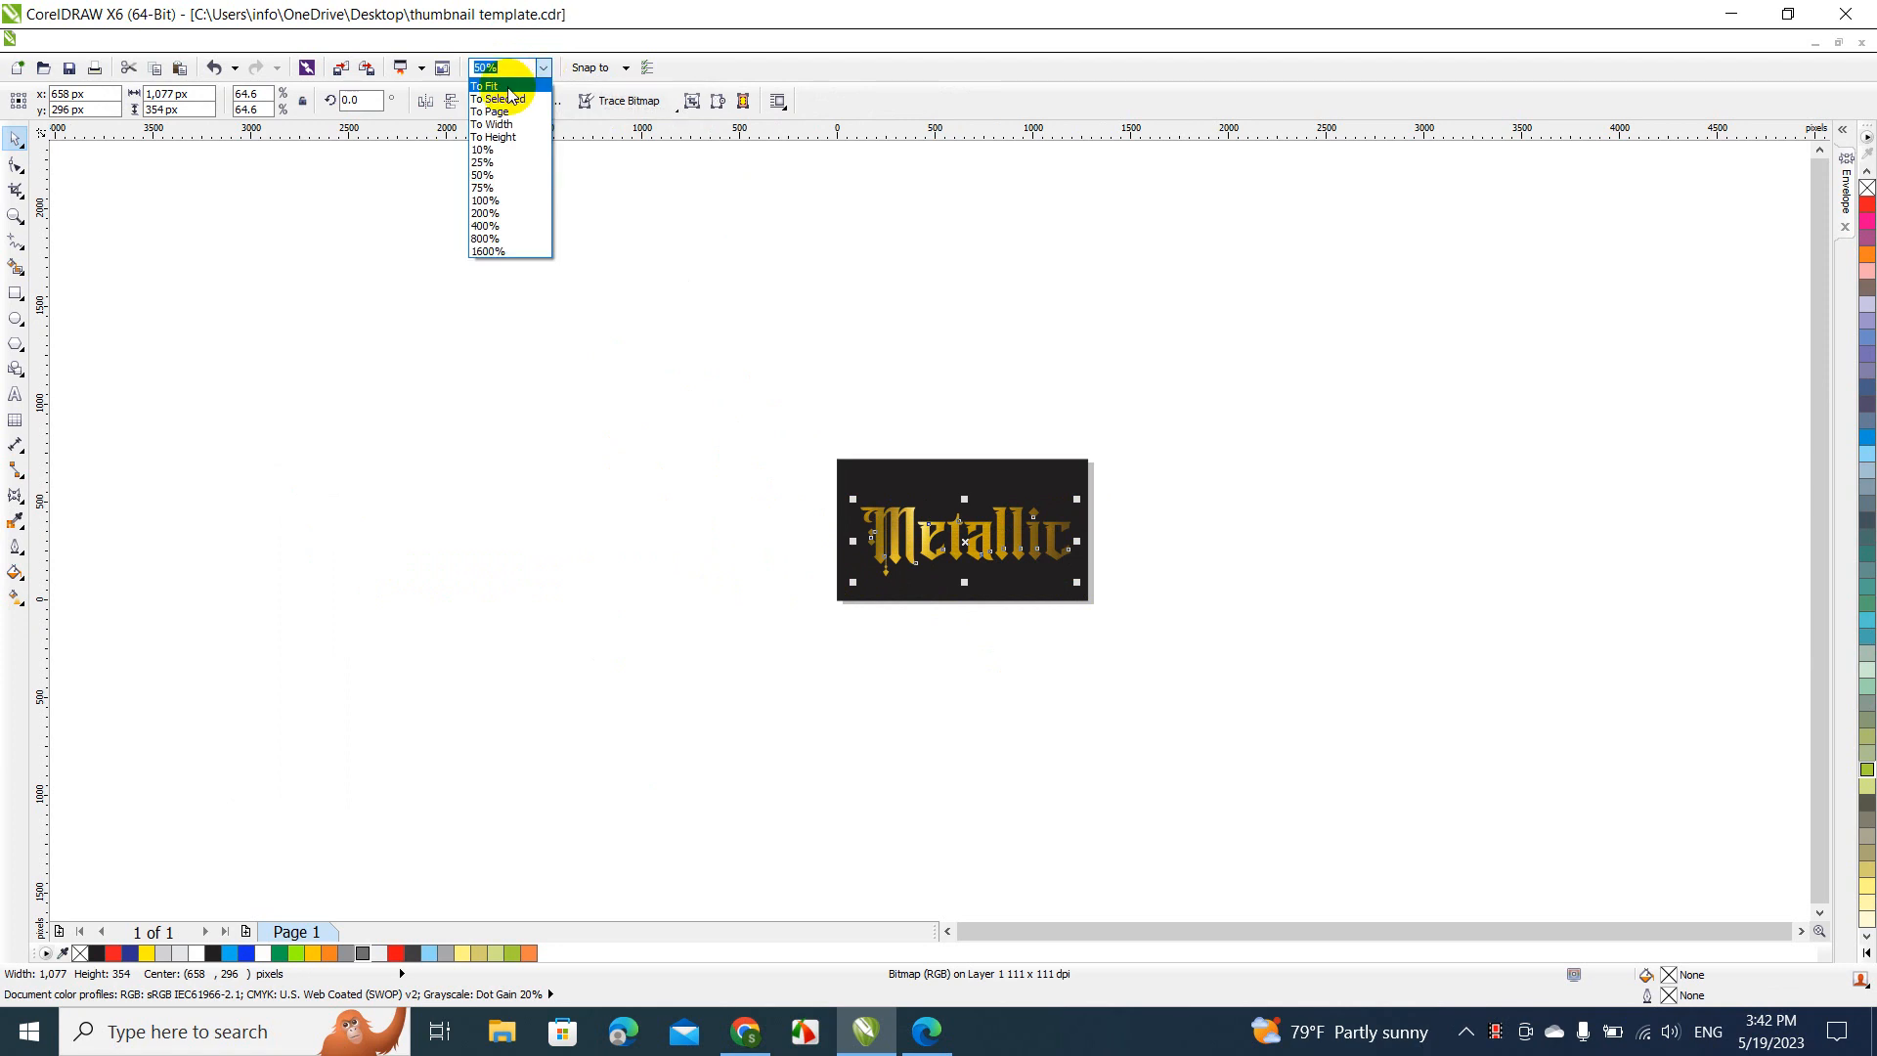
left_click(508, 94)
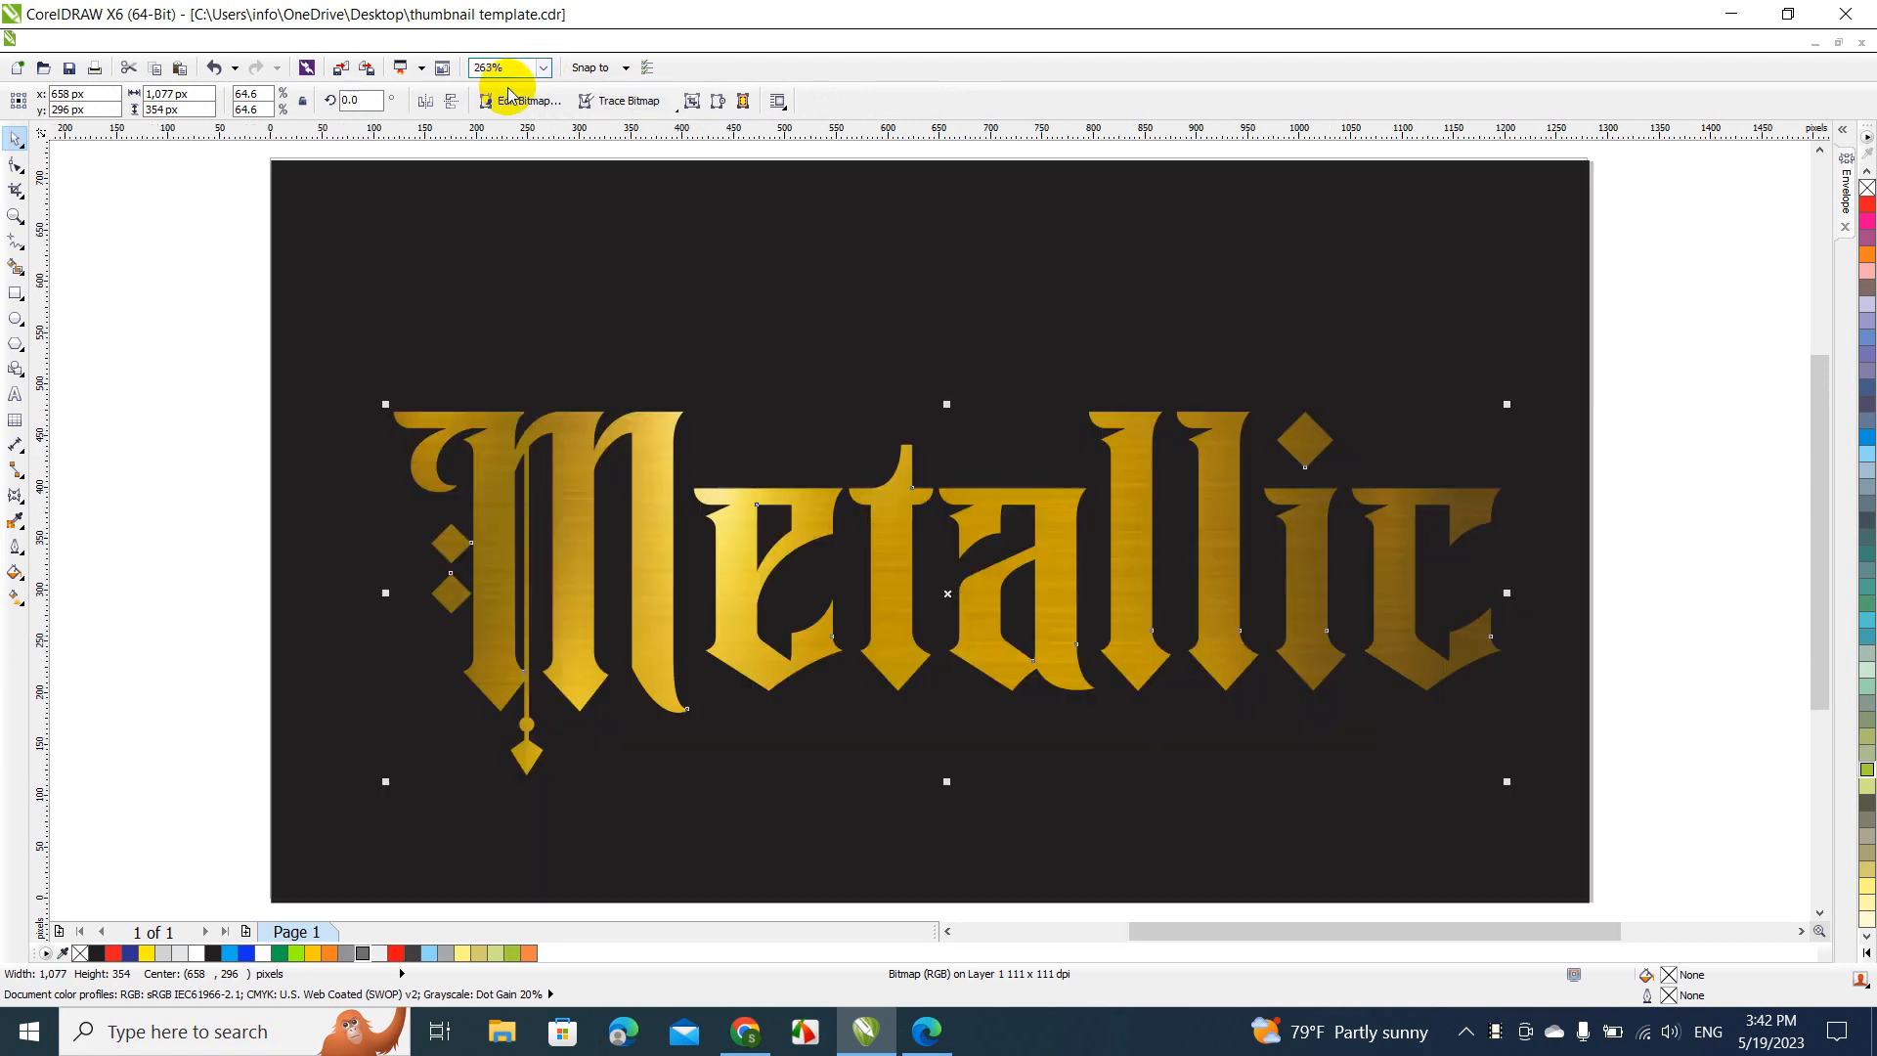
left_click(1689, 411)
left_click(1230, 586)
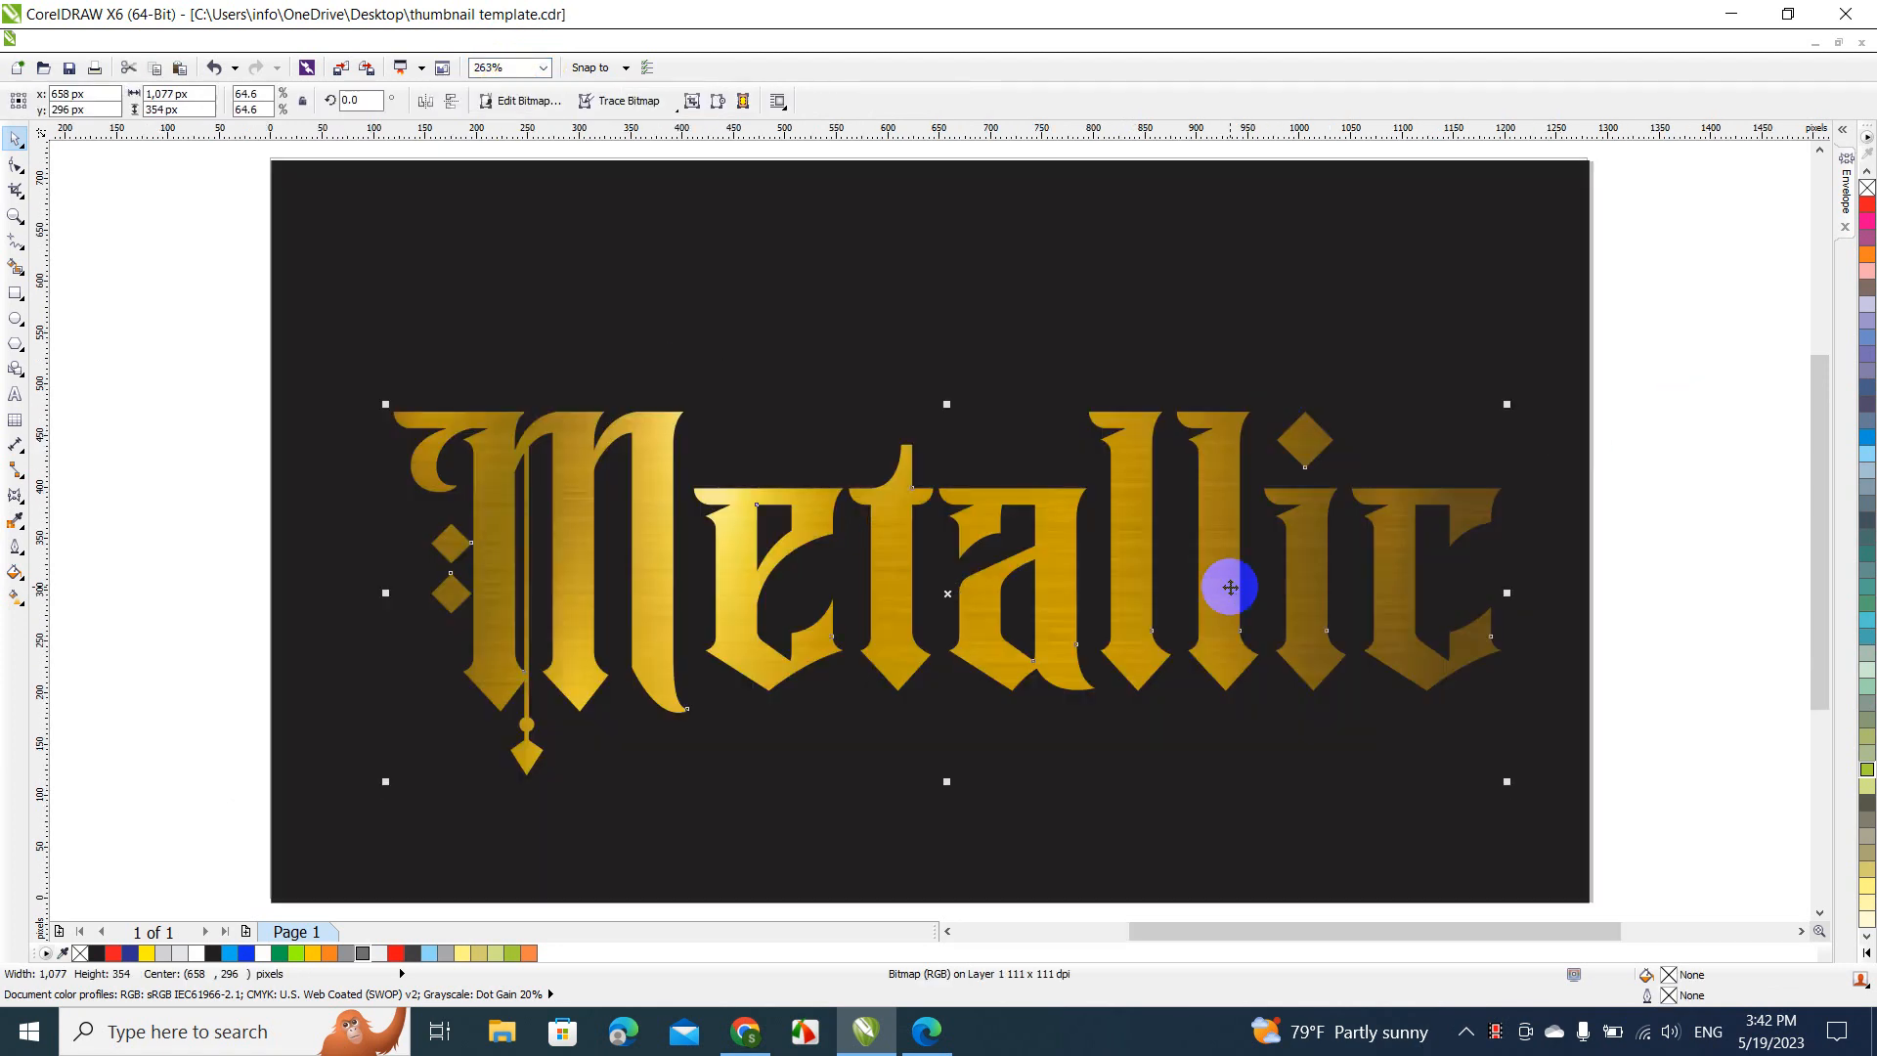
left_click_drag(1230, 587, 1199, 536)
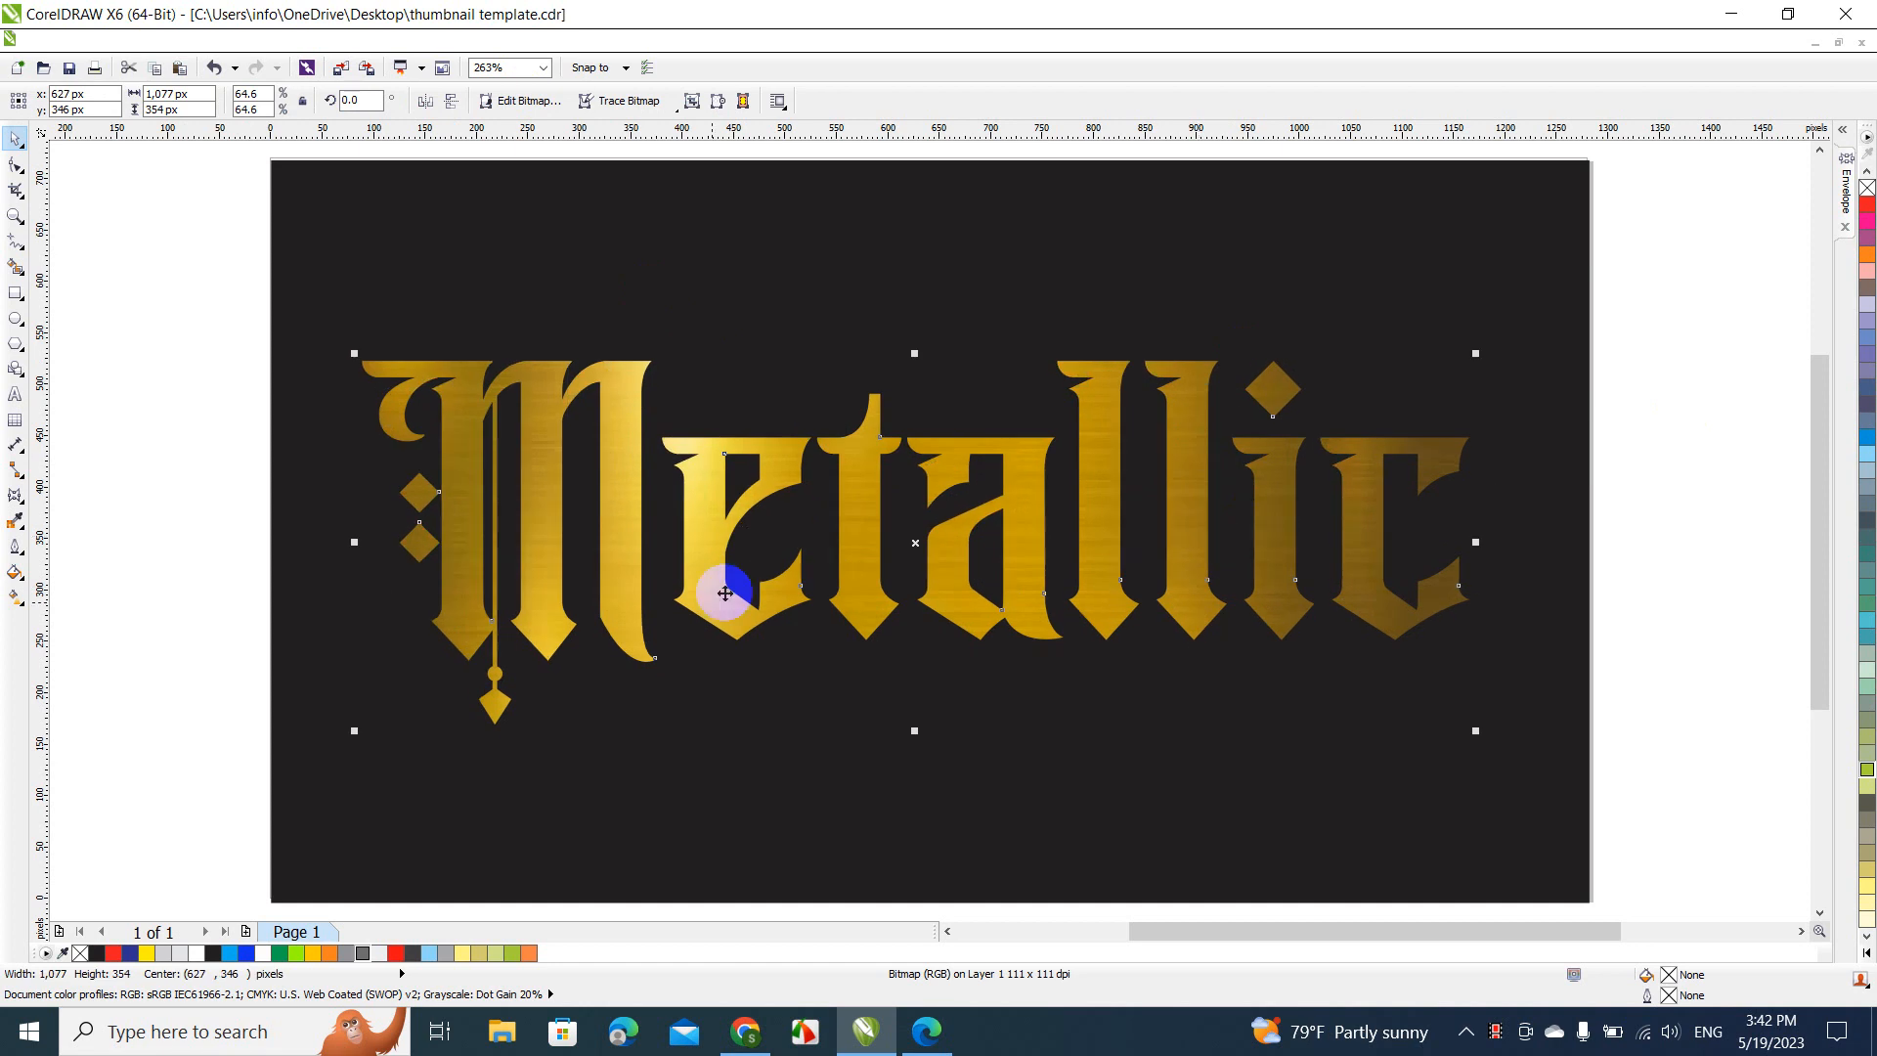
left_click(731, 537)
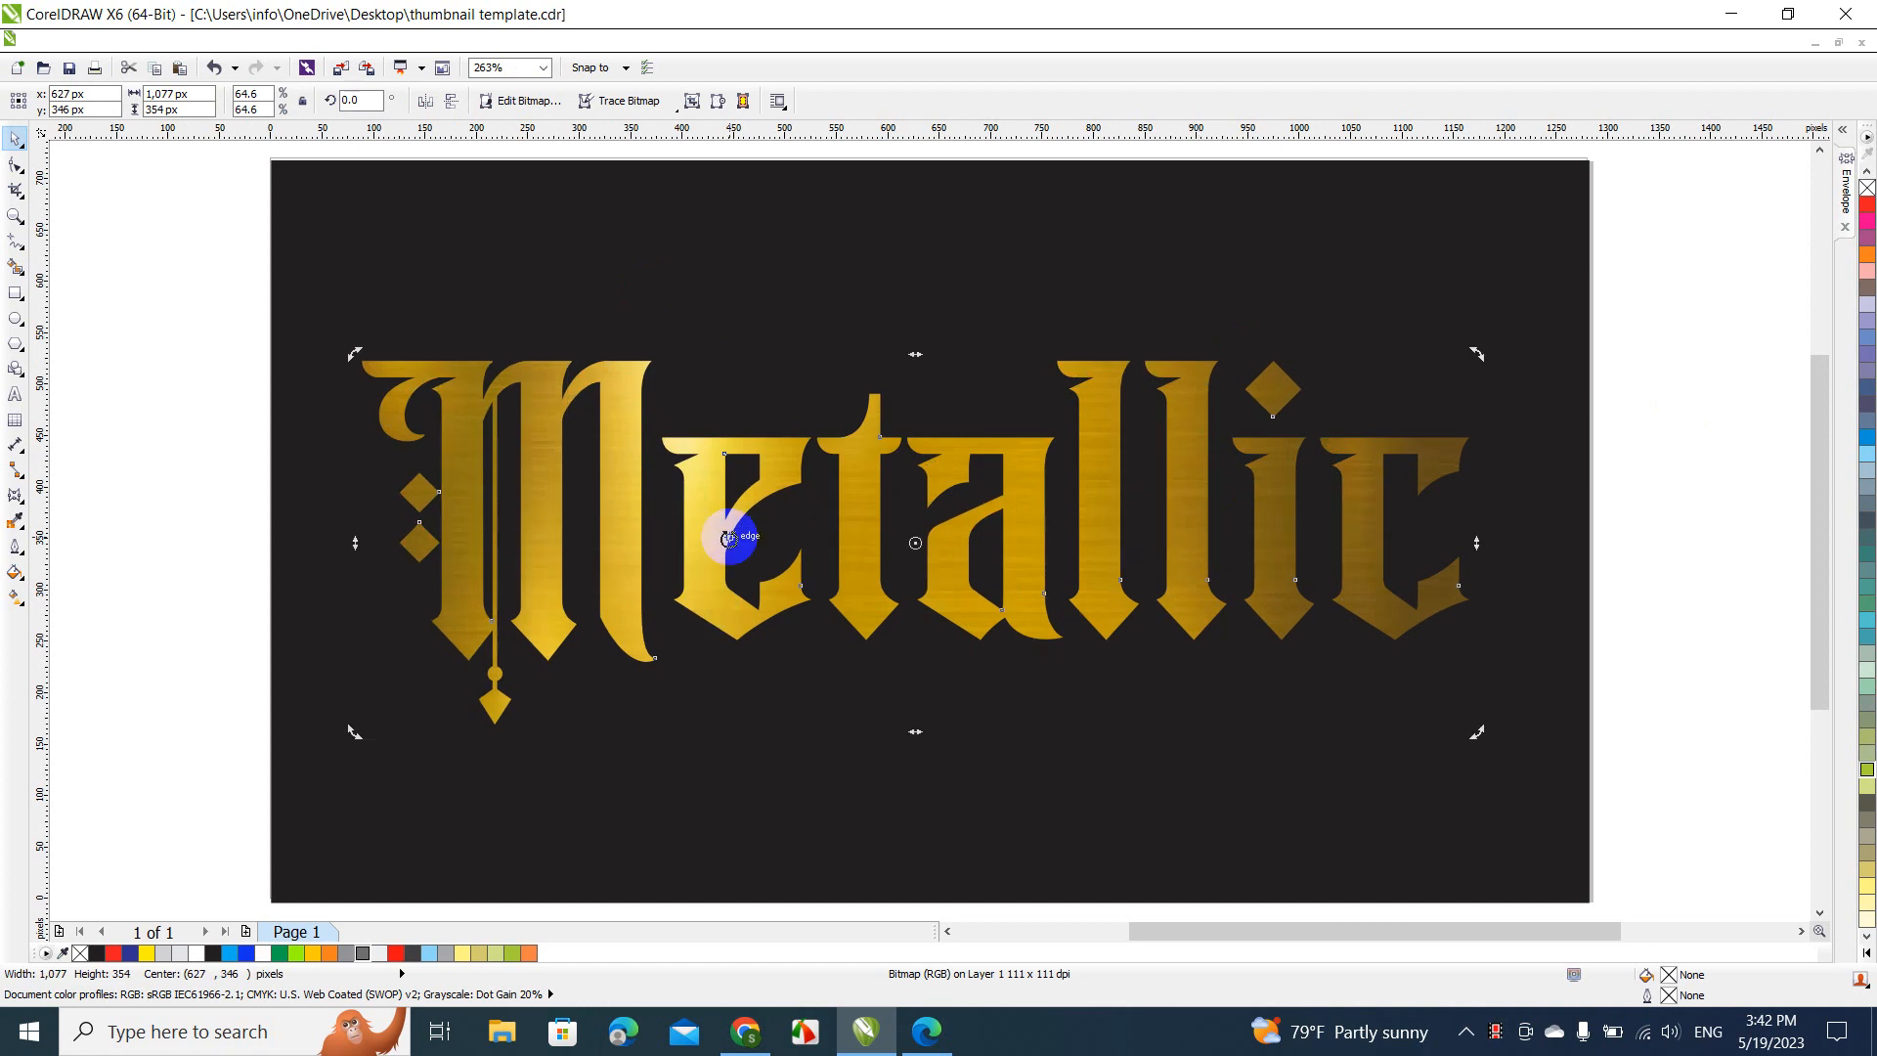
left_click(239, 437)
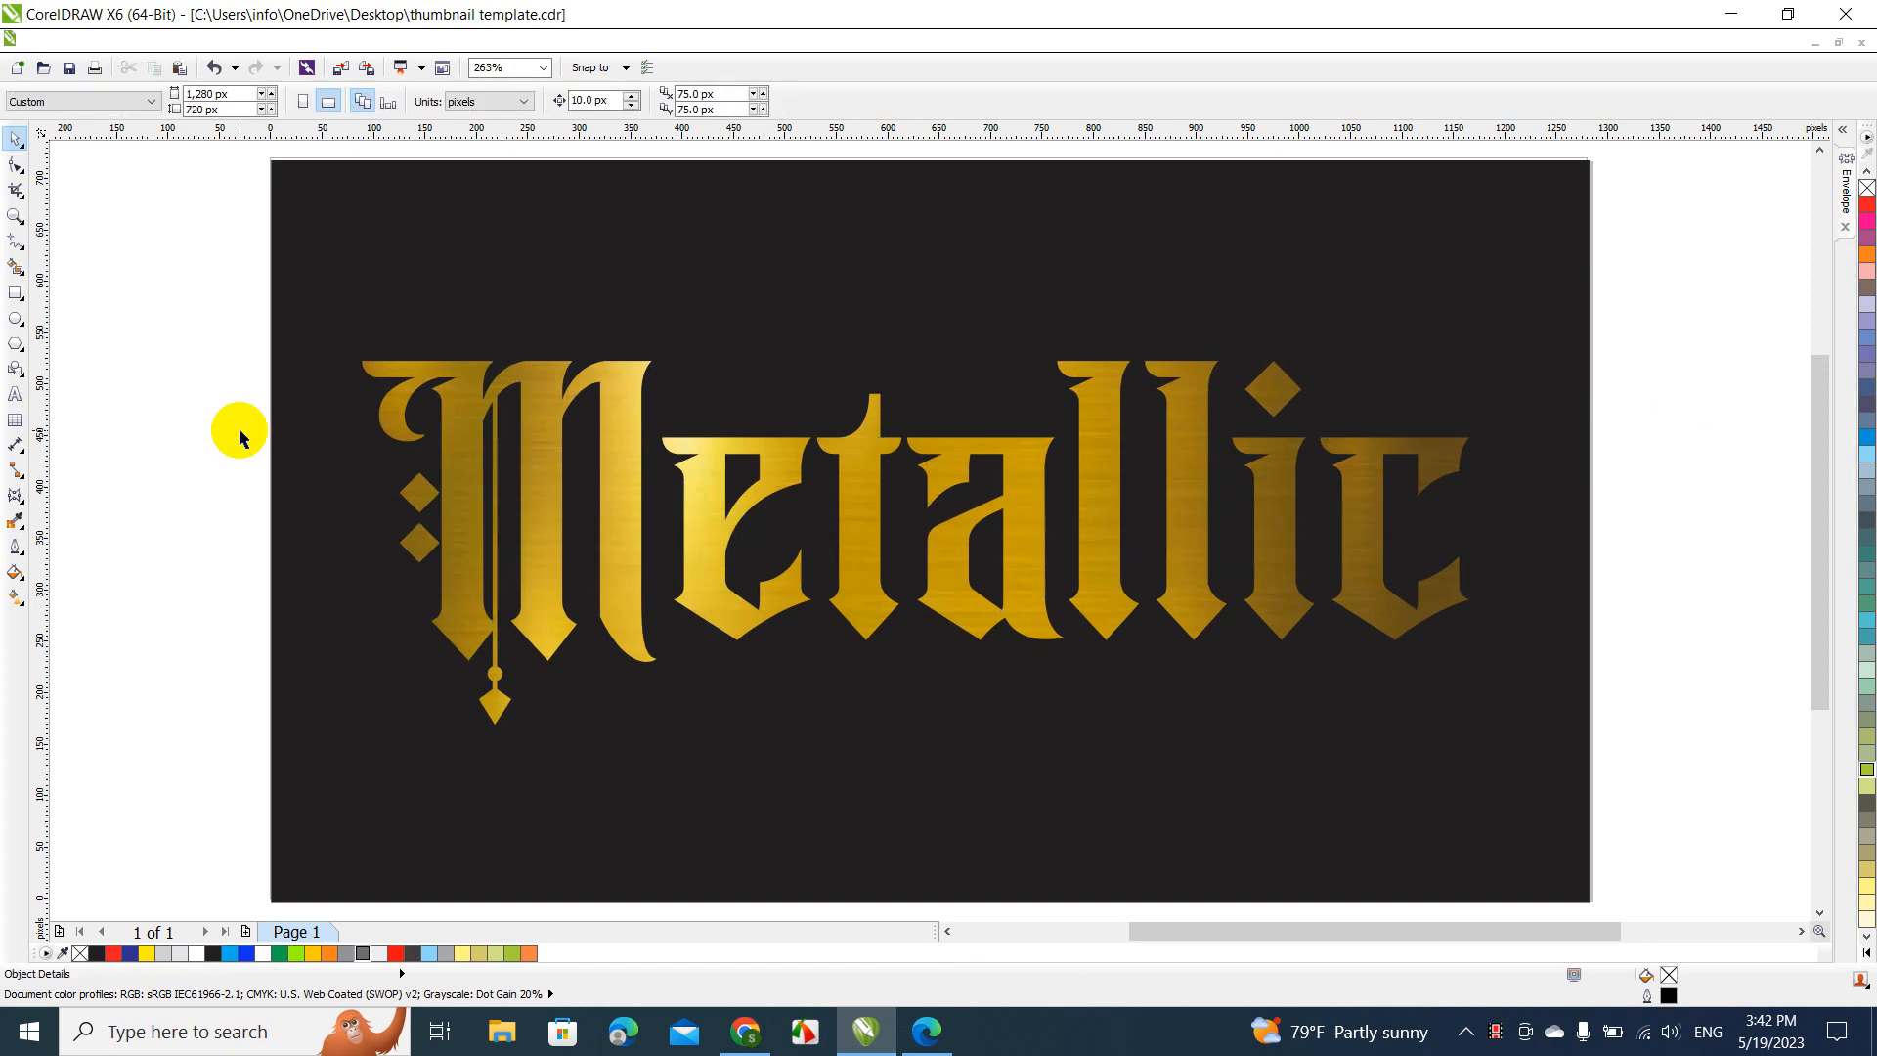